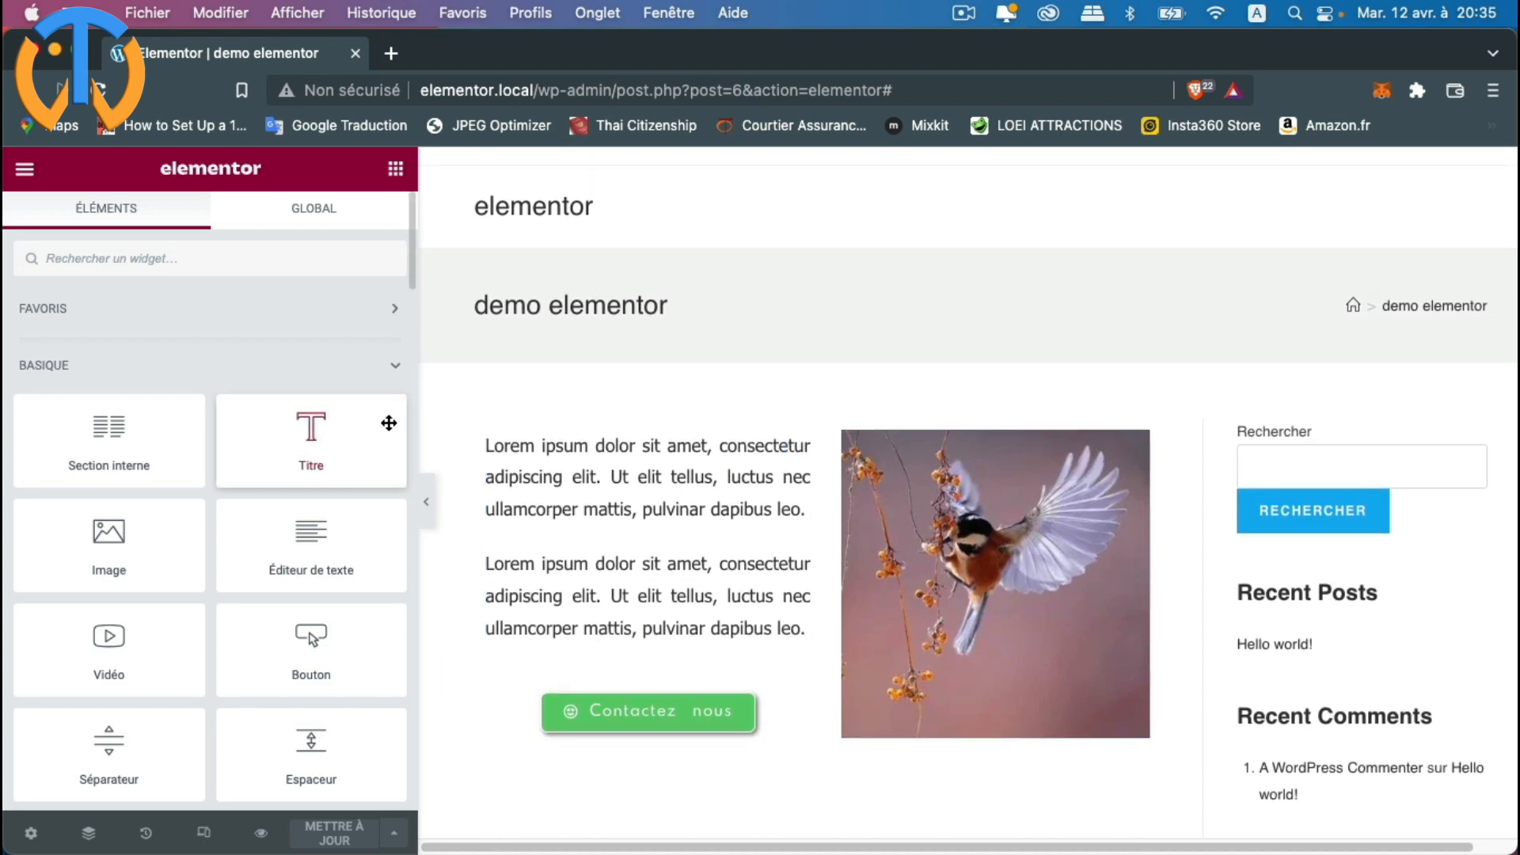
Step: Insert a new single-column section above the section with the text and bird image
{"action": "scroll", "coordinate": [369, 452], "scroll_direction": "down", "scroll_amount": 1}
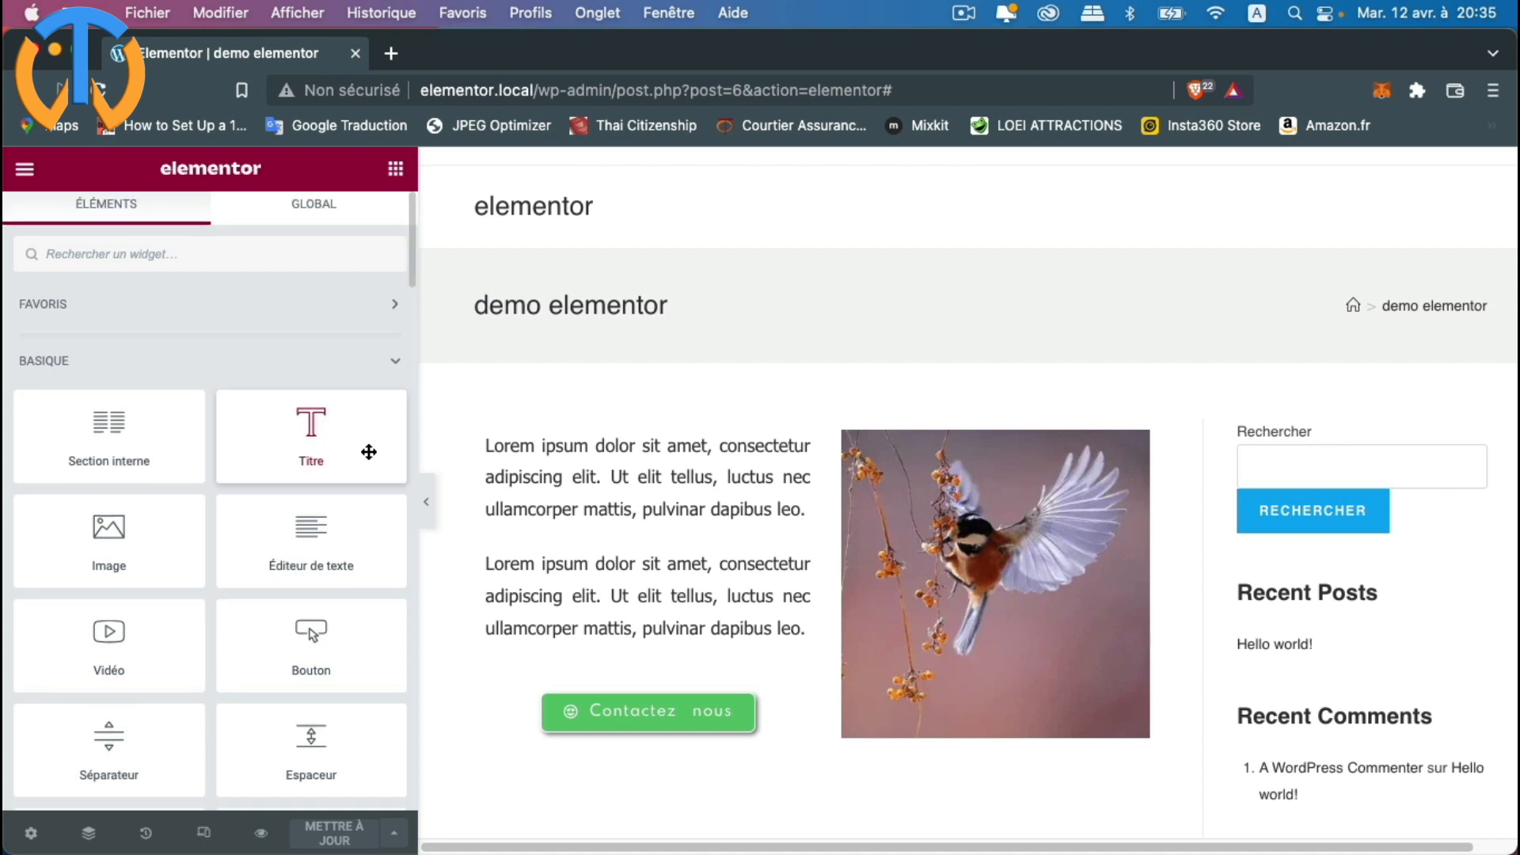
{"action": "scroll", "coordinate": [368, 453], "scroll_direction": "down", "scroll_amount": 2}
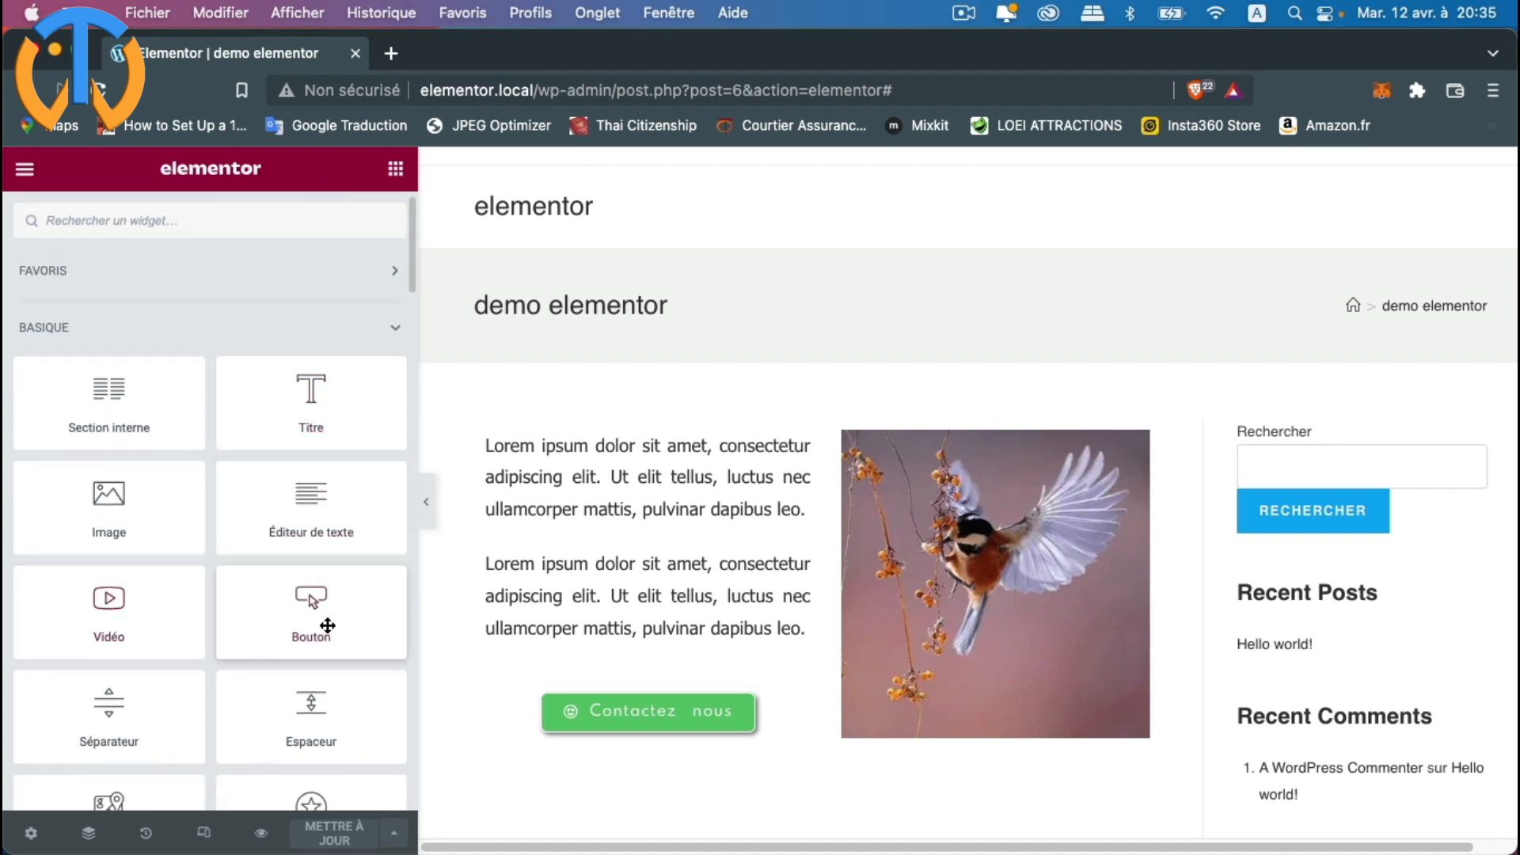
{"action": "scroll", "coordinate": [326, 624], "scroll_direction": "down", "scroll_amount": 2}
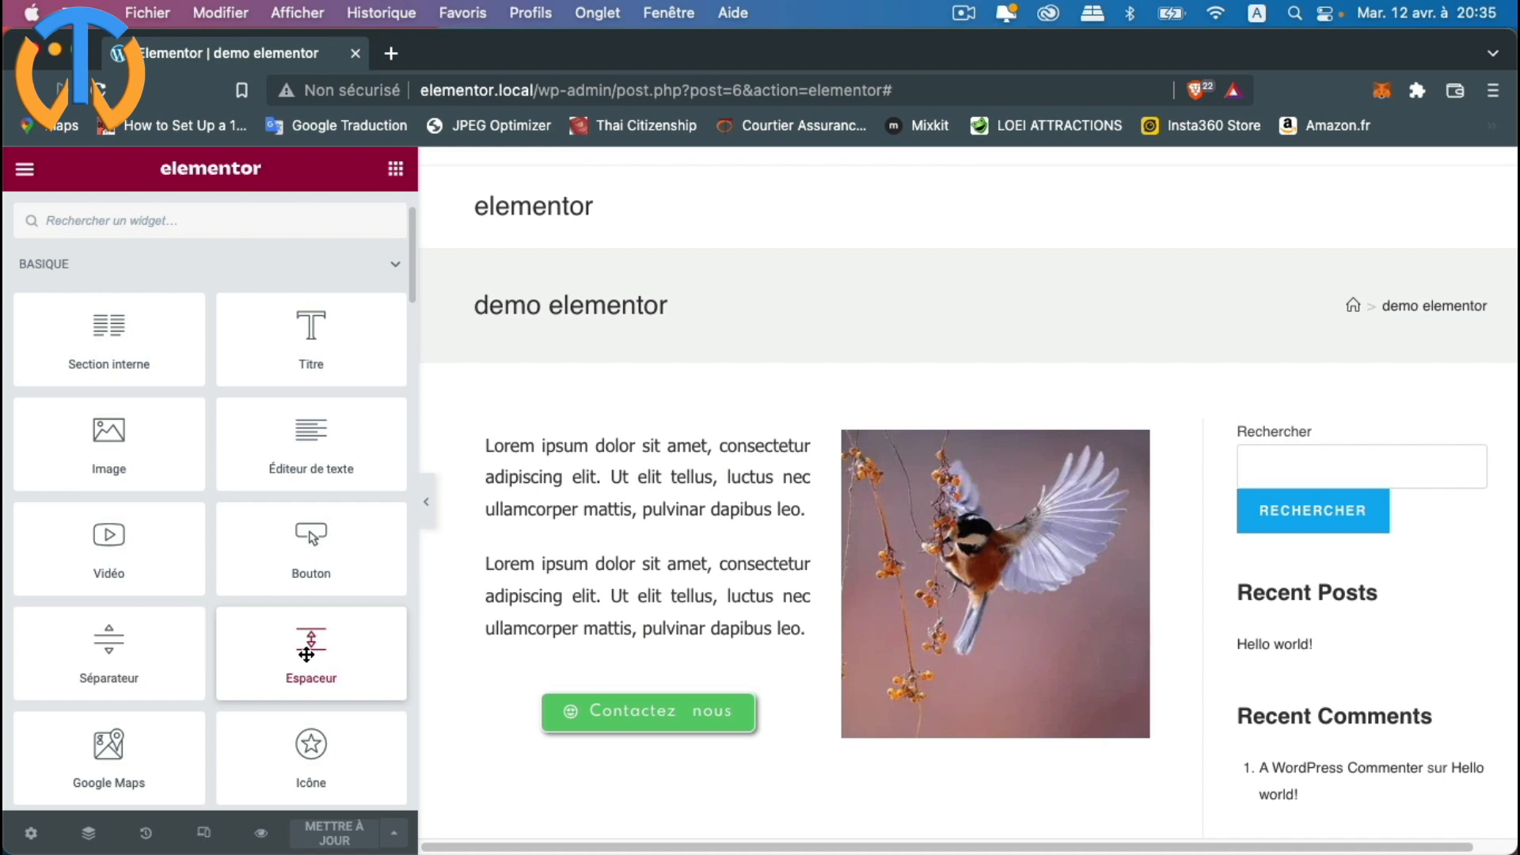
{"action": "scroll", "coordinate": [306, 654], "scroll_direction": "down", "scroll_amount": 1}
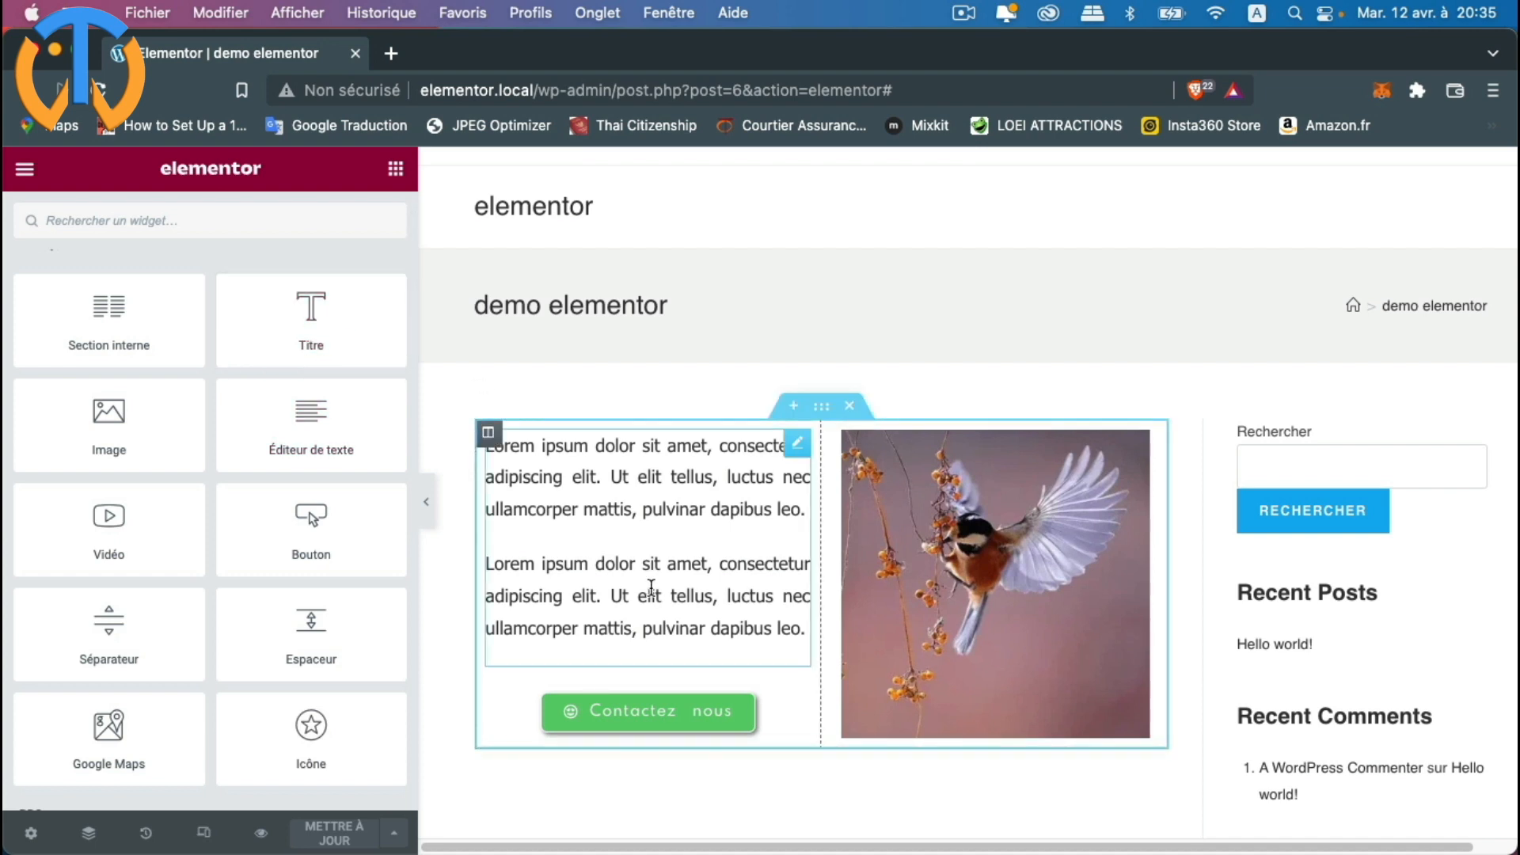
{"action": "left_click", "coordinate": [795, 407]}
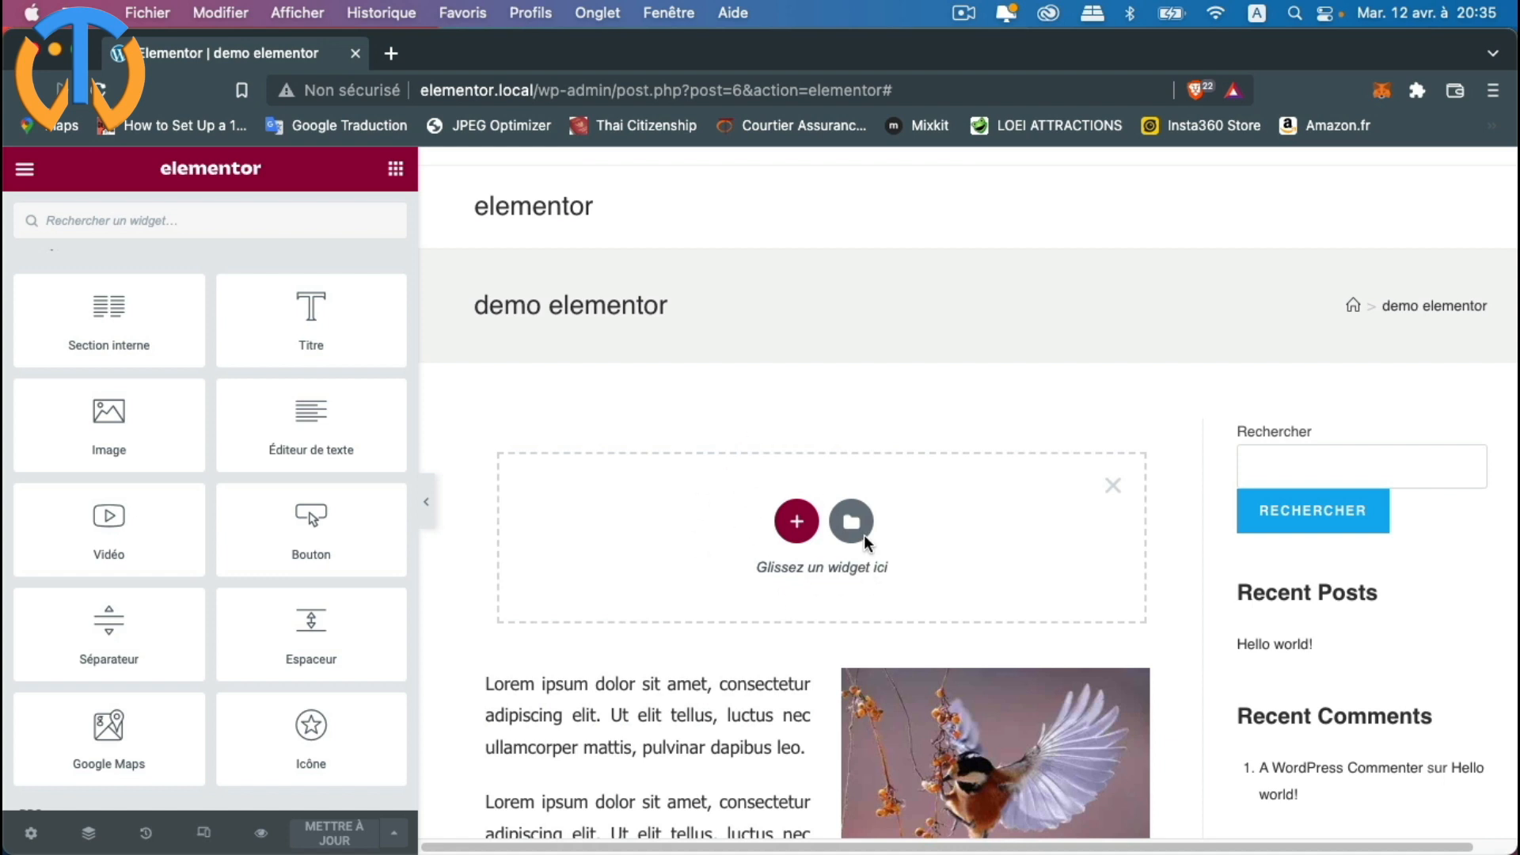
{"action": "left_click", "coordinate": [797, 523]}
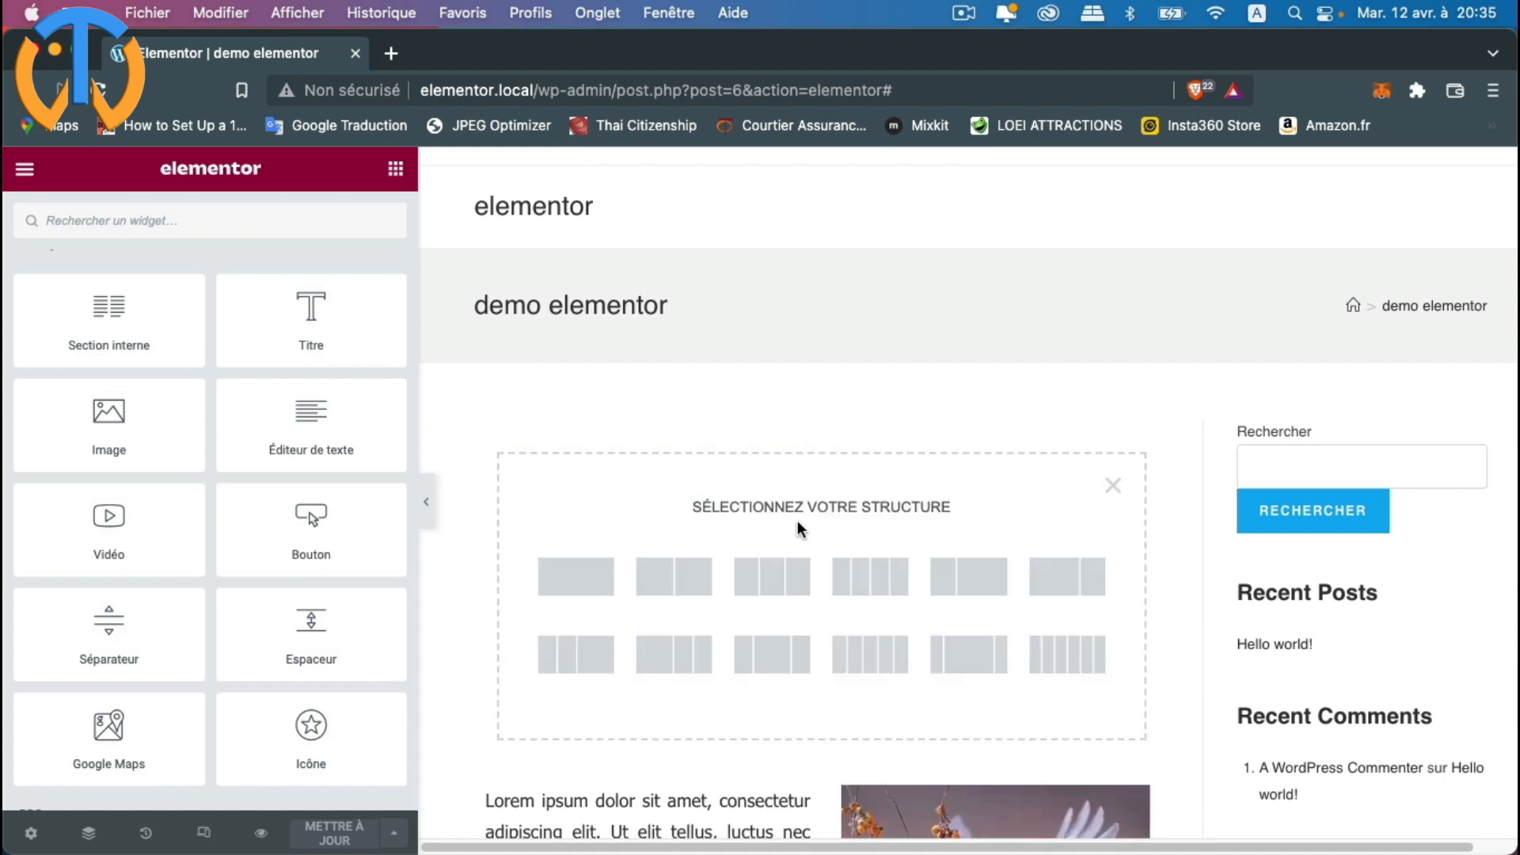
{"action": "left_click", "coordinate": [585, 577]}
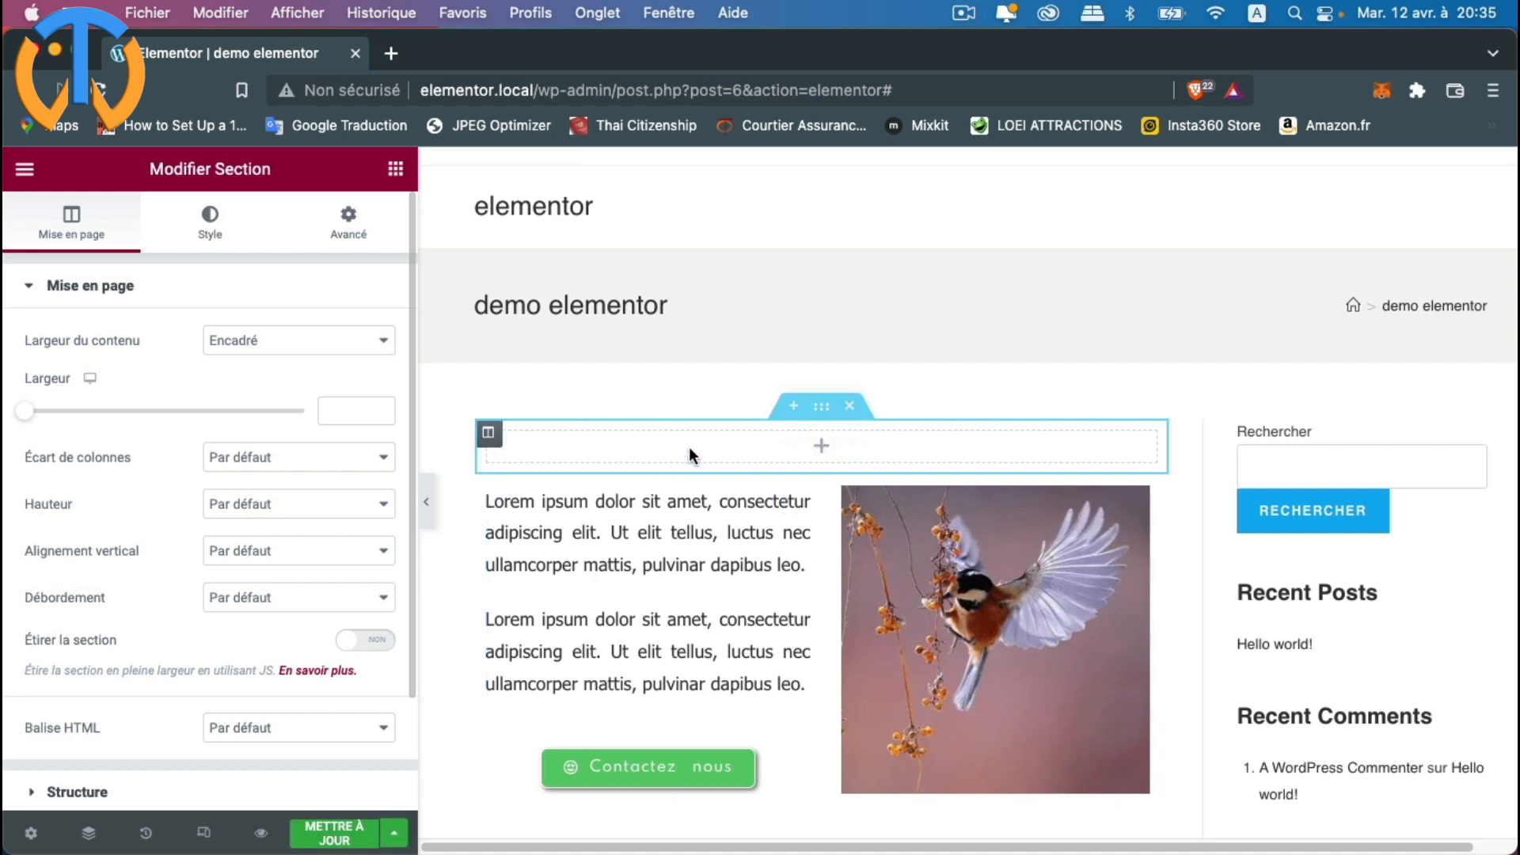
Step: Place a Titre widget in the empty section and set its text to "Bienvenue sur Toptutoweb"
{"action": "left_click", "coordinate": [823, 449]}
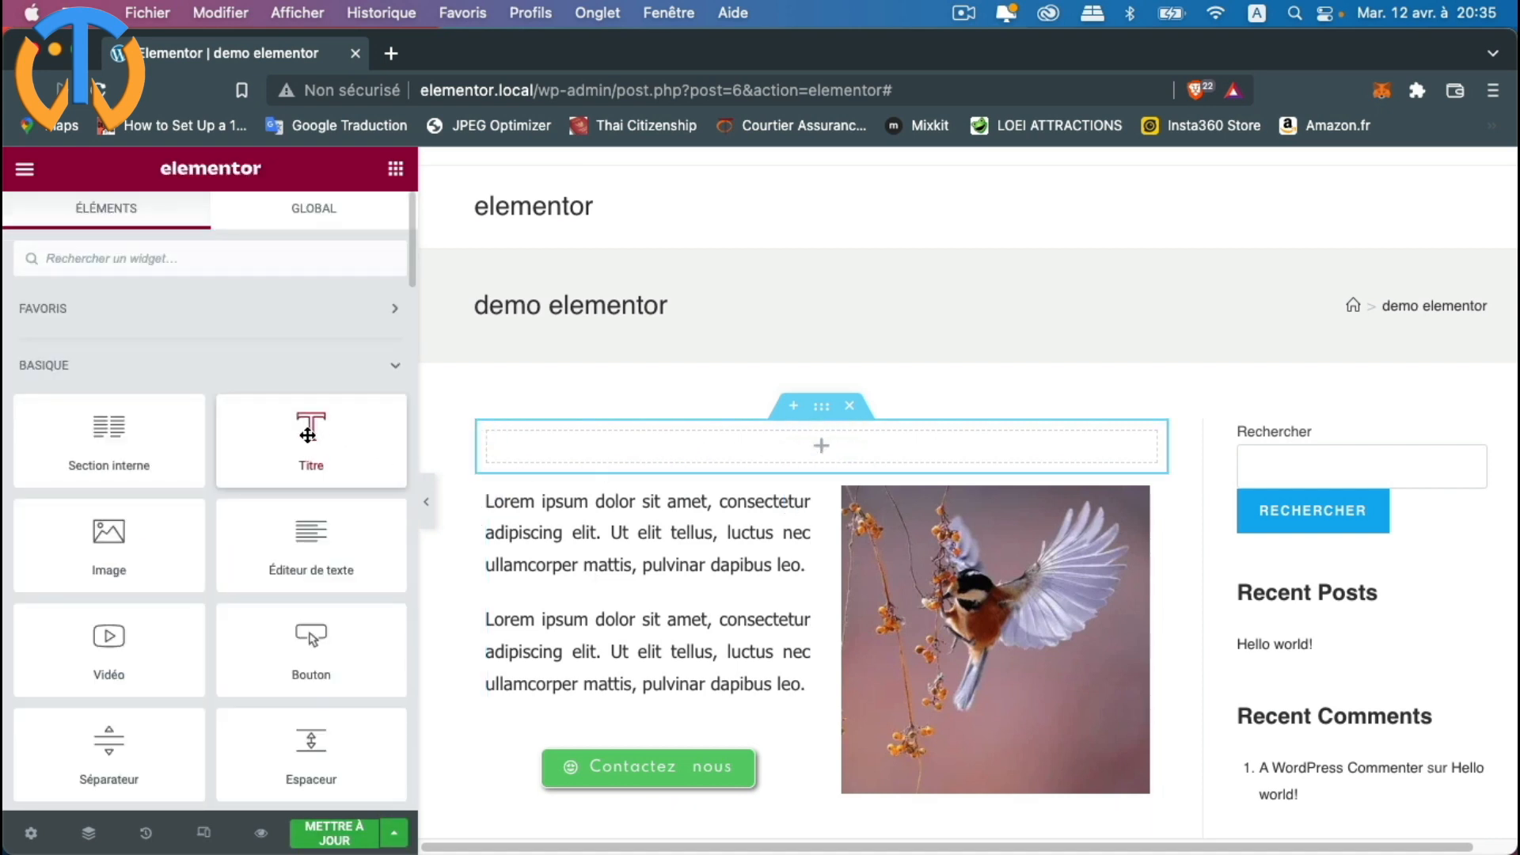
{"action": "left_click_drag", "start_coordinate": [308, 434], "coordinate": [744, 444]}
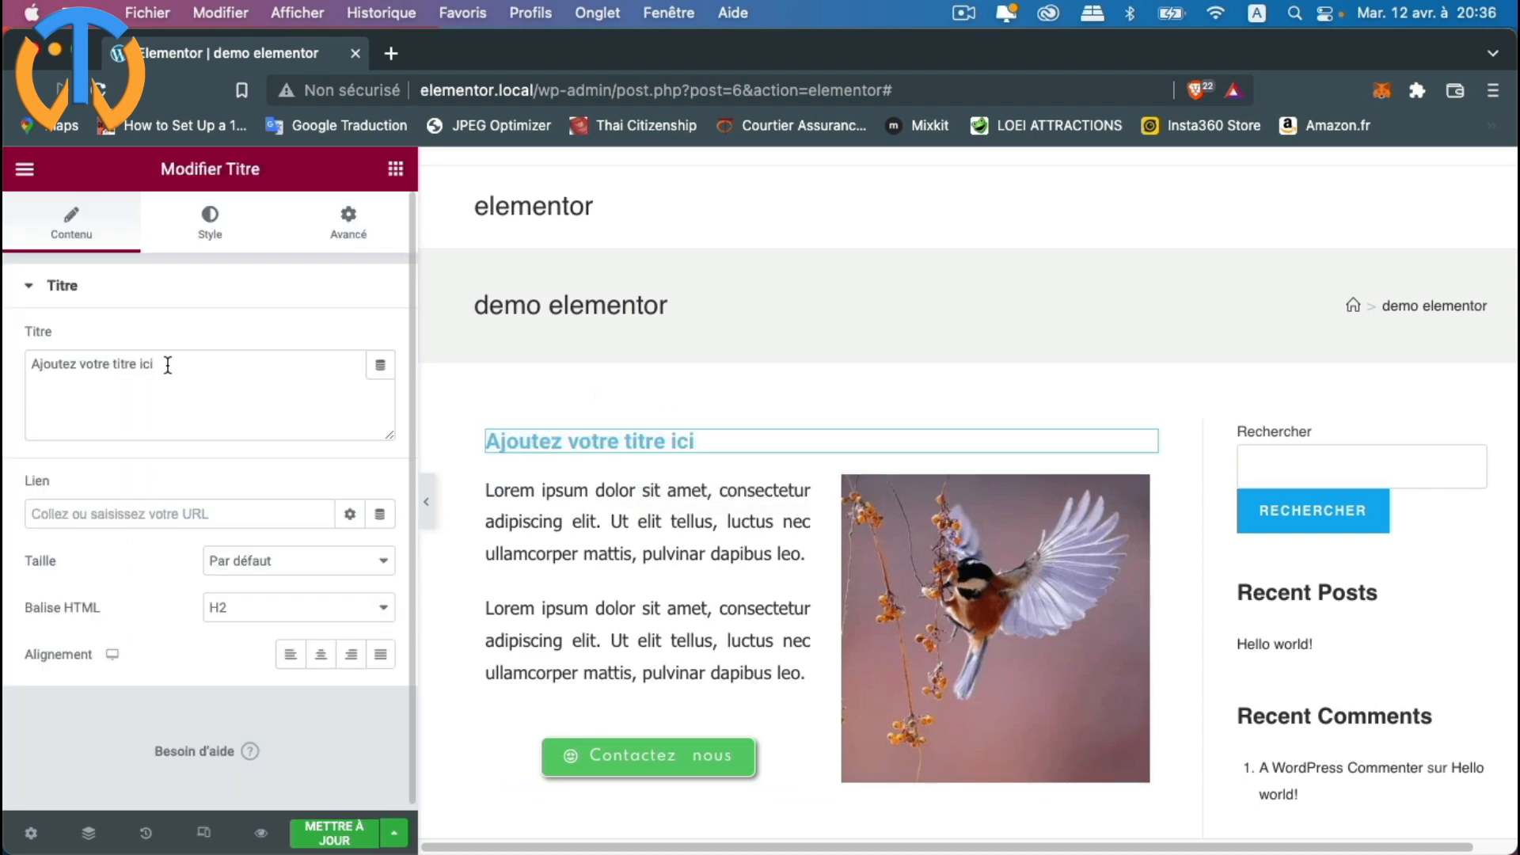
{"action": "left_click_drag", "start_coordinate": [168, 364], "coordinate": [16, 369]}
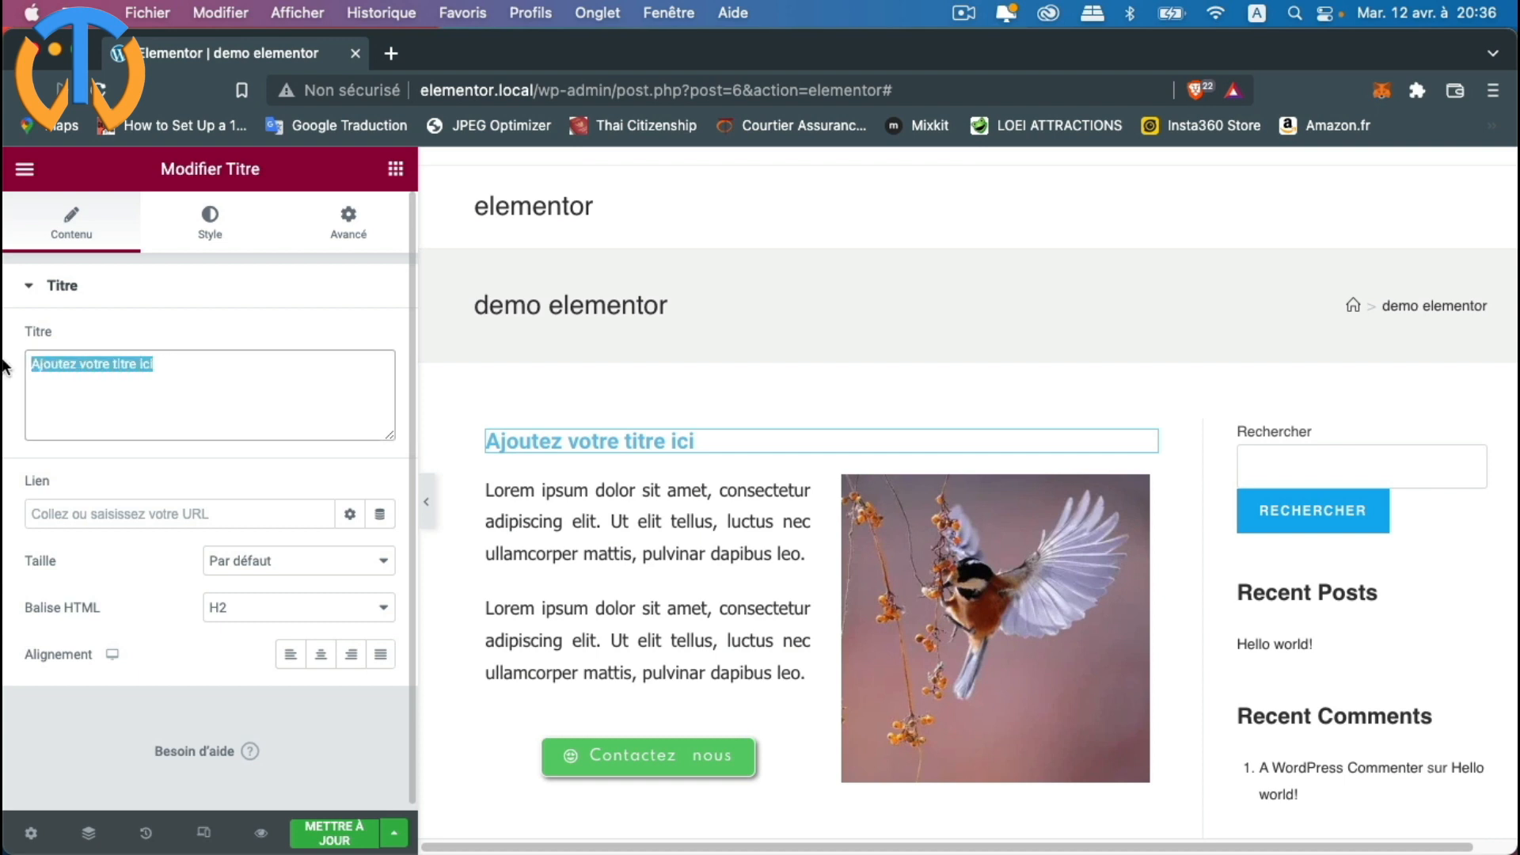
{"action": "type", "text": "Bienvenue sur Toptutoweb"}
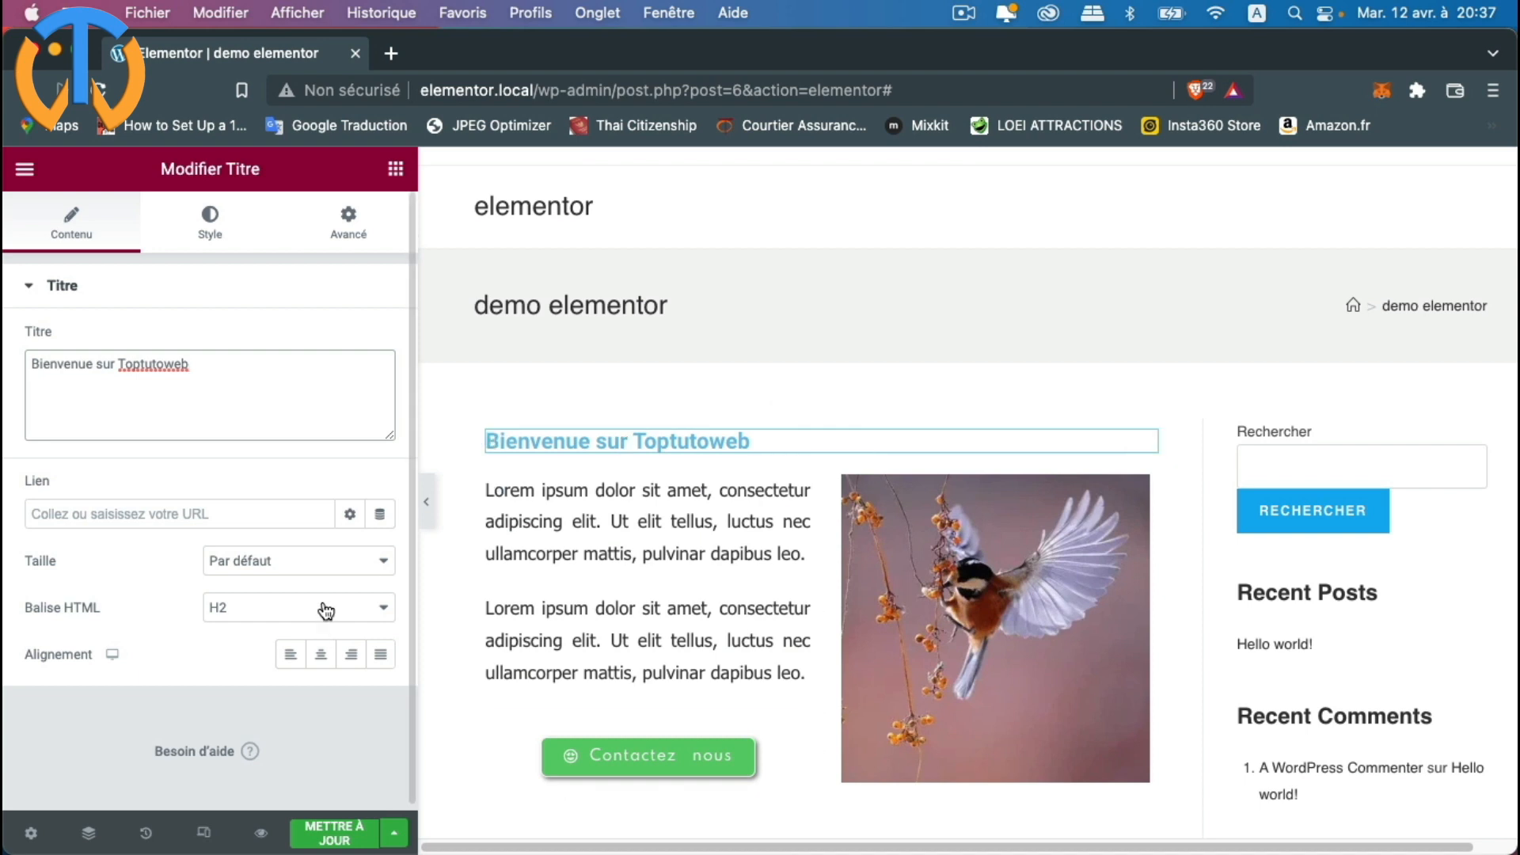
Step: Keep H2 as the title's HTML tag and set its alignment to Centré
{"action": "left_click", "coordinate": [229, 611]}
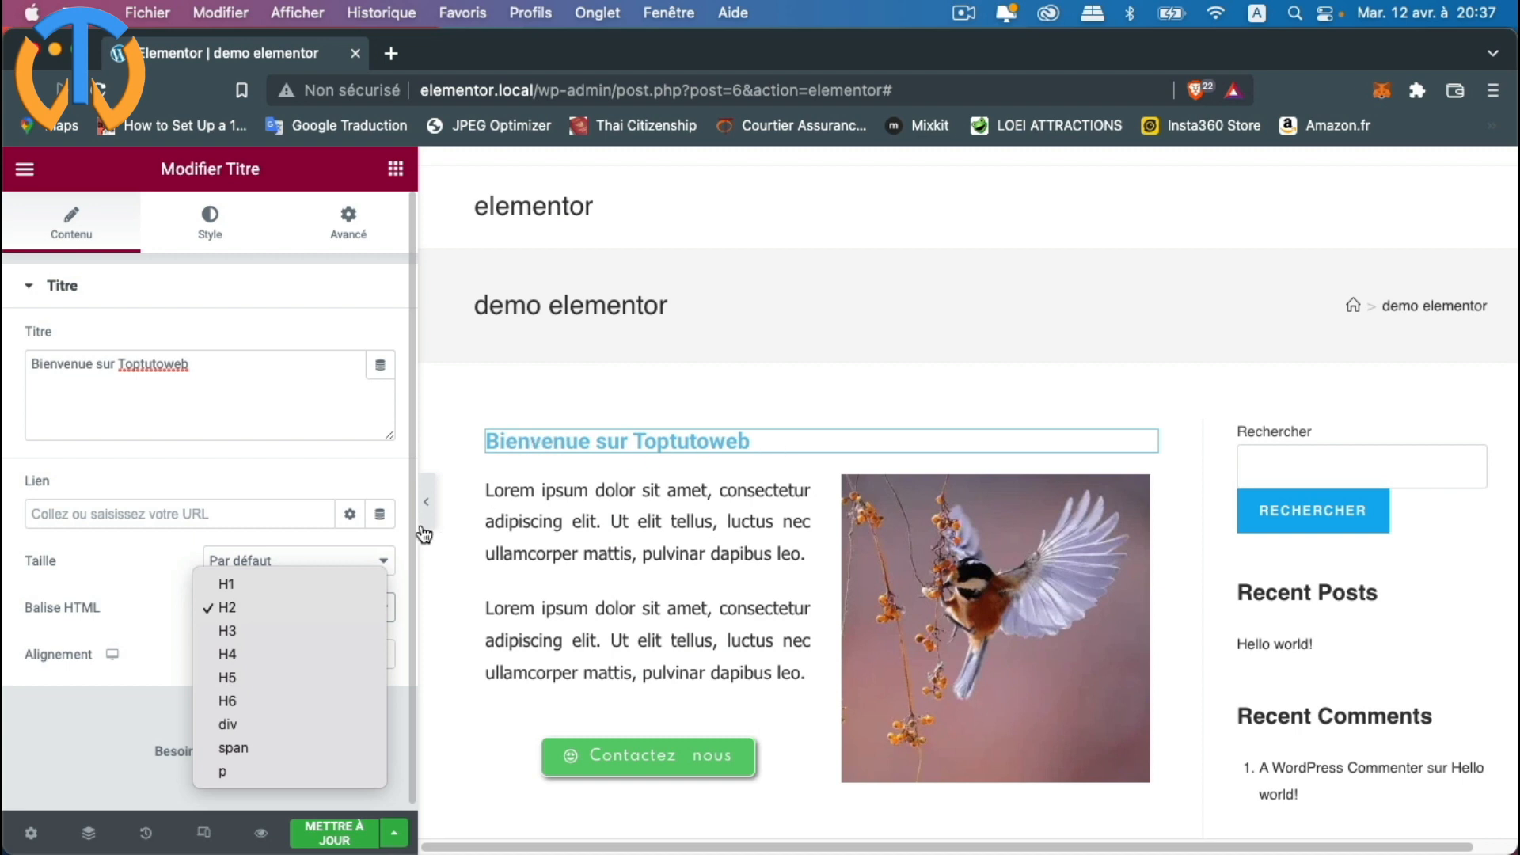
{"action": "left_click", "coordinate": [247, 609]}
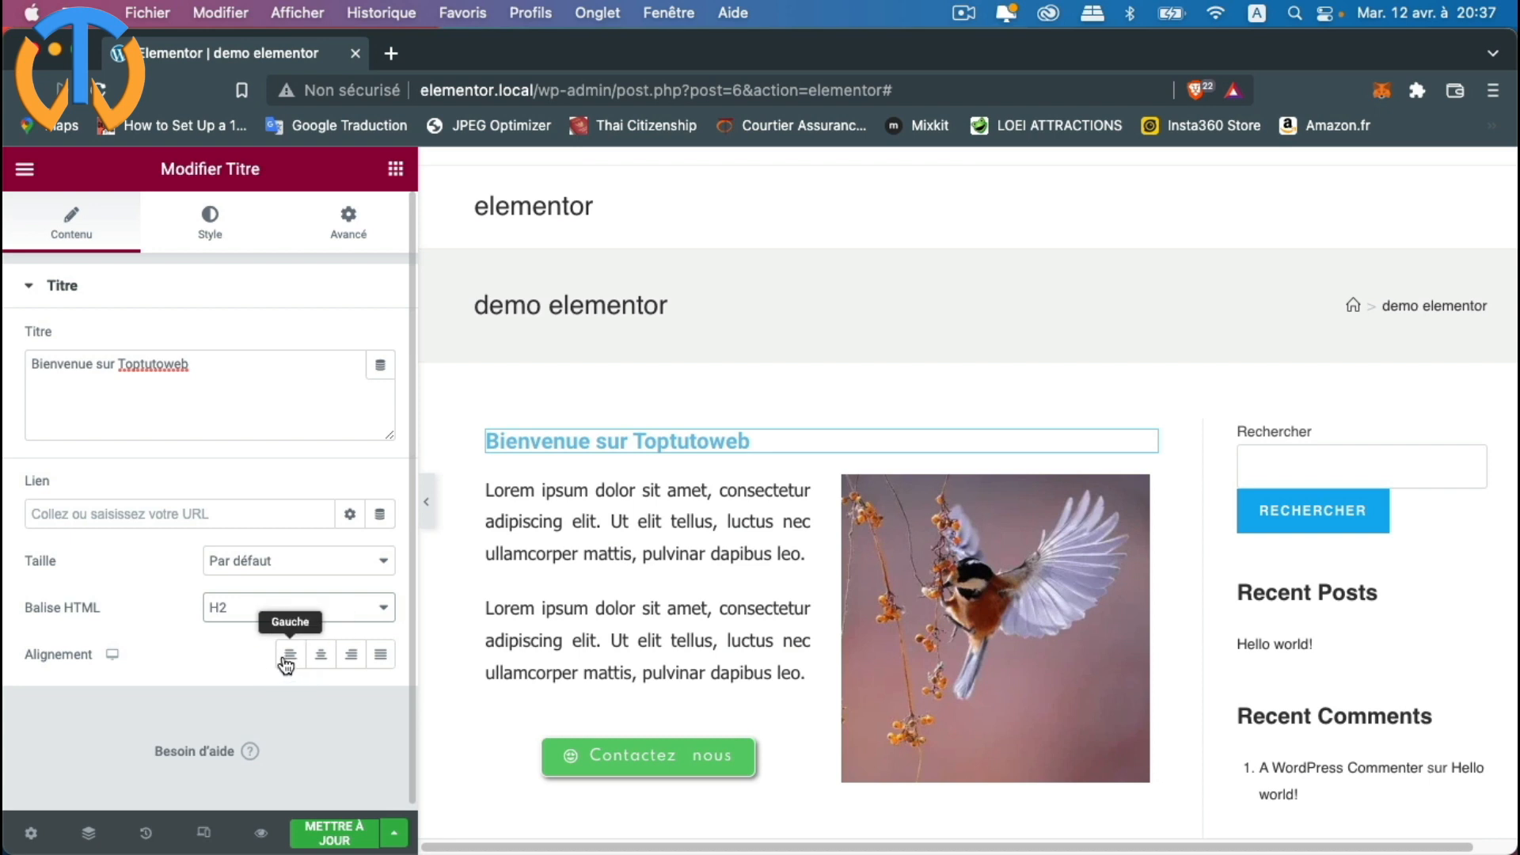
{"action": "left_click", "coordinate": [321, 657]}
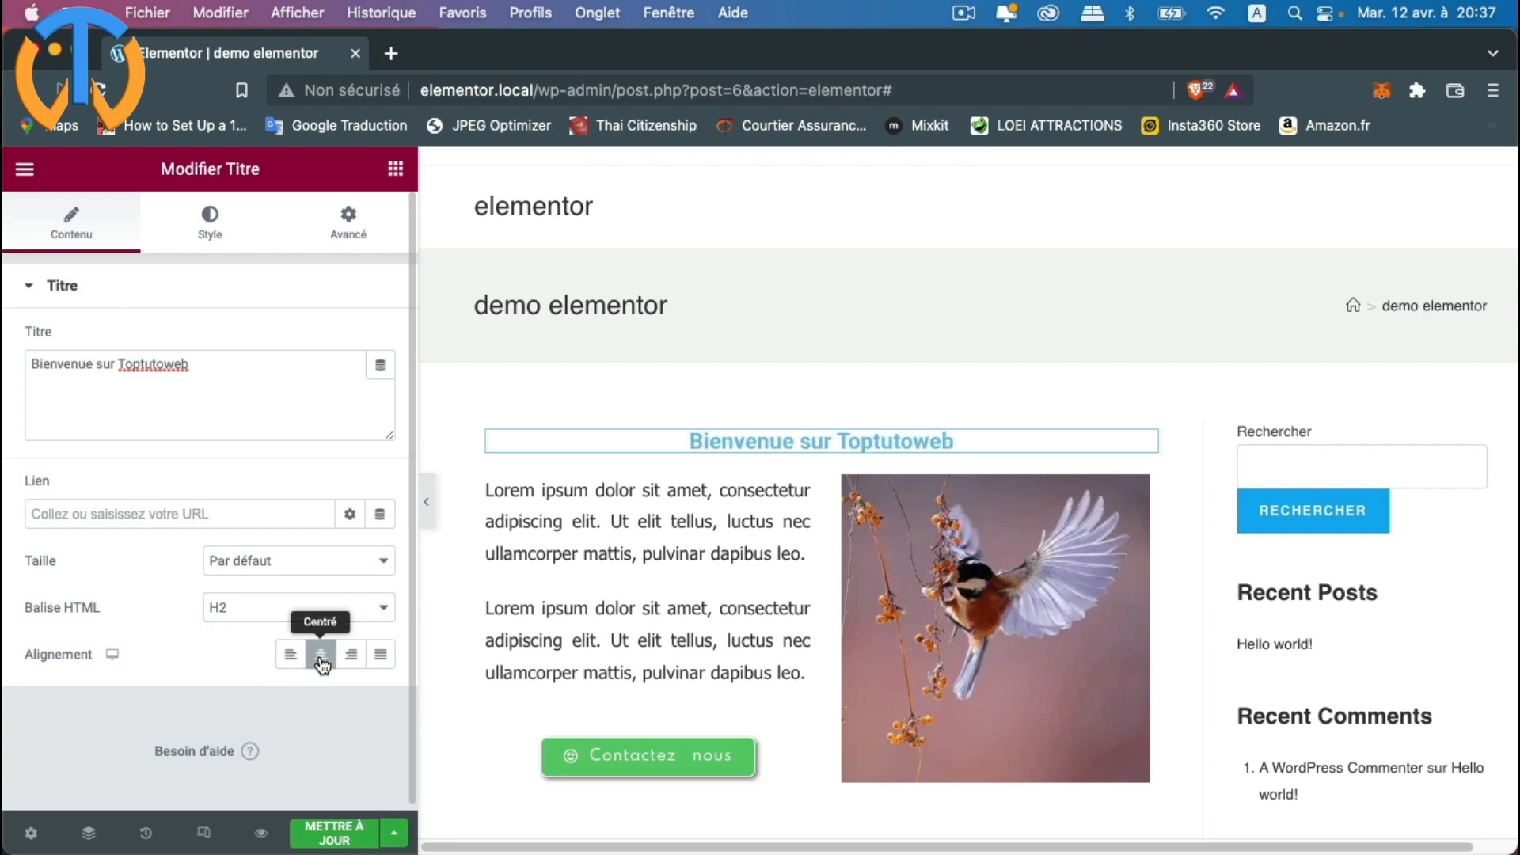
Step: Set the title's typography to size 46 px, word spacing 9 px and letter spacing 1
{"action": "left_click", "coordinate": [210, 222]}
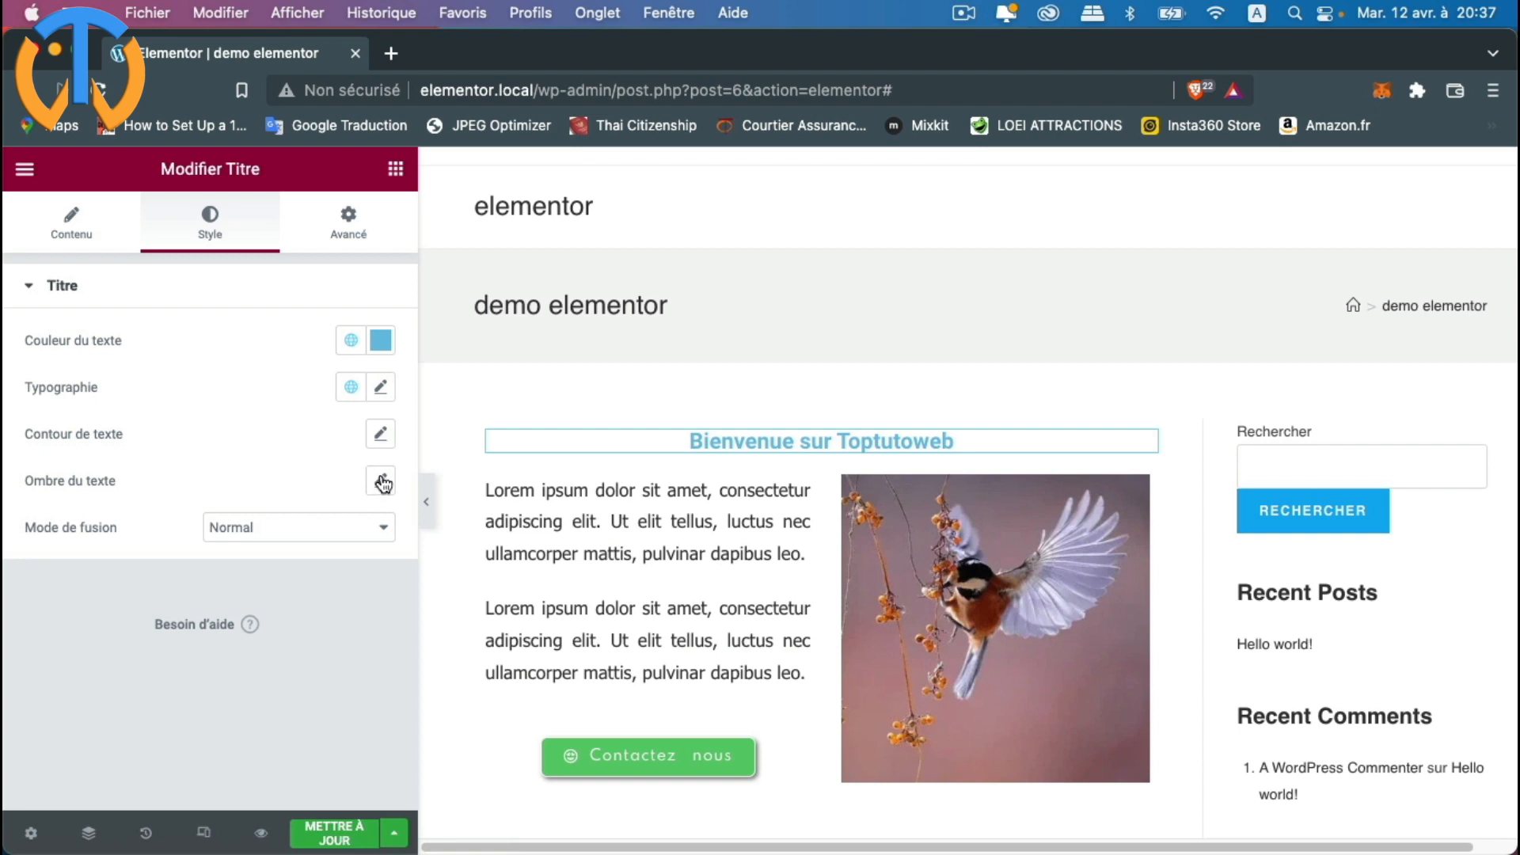
{"action": "left_click", "coordinate": [383, 388]}
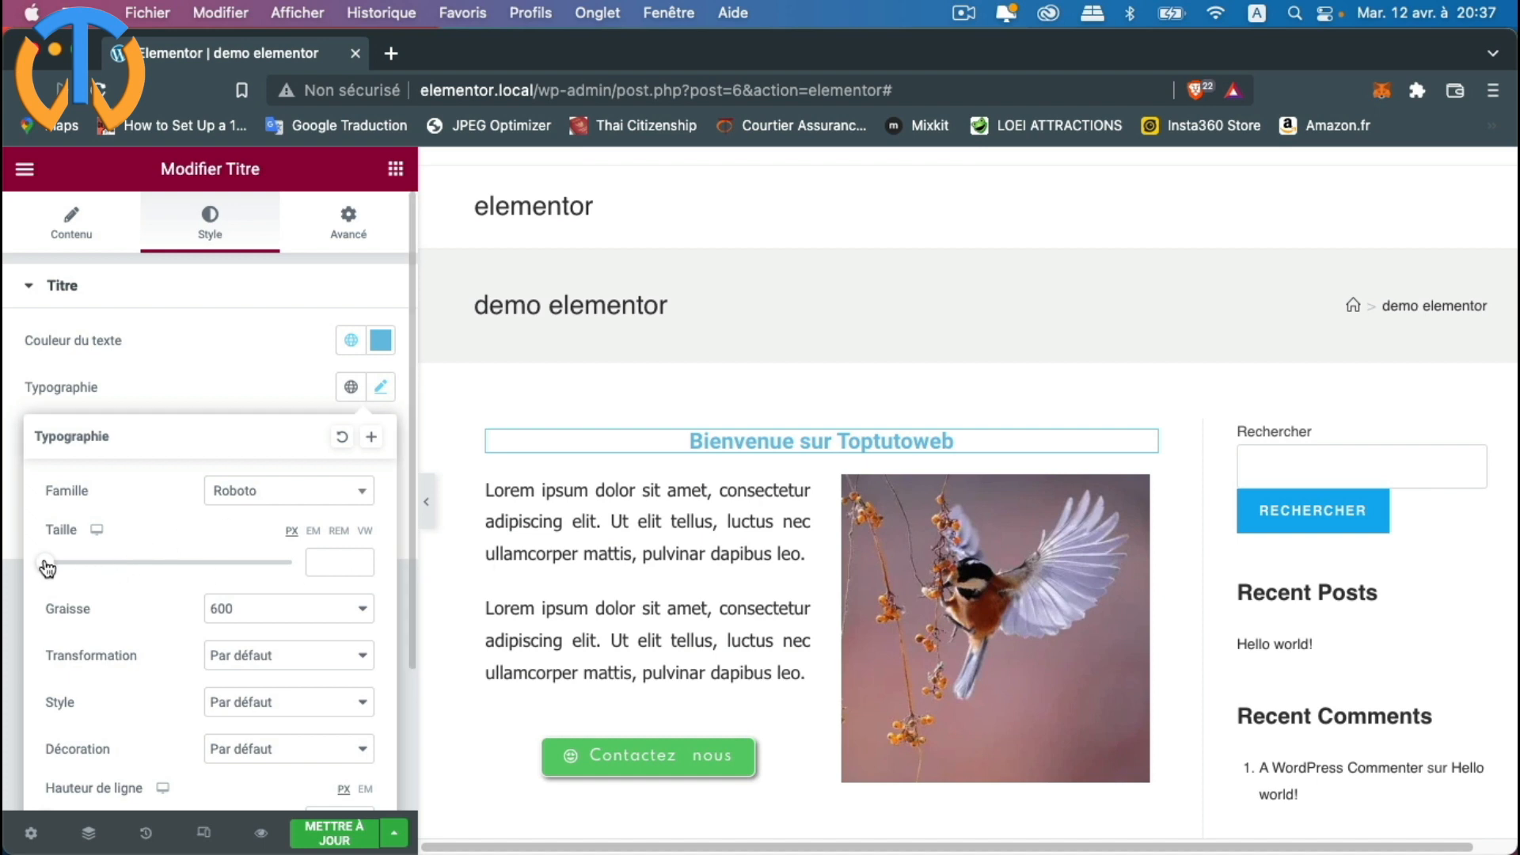
{"action": "left_click_drag", "start_coordinate": [48, 568], "coordinate": [102, 560]}
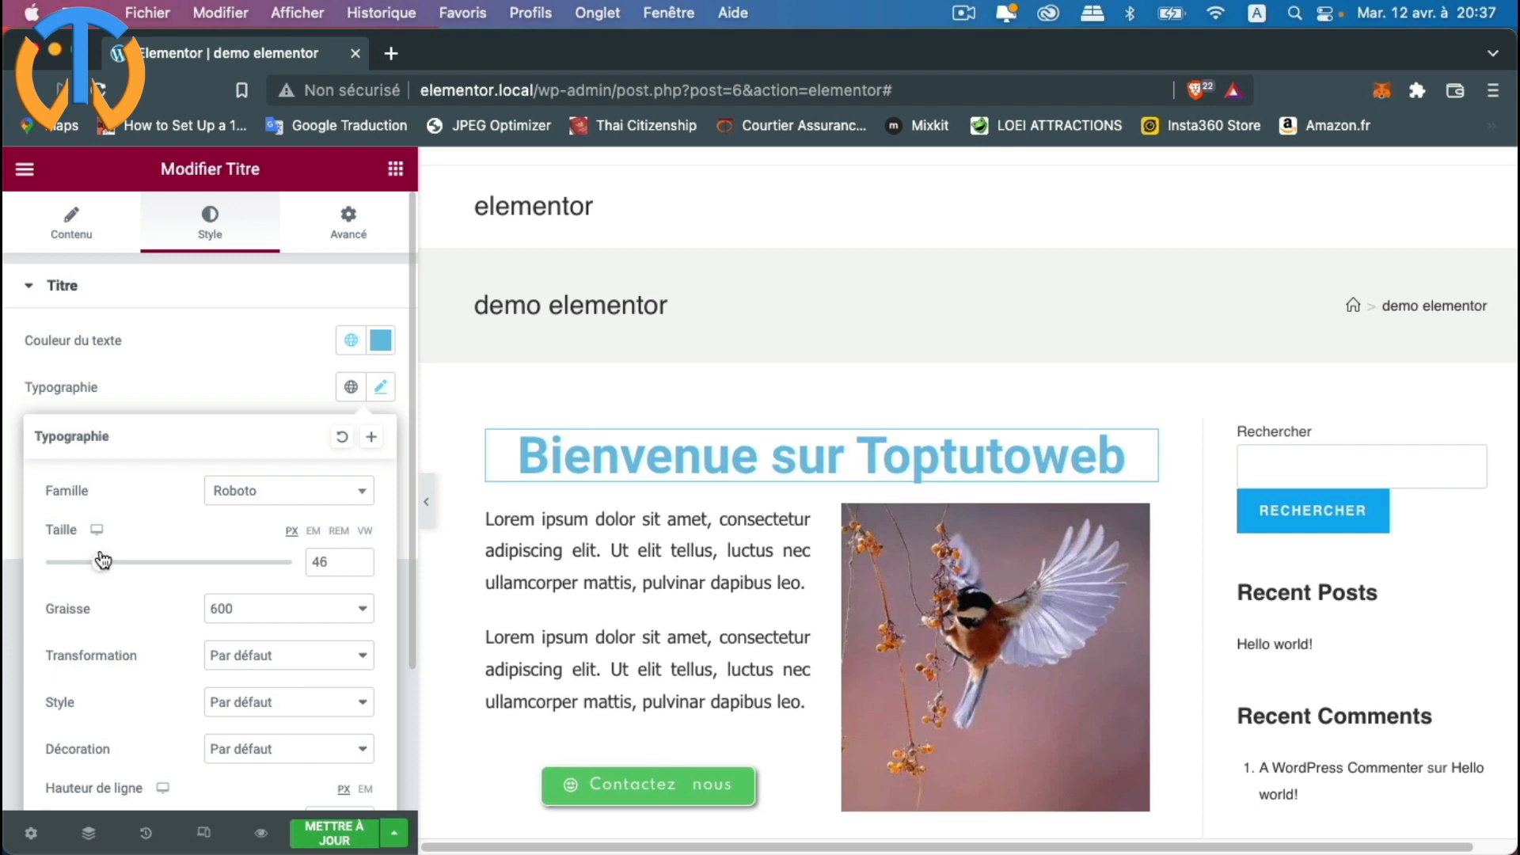
{"action": "scroll", "coordinate": [130, 629], "scroll_direction": "down", "scroll_amount": 3}
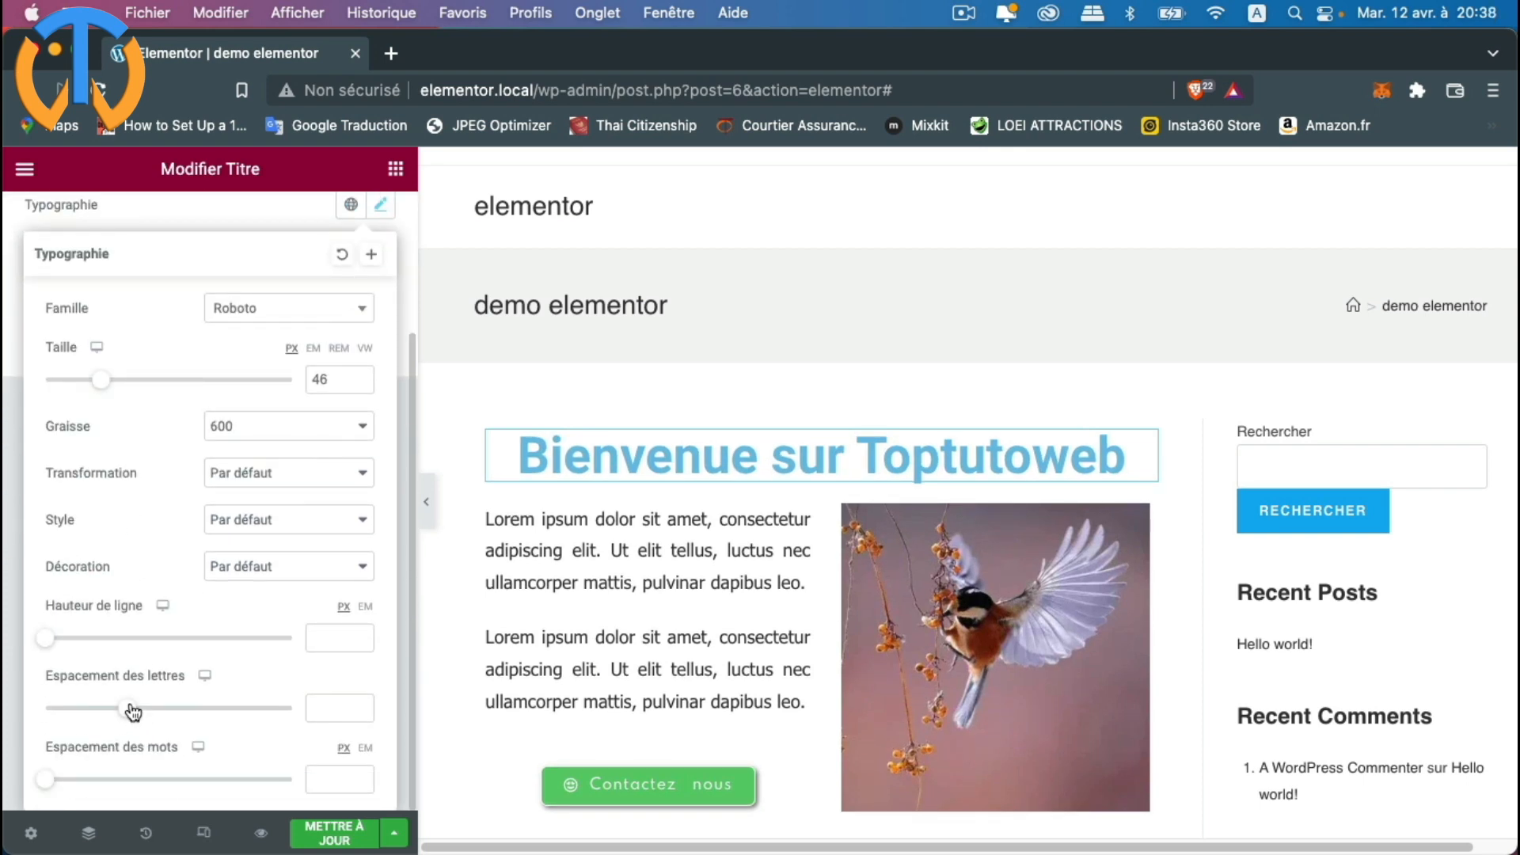
{"action": "left_click_drag", "start_coordinate": [49, 785], "coordinate": [69, 784]}
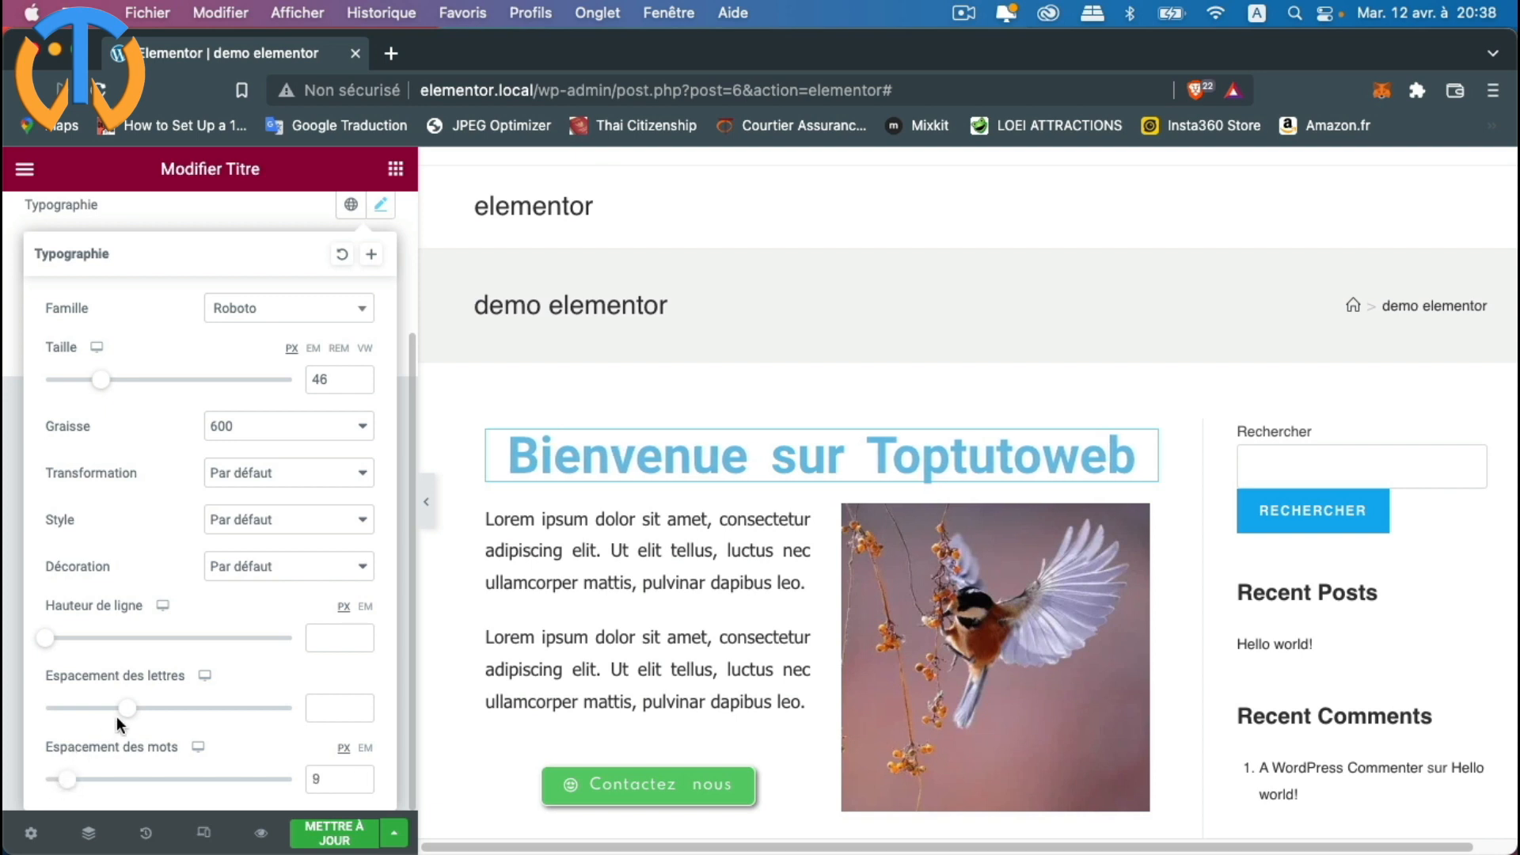
{"action": "left_click_drag", "start_coordinate": [127, 709], "coordinate": [143, 712]}
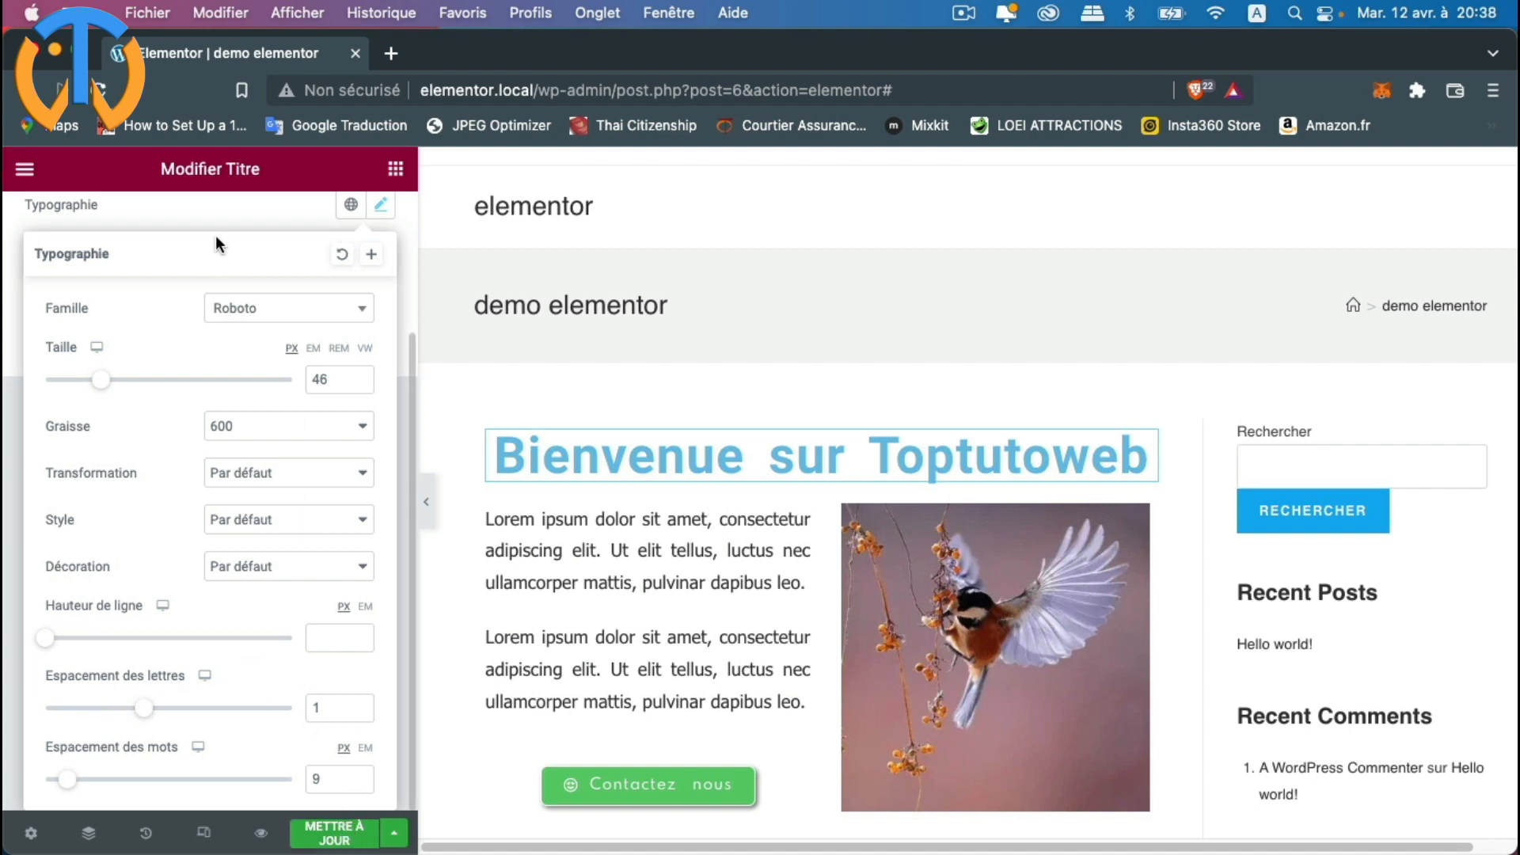
{"action": "left_click", "coordinate": [217, 213]}
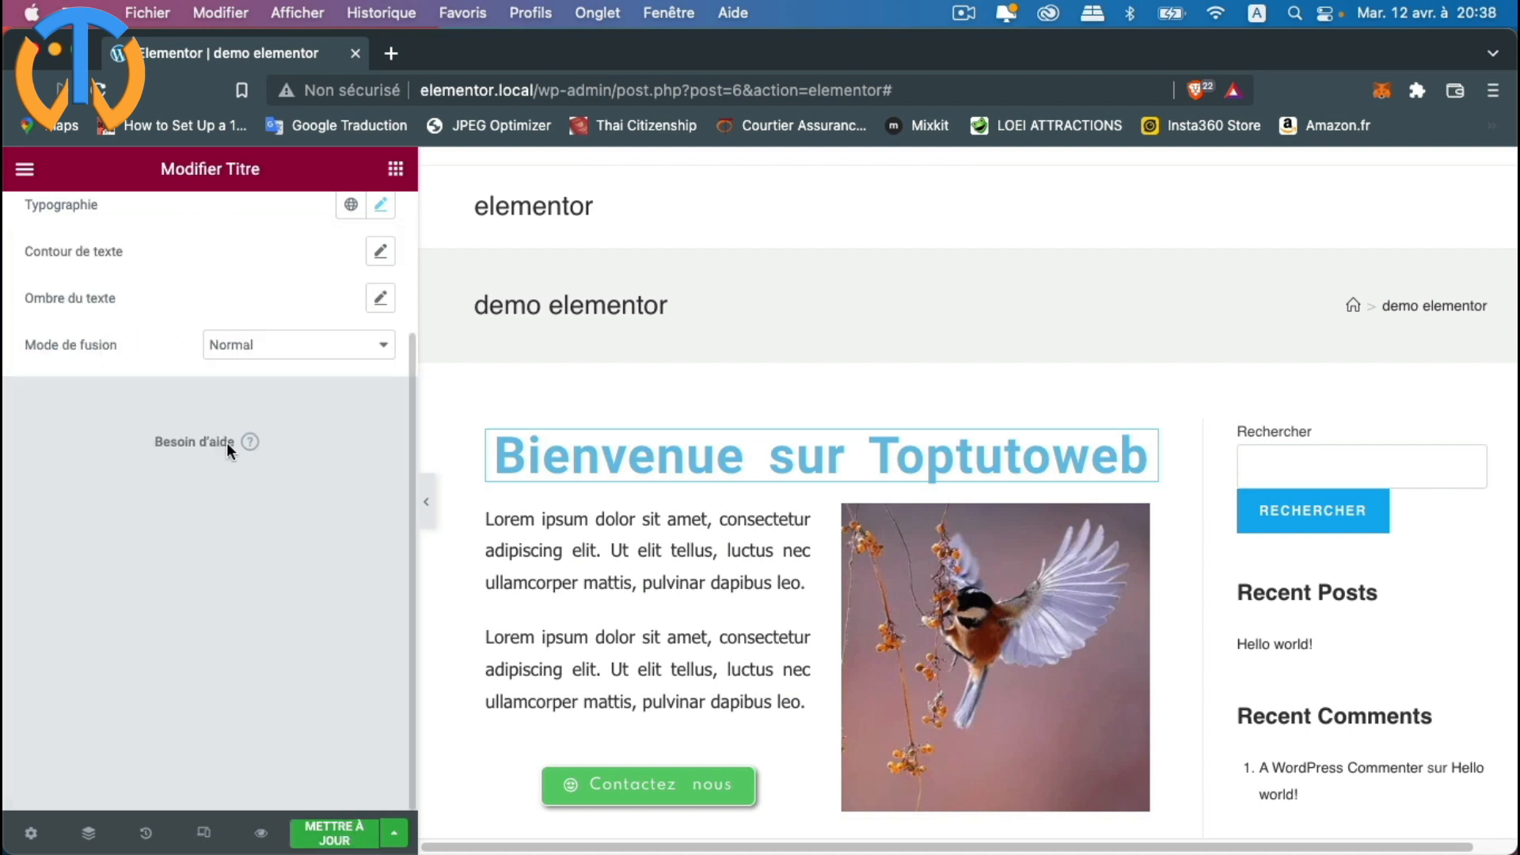
{"action": "scroll", "coordinate": [235, 548], "scroll_direction": "up", "scroll_amount": 3}
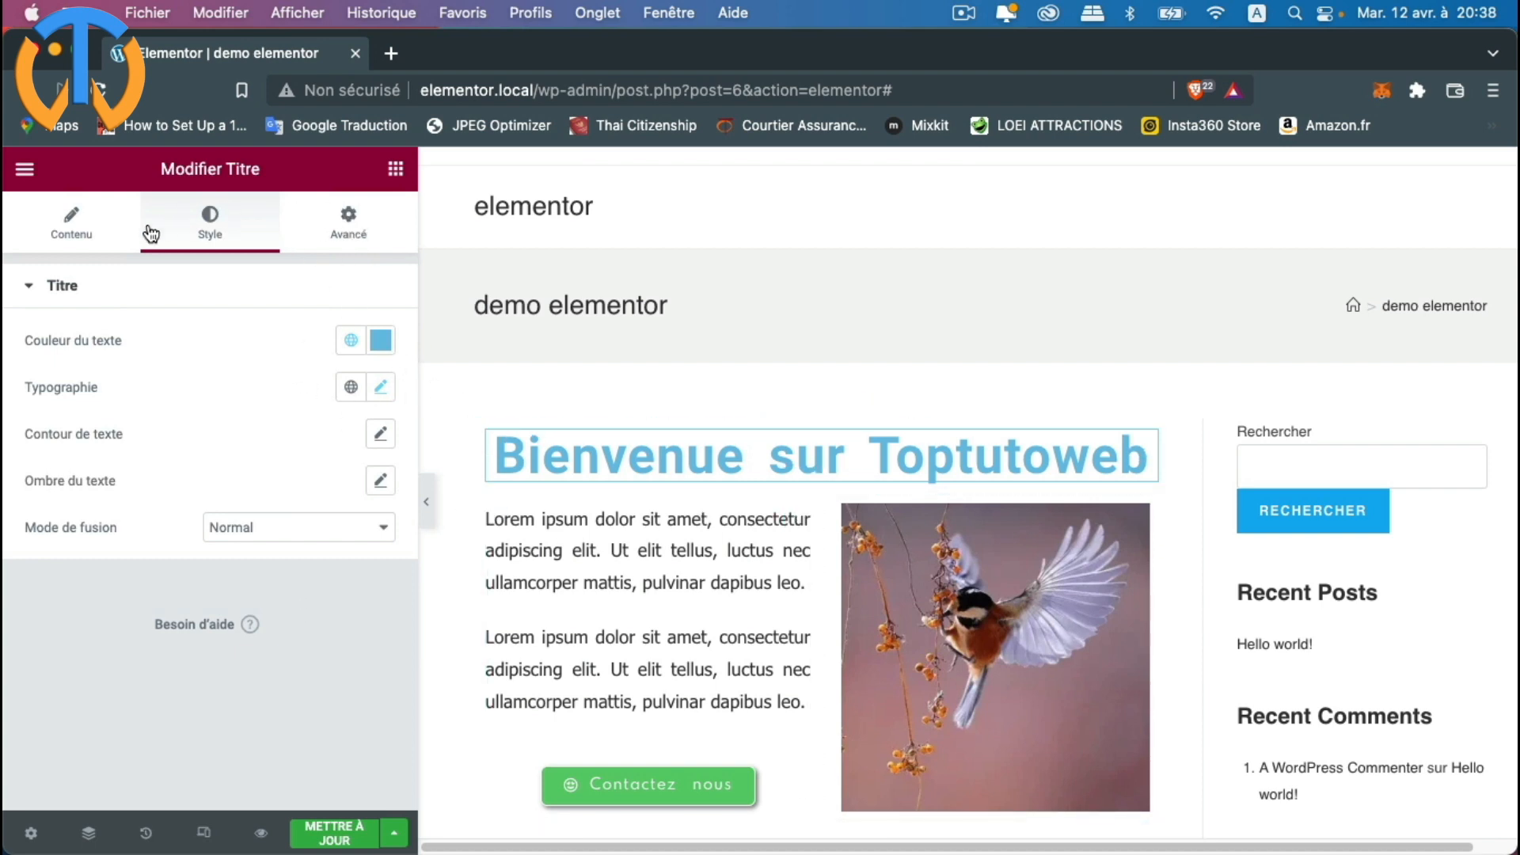
Step: Give the title a Zoom In Down entrance animation with its duration set to Lent
{"action": "left_click", "coordinate": [347, 234]}
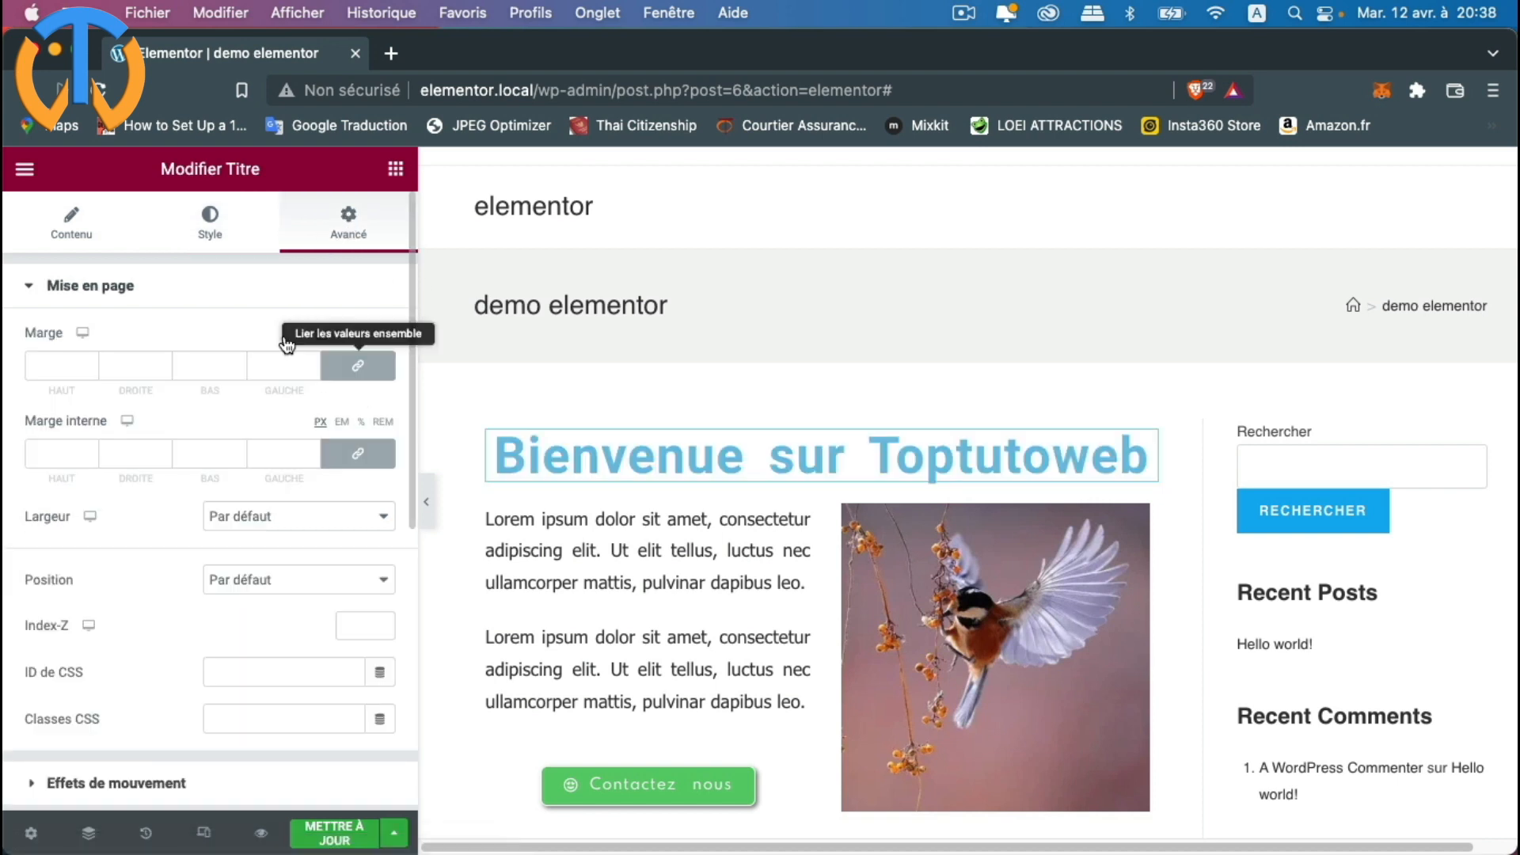
{"action": "scroll", "coordinate": [281, 549], "scroll_direction": "down", "scroll_amount": 5}
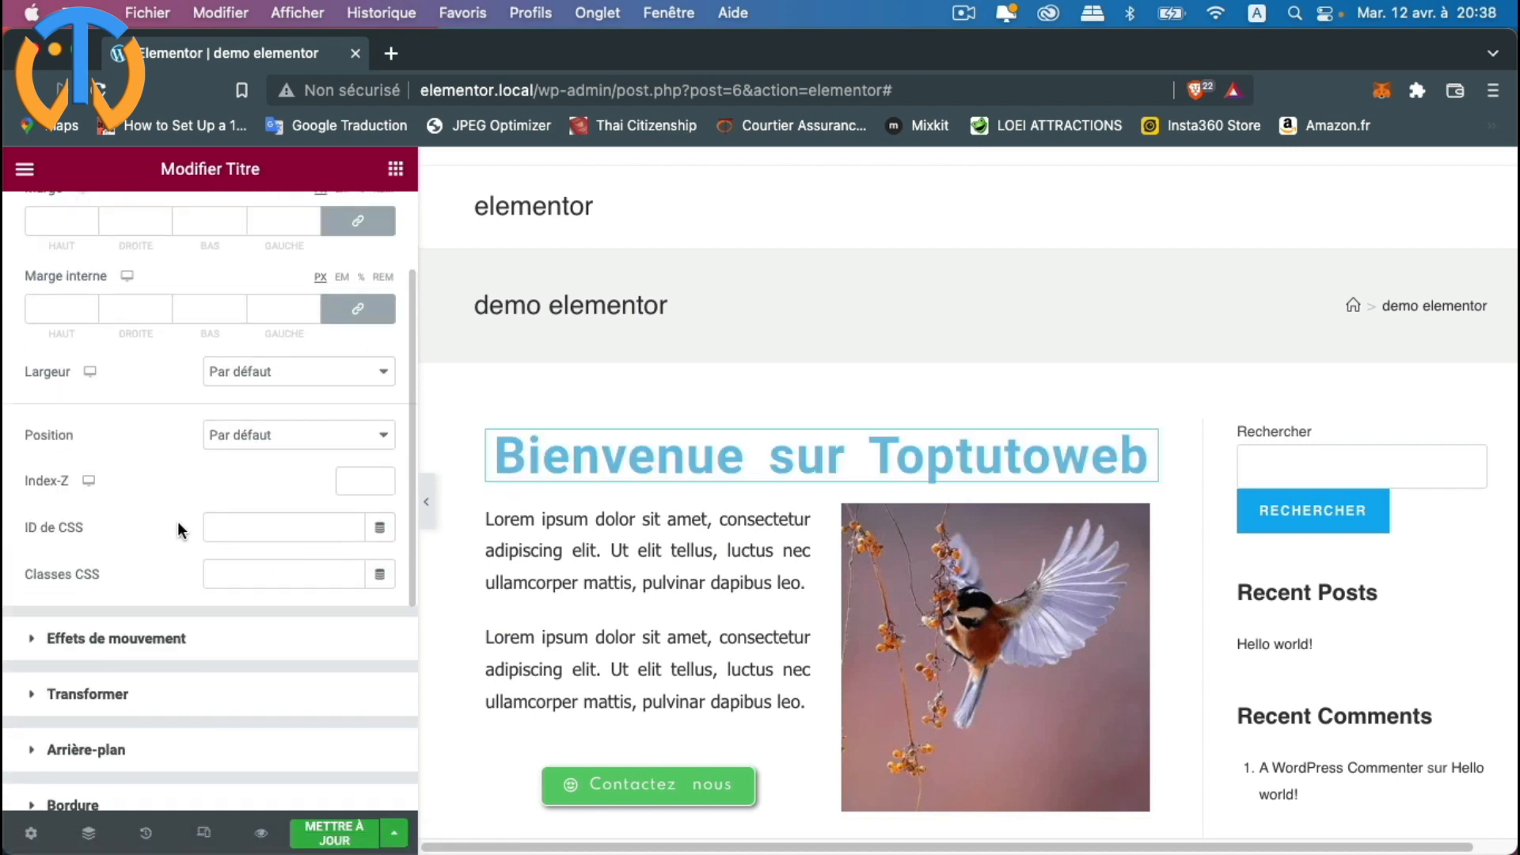
{"action": "left_click", "coordinate": [29, 528]}
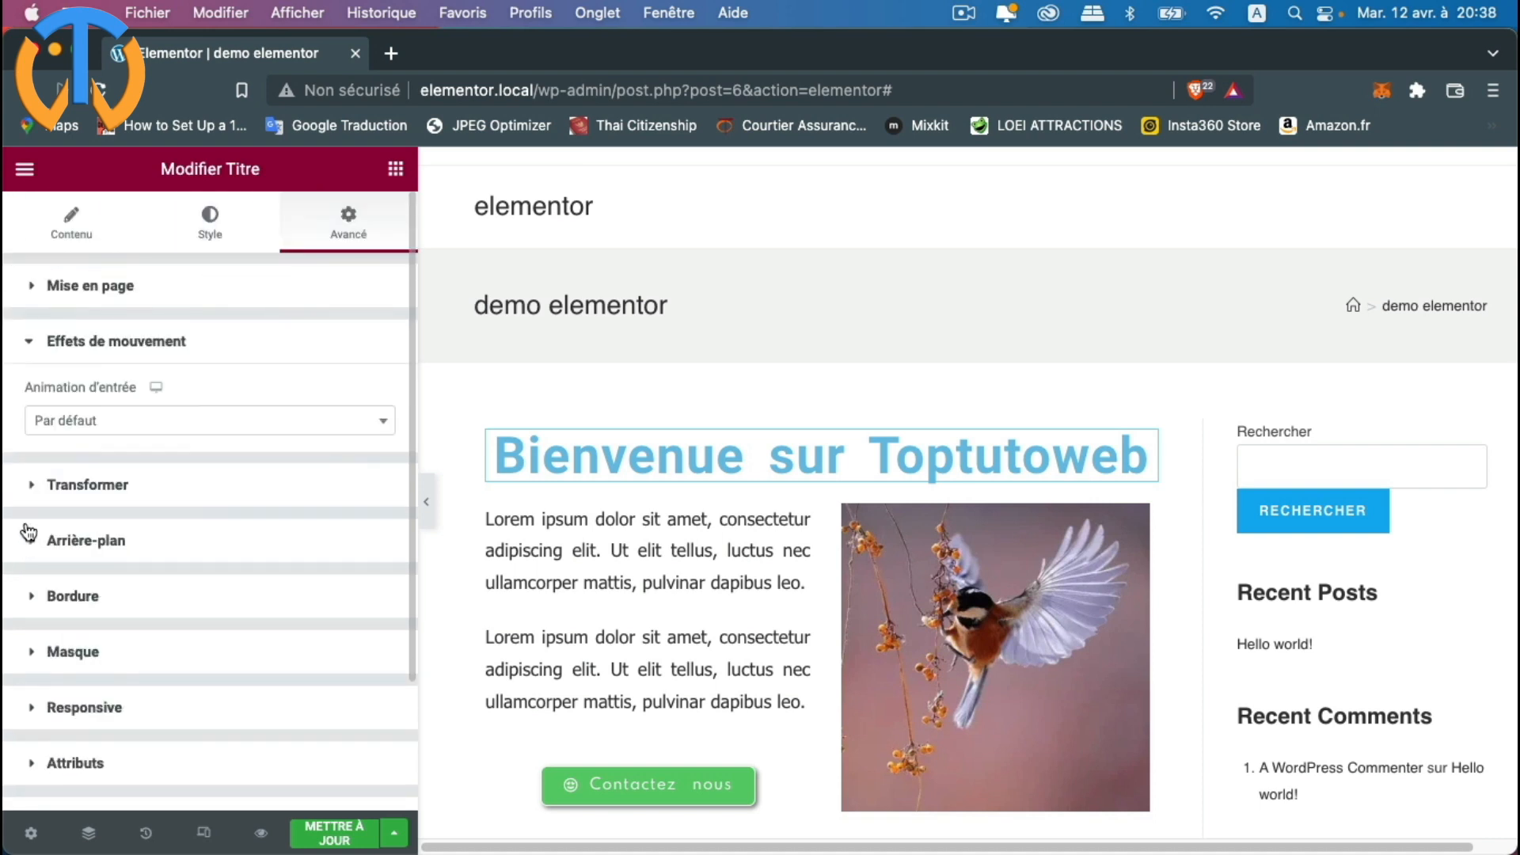
{"action": "left_click", "coordinate": [111, 420]}
{"action": "scroll", "coordinate": [200, 563], "scroll_direction": "down", "scroll_amount": 6}
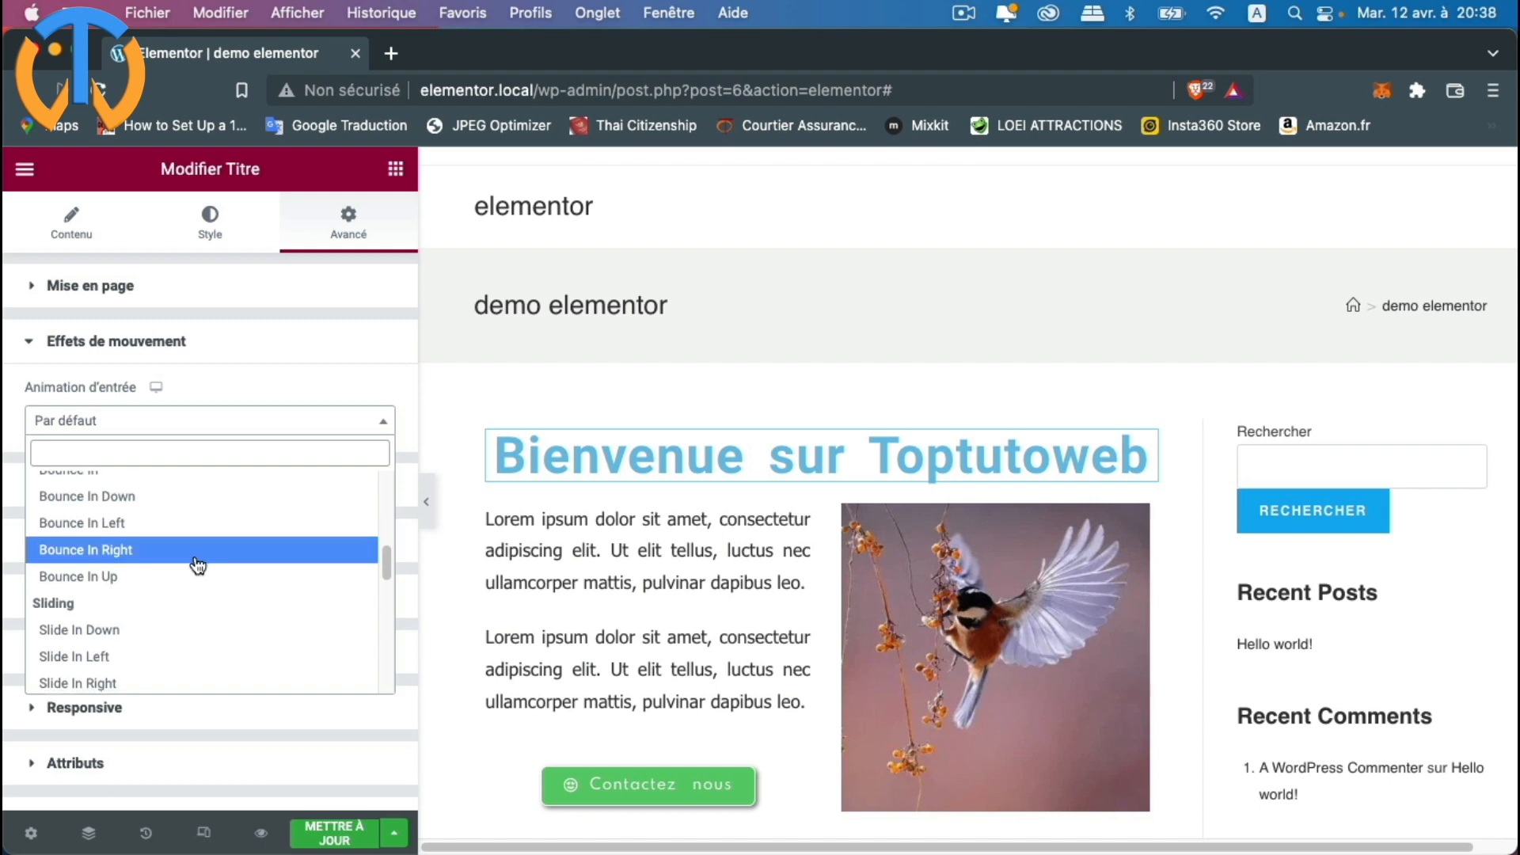
{"action": "scroll", "coordinate": [196, 570], "scroll_direction": "up", "scroll_amount": 4}
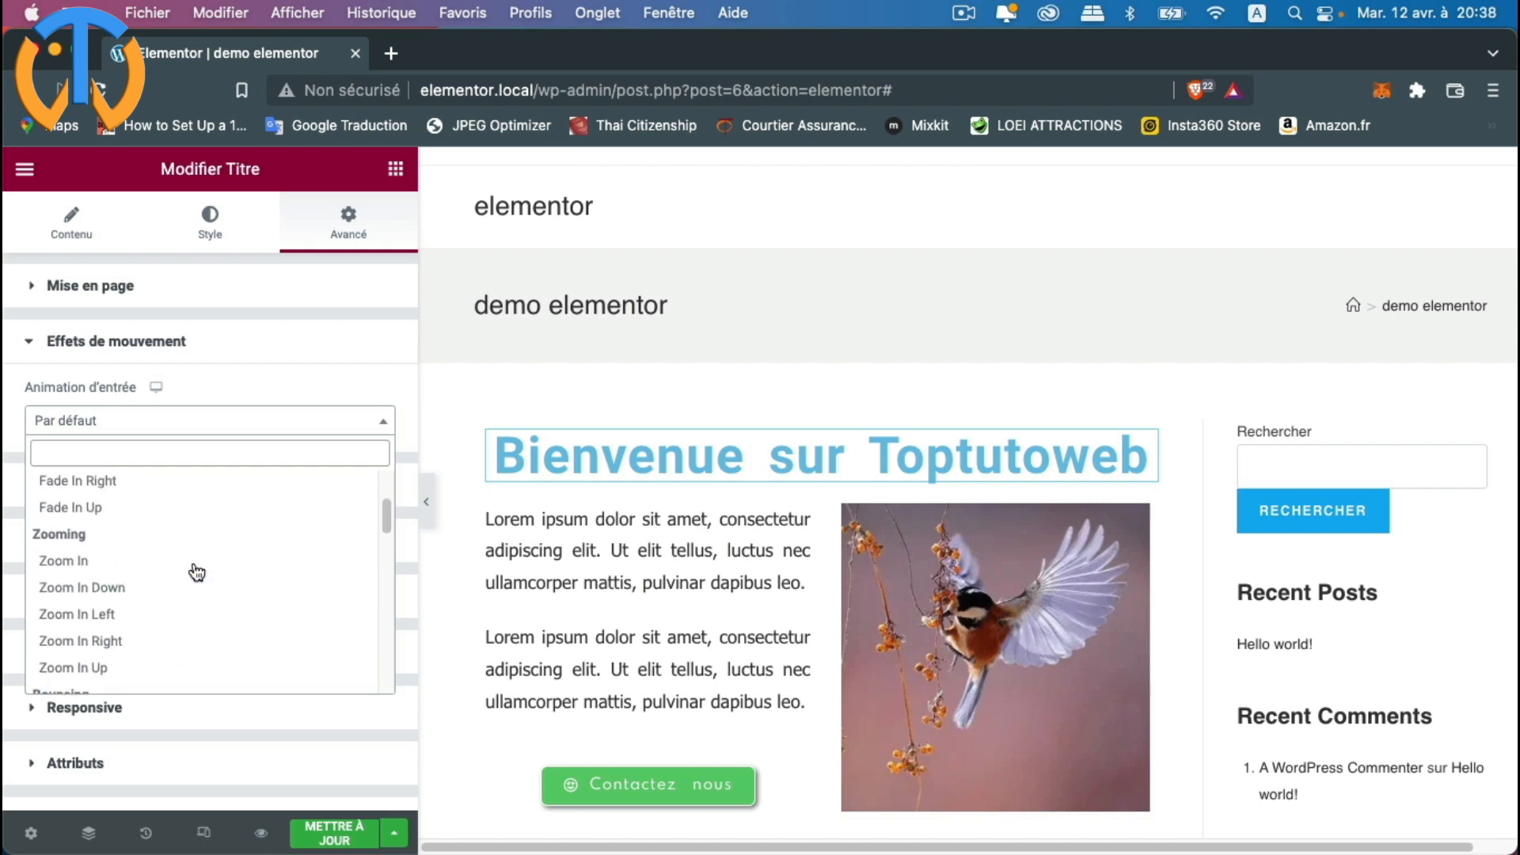
{"action": "left_click", "coordinate": [138, 590]}
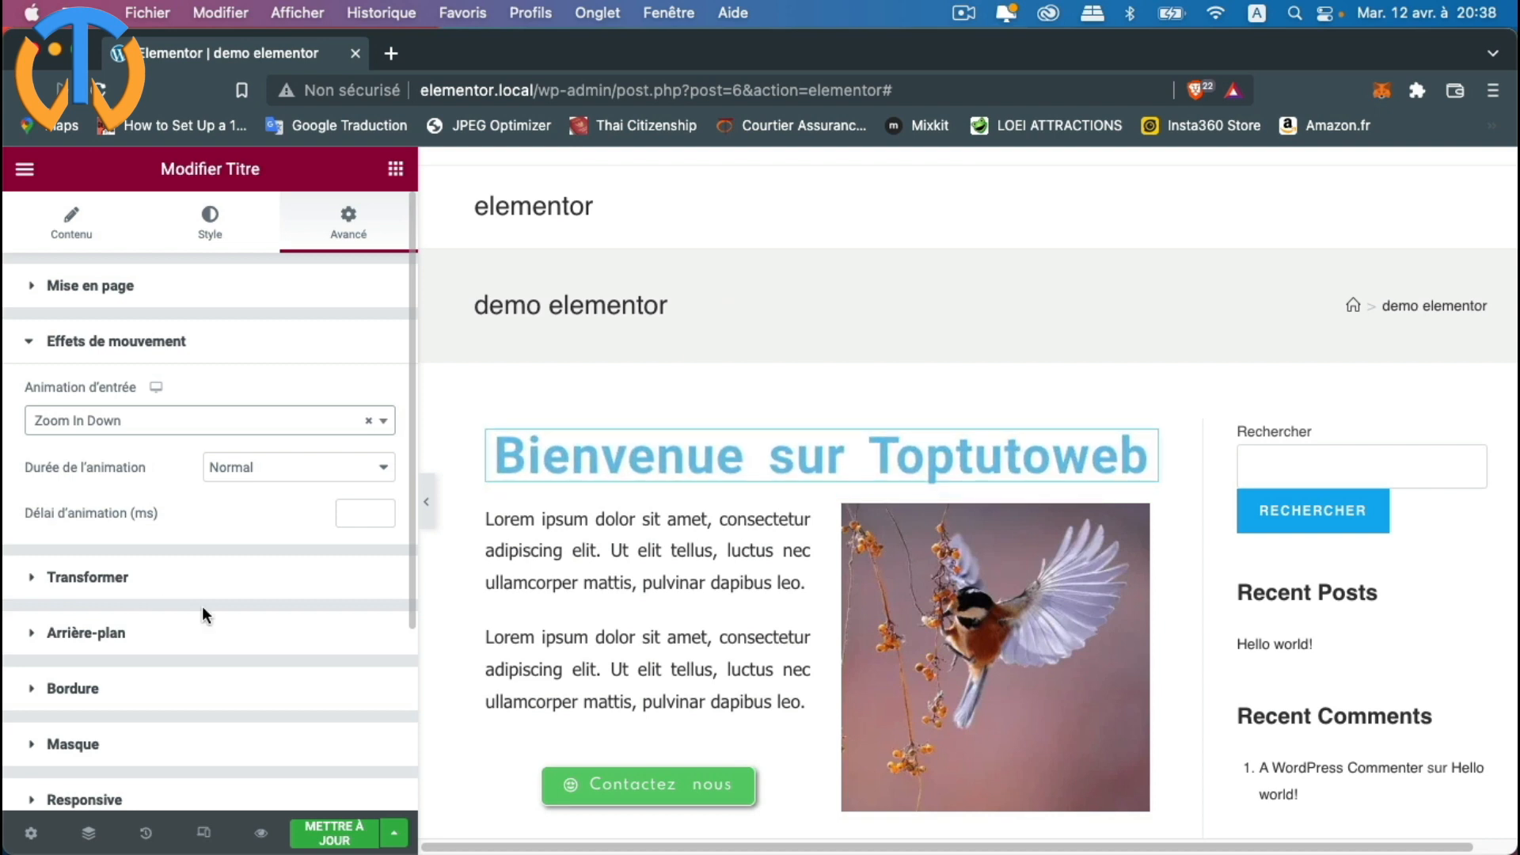
{"action": "left_click", "coordinate": [273, 478]}
{"action": "left_click", "coordinate": [259, 445]}
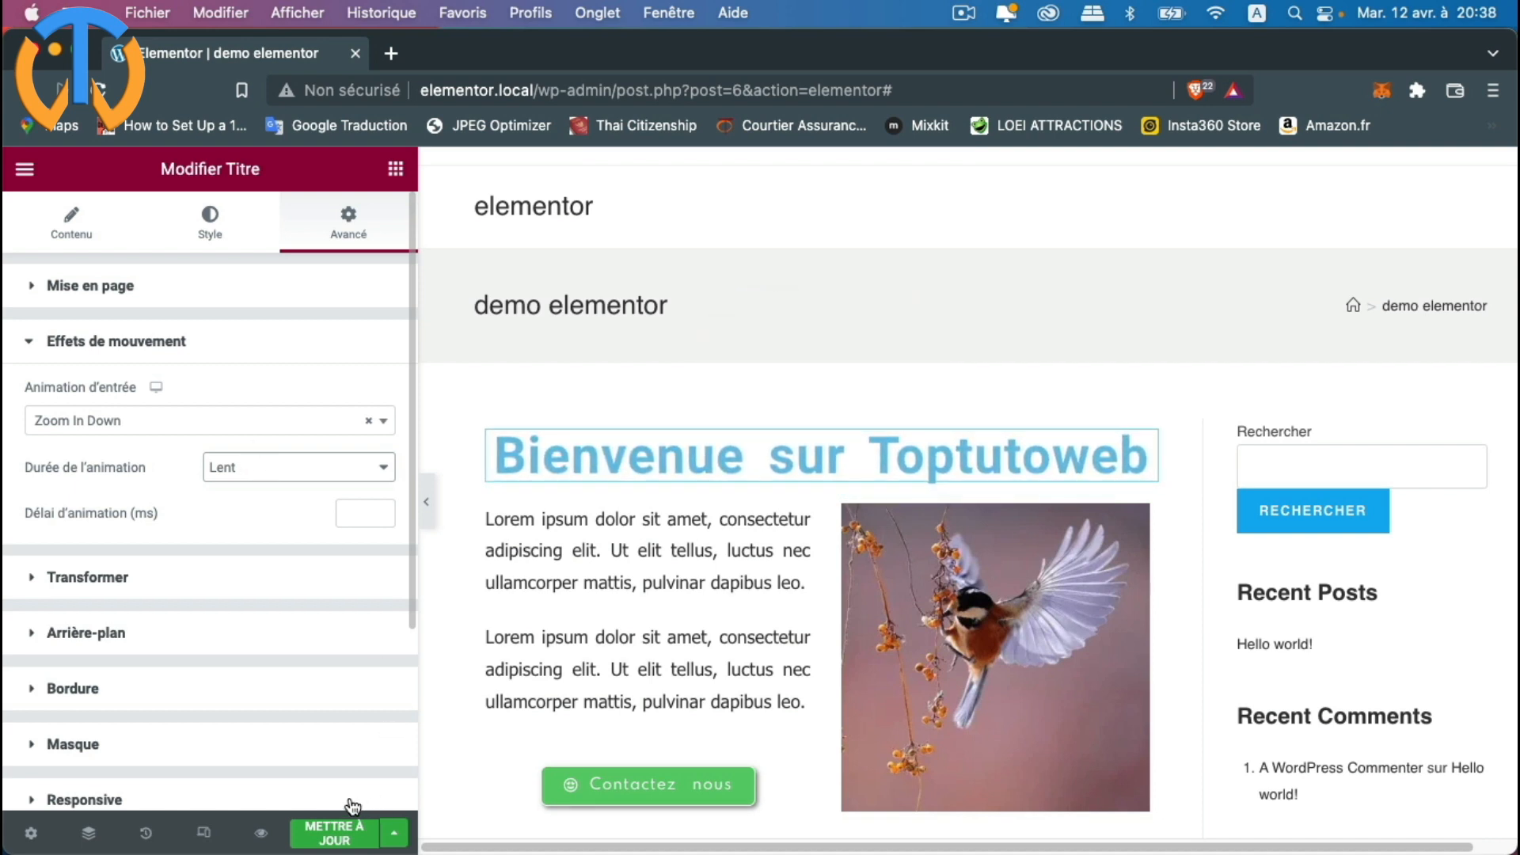
Step: Update the page, check the title in the page preview, and return to the editor
{"action": "left_click", "coordinate": [334, 833]}
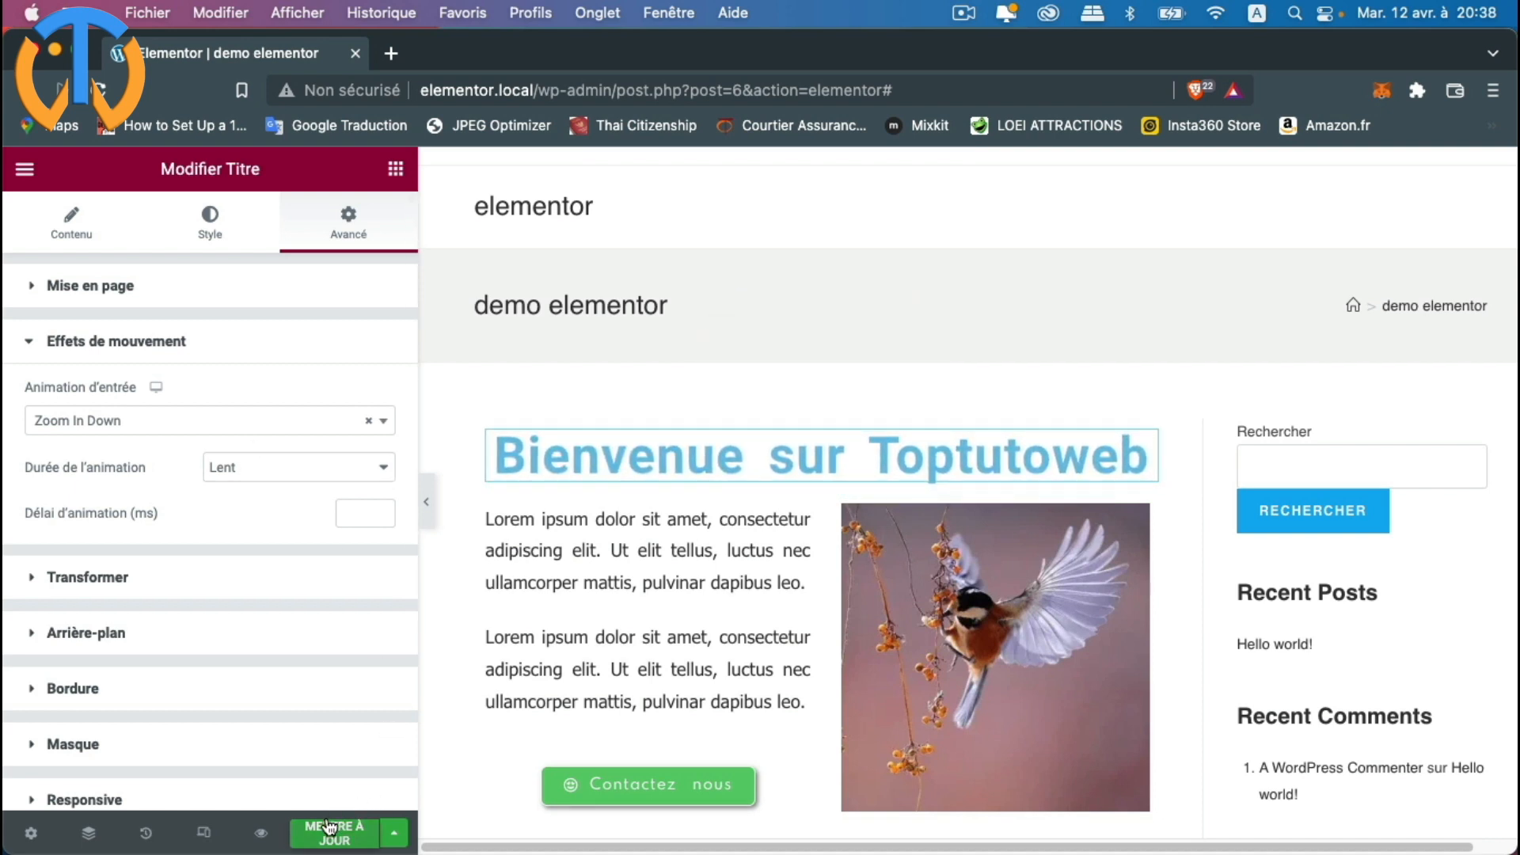
{"action": "left_click", "coordinate": [261, 835]}
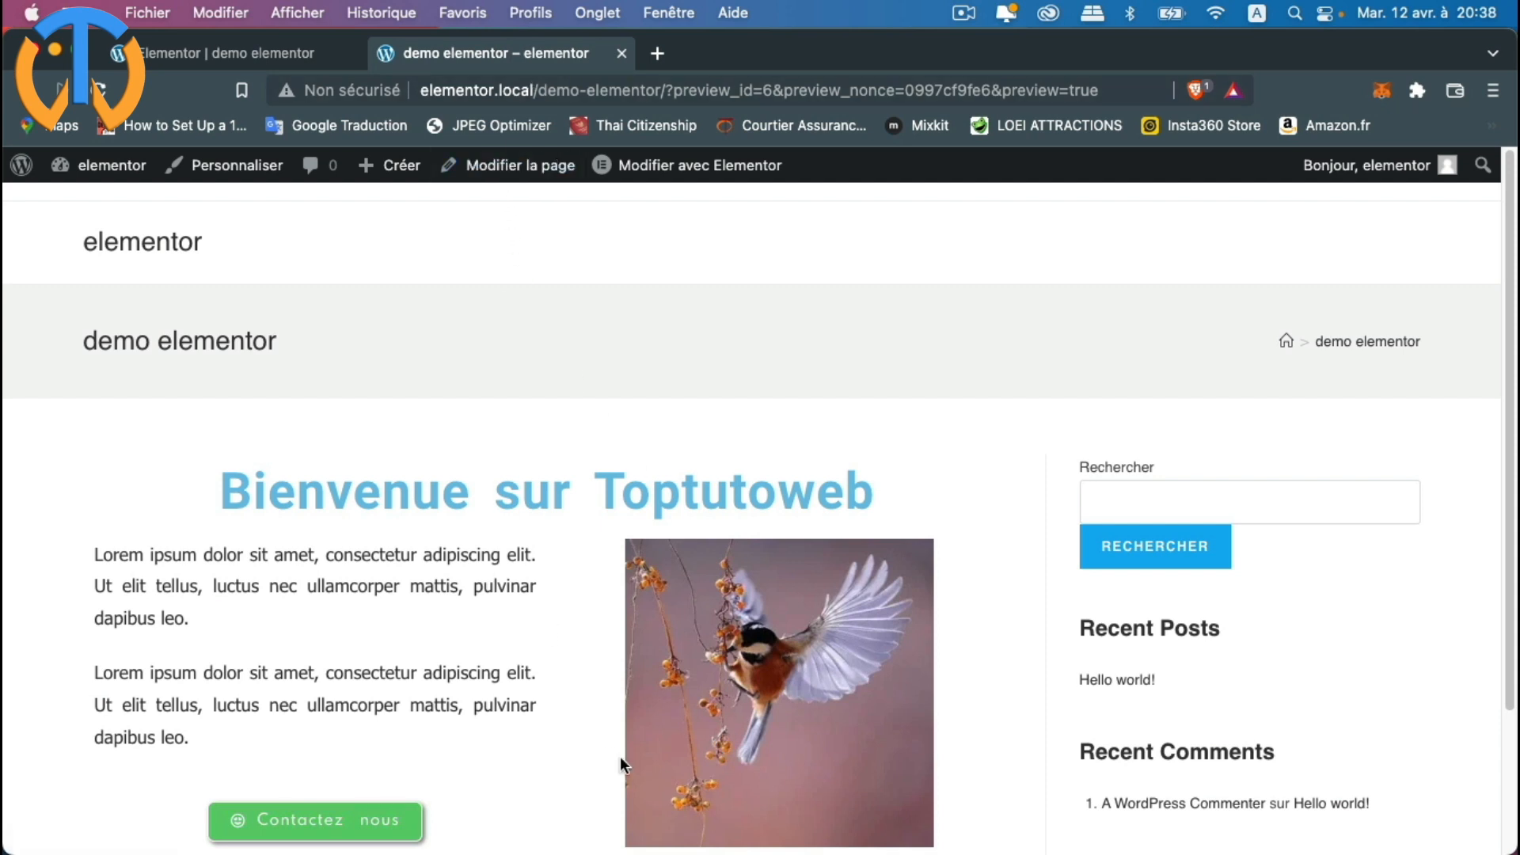
{"action": "scroll", "coordinate": [559, 772], "scroll_direction": "down", "scroll_amount": 3}
{"action": "scroll", "coordinate": [558, 783], "scroll_direction": "up", "scroll_amount": 3}
{"action": "left_click", "coordinate": [182, 46]}
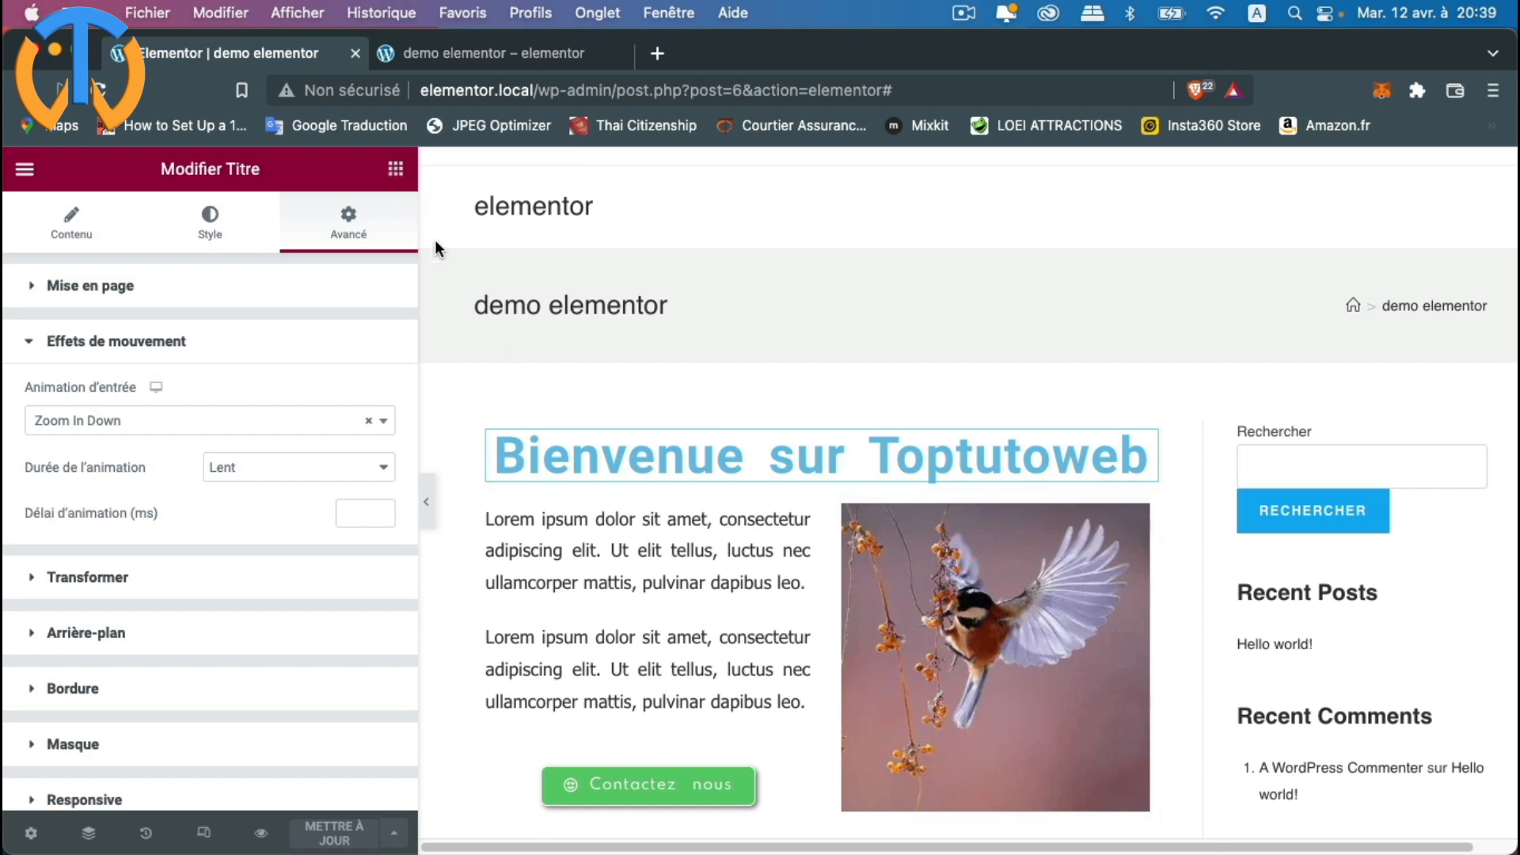
{"action": "left_click", "coordinate": [396, 169]}
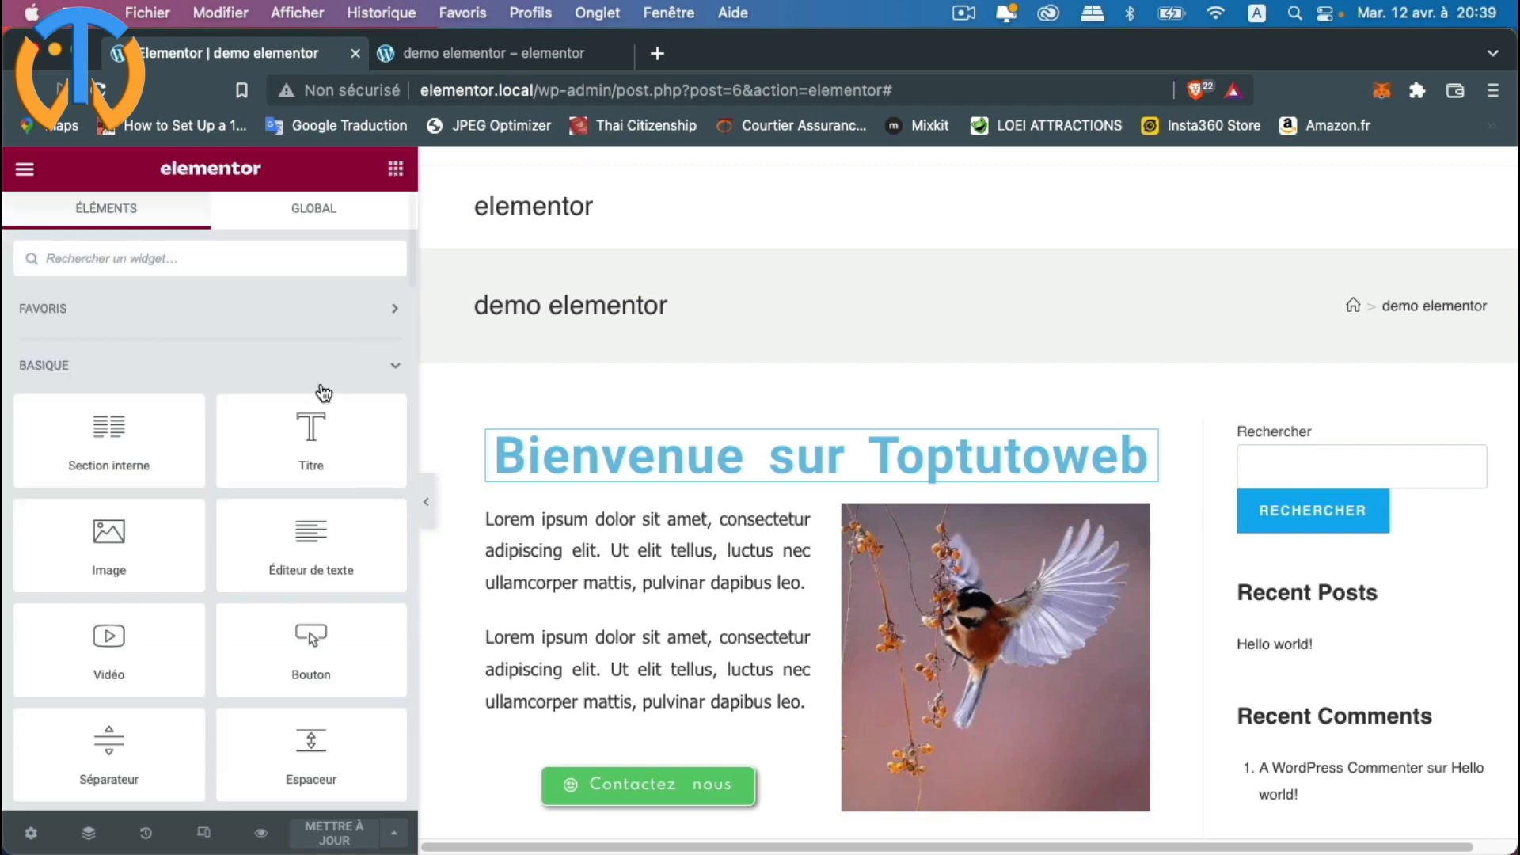
{"action": "scroll", "coordinate": [317, 404], "scroll_direction": "down", "scroll_amount": 1}
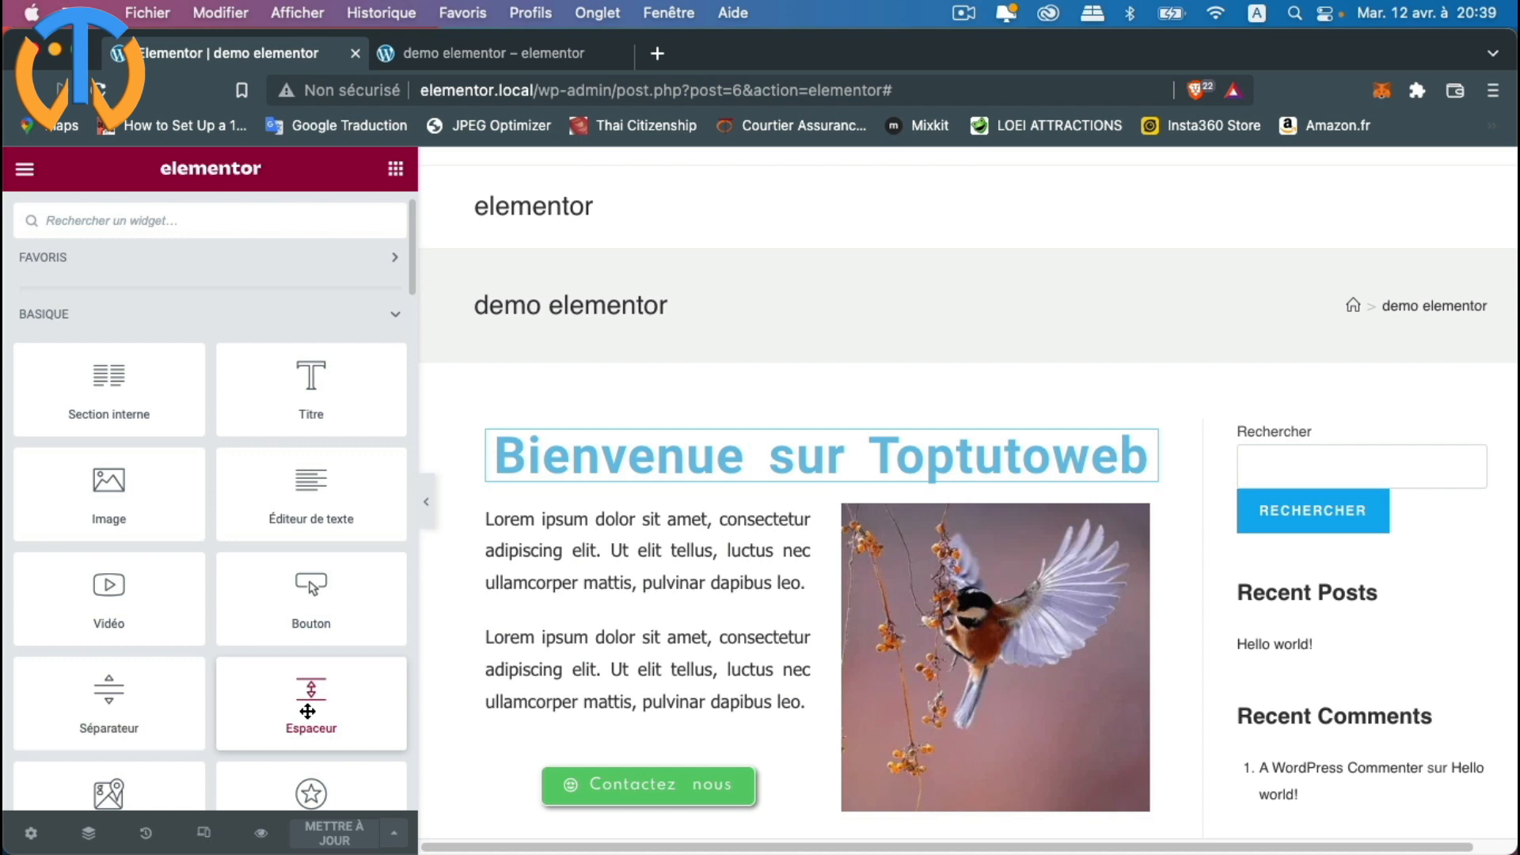
{"action": "left_click_drag", "start_coordinate": [307, 711], "coordinate": [438, 545]}
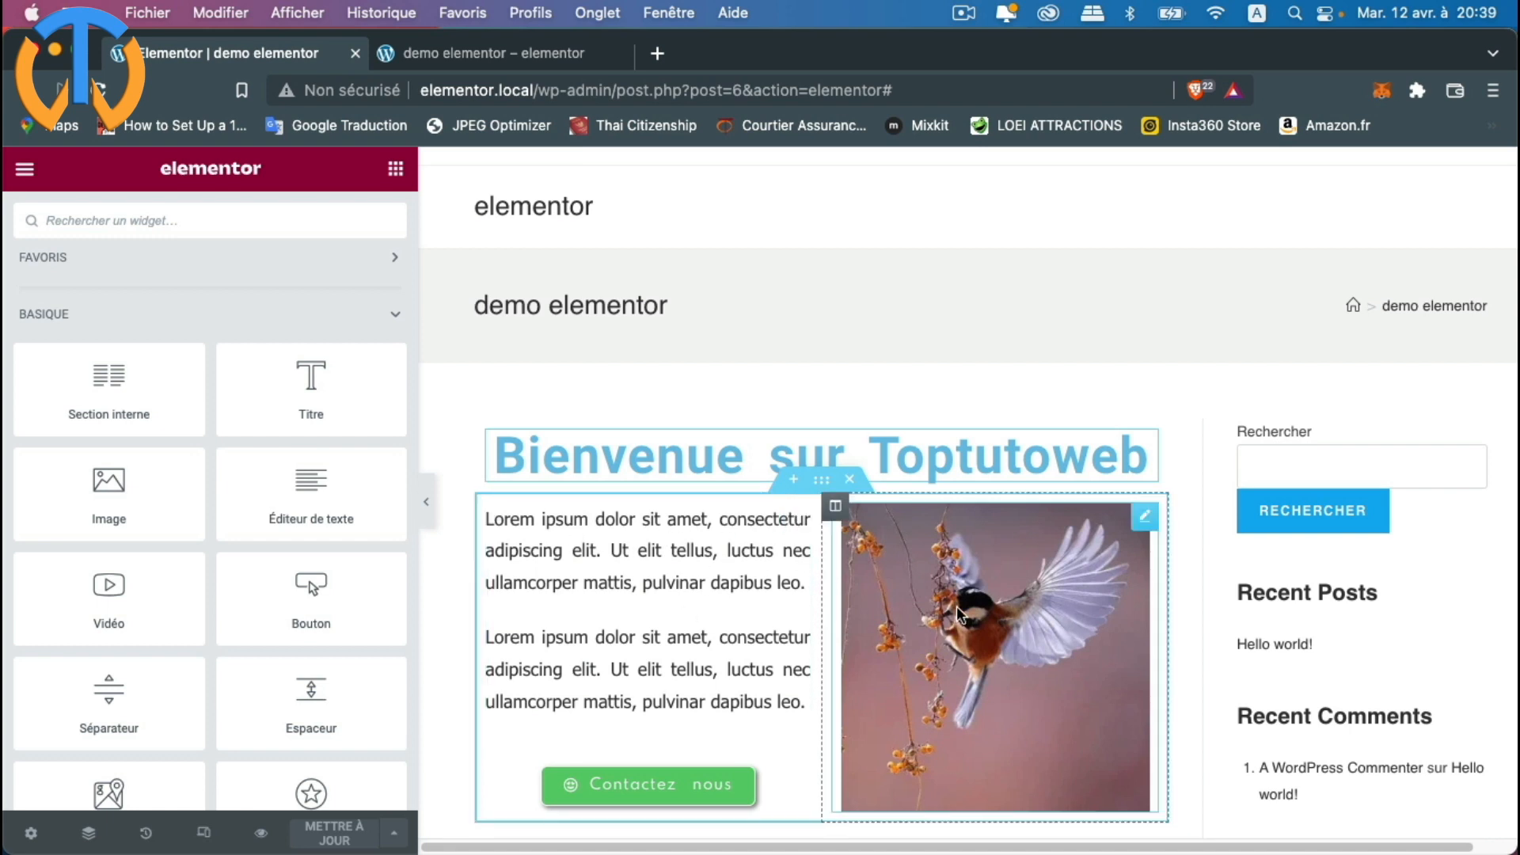
Step: Insert a single-column section between the title and the text-and-image section, and place an Espaceur widget in it
{"action": "left_click", "coordinate": [793, 479]}
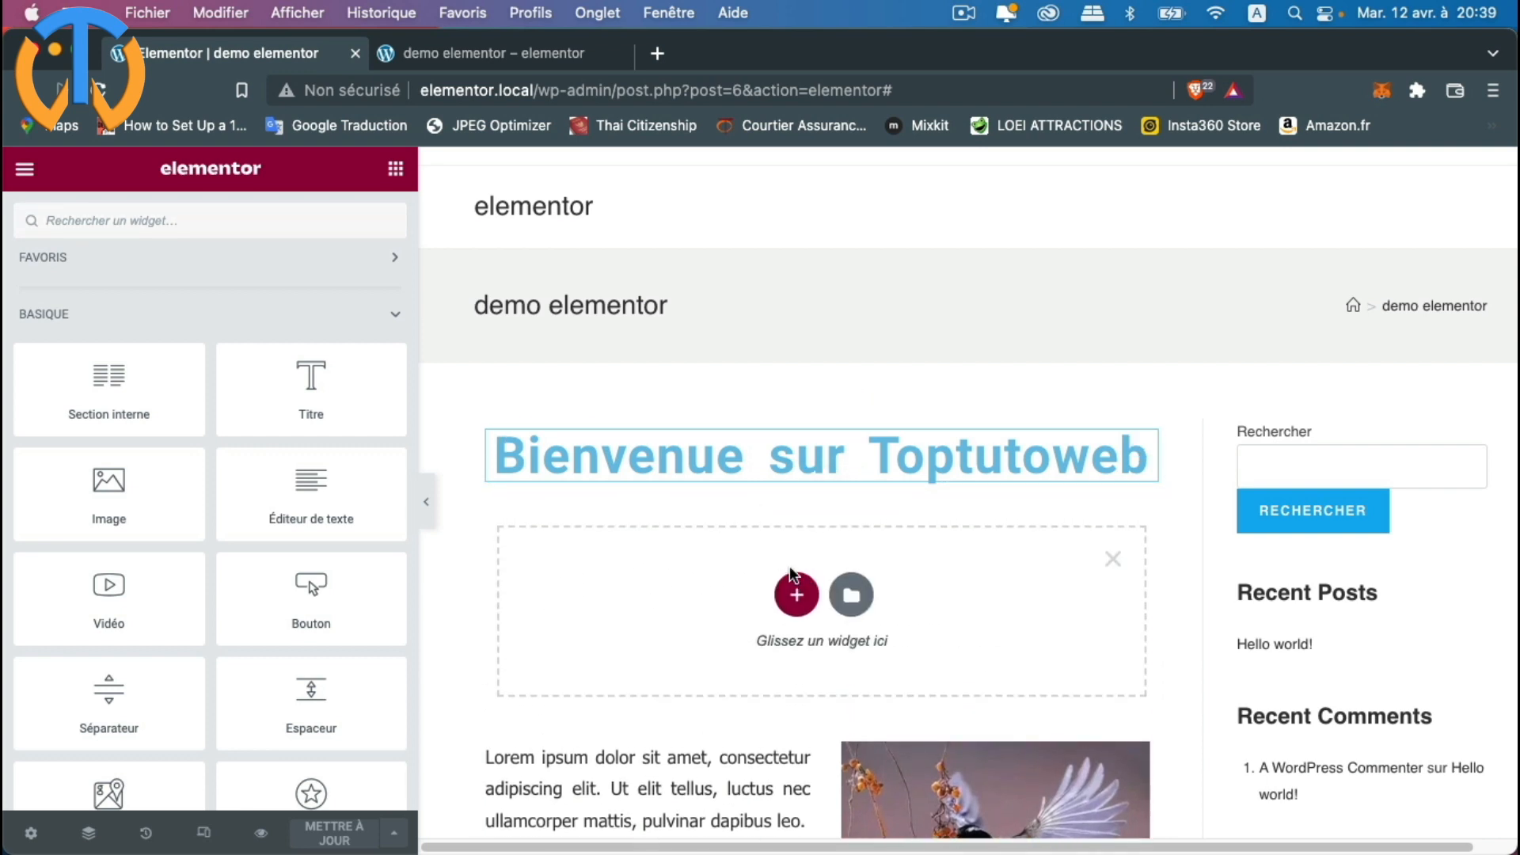
{"action": "left_click", "coordinate": [795, 595]}
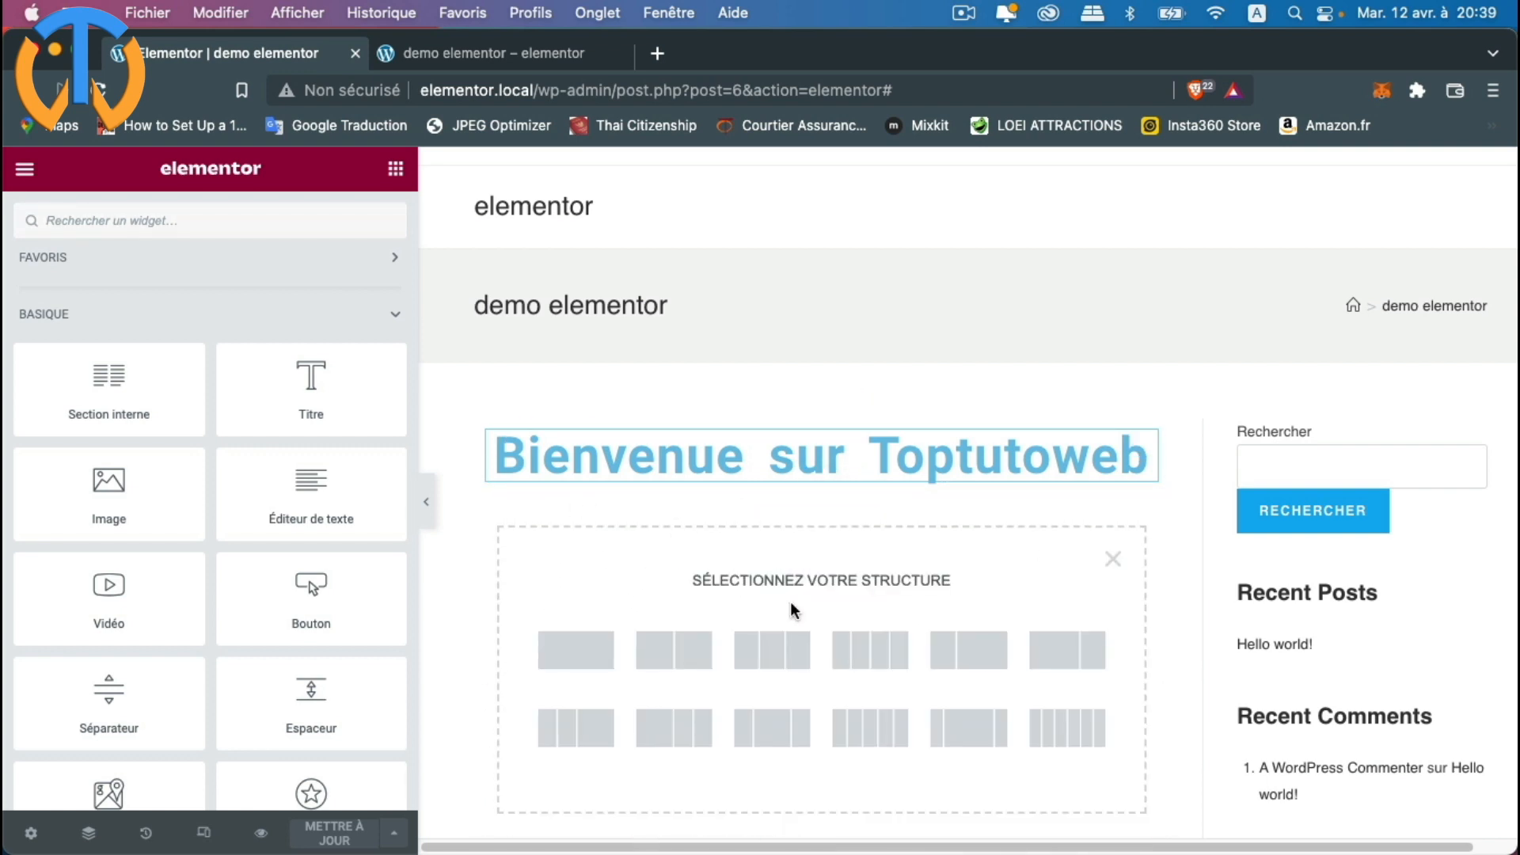
{"action": "left_click", "coordinate": [594, 662]}
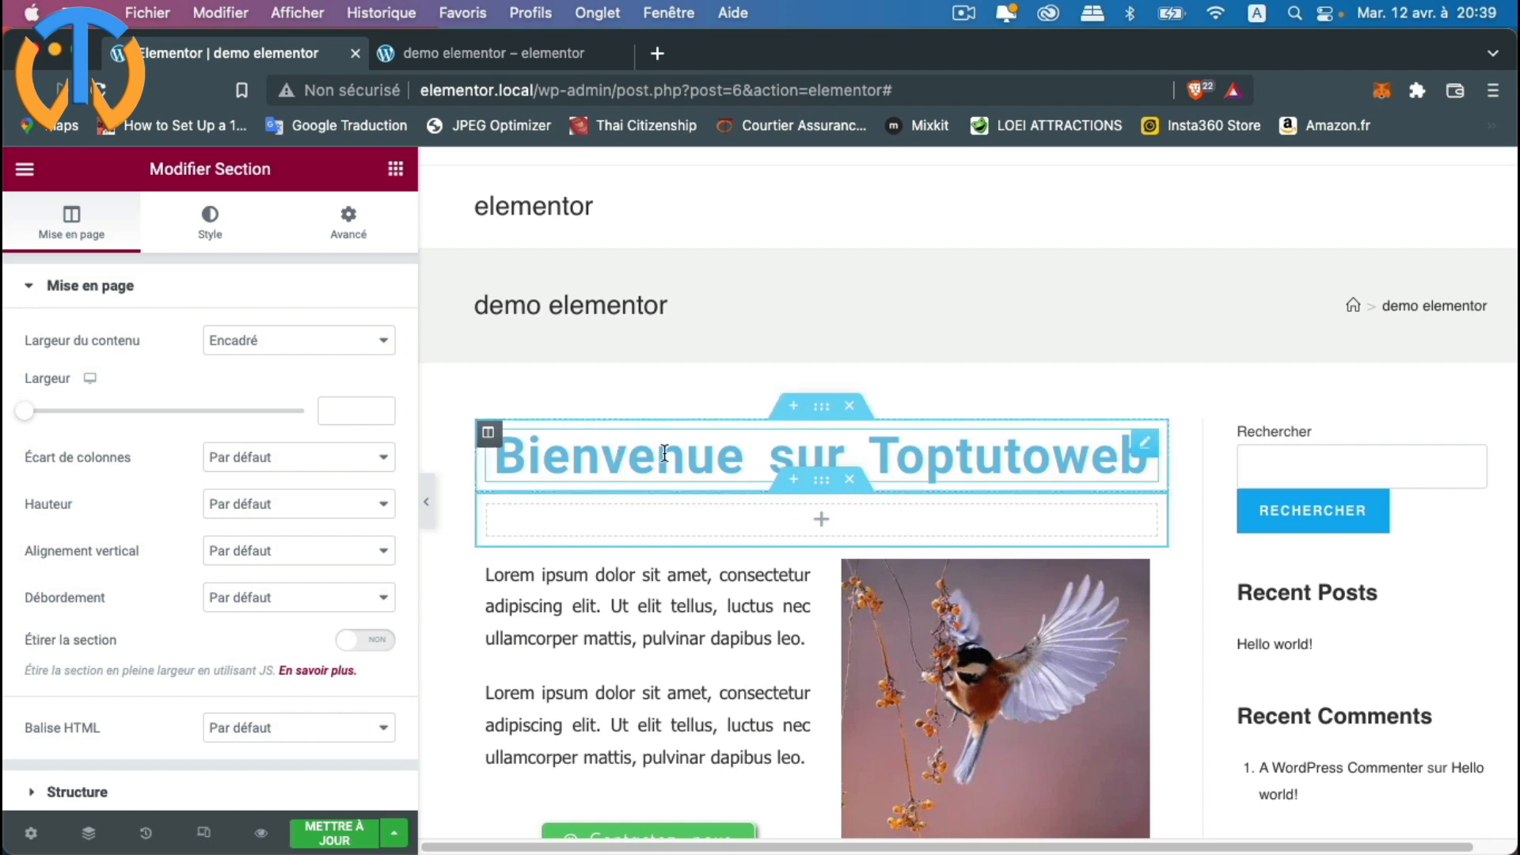
{"action": "left_click", "coordinate": [822, 519]}
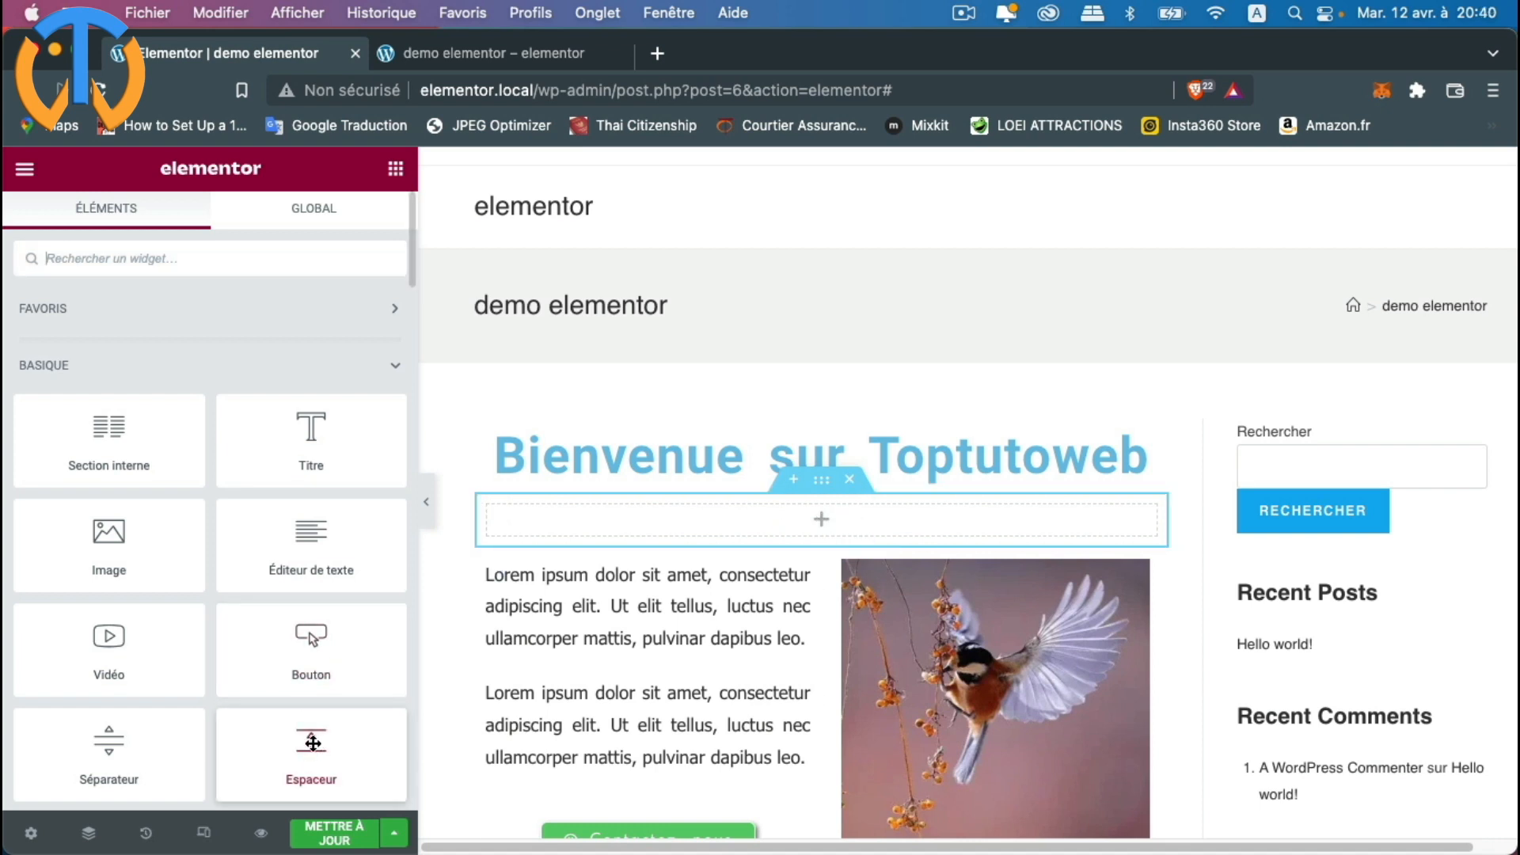
{"action": "left_click_drag", "start_coordinate": [306, 748], "coordinate": [711, 520]}
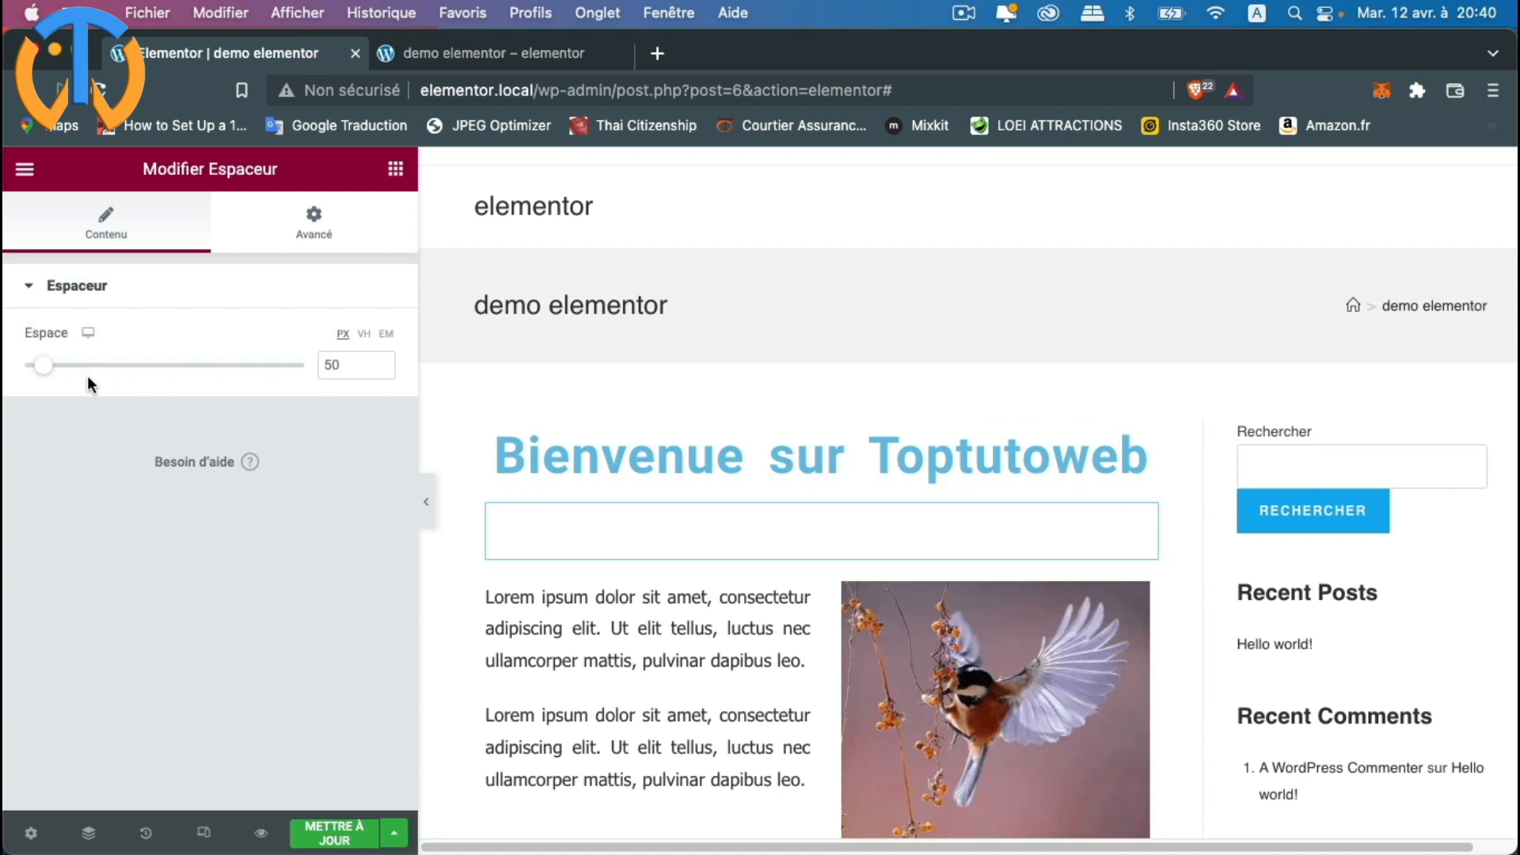
Step: Set the Espaceur widget's space to 40 px
{"action": "mouse_move", "coordinate": [45, 365]}
{"action": "left_mouse_down"}
{"action": "mouse_move", "coordinate": [156, 354]}
{"action": "mouse_move", "coordinate": [44, 374]}
{"action": "left_mouse_up"}
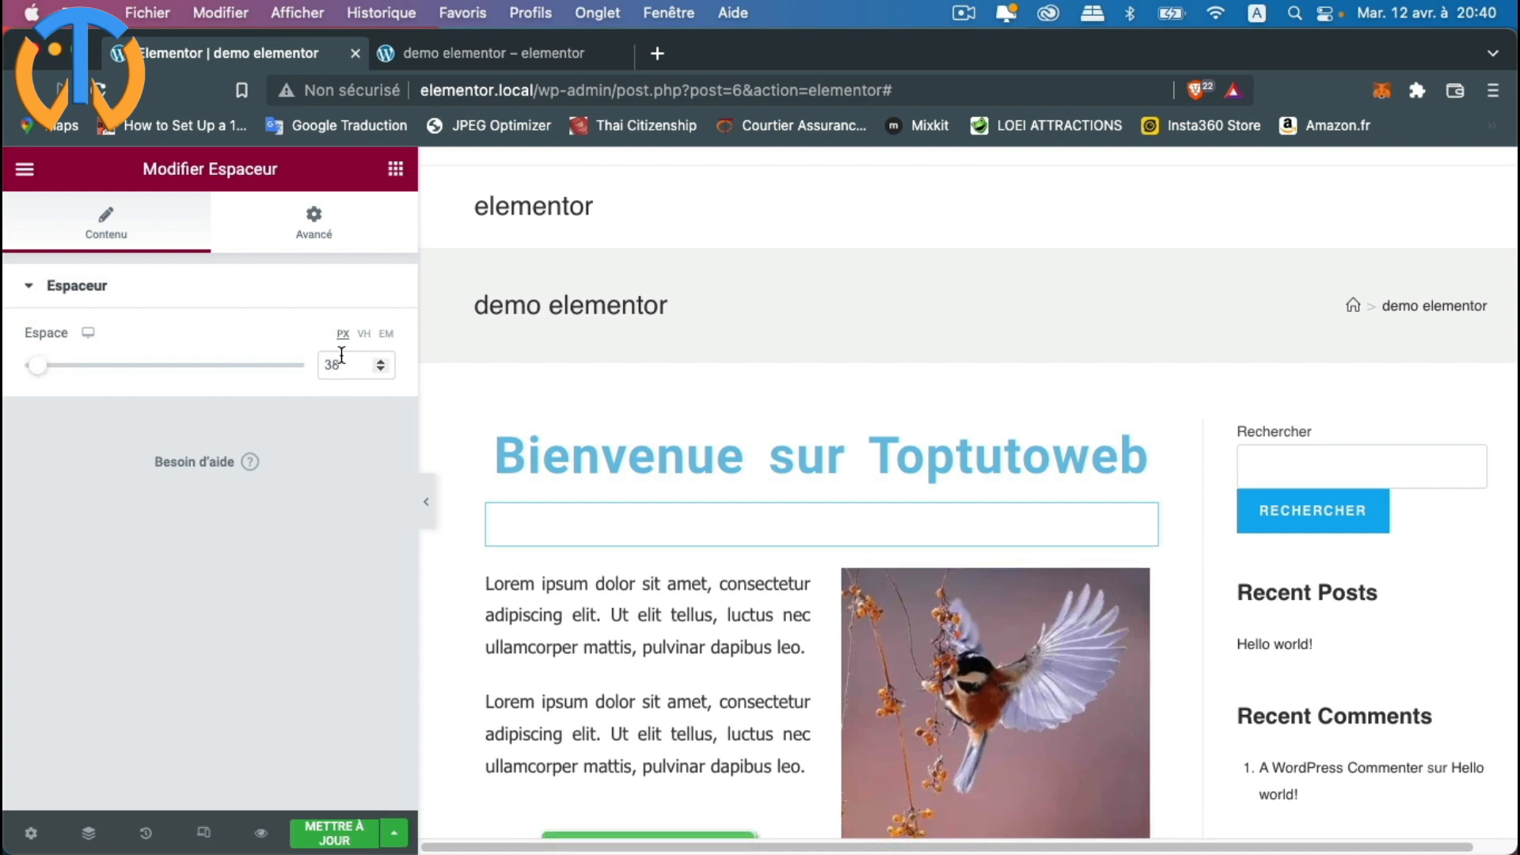
{"action": "left_click", "coordinate": [380, 361]}
{"action": "left_click", "coordinate": [380, 361]}
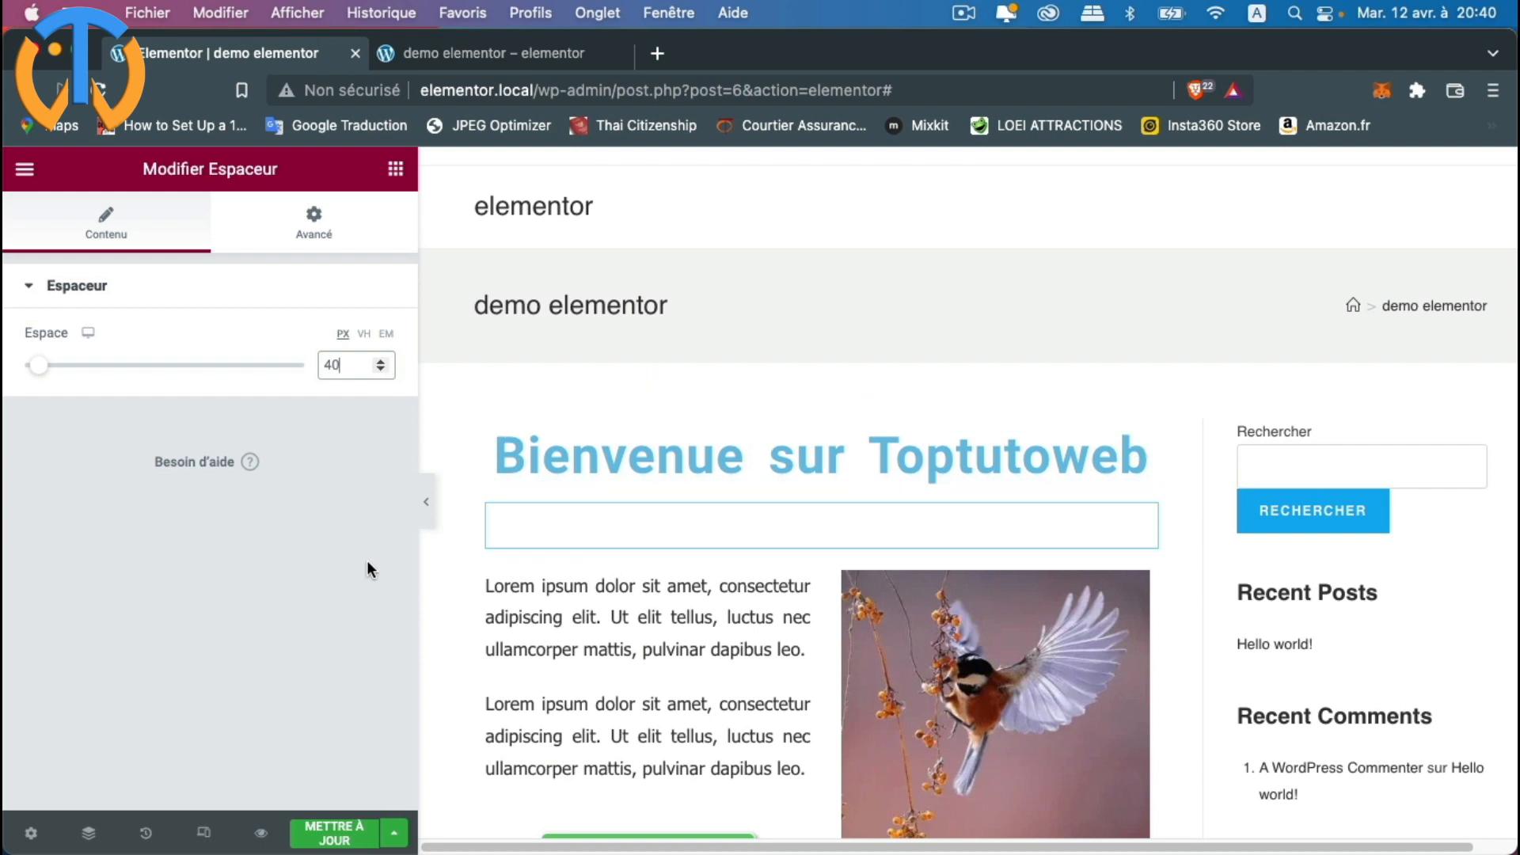
Step: Update the page, check the spacing below the title in the page preview, and return to the editor
{"action": "left_click", "coordinate": [333, 834]}
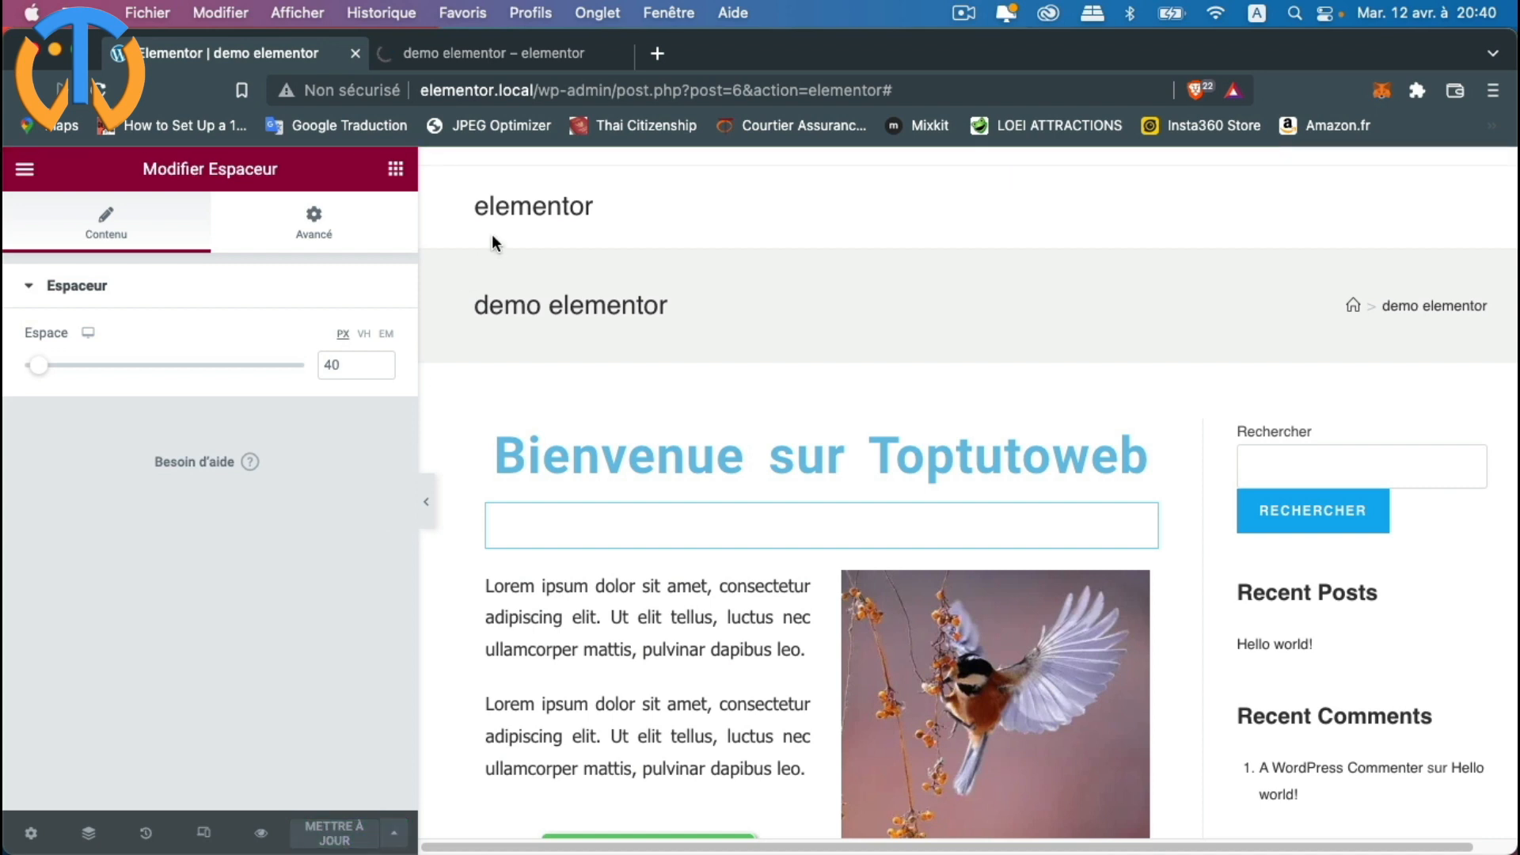
{"action": "left_click", "coordinate": [495, 51]}
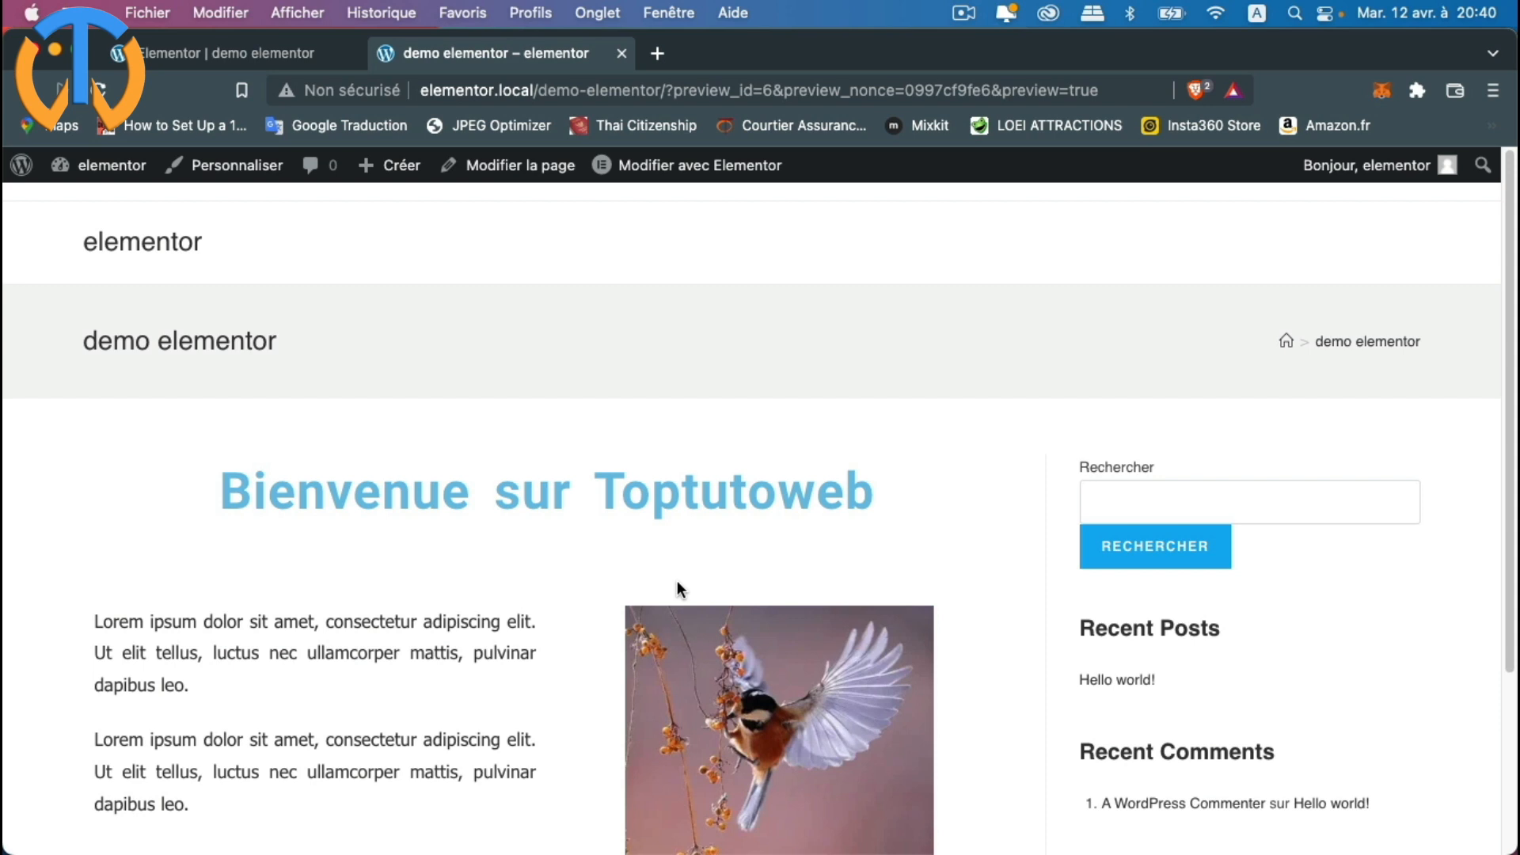
{"action": "scroll", "coordinate": [705, 587], "scroll_direction": "down", "scroll_amount": 5}
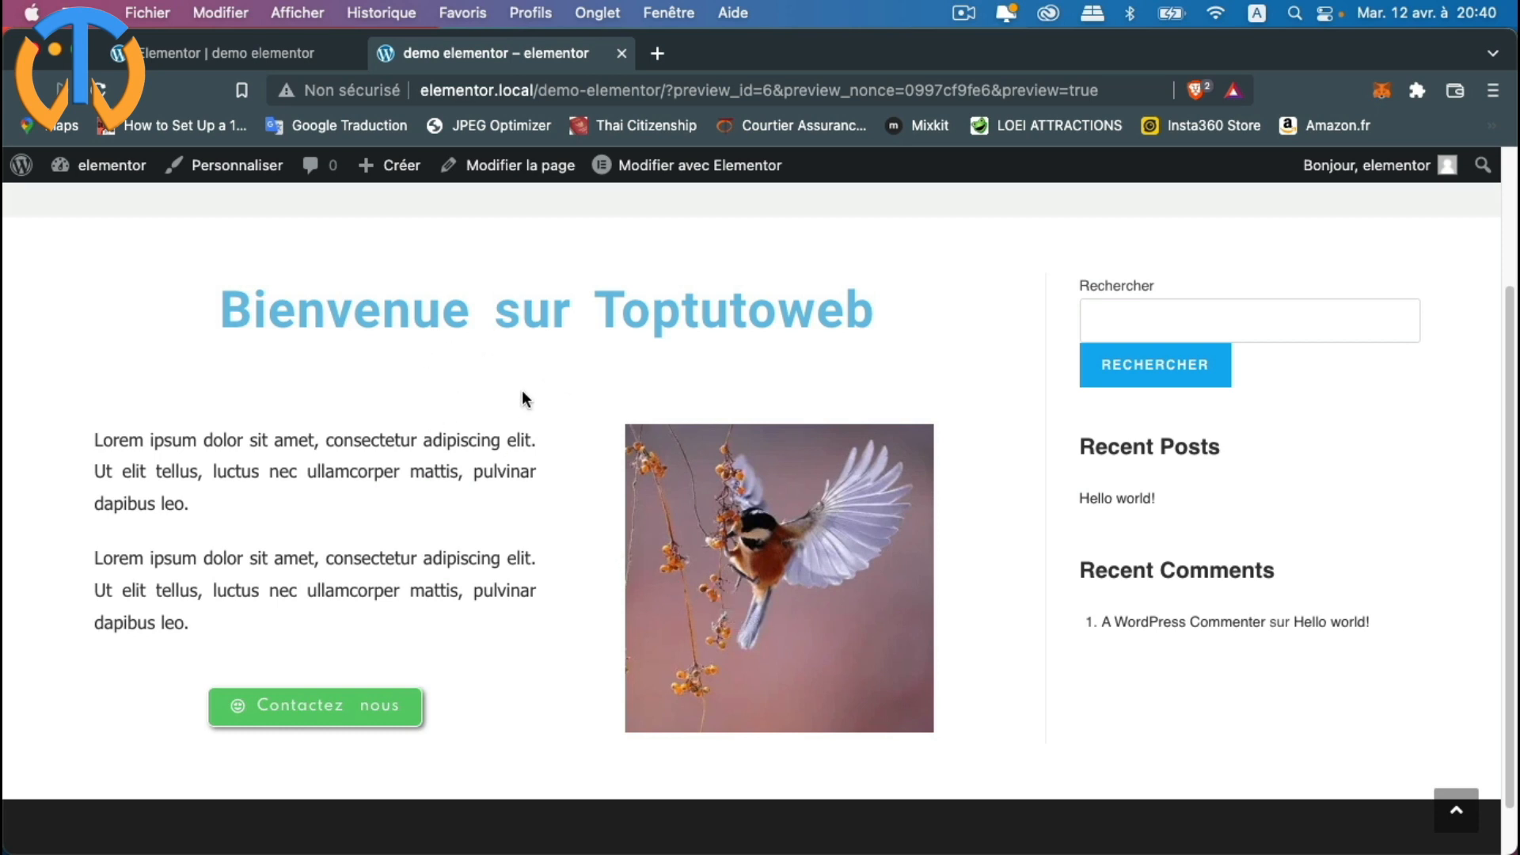
{"action": "left_click", "coordinate": [191, 52]}
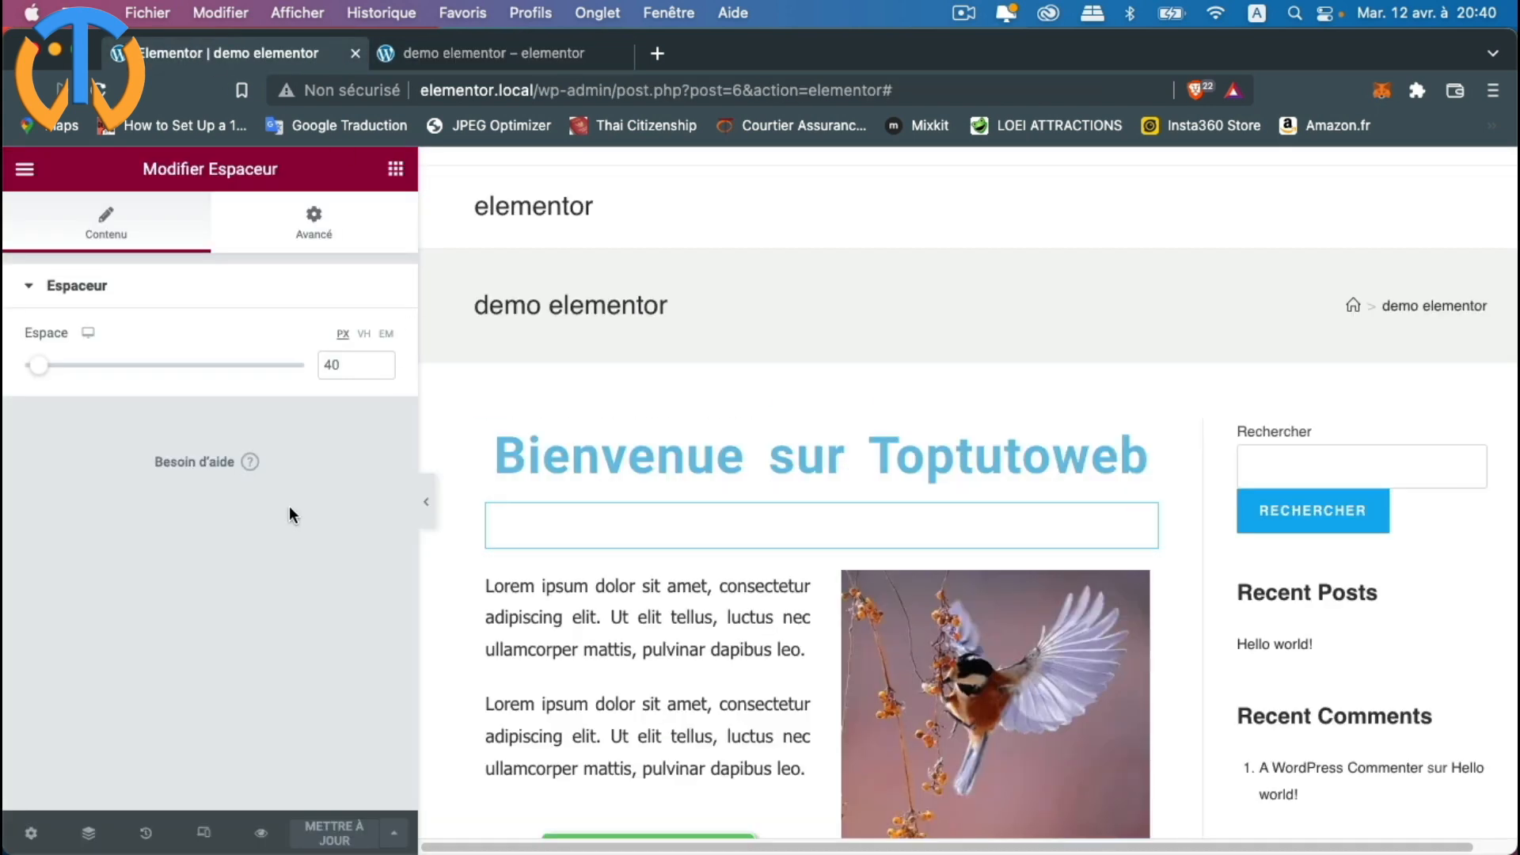
Step: Add a single-column section below the text-and-image section and place a Séparateur widget in it
{"action": "scroll", "coordinate": [543, 660], "scroll_direction": "down", "scroll_amount": 1}
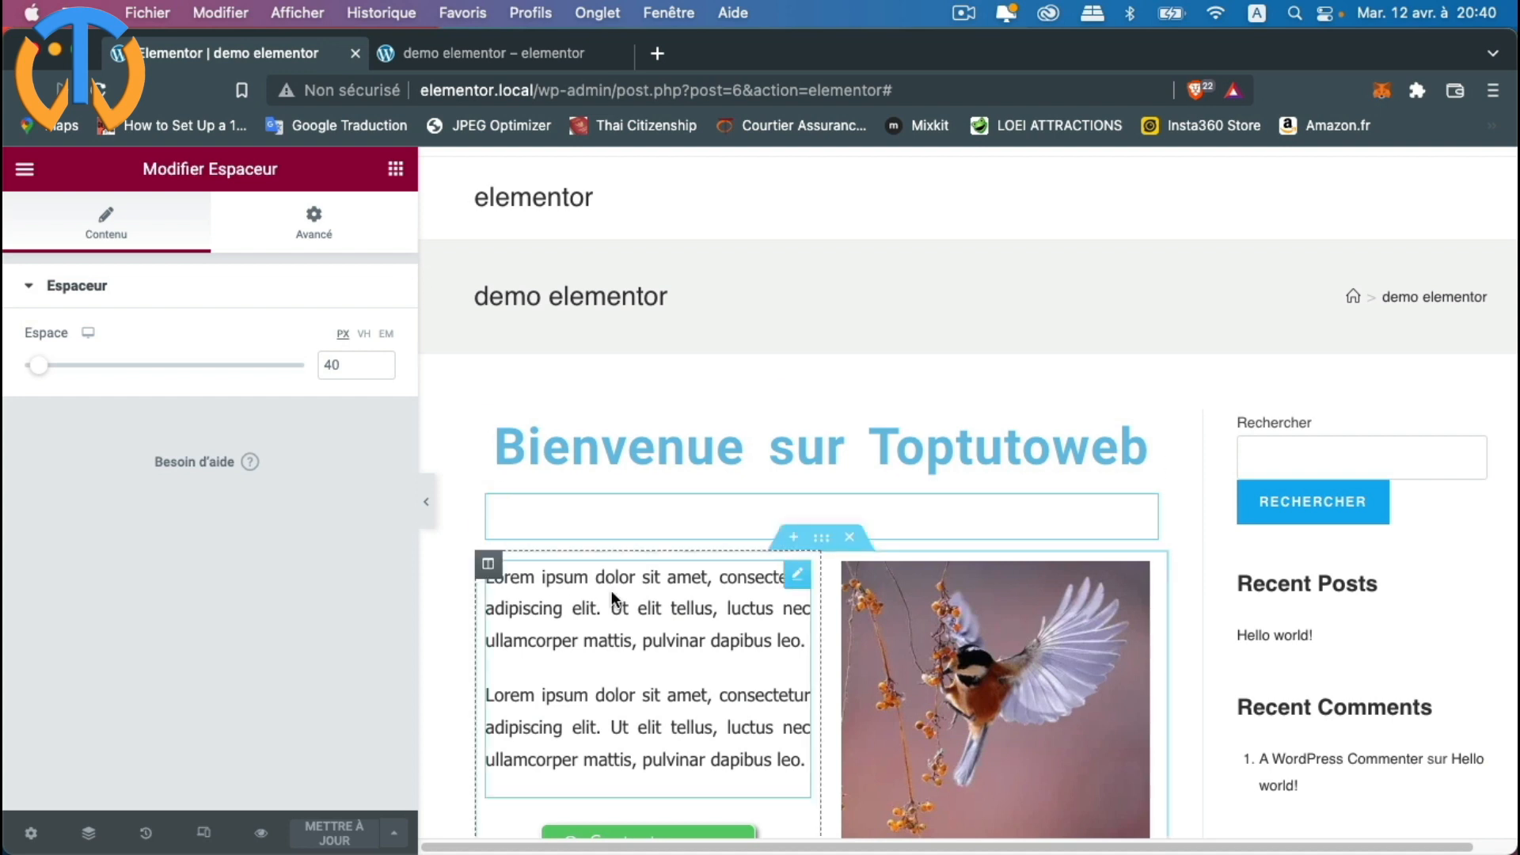
{"action": "scroll", "coordinate": [611, 590], "scroll_direction": "down", "scroll_amount": 3}
{"action": "left_click", "coordinate": [396, 170]}
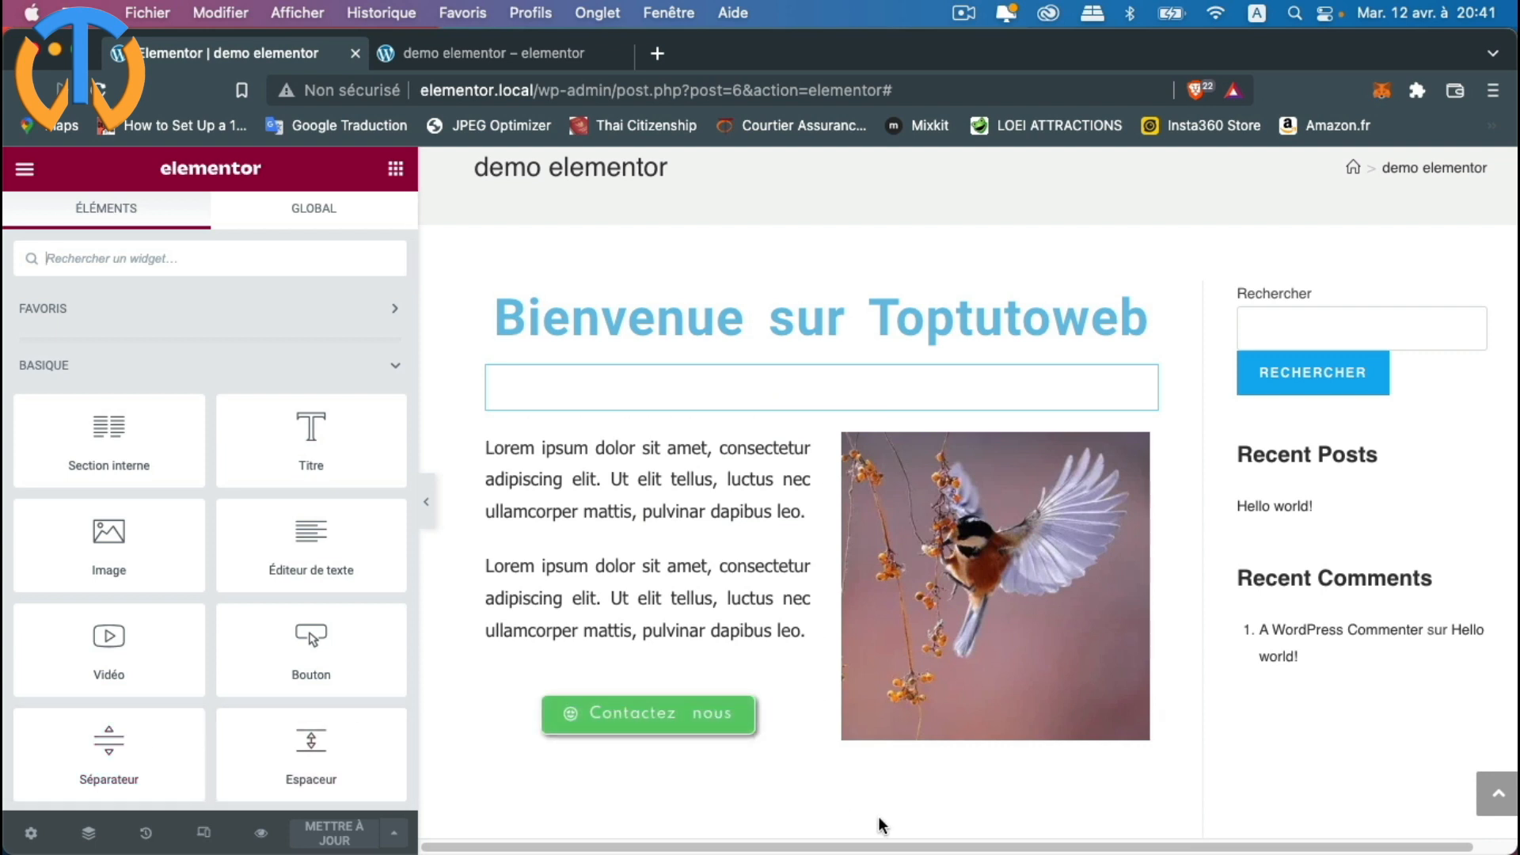
{"action": "scroll", "coordinate": [887, 811], "scroll_direction": "down", "scroll_amount": 3}
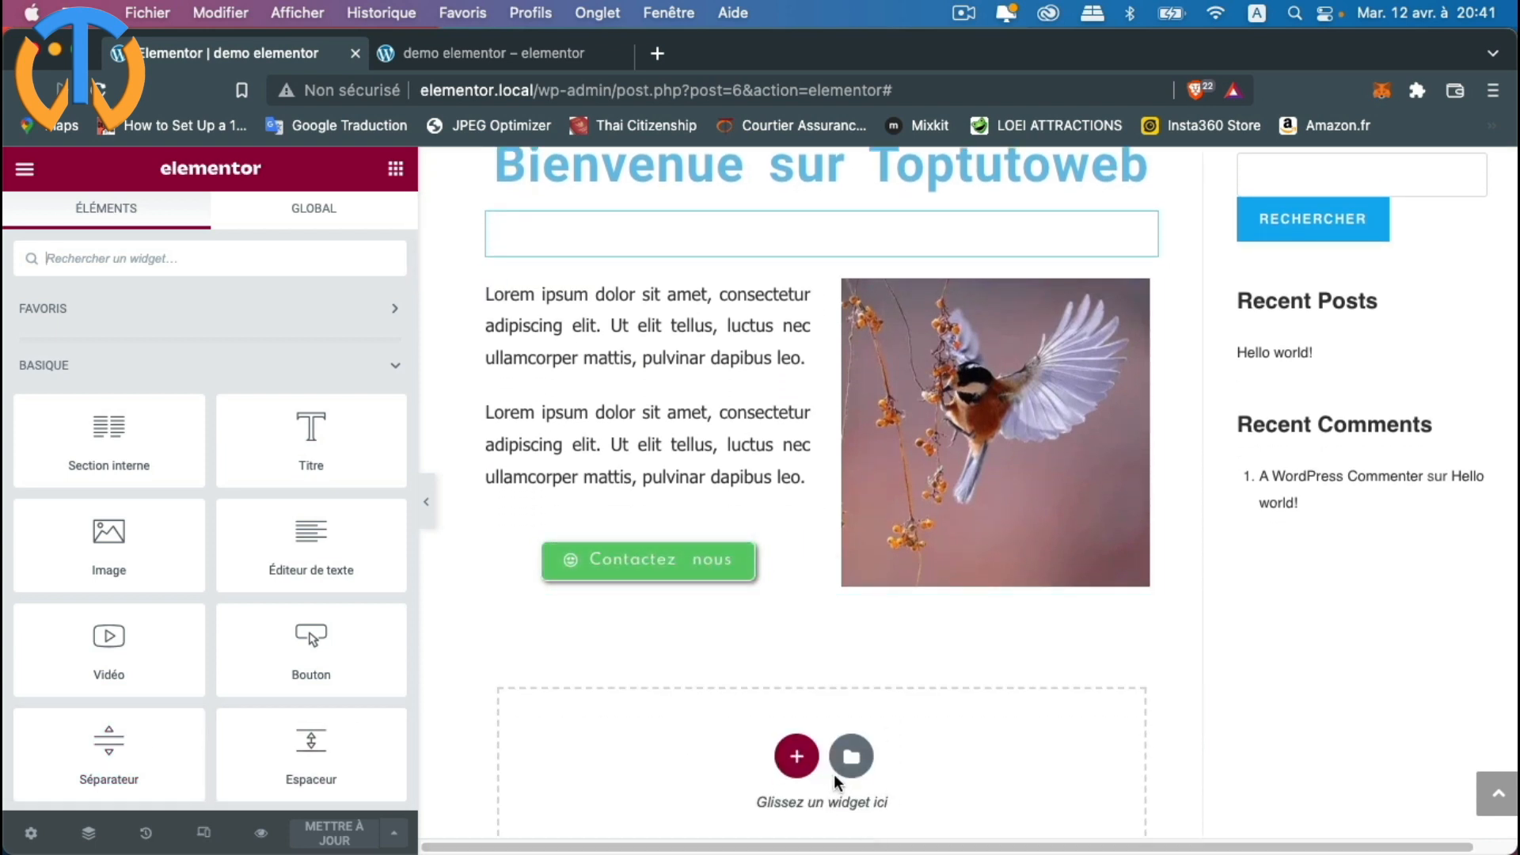
{"action": "left_click", "coordinate": [796, 756]}
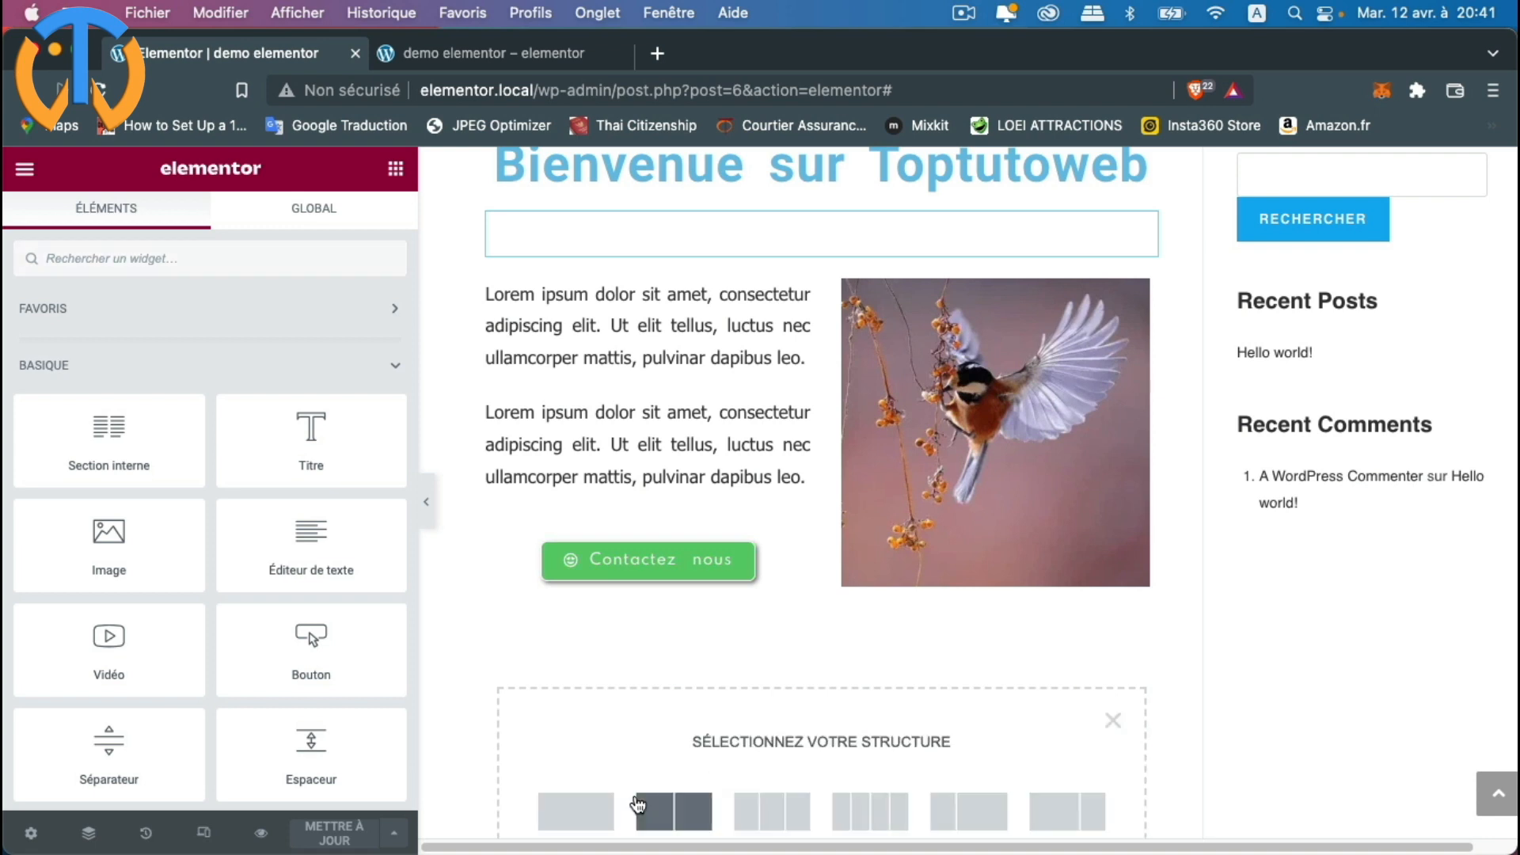
{"action": "left_click", "coordinate": [576, 809]}
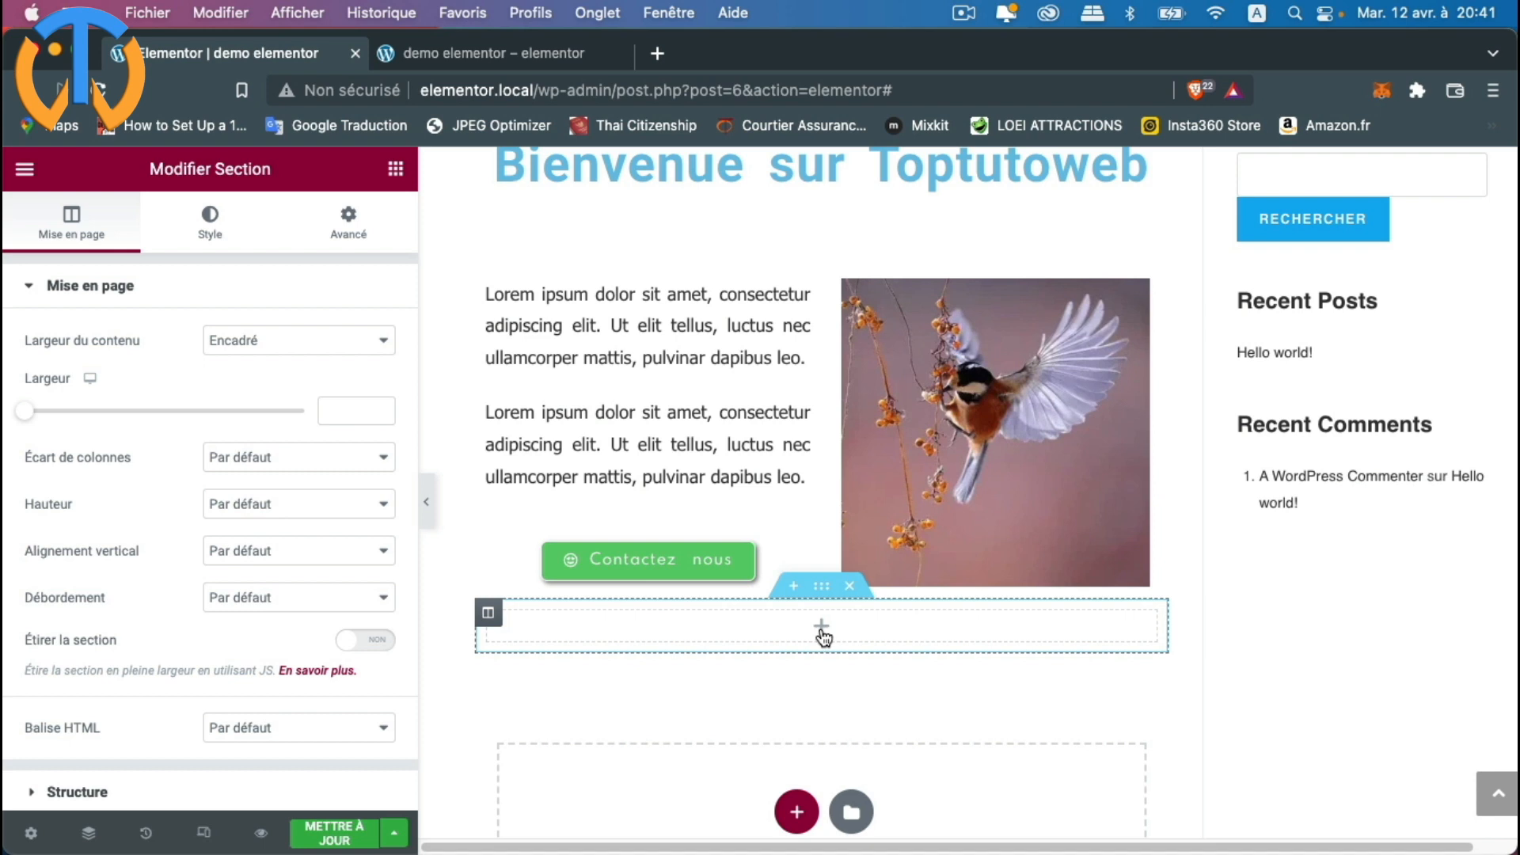
{"action": "left_click", "coordinate": [822, 629]}
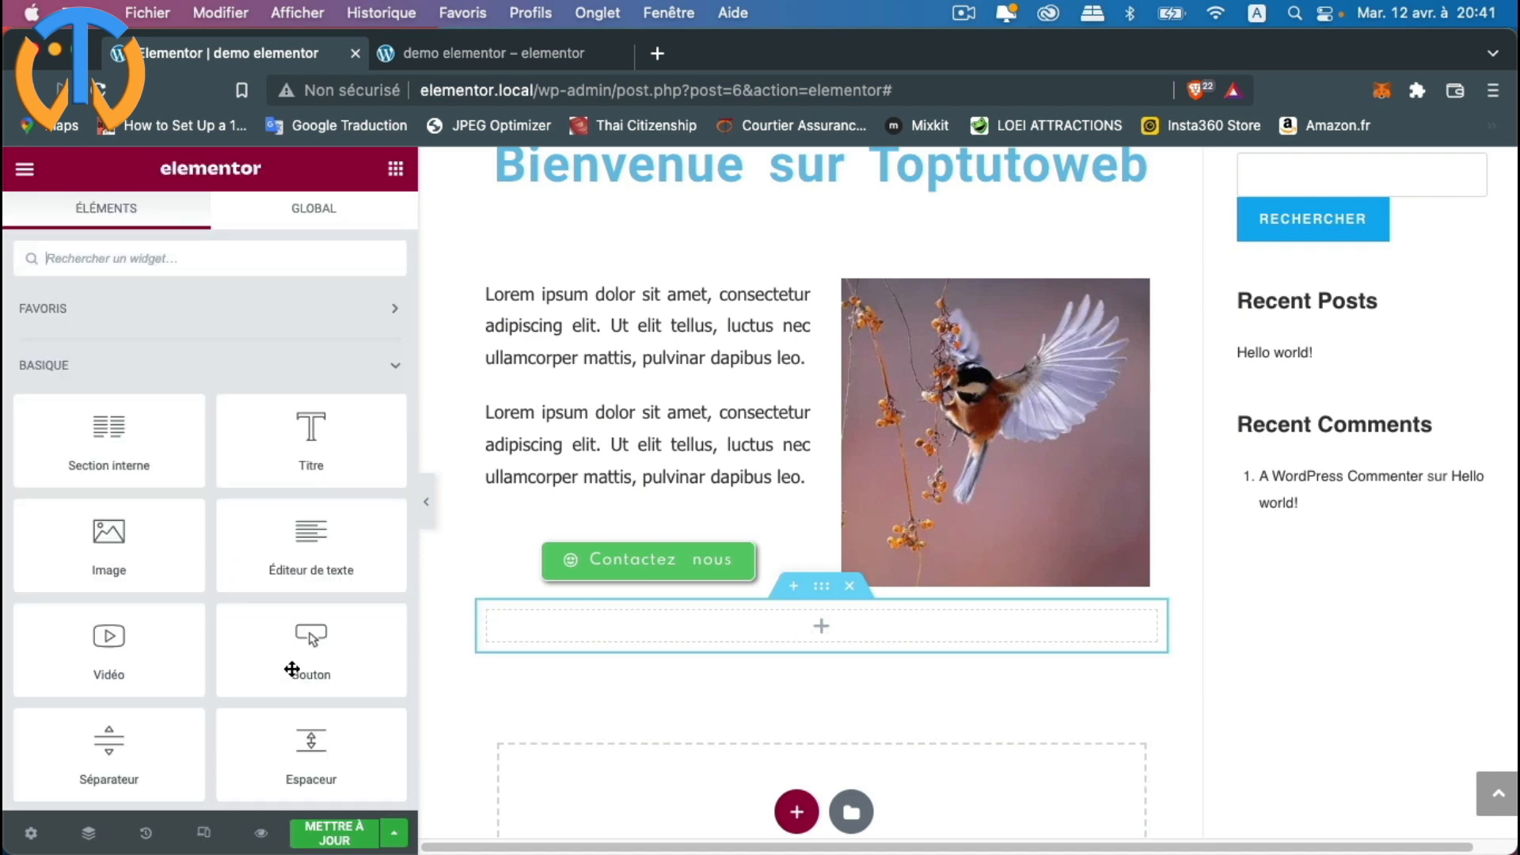
{"action": "left_click_drag", "start_coordinate": [104, 744], "coordinate": [787, 627]}
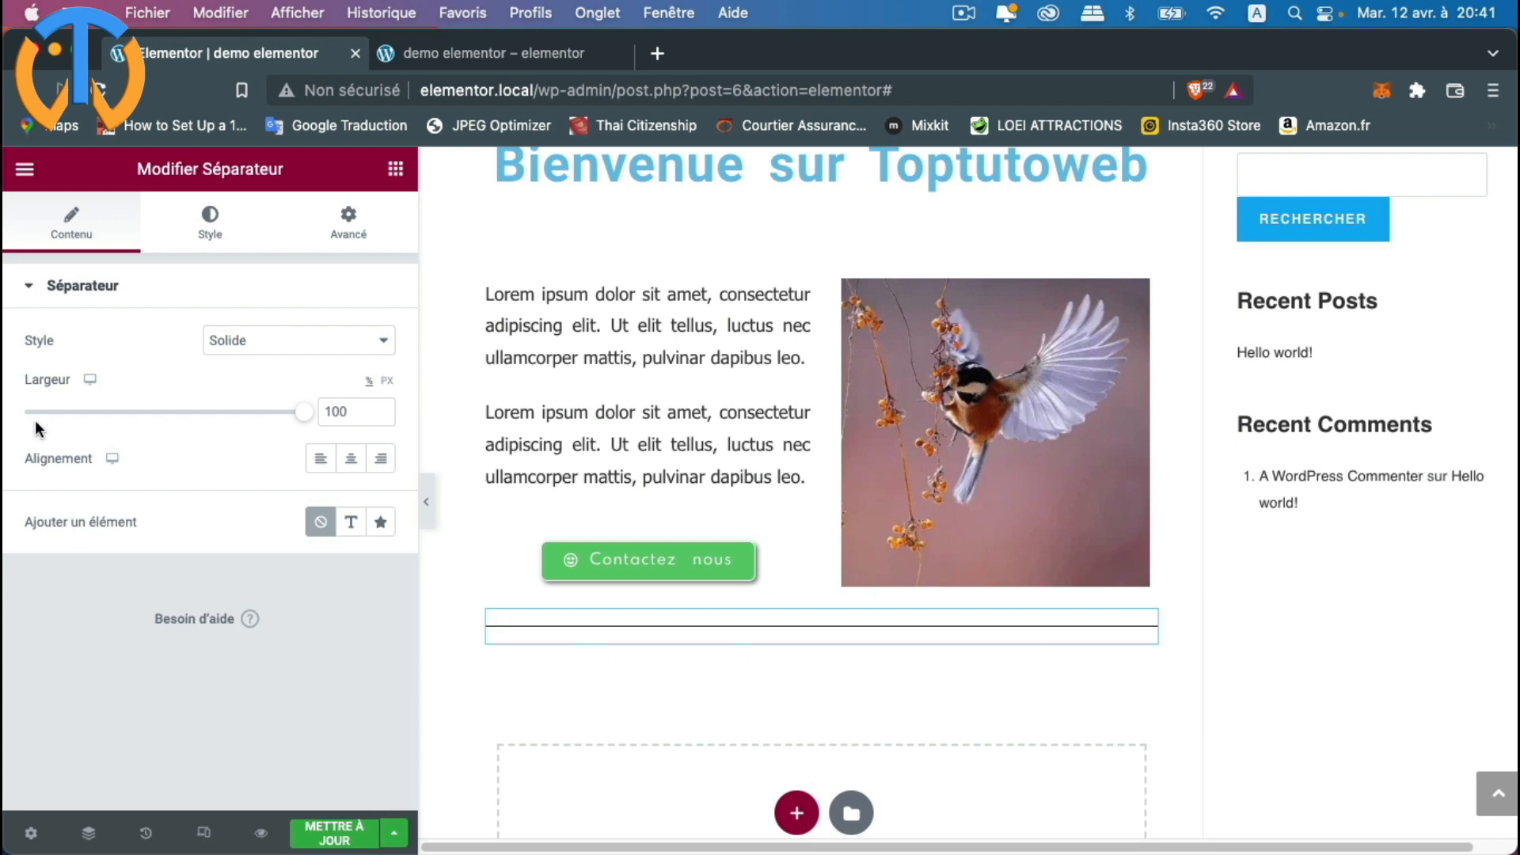
Step: Try the Multiple, Sapin, Rayures and Tribal styles on the separator and return its style to Solide
{"action": "left_click", "coordinate": [294, 349]}
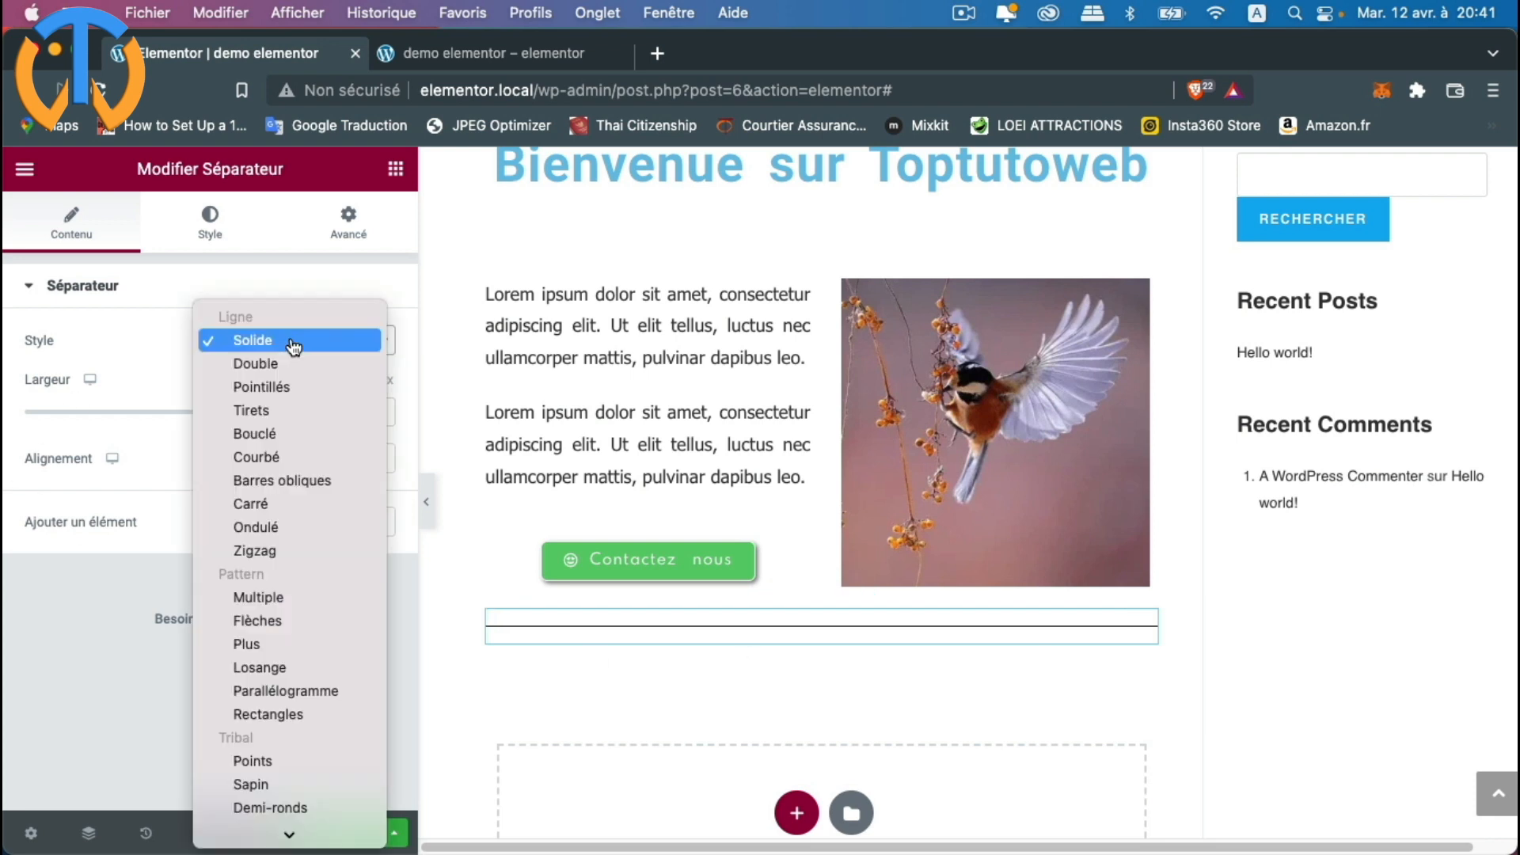
{"action": "left_click", "coordinate": [292, 598]}
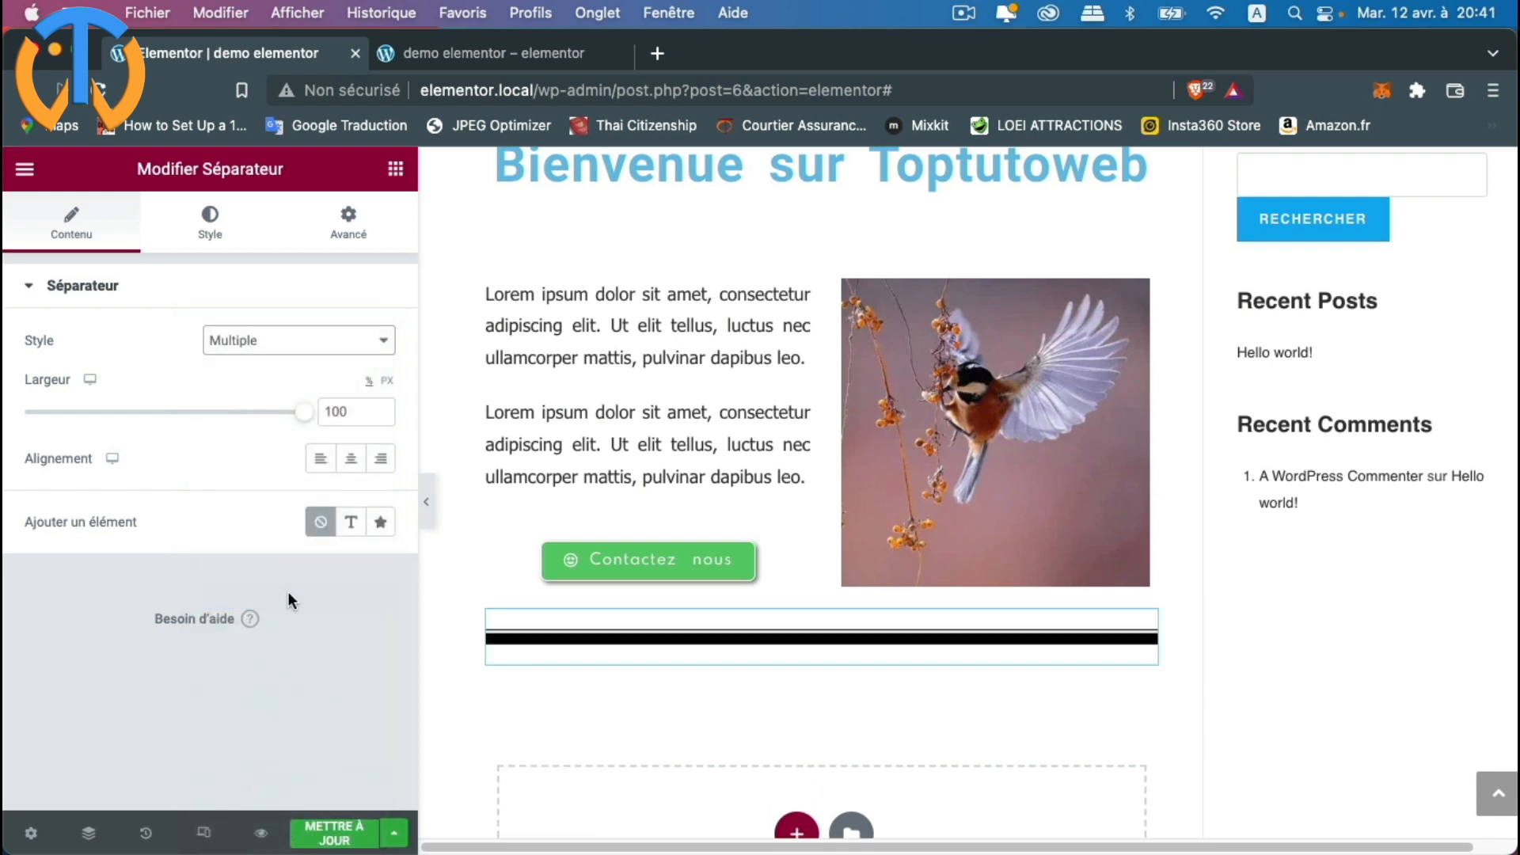
{"action": "left_click", "coordinate": [242, 342]}
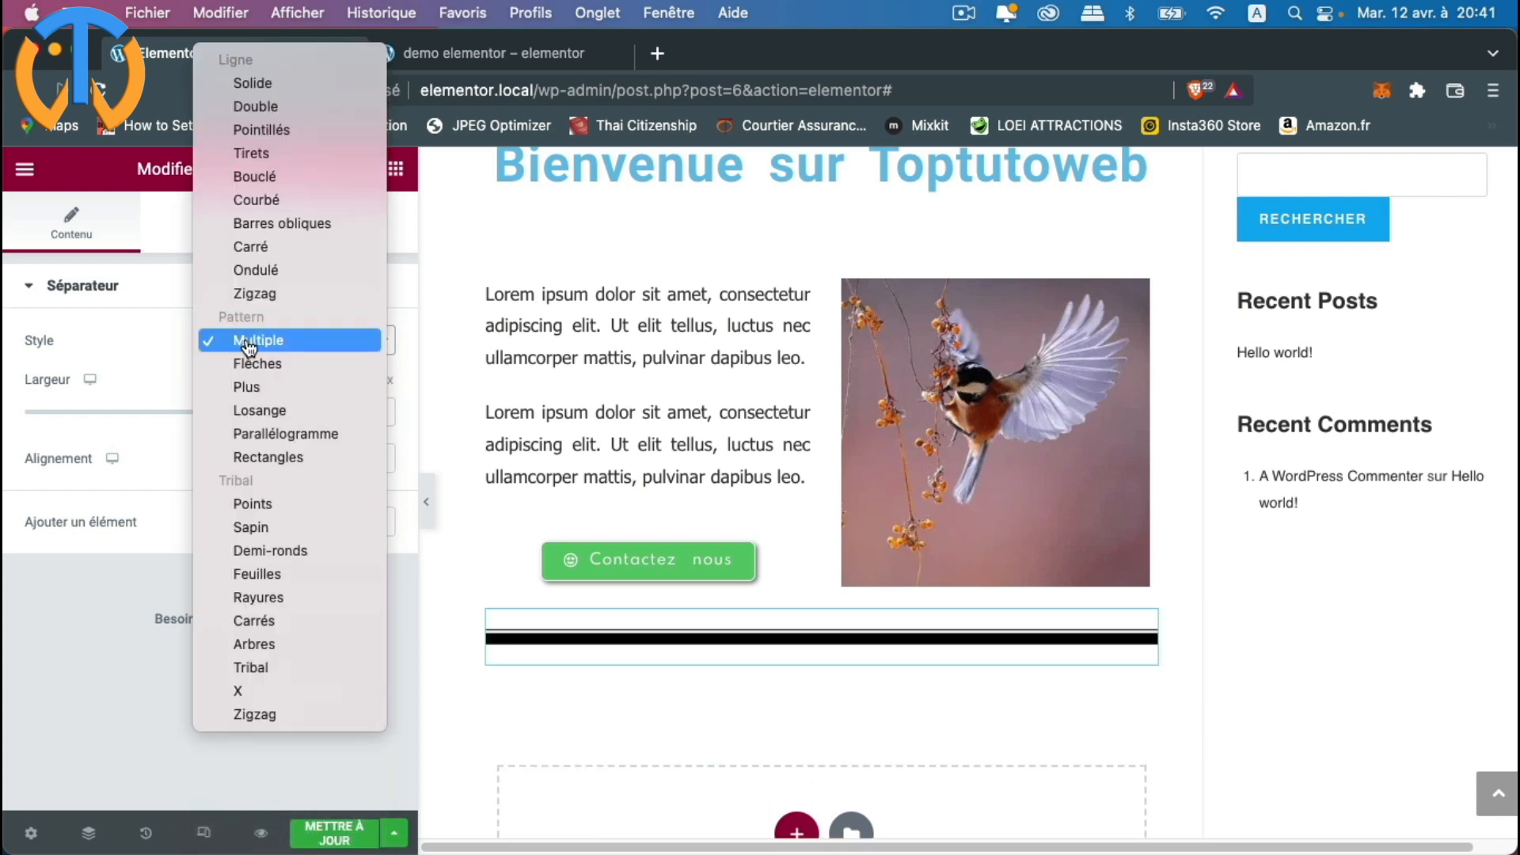
{"action": "left_click", "coordinate": [242, 526]}
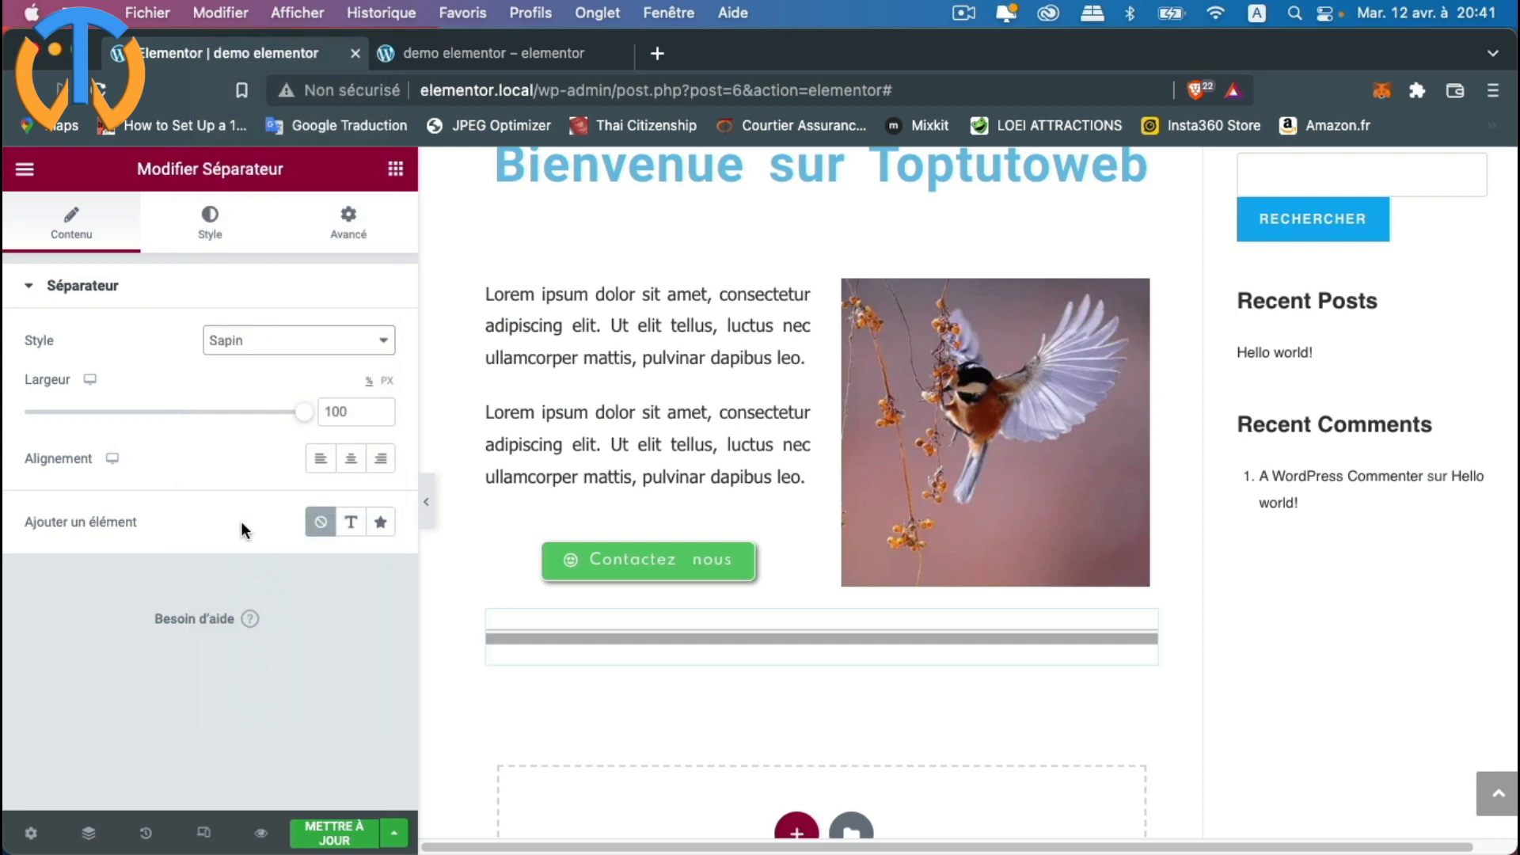
{"action": "left_click", "coordinate": [278, 342]}
{"action": "left_click", "coordinate": [278, 414]}
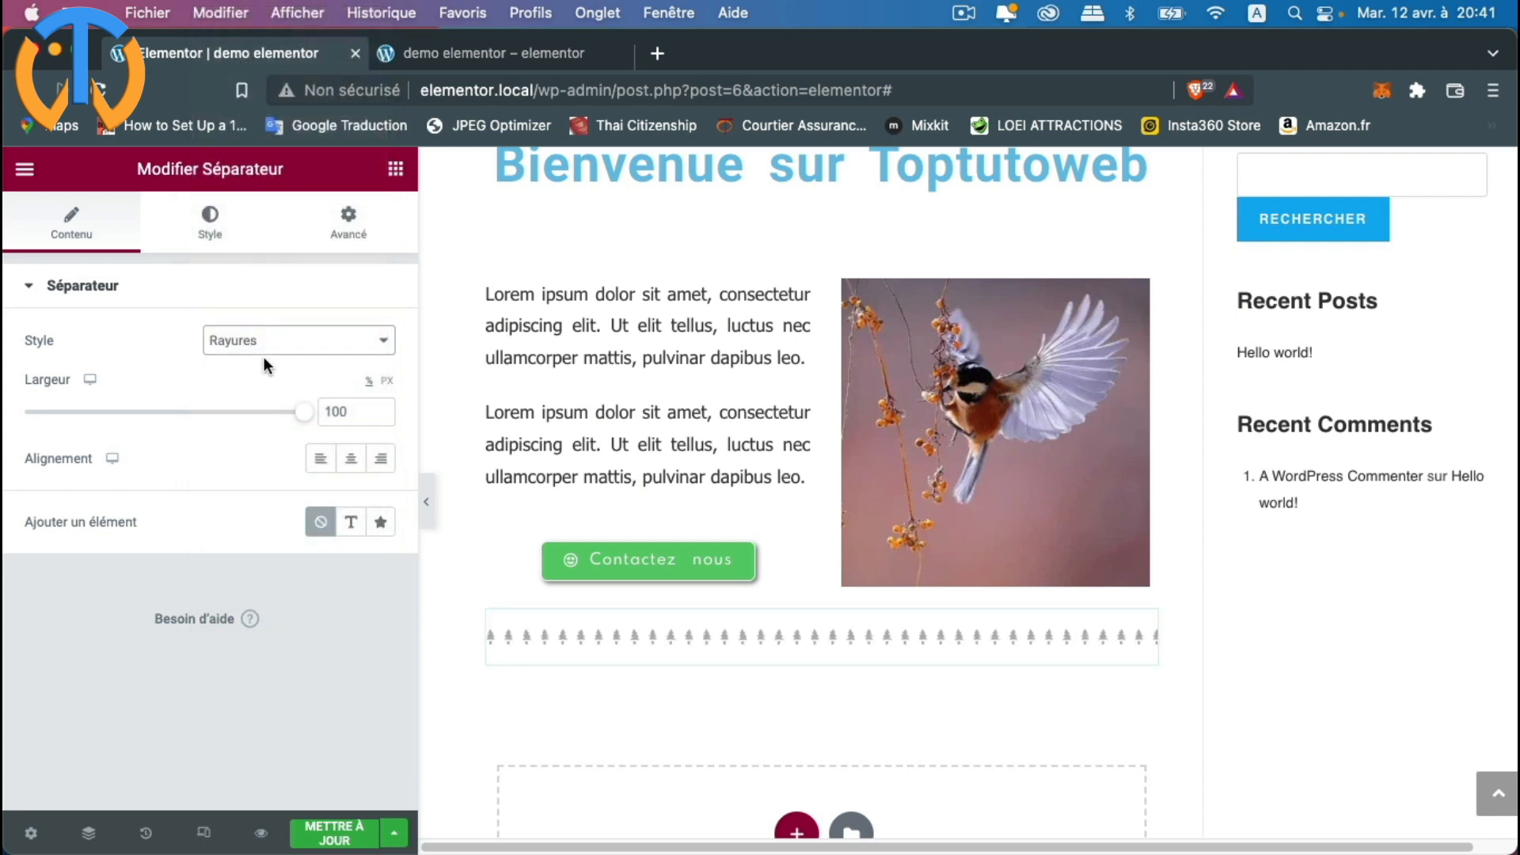
{"action": "left_click", "coordinate": [272, 346]}
{"action": "left_click", "coordinate": [265, 410]}
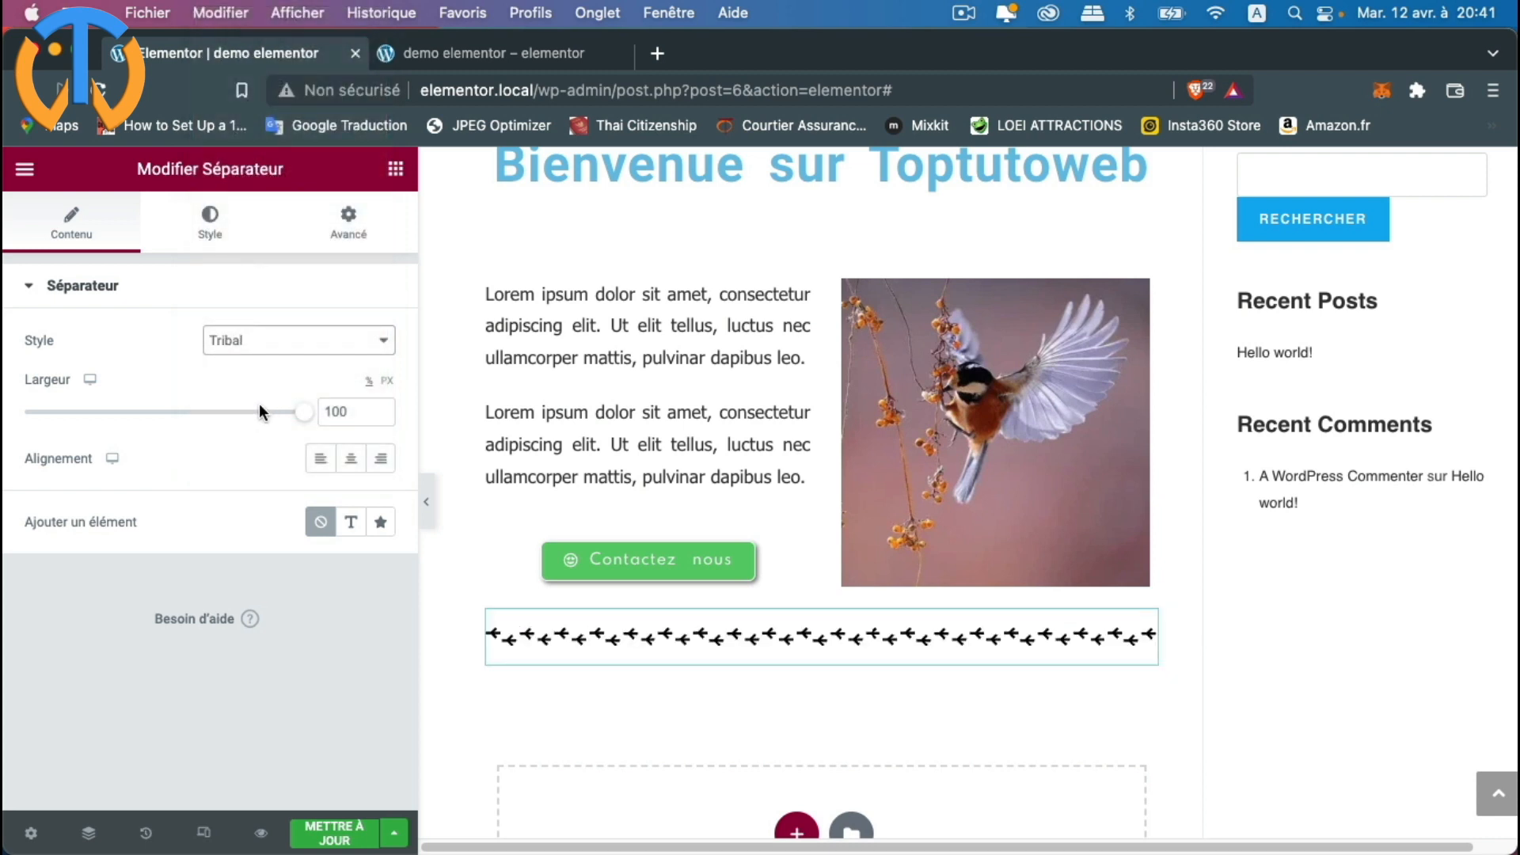
{"action": "left_click", "coordinate": [298, 351]}
{"action": "scroll", "coordinate": [299, 345], "scroll_direction": "up", "scroll_amount": 5}
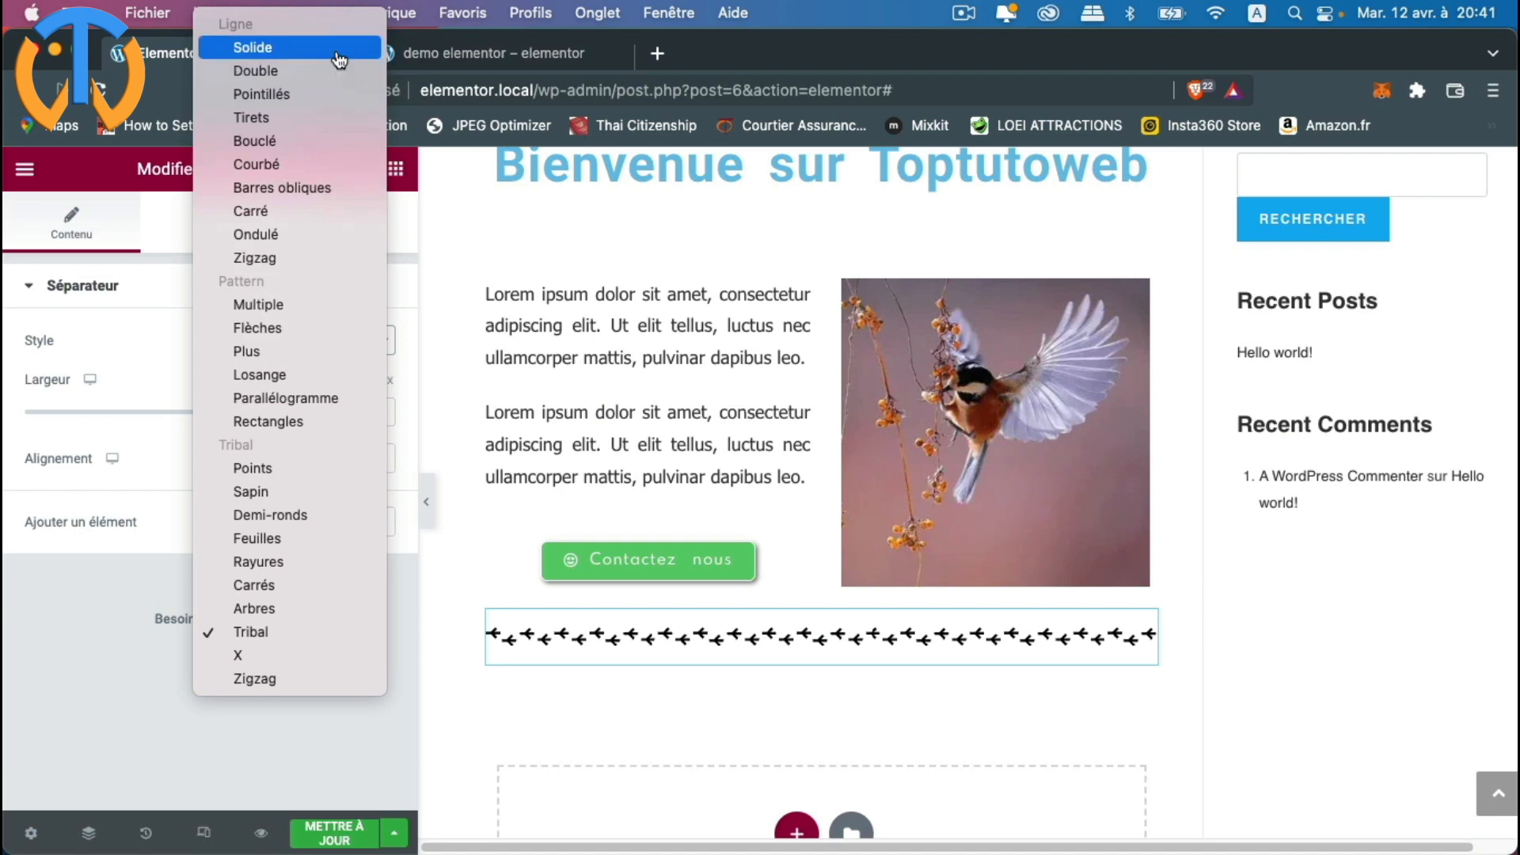
{"action": "left_click", "coordinate": [339, 49]}
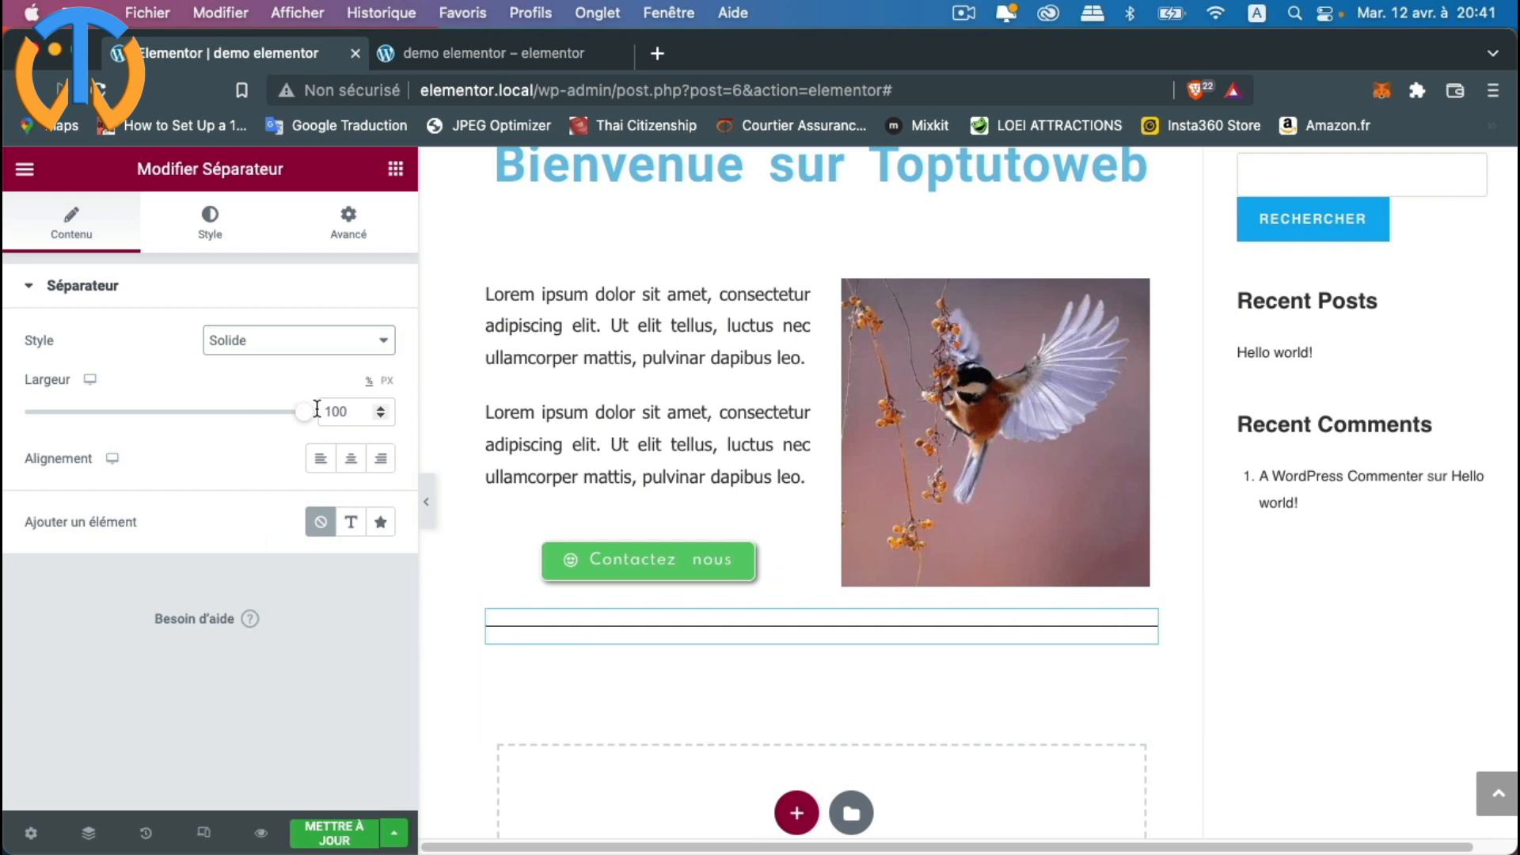
Step: Set the separator's width to 60% and its alignment to centred
{"action": "left_click_drag", "start_coordinate": [310, 421], "coordinate": [201, 422]}
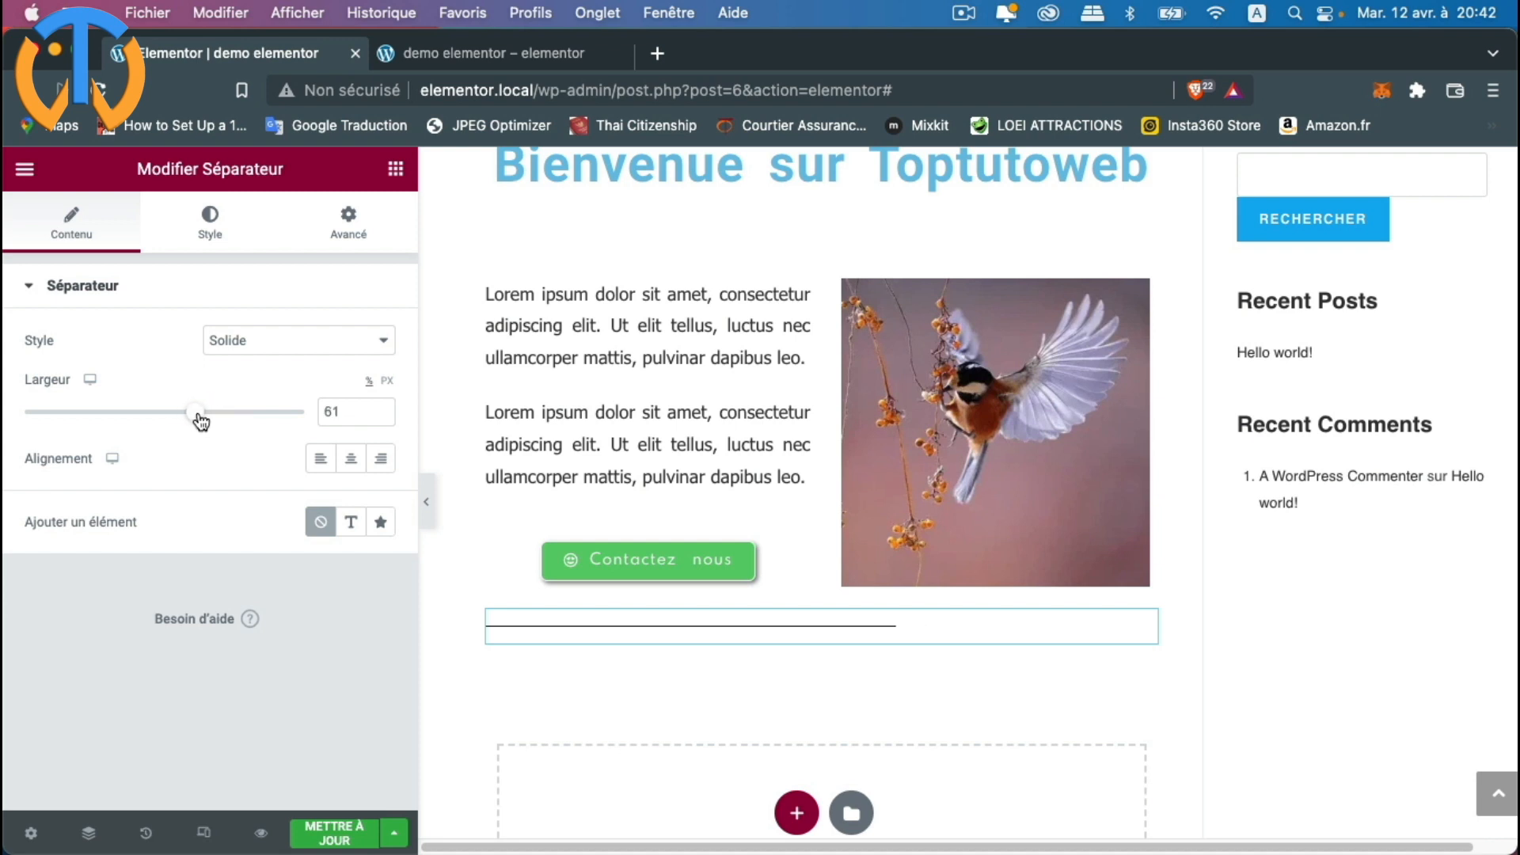
{"action": "left_click", "coordinate": [380, 416]}
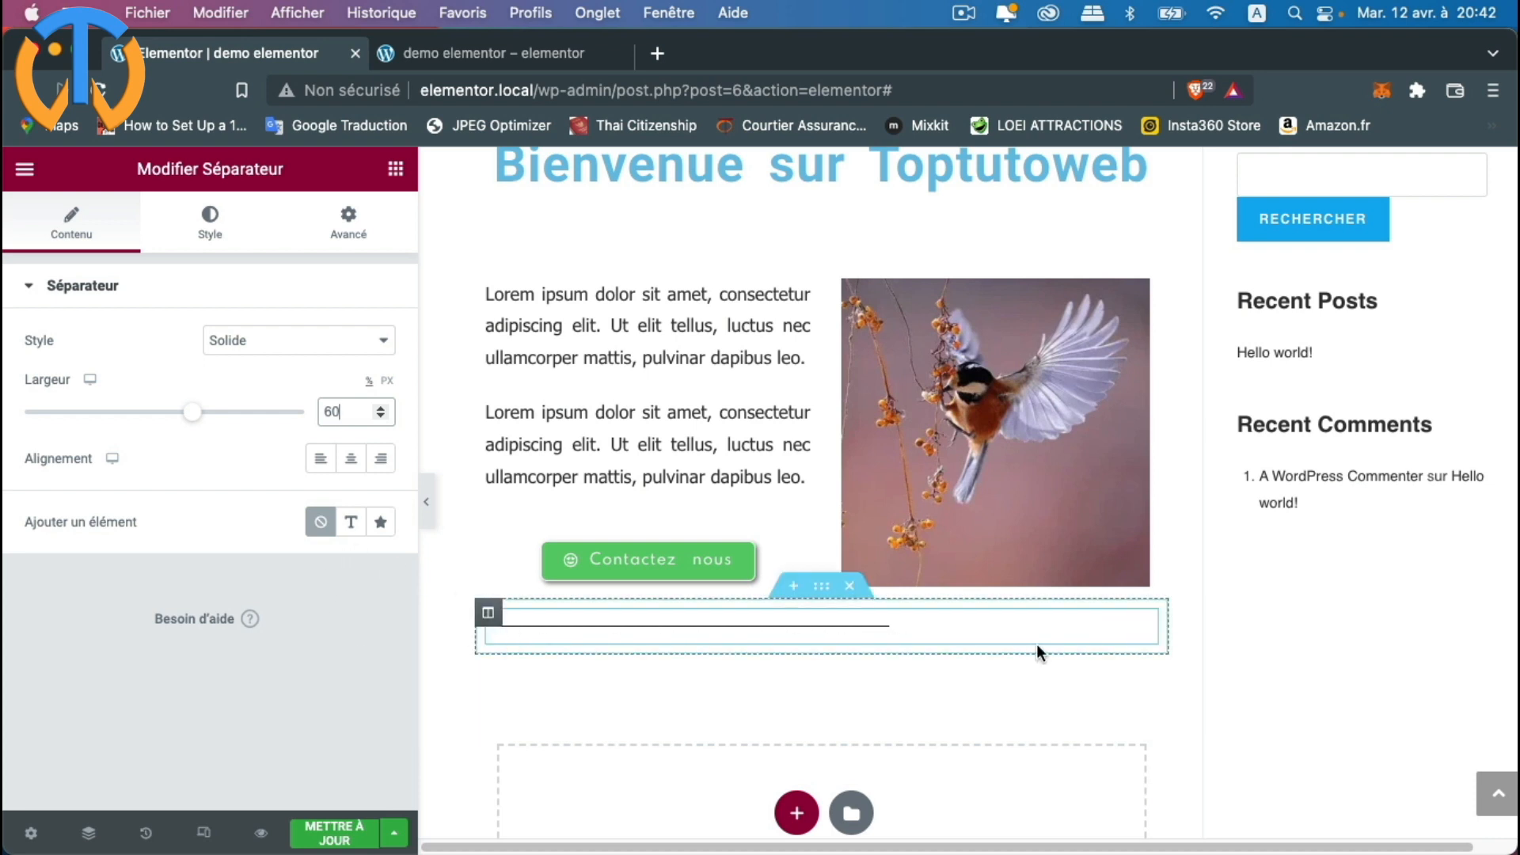
{"action": "left_click", "coordinate": [354, 465]}
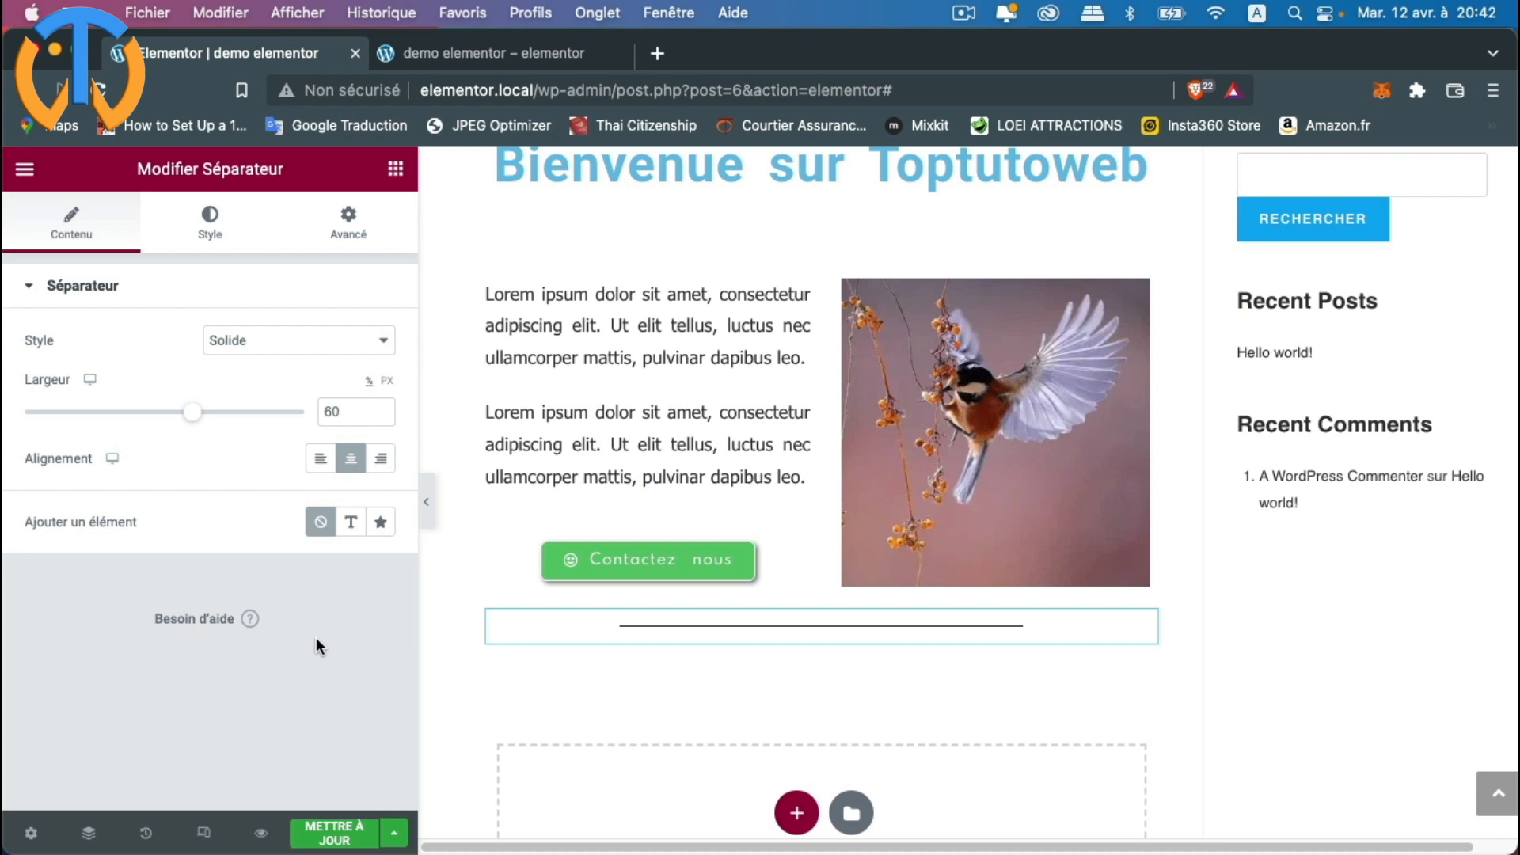
Step: Add a text element to the separator and set its text to "Ligne"
{"action": "left_click", "coordinate": [351, 523]}
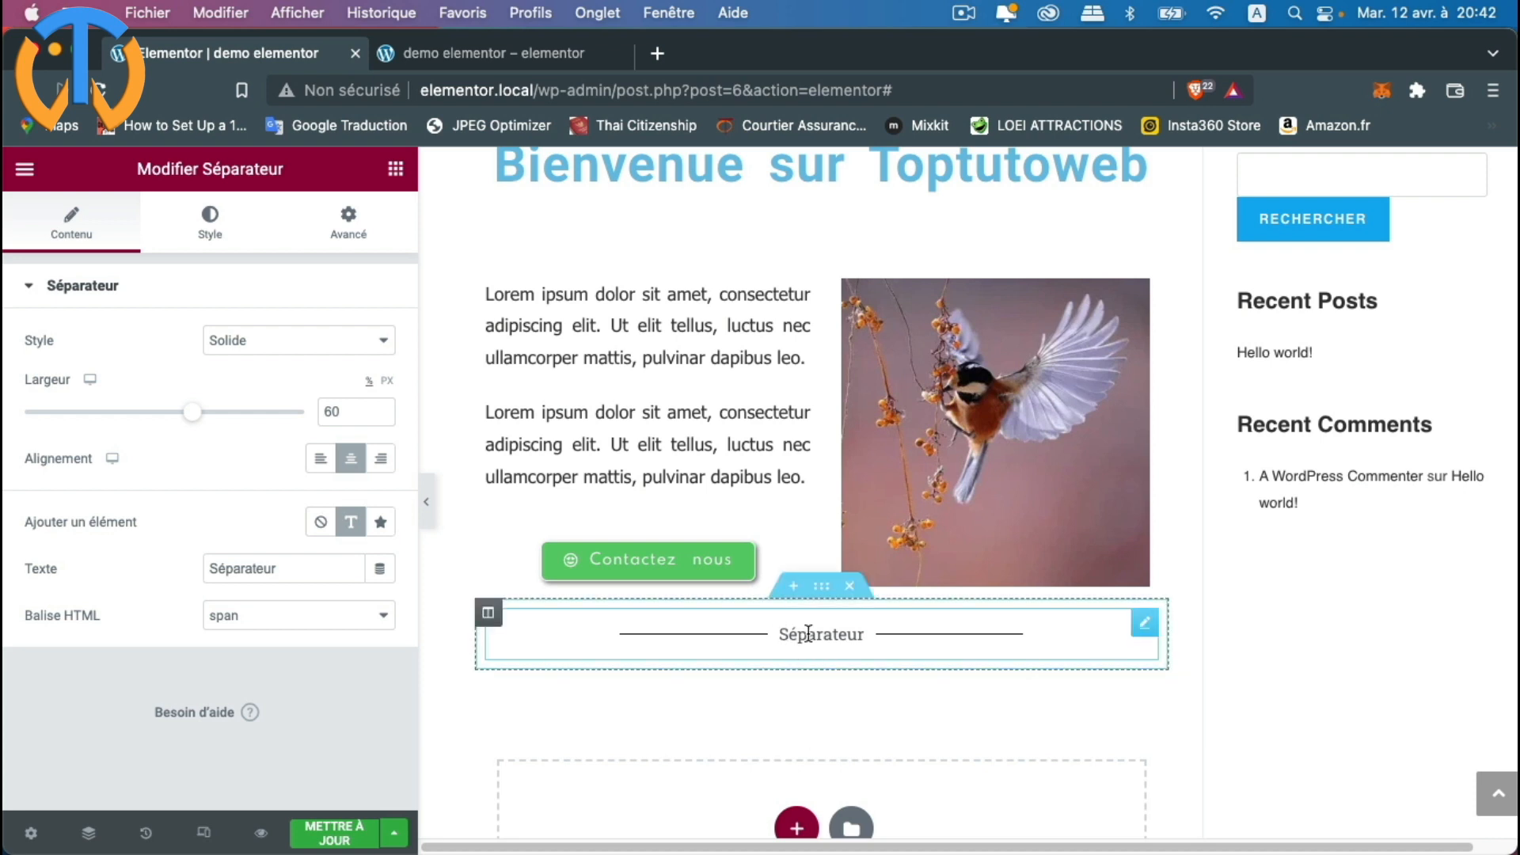
{"action": "left_click_drag", "start_coordinate": [291, 576], "coordinate": [152, 563]}
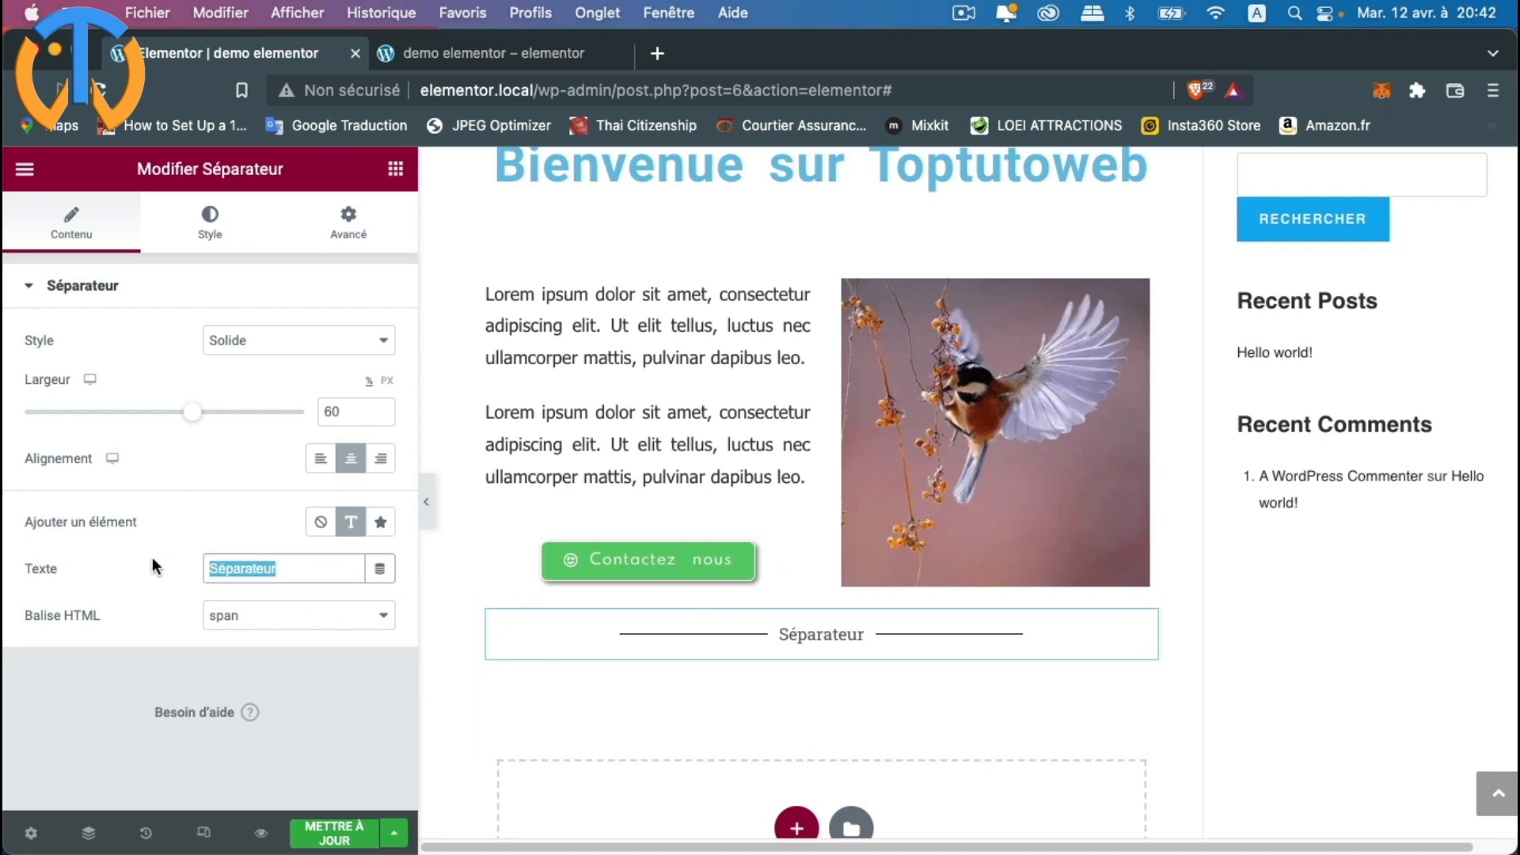
{"action": "type", "text": "Ligne"}
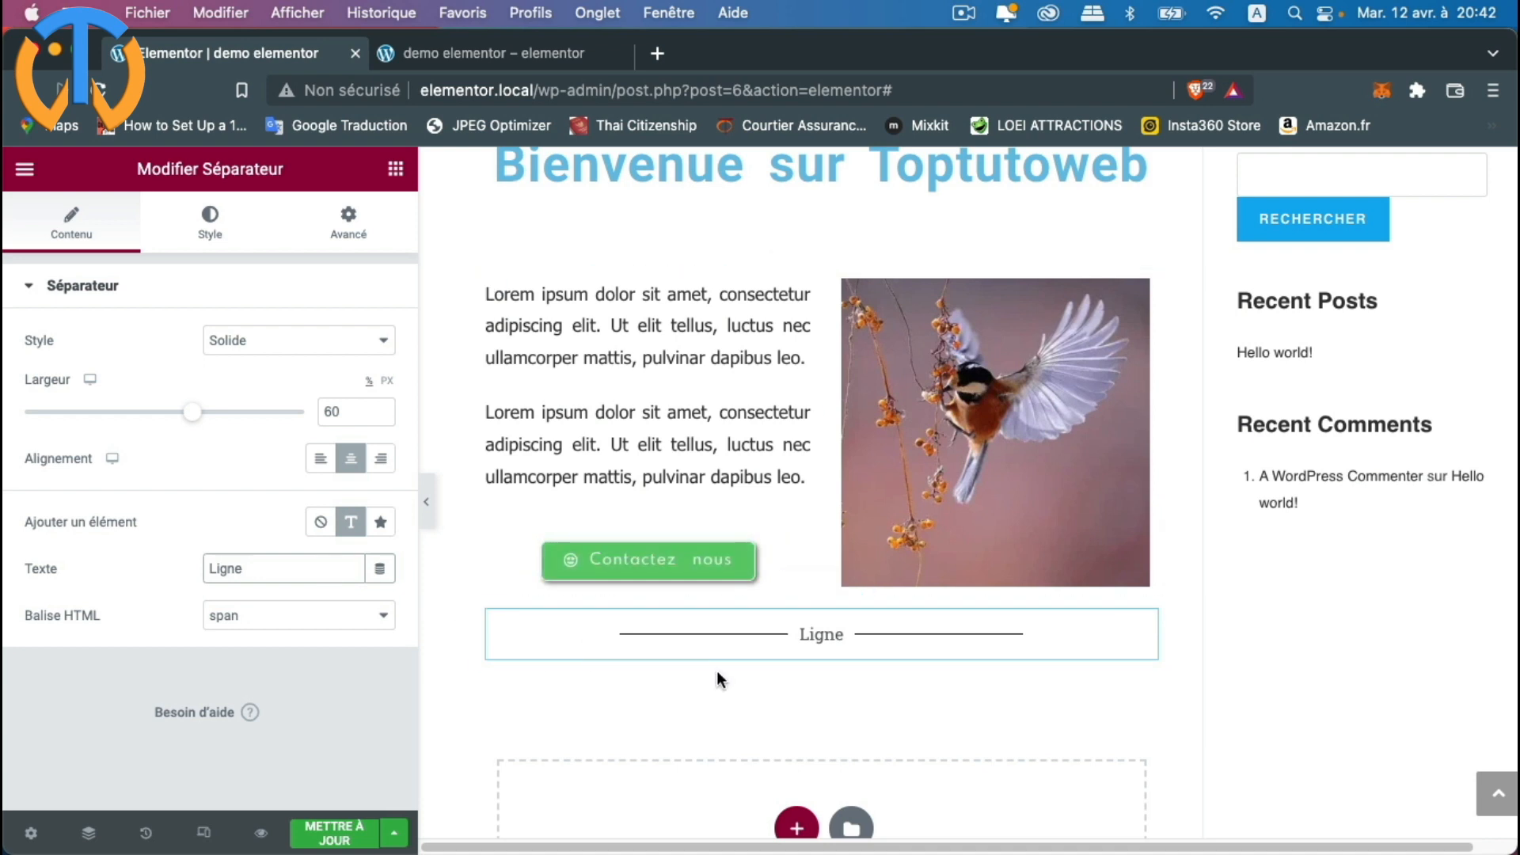
Step: Try a wider spacing around the separator's "Ligne" text in its text style settings
{"action": "left_click", "coordinate": [211, 223]}
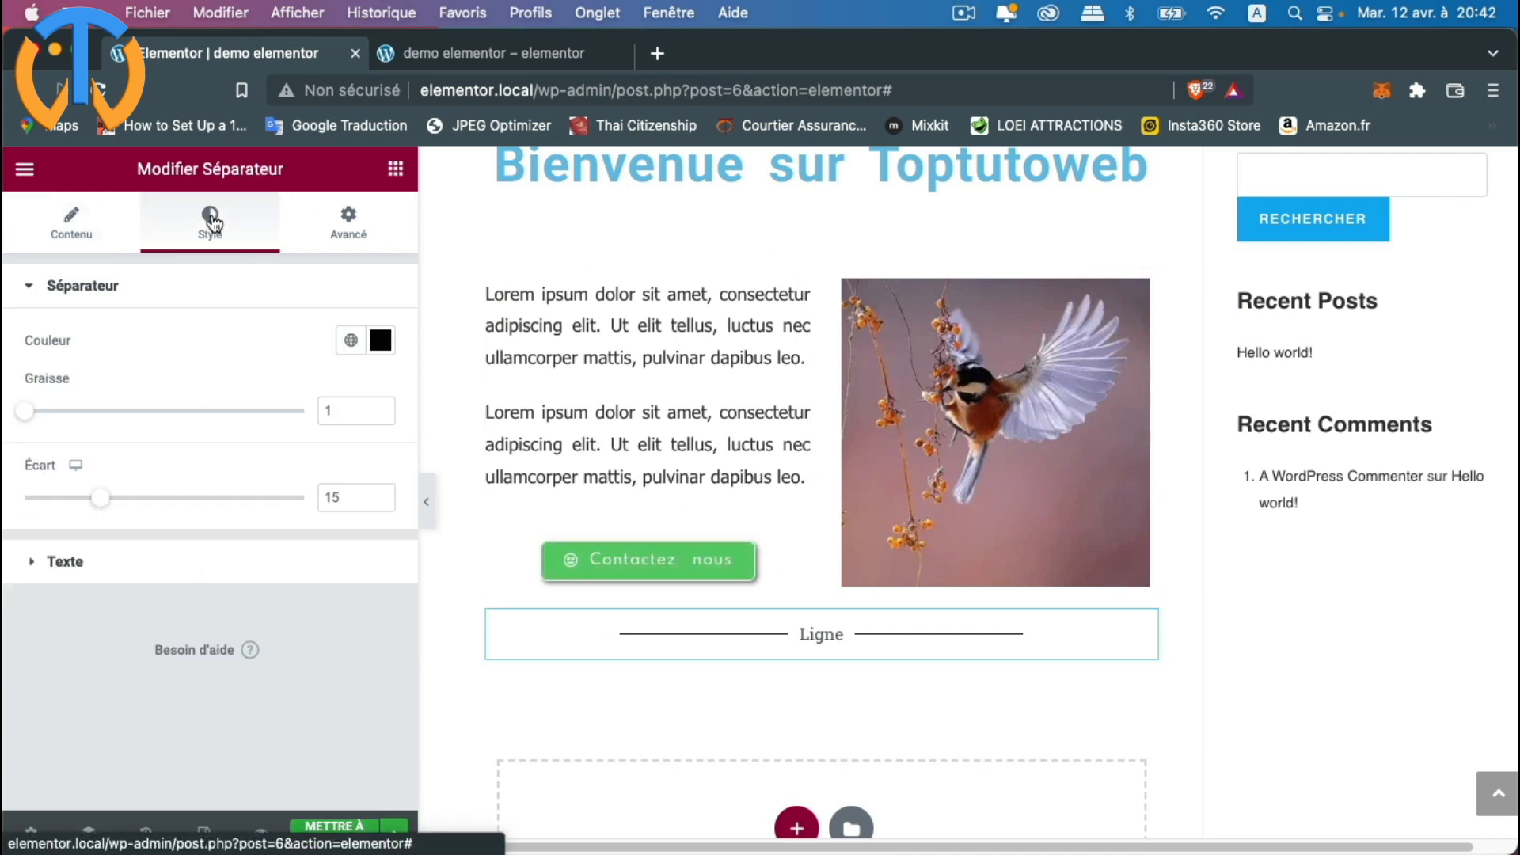
{"action": "left_click", "coordinate": [30, 564]}
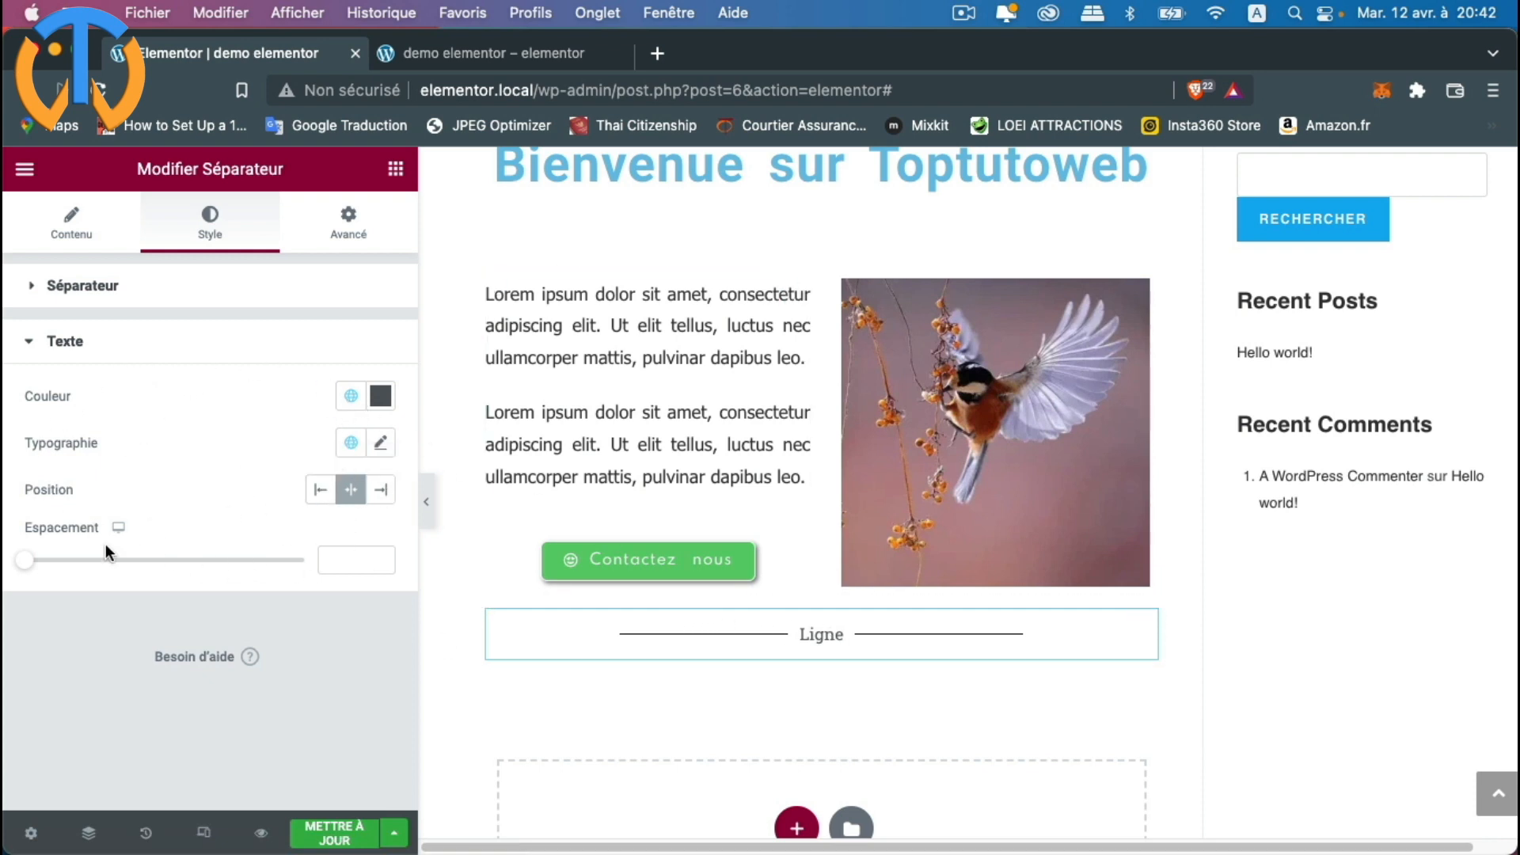
{"action": "left_click_drag", "start_coordinate": [29, 564], "coordinate": [155, 565]}
{"action": "left_click_drag", "start_coordinate": [155, 561], "coordinate": [100, 562]}
Step: Replace the separator's text element with an icon and choose the Suitcase icon from the icon library
{"action": "left_click", "coordinate": [85, 242]}
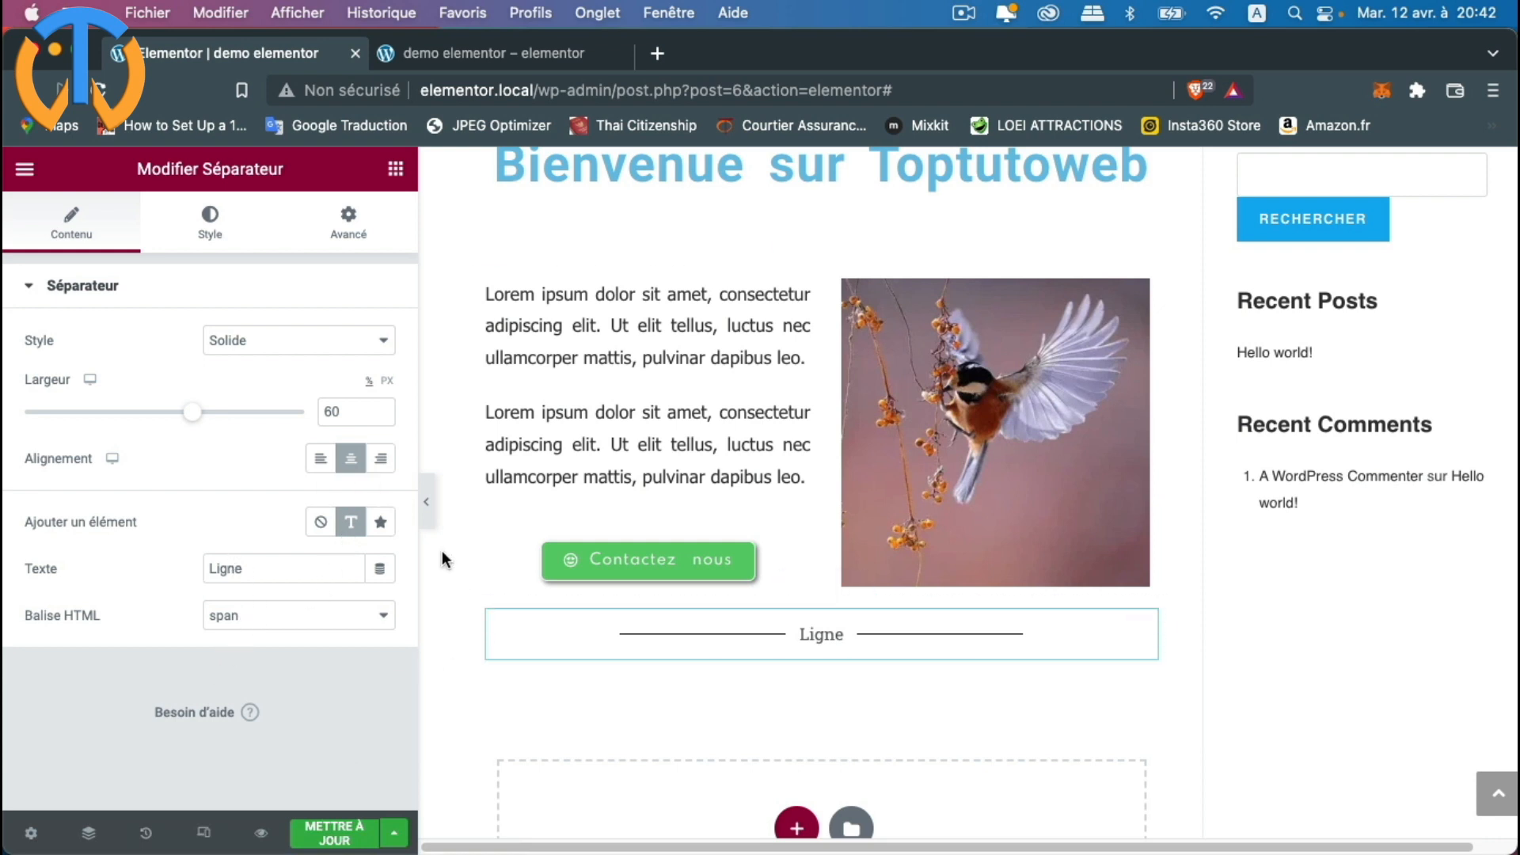
{"action": "left_click", "coordinate": [381, 525]}
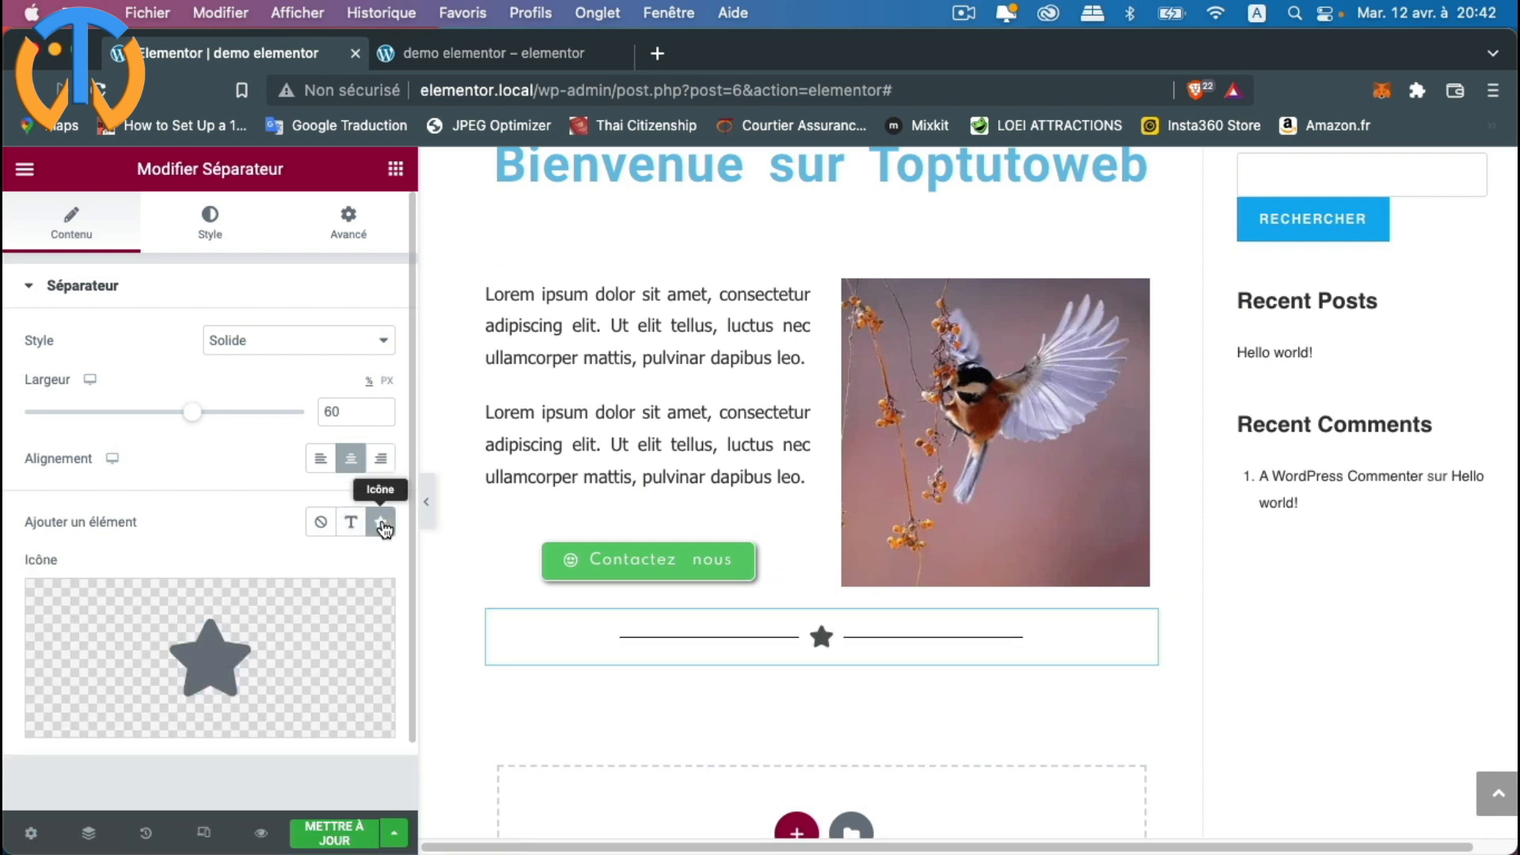
{"action": "scroll", "coordinate": [294, 652], "scroll_direction": "down", "scroll_amount": 1}
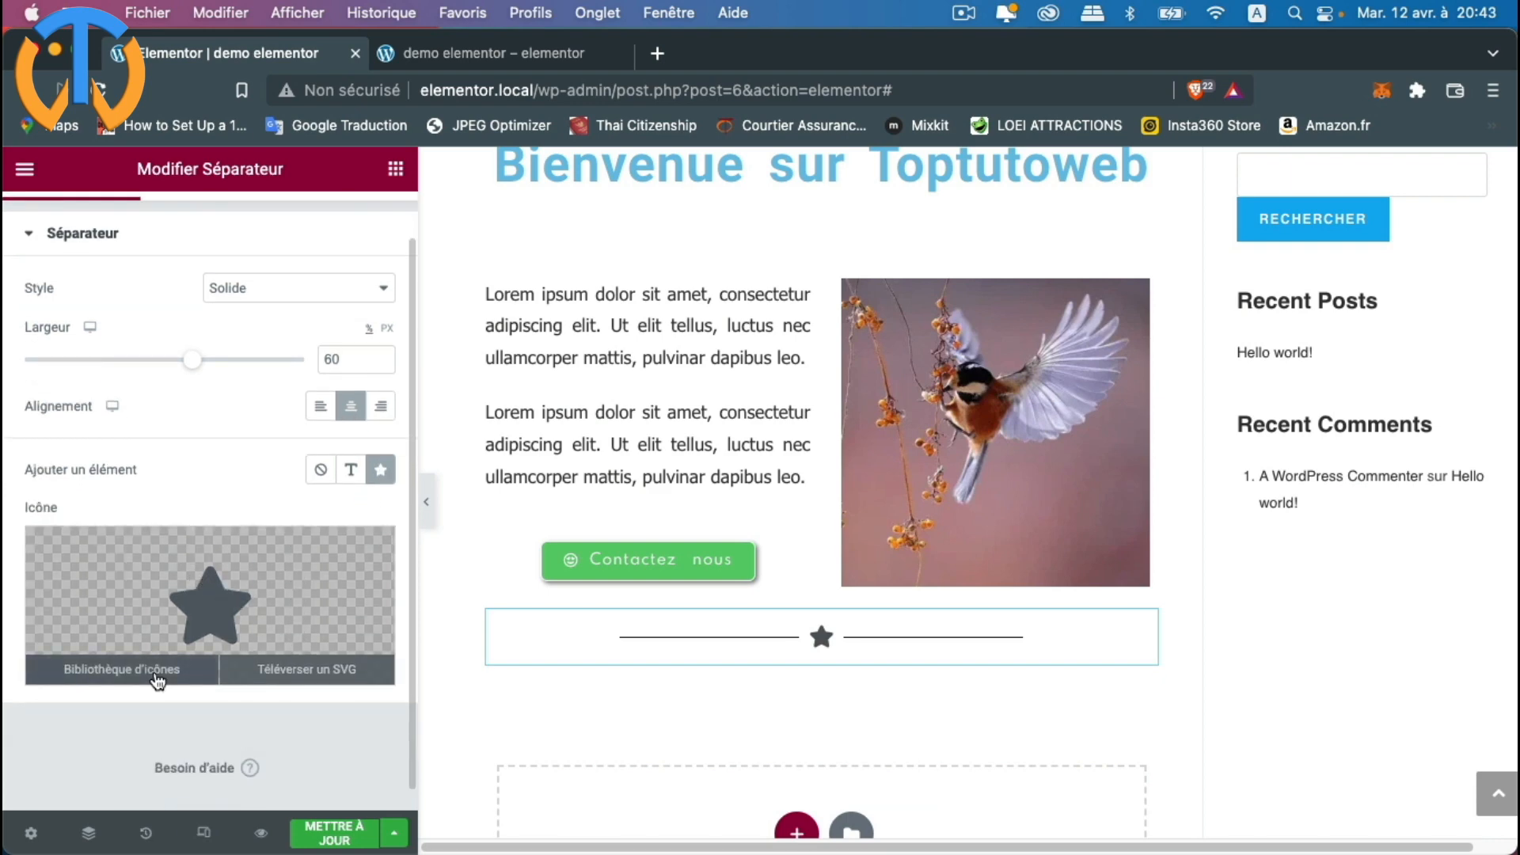
{"action": "left_click", "coordinate": [150, 671]}
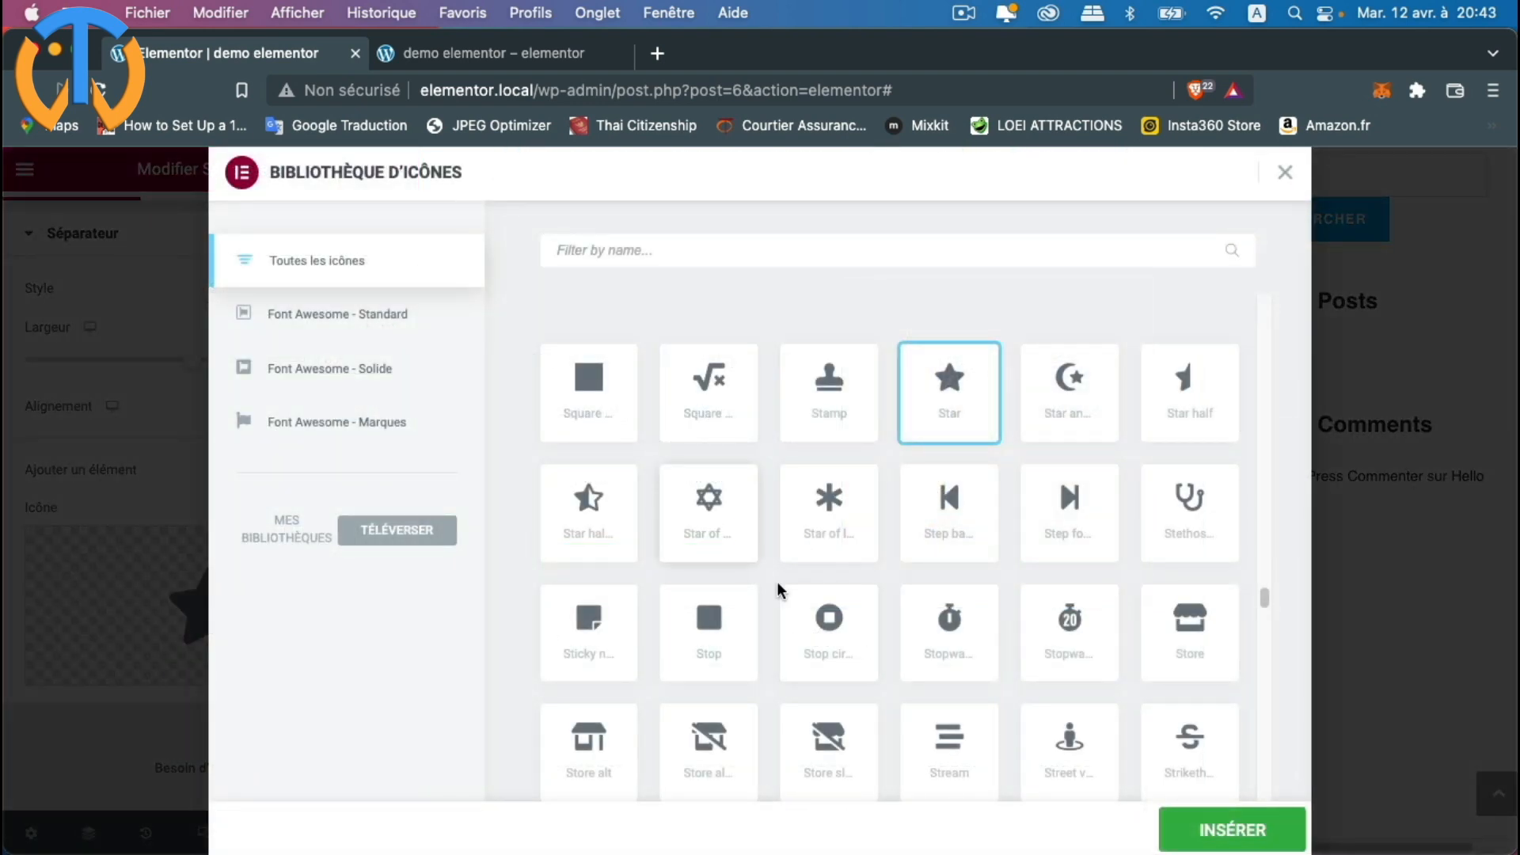
{"action": "scroll", "coordinate": [1002, 588], "scroll_direction": "down", "scroll_amount": 2}
{"action": "scroll", "coordinate": [1002, 588], "scroll_direction": "down", "scroll_amount": 5}
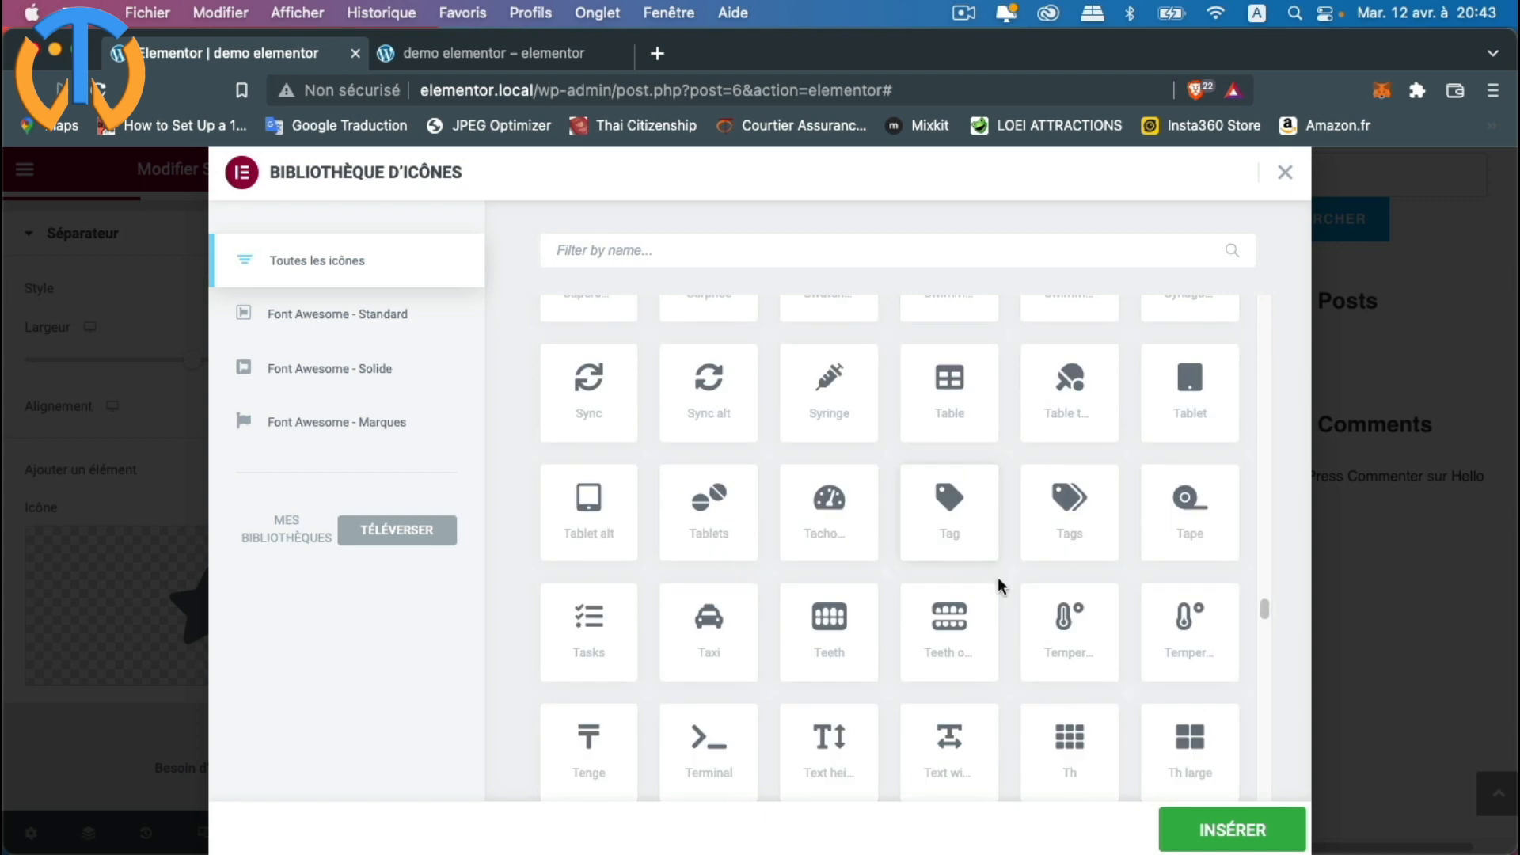
{"action": "scroll", "coordinate": [999, 586], "scroll_direction": "up", "scroll_amount": 5}
{"action": "scroll", "coordinate": [998, 577], "scroll_direction": "down", "scroll_amount": 1}
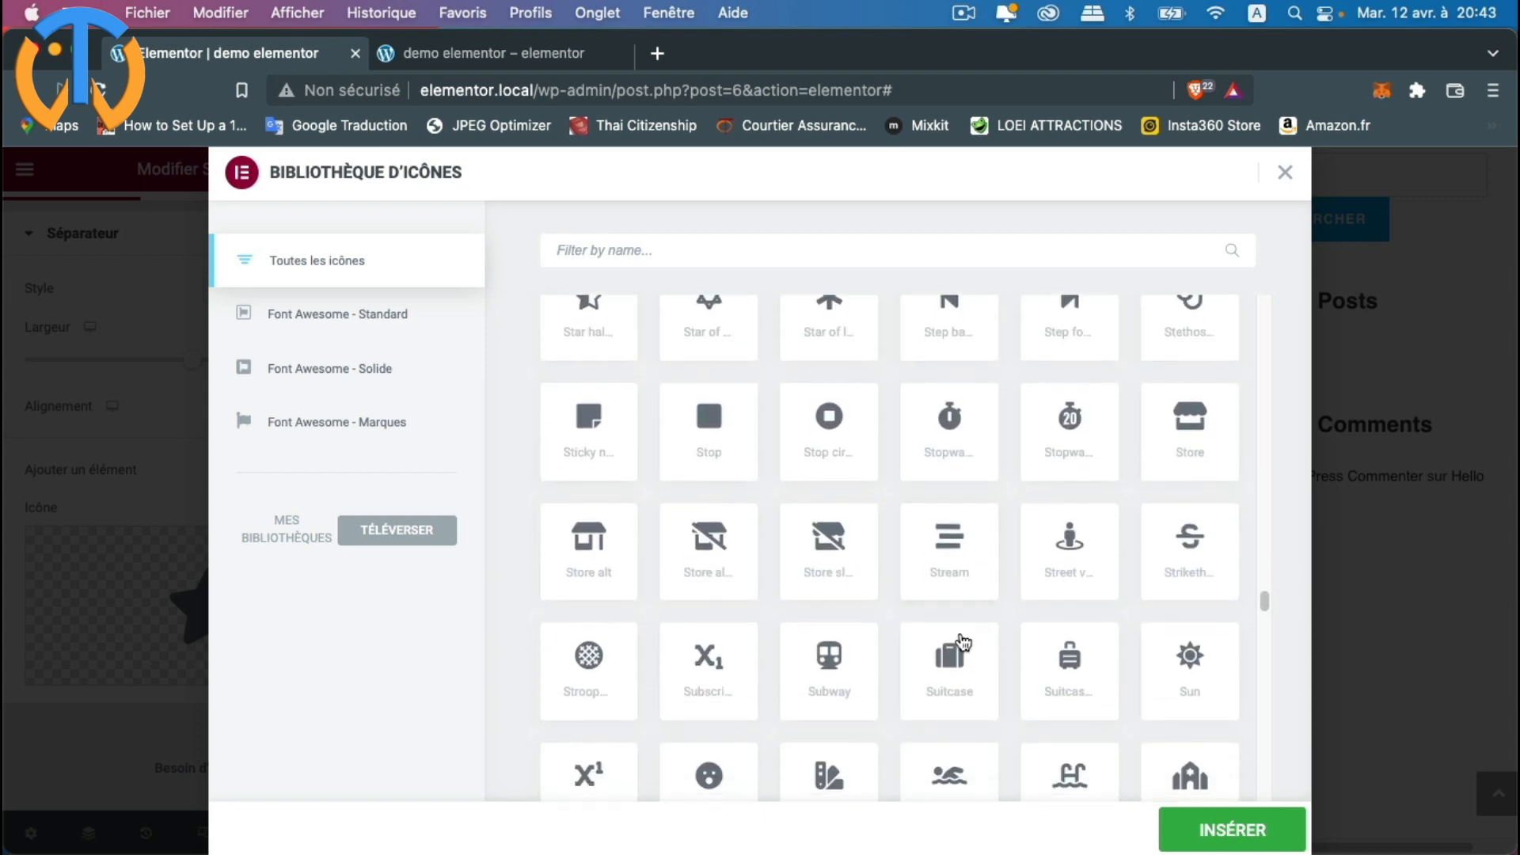
{"action": "left_click", "coordinate": [943, 671]}
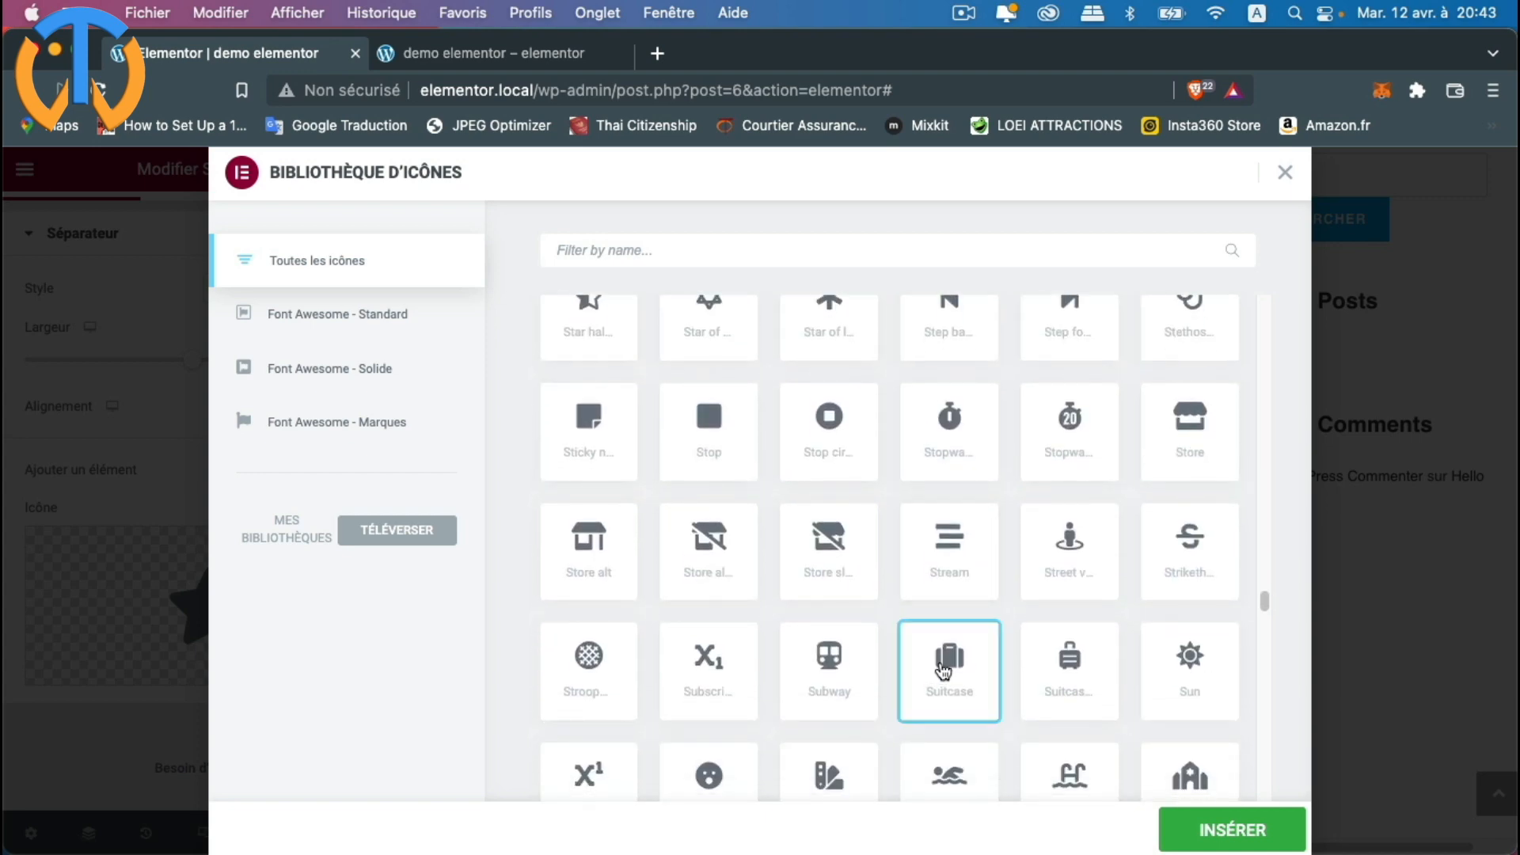
{"action": "left_click", "coordinate": [1215, 839]}
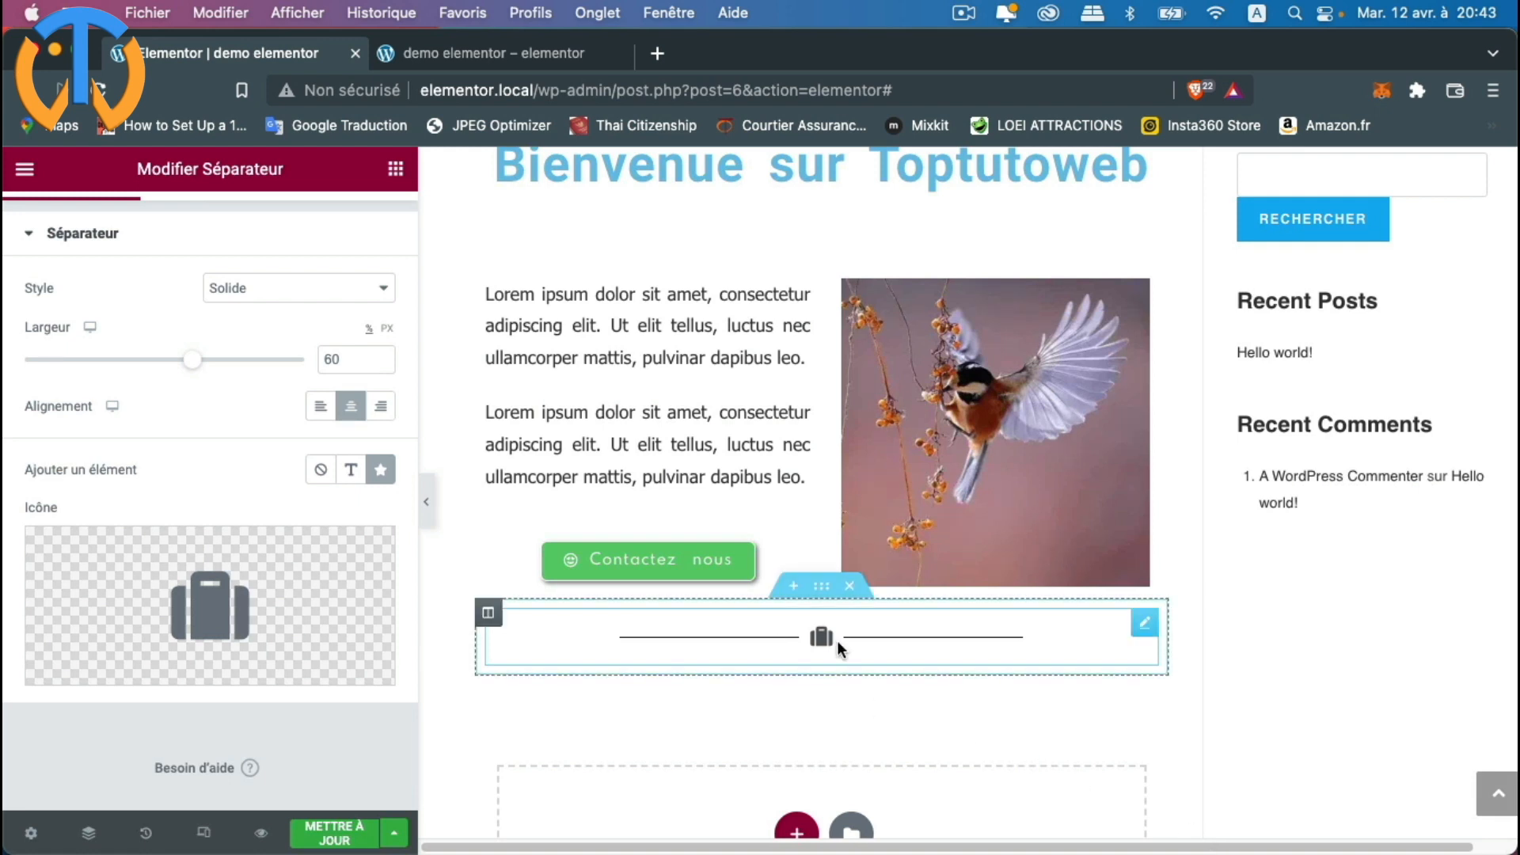
Step: Set the separator line's colour to red #F60606 and its gap (Écart) to 30
{"action": "mouse_move", "coordinate": [252, 681]}
{"action": "scroll", "coordinate": [252, 669], "scroll_direction": "down", "scroll_amount": 1}
{"action": "scroll", "coordinate": [252, 659], "scroll_direction": "up", "scroll_amount": 2}
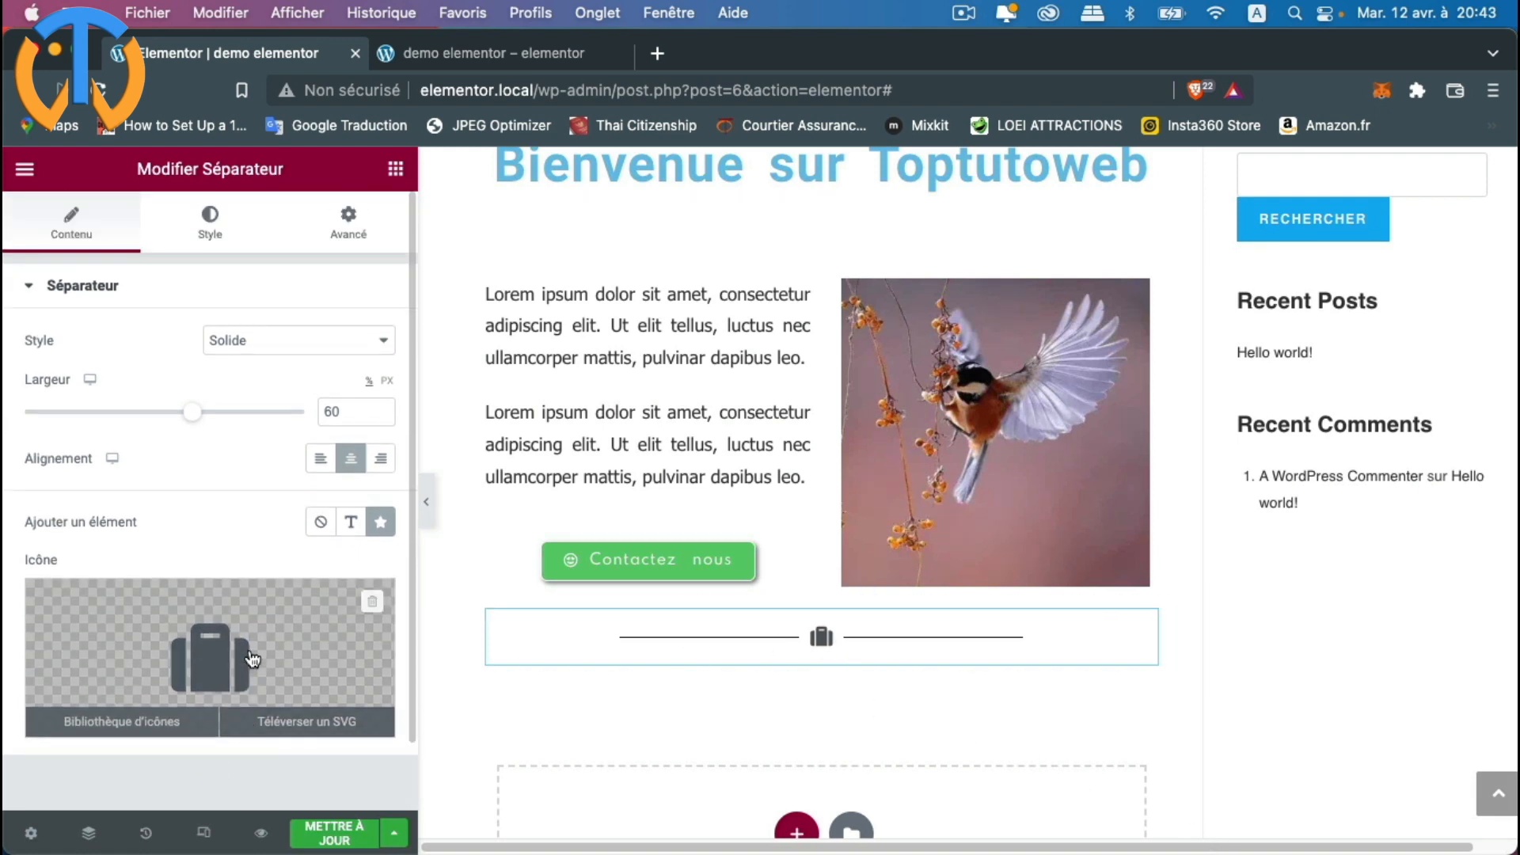
{"action": "left_click", "coordinate": [212, 231]}
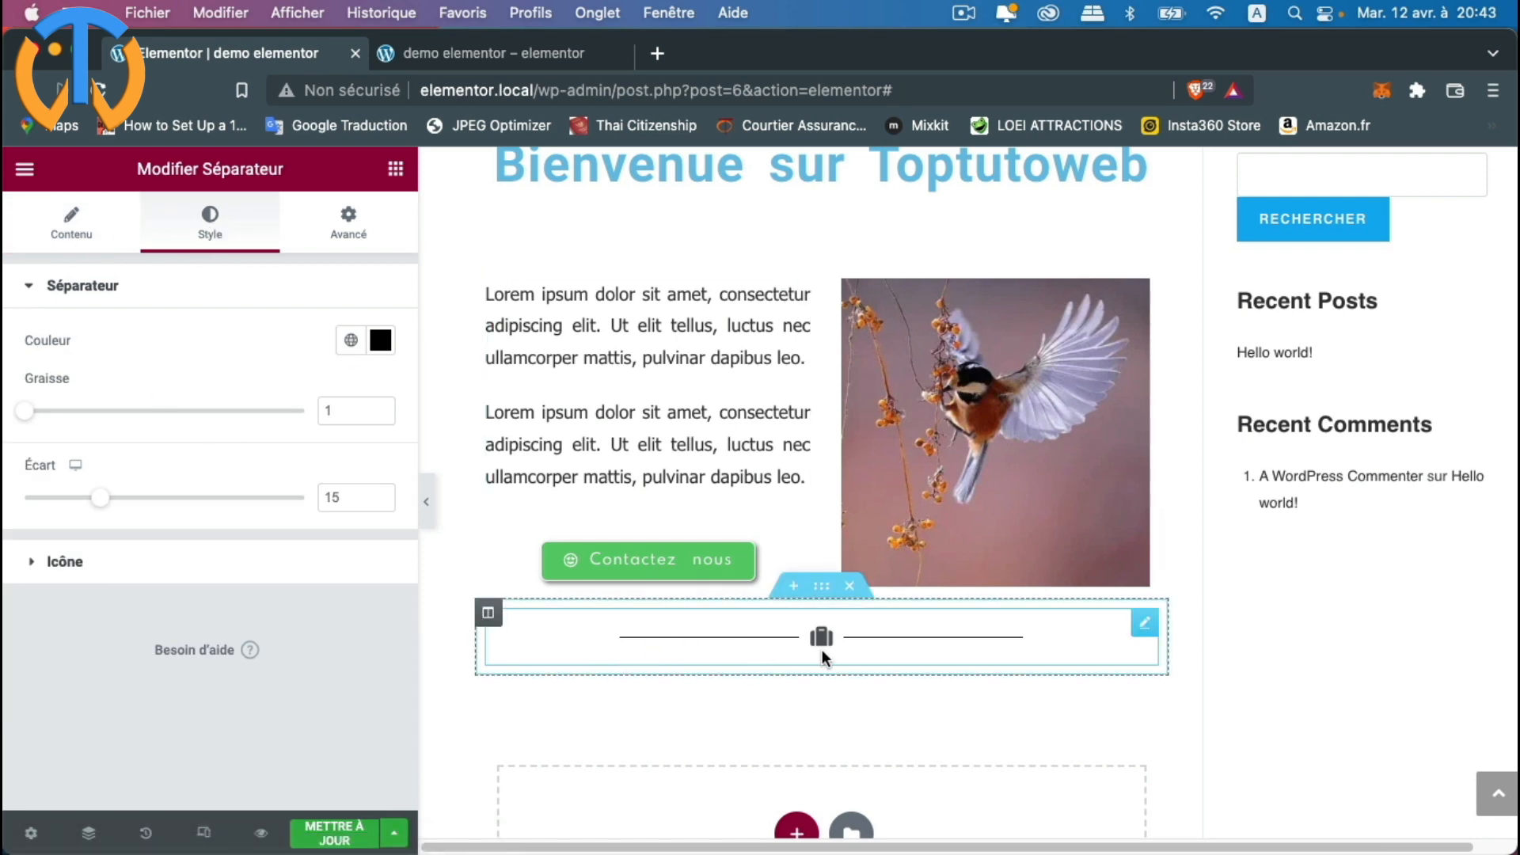
{"action": "left_click", "coordinate": [381, 340]}
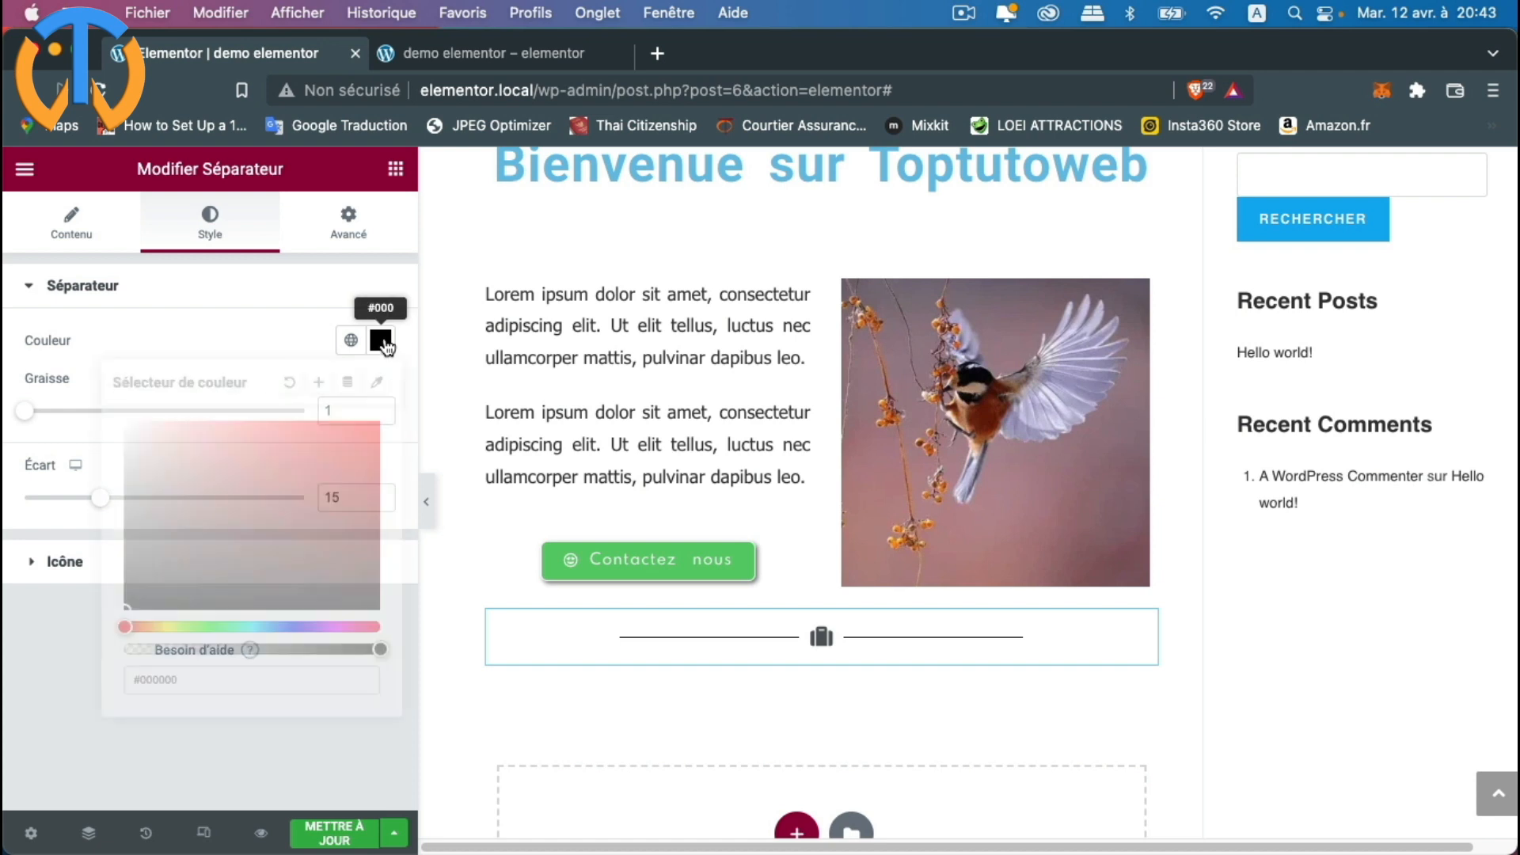
{"action": "left_click_drag", "start_coordinate": [363, 465], "coordinate": [374, 429]}
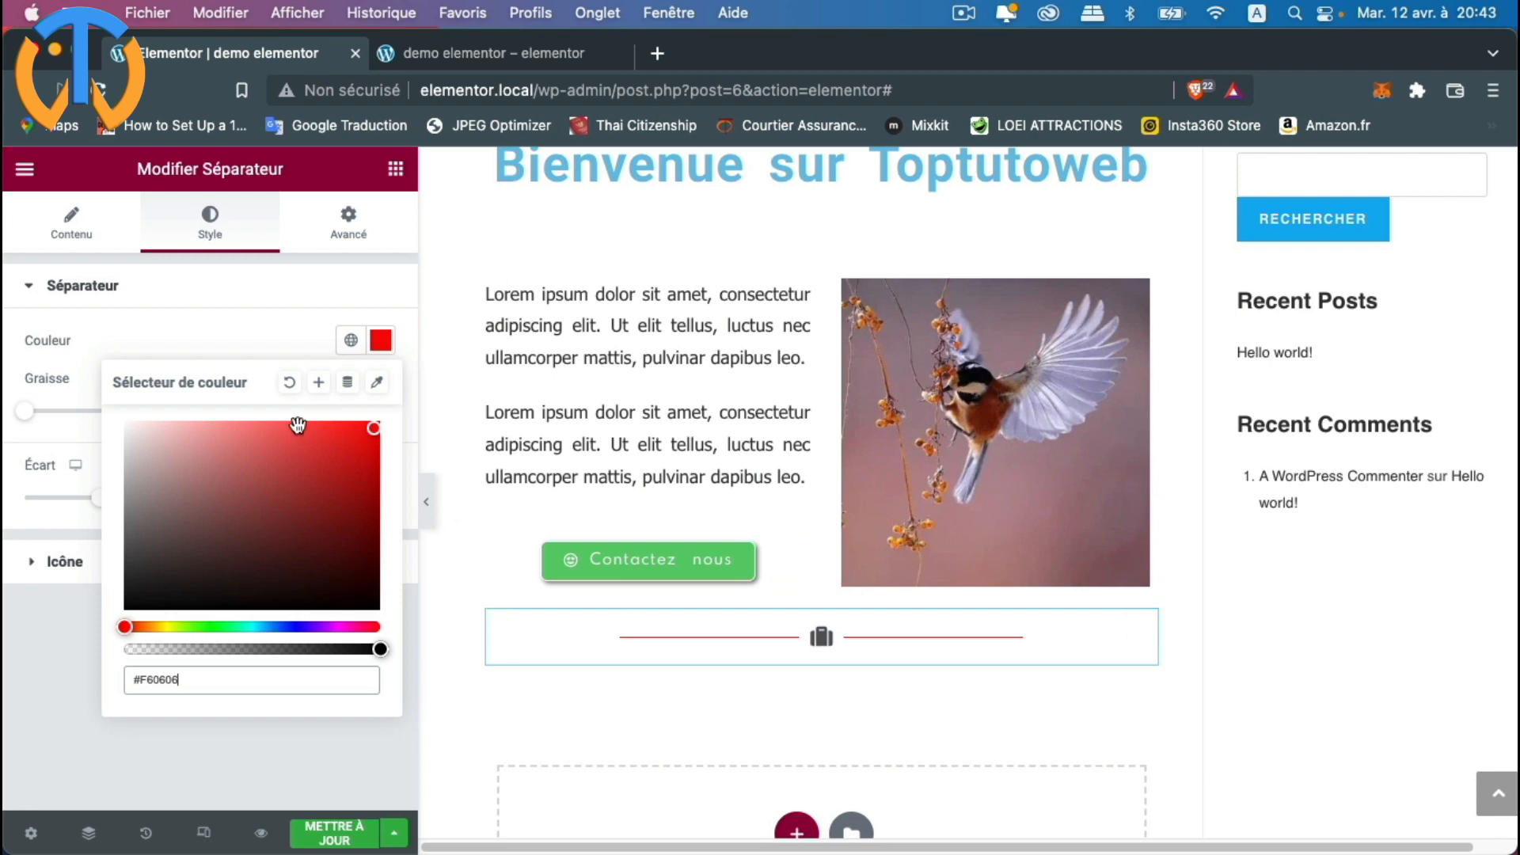
{"action": "left_click", "coordinate": [192, 333]}
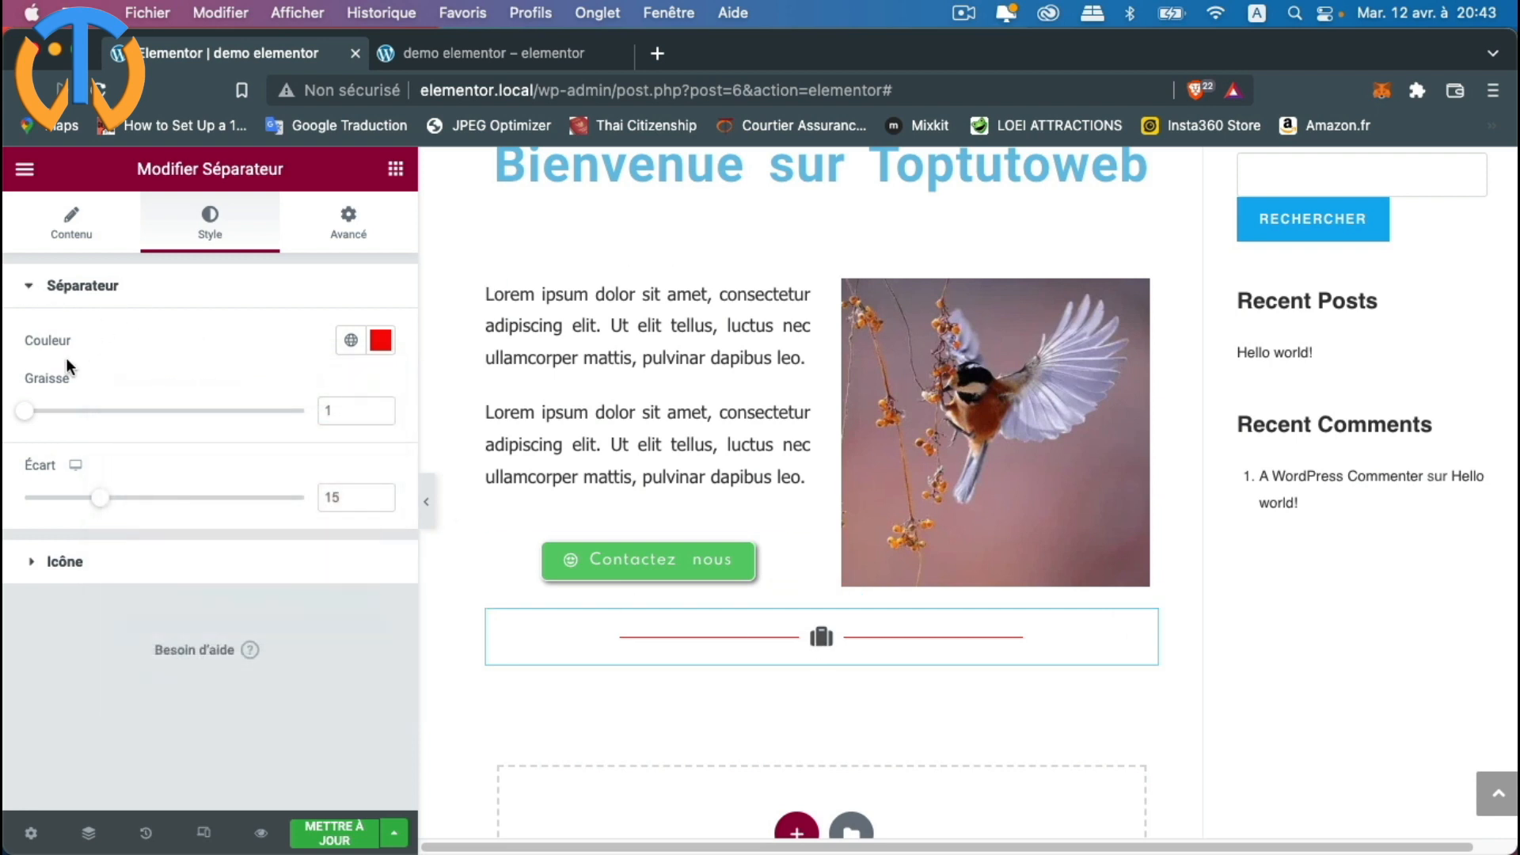
{"action": "mouse_move", "coordinate": [30, 408]}
{"action": "left_mouse_down"}
{"action": "mouse_move", "coordinate": [109, 413]}
{"action": "mouse_move", "coordinate": [10, 410]}
{"action": "left_mouse_up"}
{"action": "left_click_drag", "start_coordinate": [102, 498], "coordinate": [190, 497]}
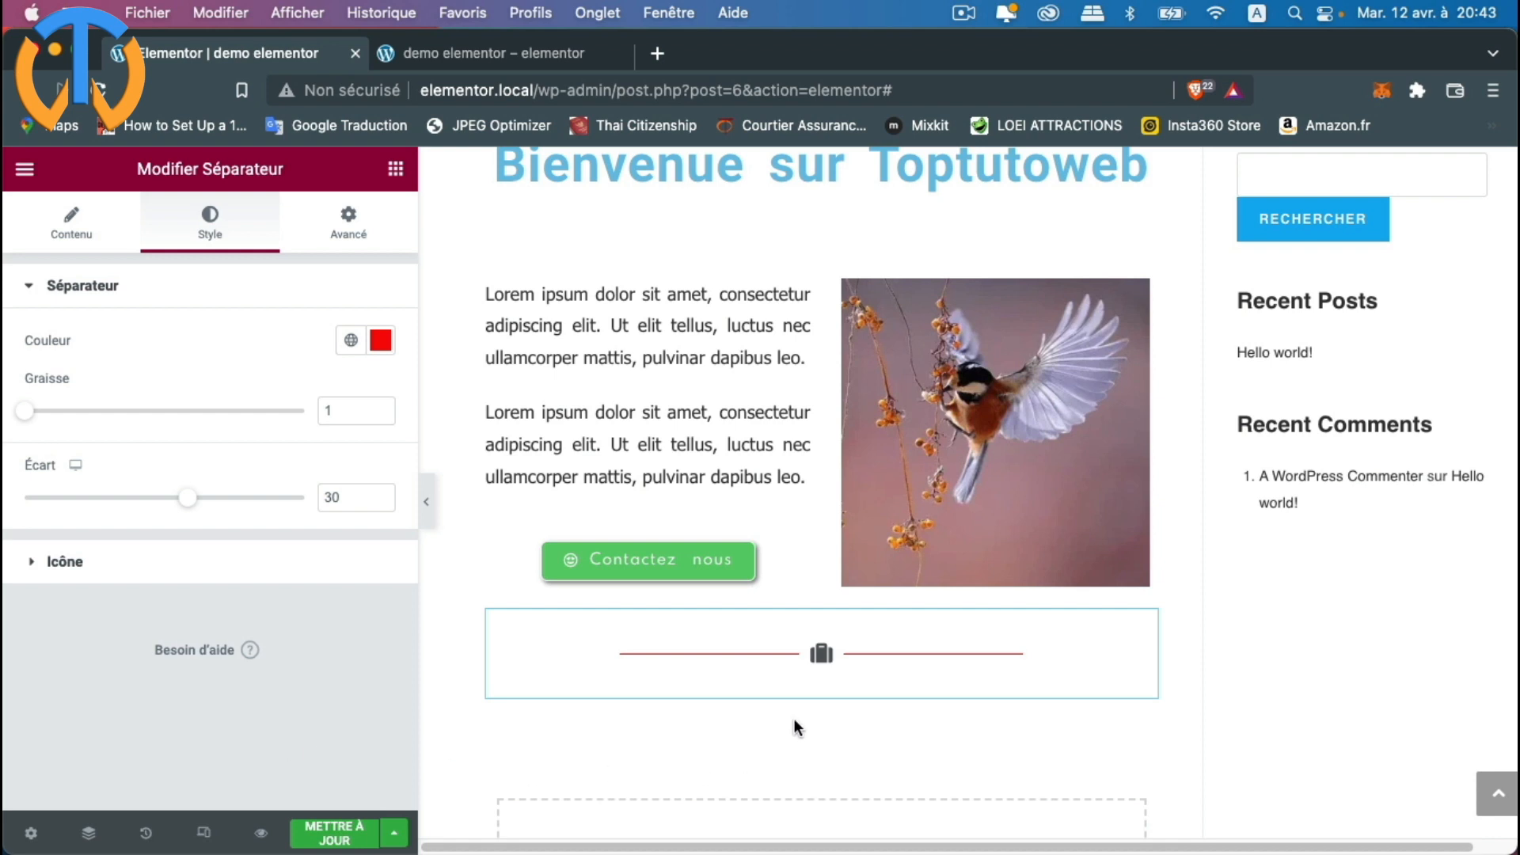
Step: Try the Rempli view on the separator's icon and switch its view to Encadré
{"action": "left_click", "coordinate": [31, 288]}
{"action": "left_click", "coordinate": [32, 345]}
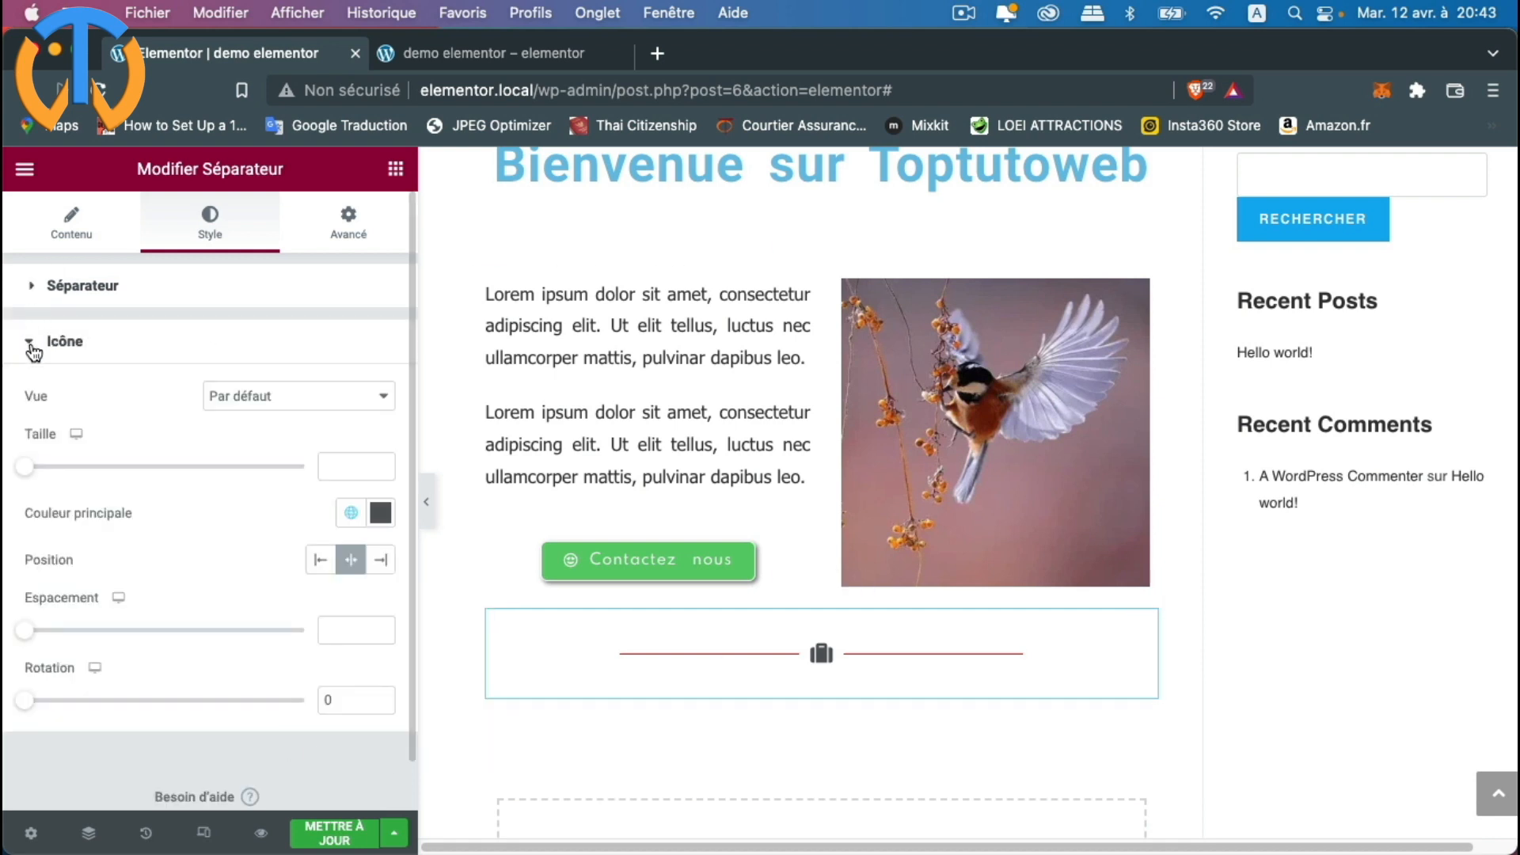
{"action": "left_click", "coordinate": [287, 397]}
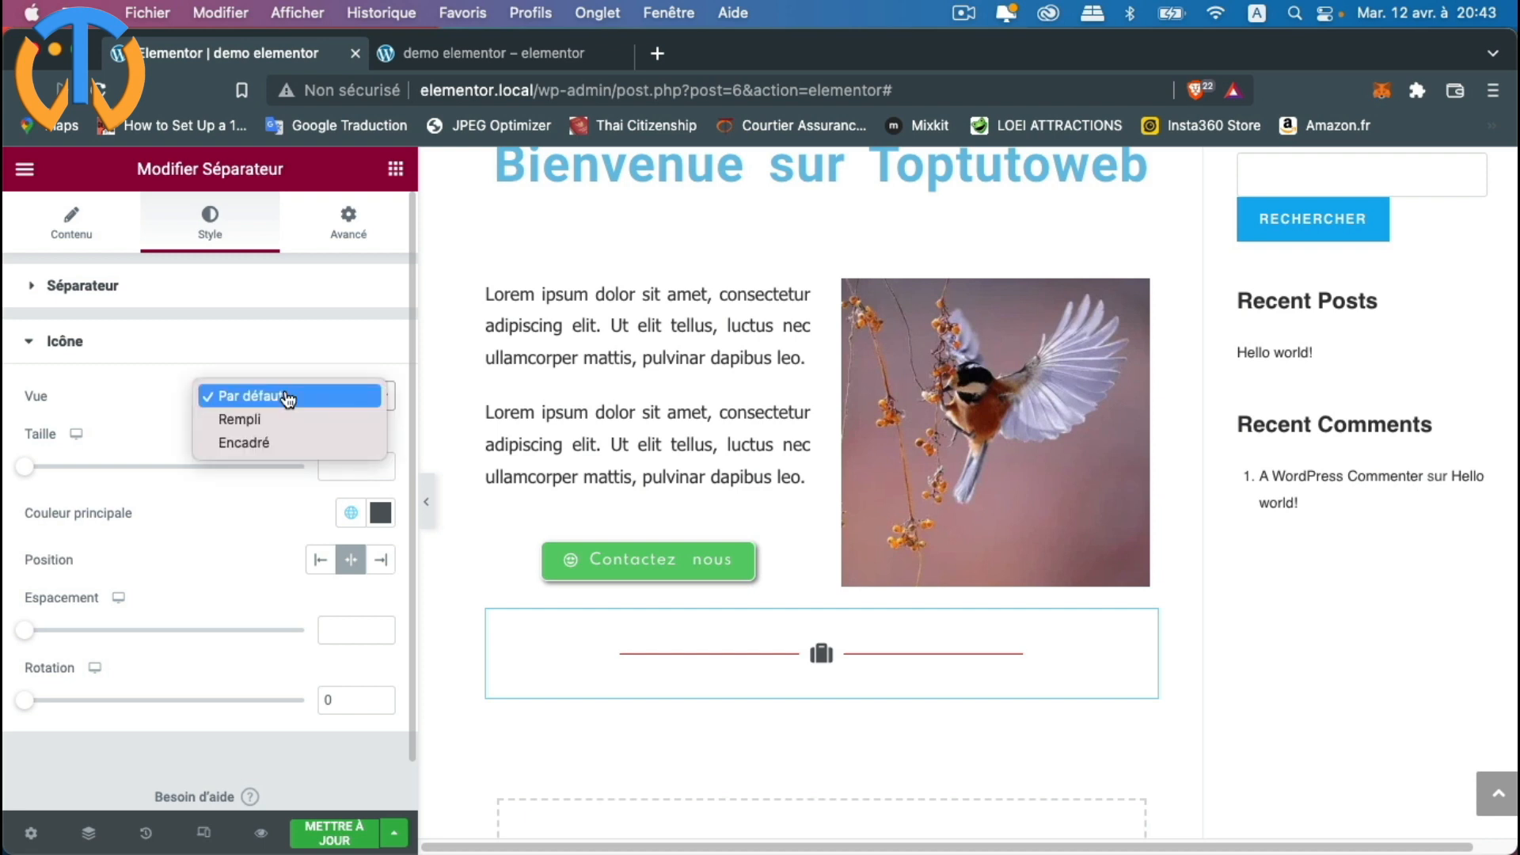
{"action": "left_click", "coordinate": [283, 420]}
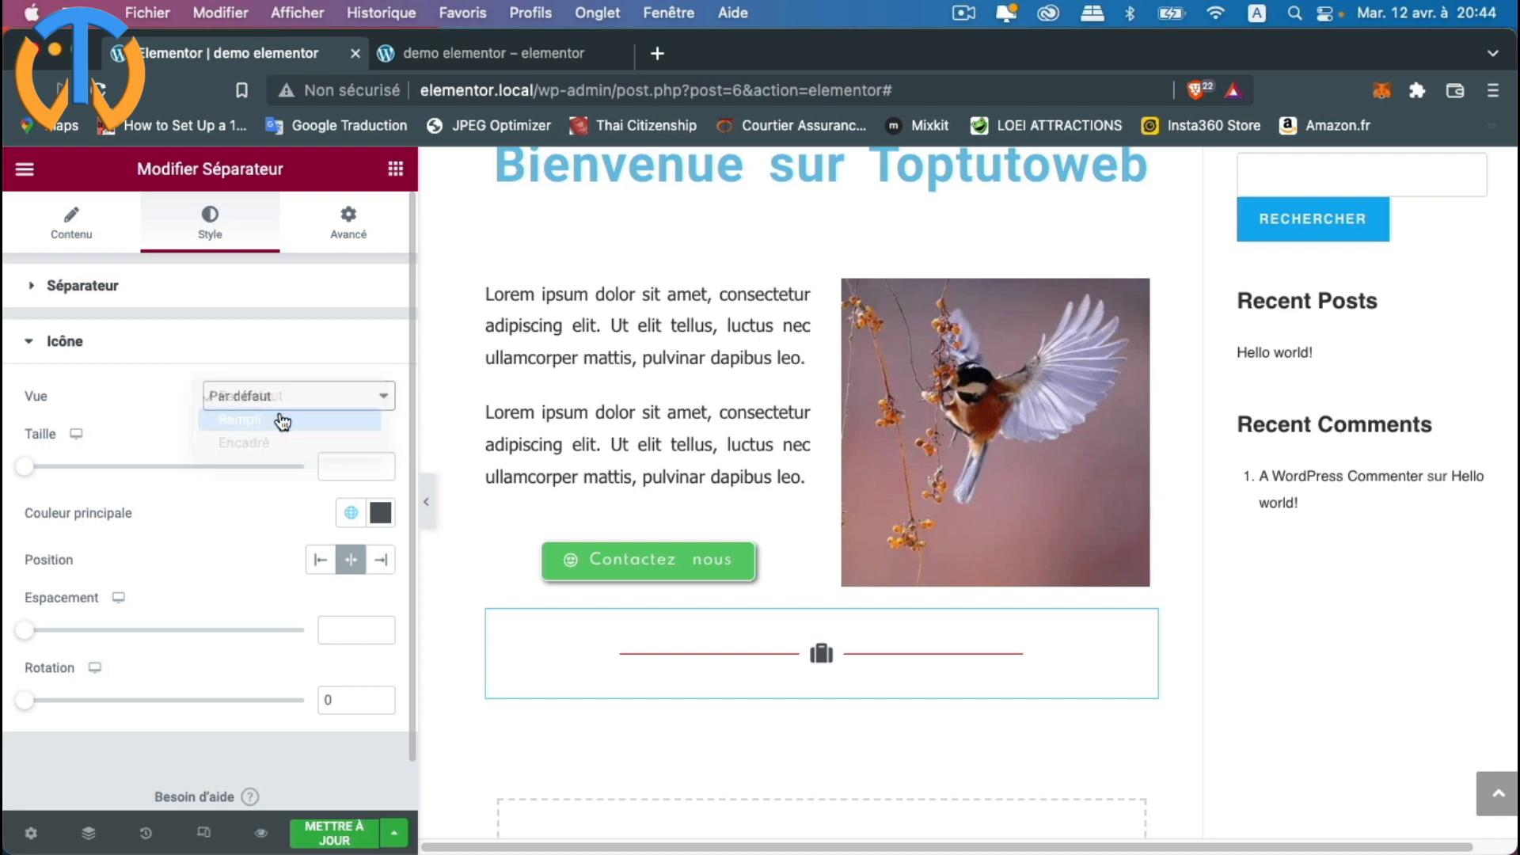
{"action": "left_click", "coordinate": [285, 408]}
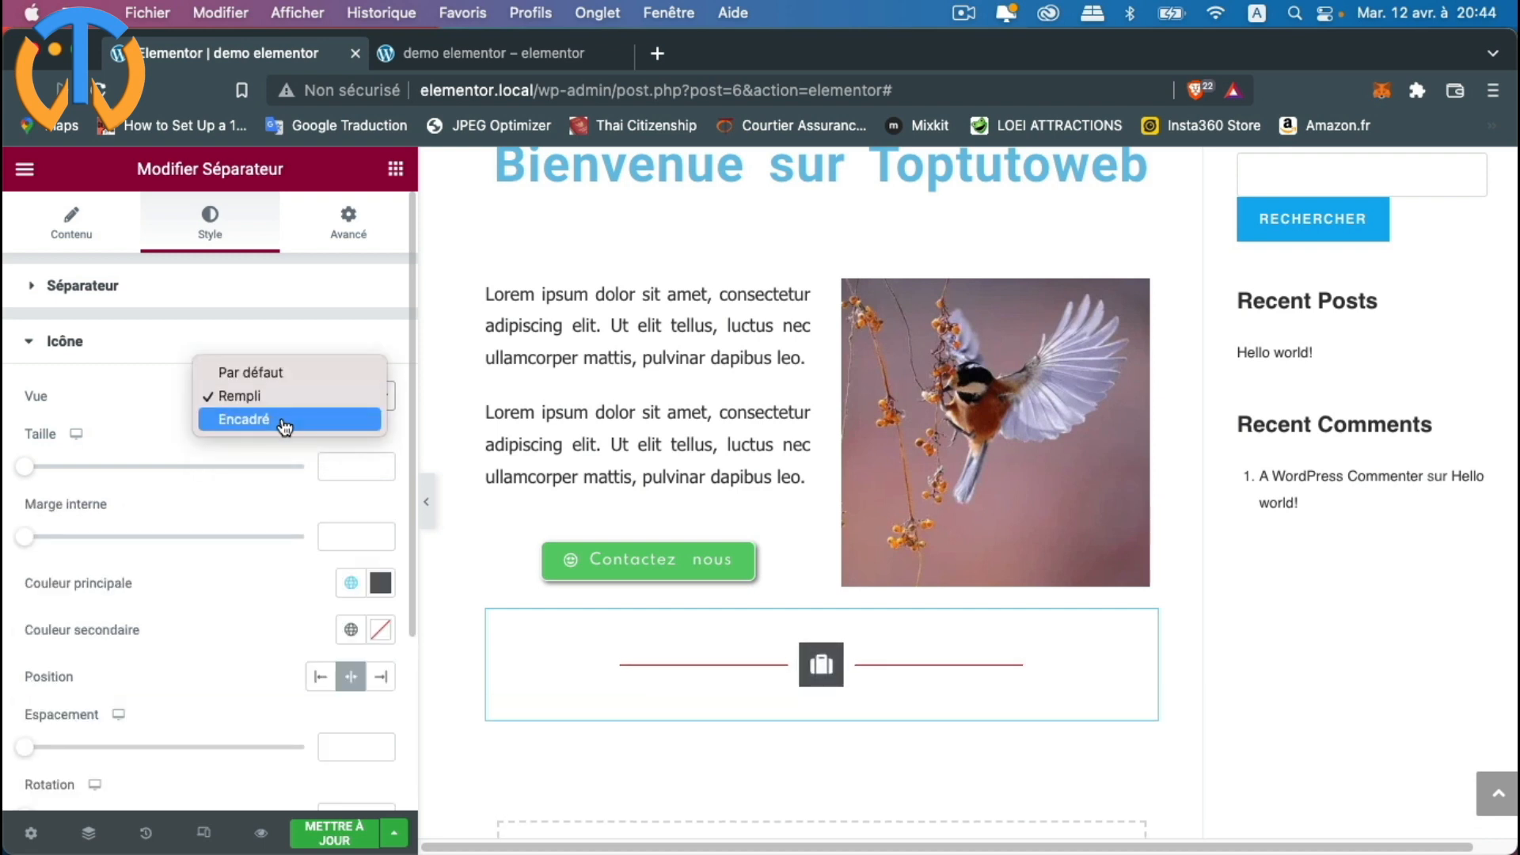
{"action": "left_click", "coordinate": [286, 420]}
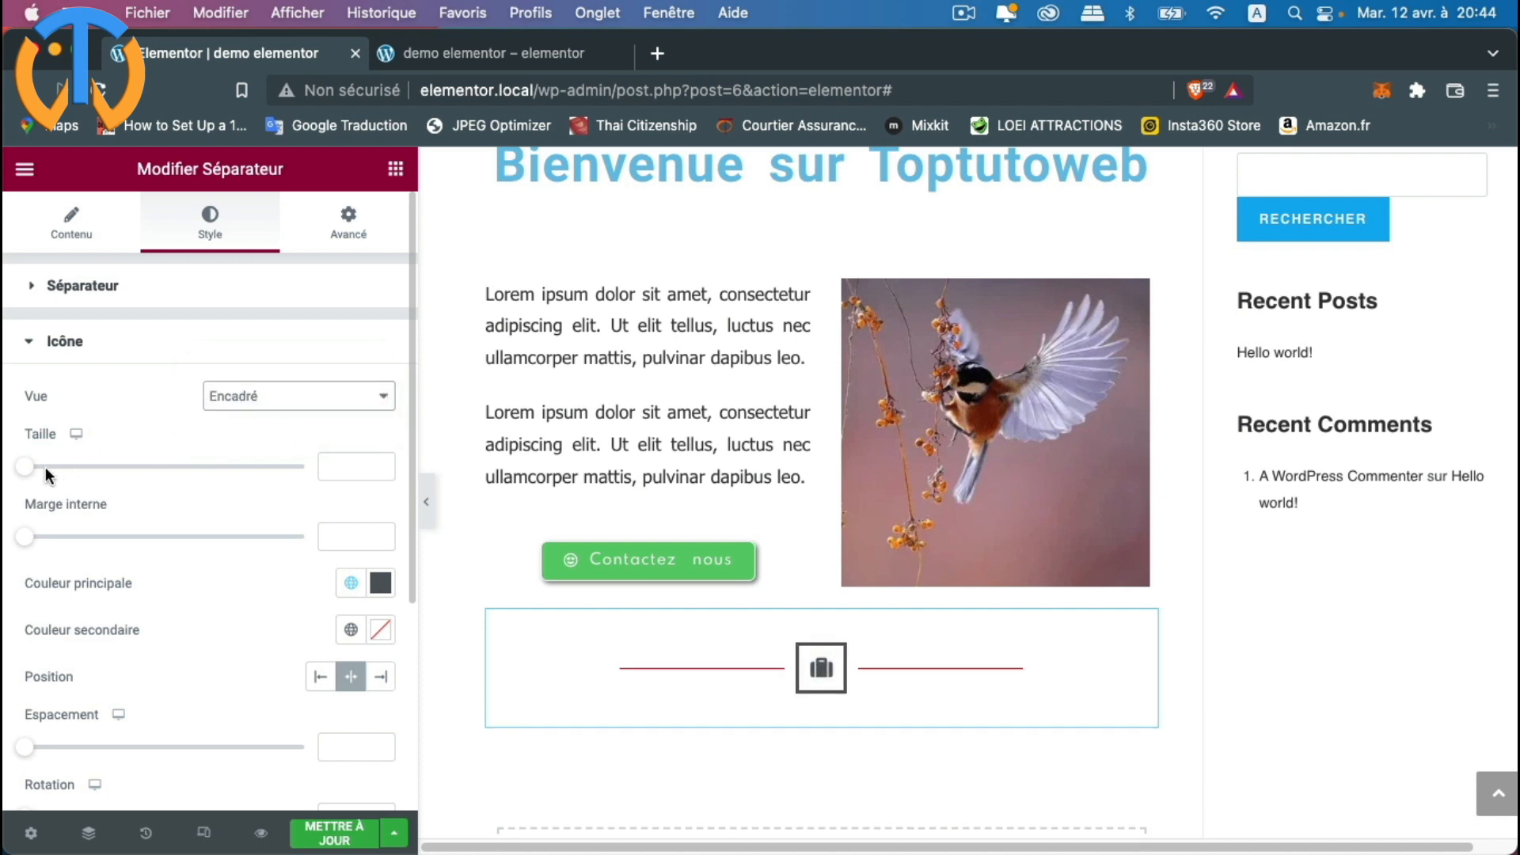
Step: Set the icon's size to 25, inner margin to 5 and rotation to 17, with a thicker border and rounded corners
{"action": "mouse_move", "coordinate": [24, 468]}
{"action": "left_mouse_down"}
{"action": "mouse_move", "coordinate": [59, 467]}
{"action": "mouse_move", "coordinate": [41, 467]}
{"action": "left_mouse_up"}
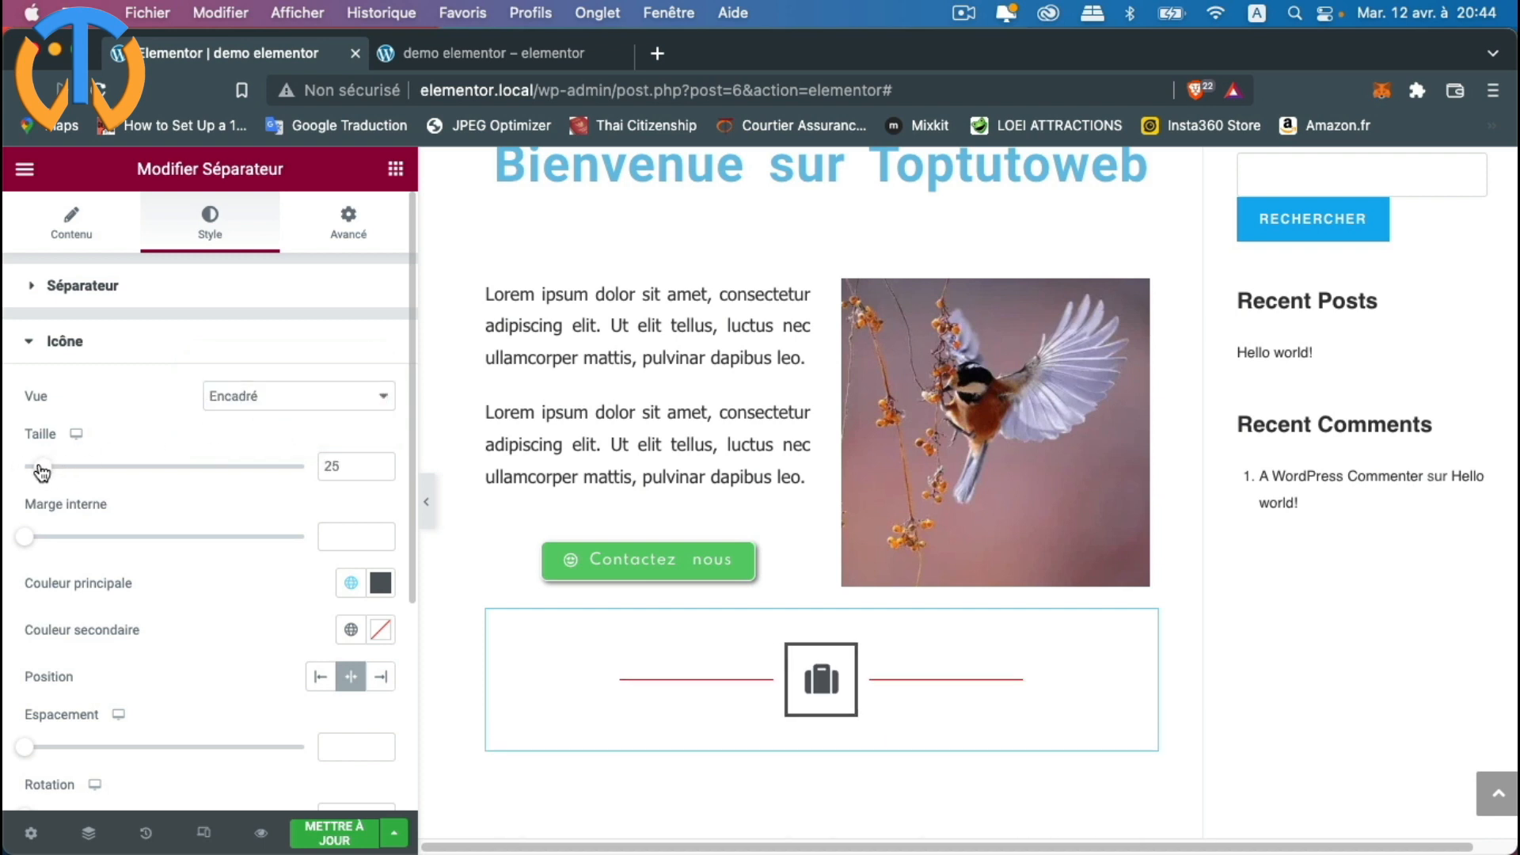
{"action": "mouse_move", "coordinate": [24, 536]}
{"action": "left_mouse_down"}
{"action": "mouse_move", "coordinate": [85, 537]}
{"action": "mouse_move", "coordinate": [38, 537]}
{"action": "left_mouse_up"}
{"action": "scroll", "coordinate": [165, 715], "scroll_direction": "down", "scroll_amount": 3}
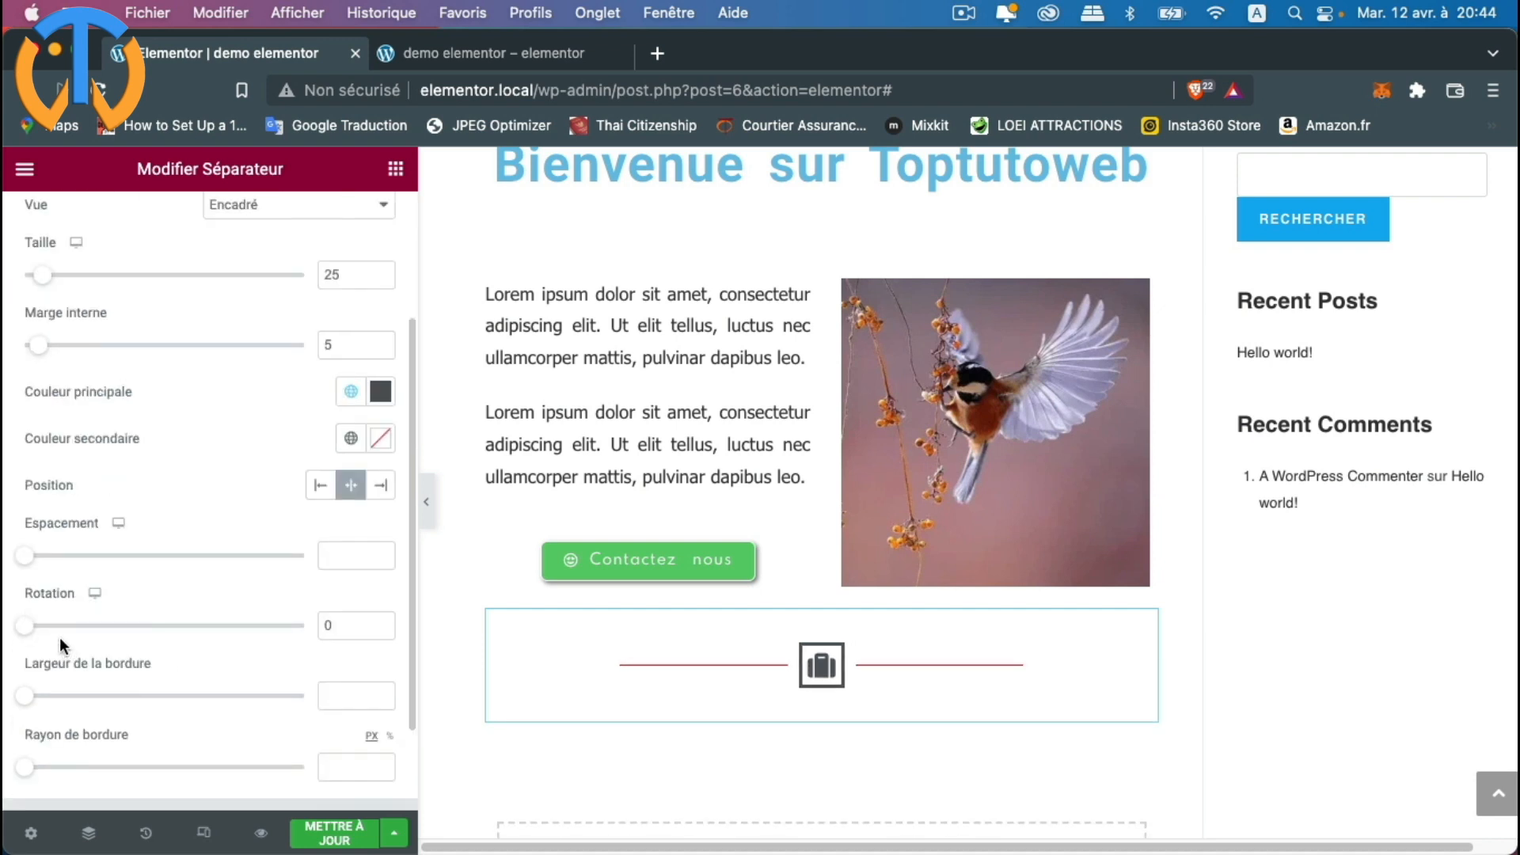
{"action": "left_click_drag", "start_coordinate": [29, 631], "coordinate": [44, 629]}
{"action": "left_click_drag", "start_coordinate": [27, 698], "coordinate": [77, 697]}
{"action": "left_click_drag", "start_coordinate": [41, 765], "coordinate": [97, 767]}
{"action": "scroll", "coordinate": [245, 625], "scroll_direction": "up", "scroll_amount": 5}
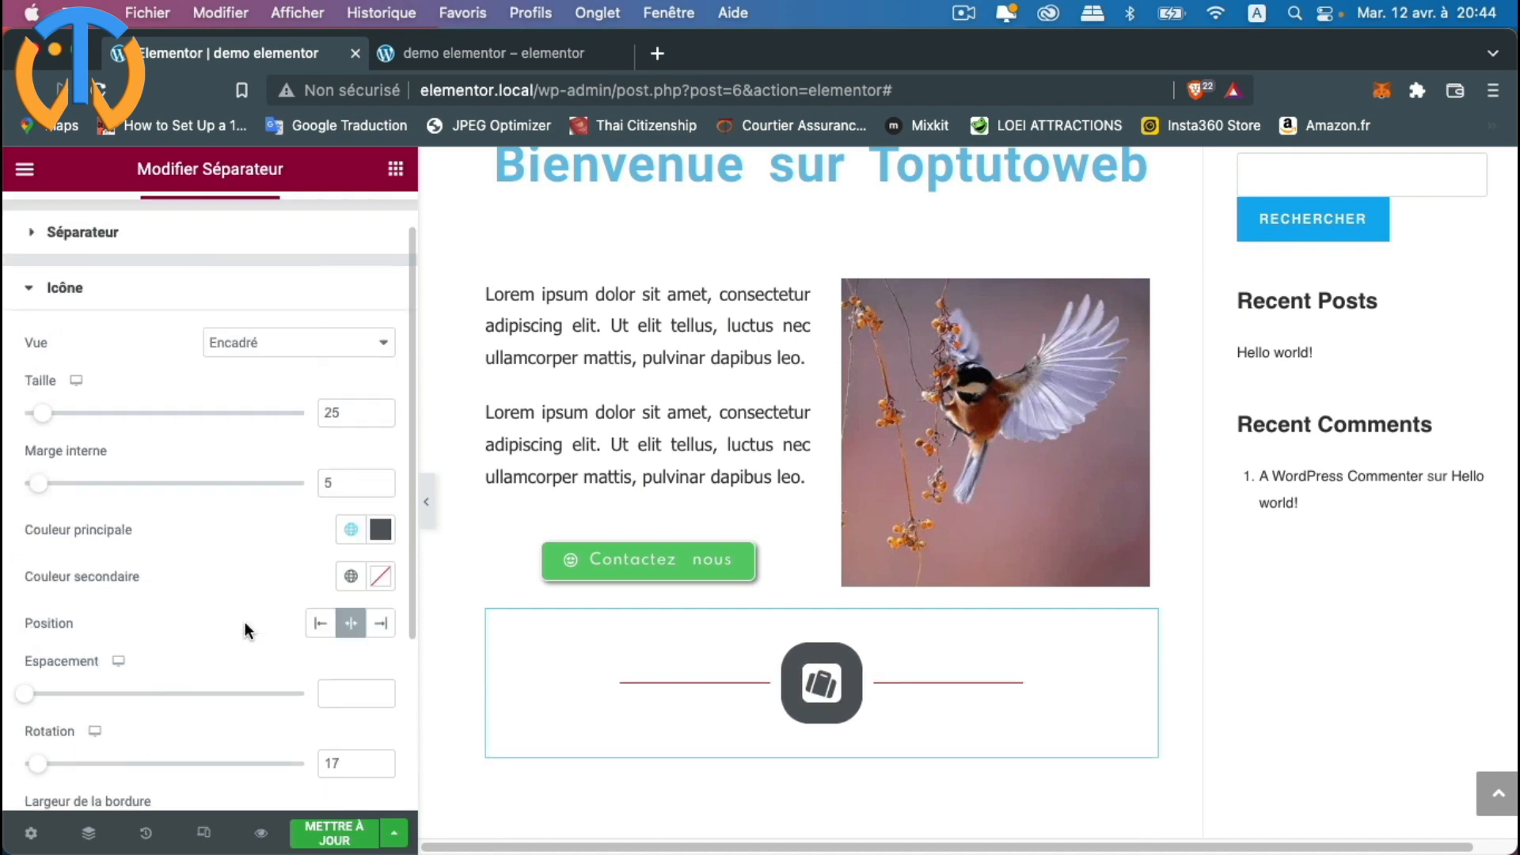
{"action": "left_click", "coordinate": [29, 345]}
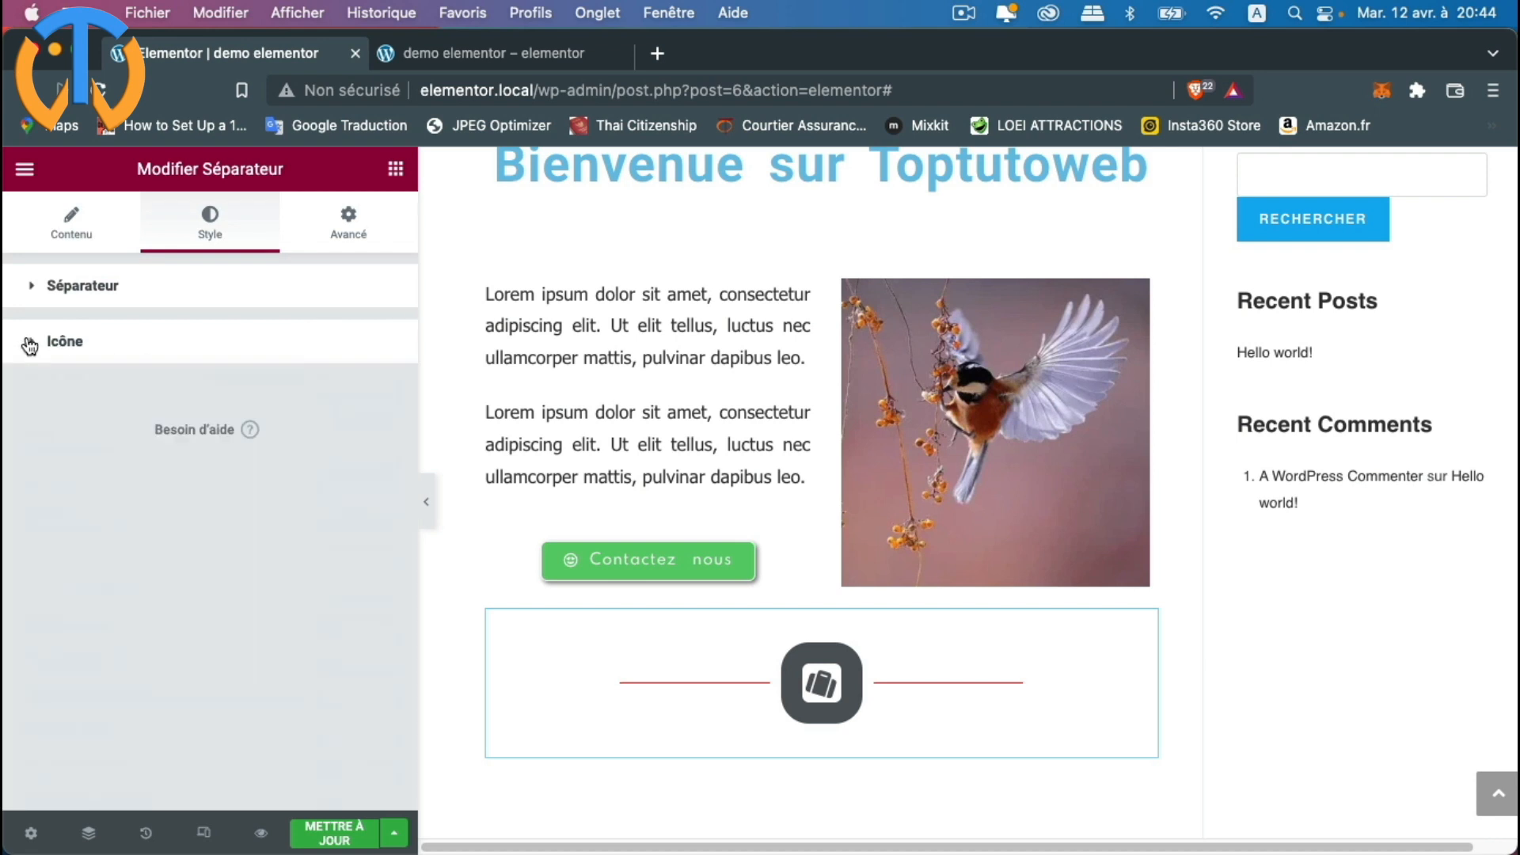
Step: Set the separator's added element to Aucun and change the line colour to grey #9E9E9E
{"action": "left_click", "coordinate": [73, 218]}
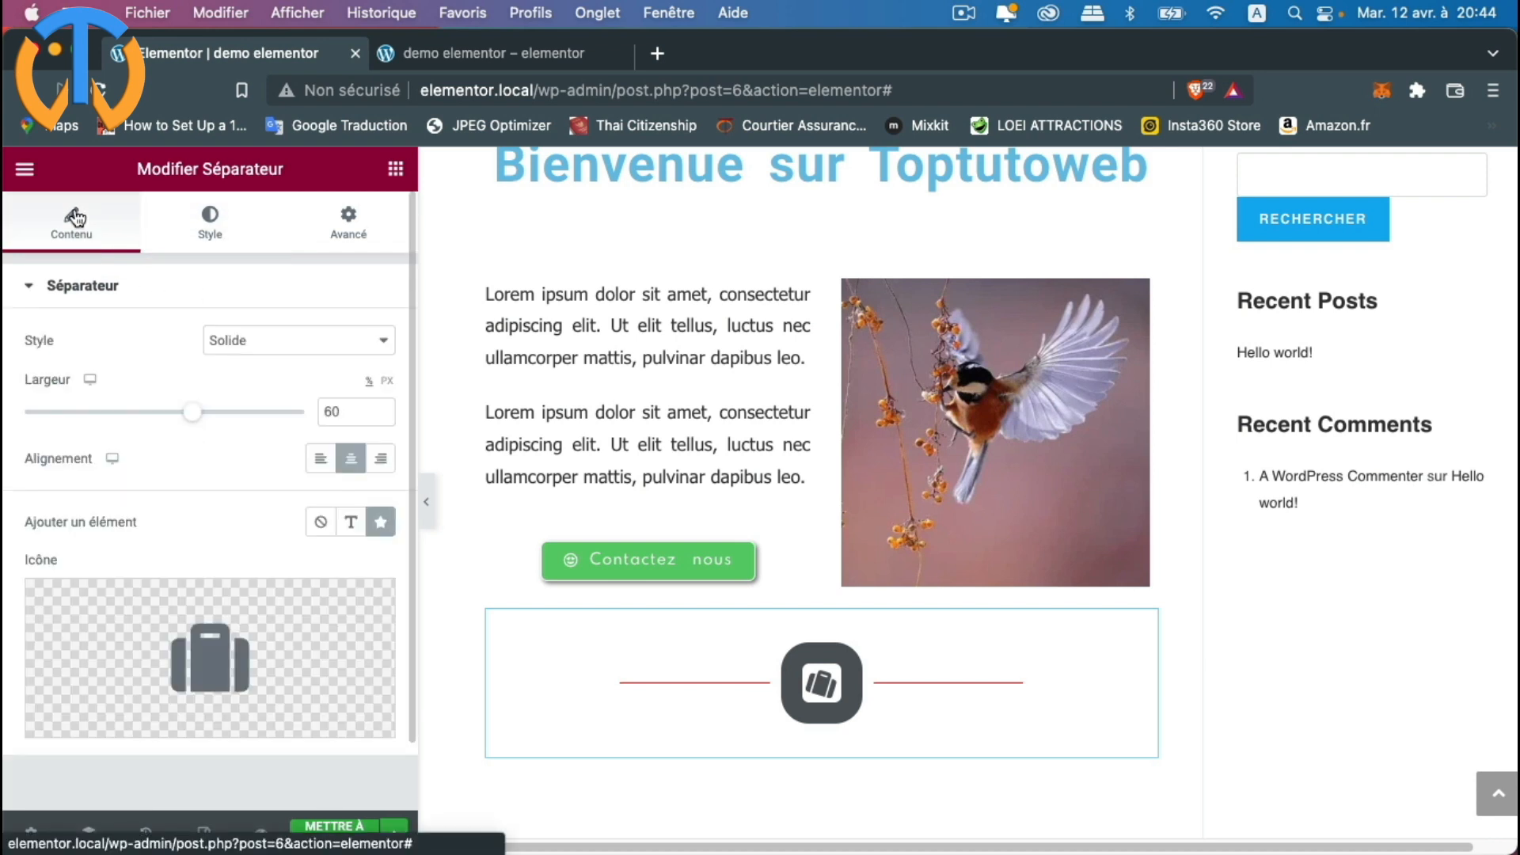
{"action": "left_click", "coordinate": [319, 523]}
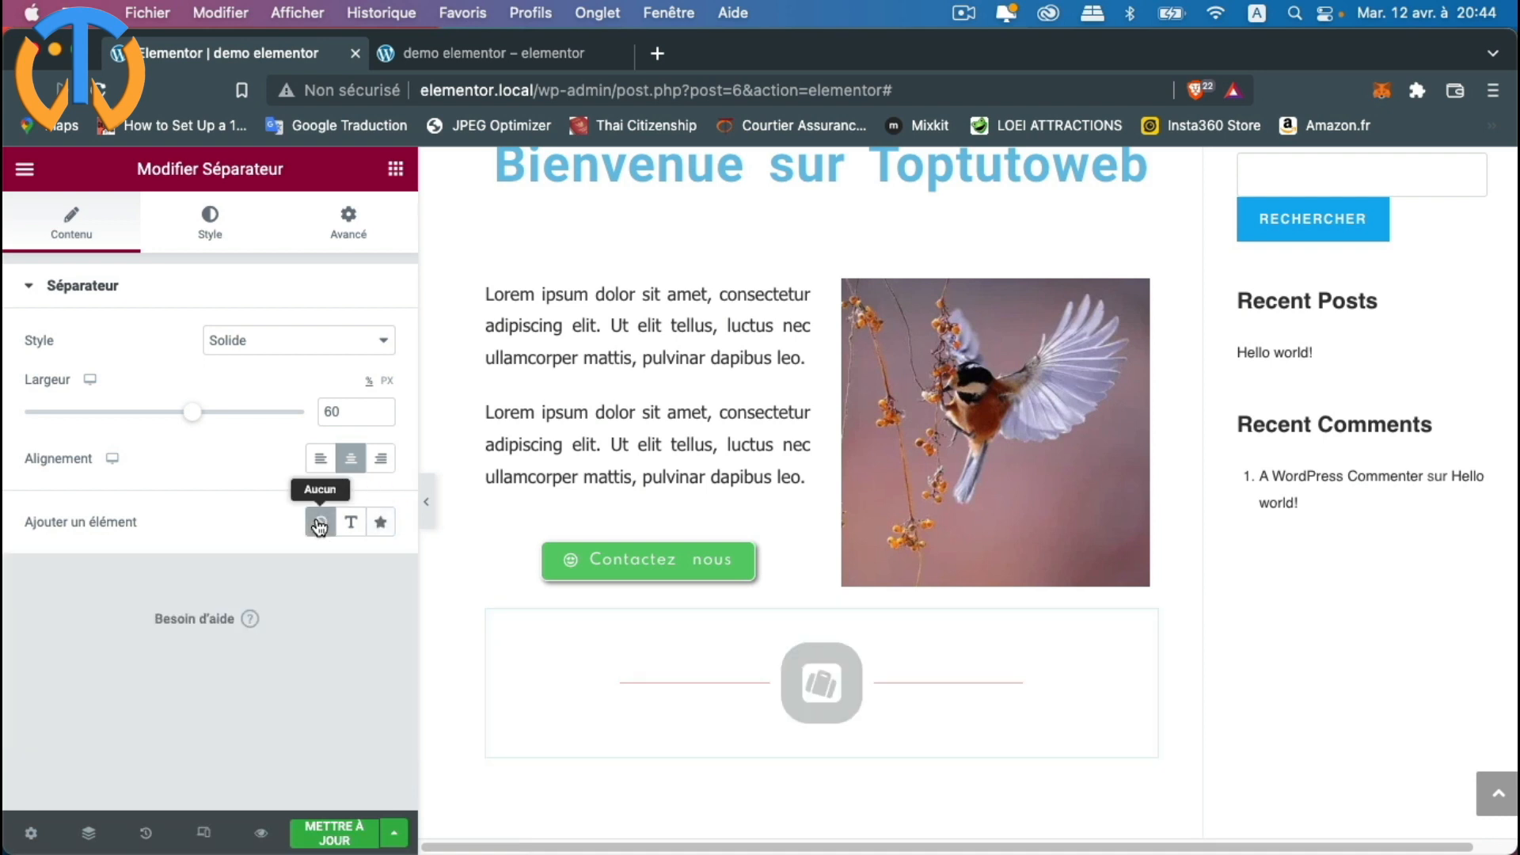
{"action": "left_click", "coordinate": [212, 229]}
{"action": "left_click", "coordinate": [381, 341]}
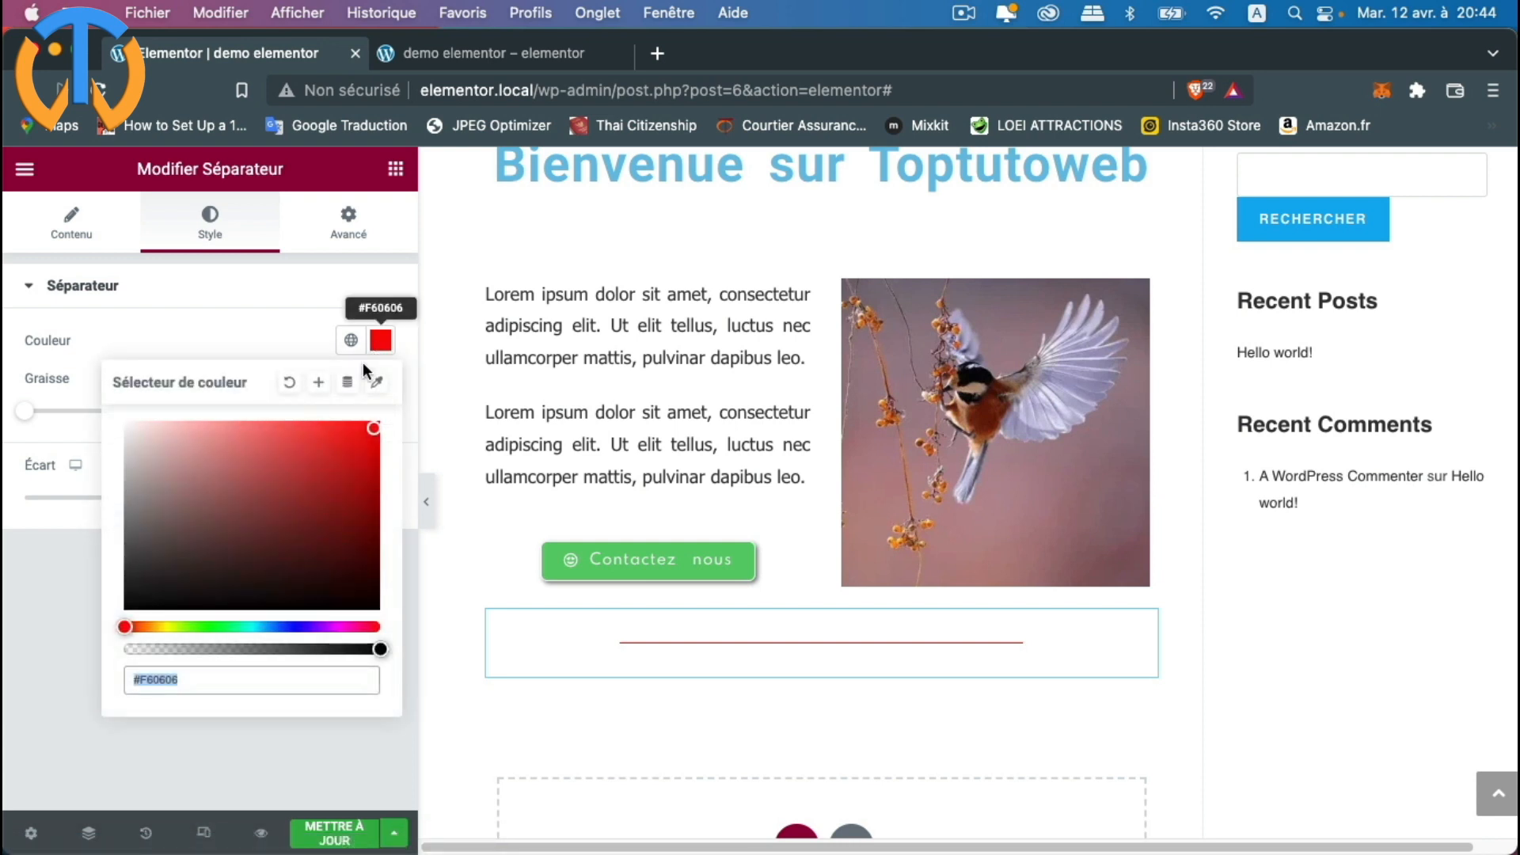
{"action": "left_click", "coordinate": [293, 598]}
{"action": "mouse_move", "coordinate": [293, 598]}
{"action": "left_mouse_down"}
{"action": "mouse_move", "coordinate": [131, 582]}
{"action": "mouse_move", "coordinate": [124, 493]}
{"action": "left_mouse_up"}
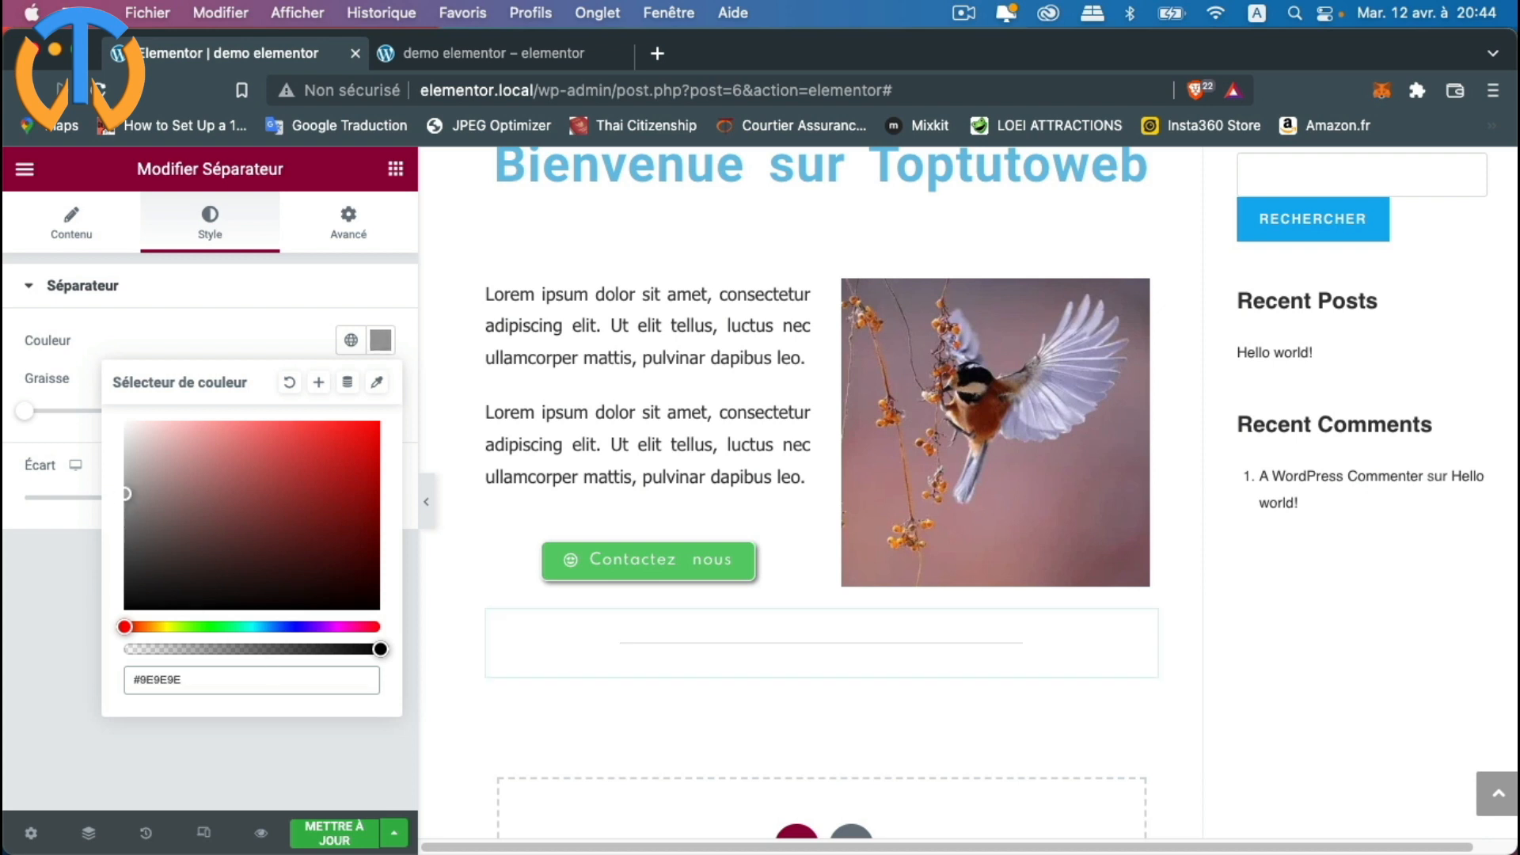
{"action": "left_click", "coordinate": [254, 316]}
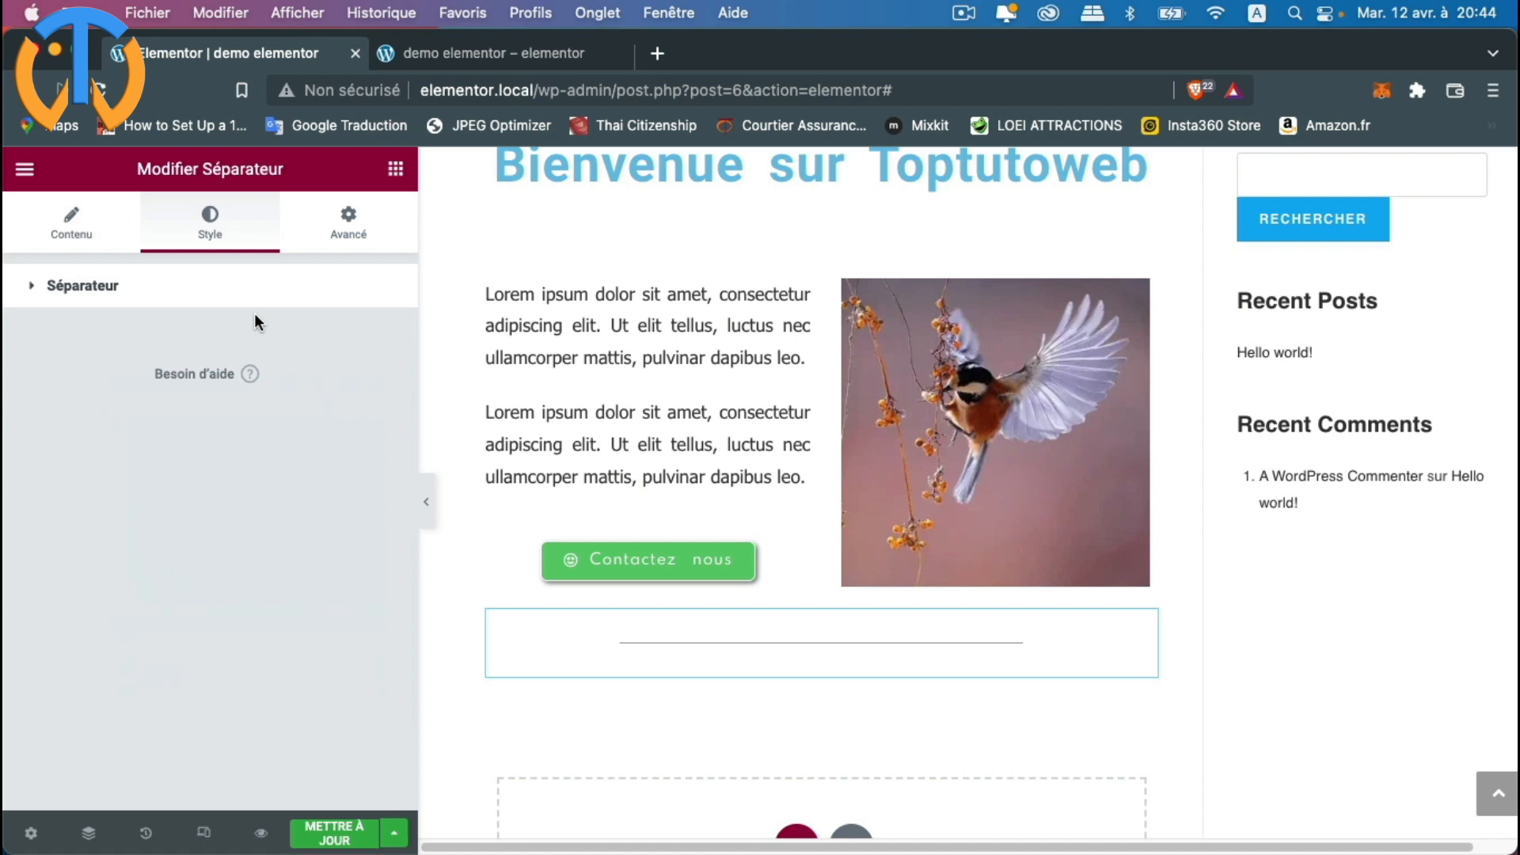
Step: Apply the Slide In Left entrance animation to the separator in its motion effects
{"action": "left_click", "coordinate": [346, 229]}
{"action": "scroll", "coordinate": [204, 530], "scroll_direction": "down", "scroll_amount": 5}
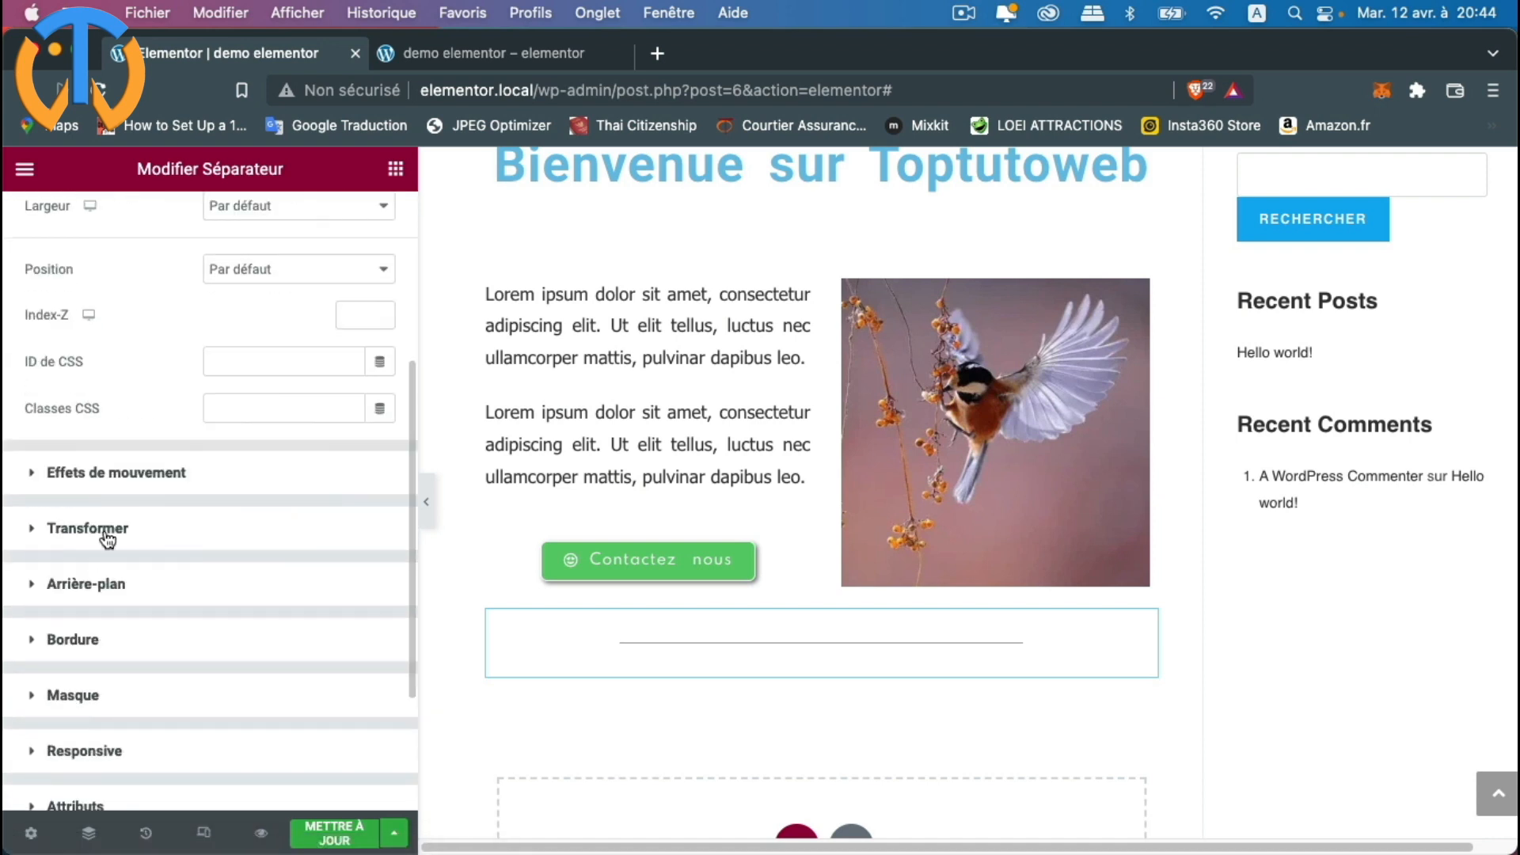
{"action": "left_click", "coordinate": [32, 472]}
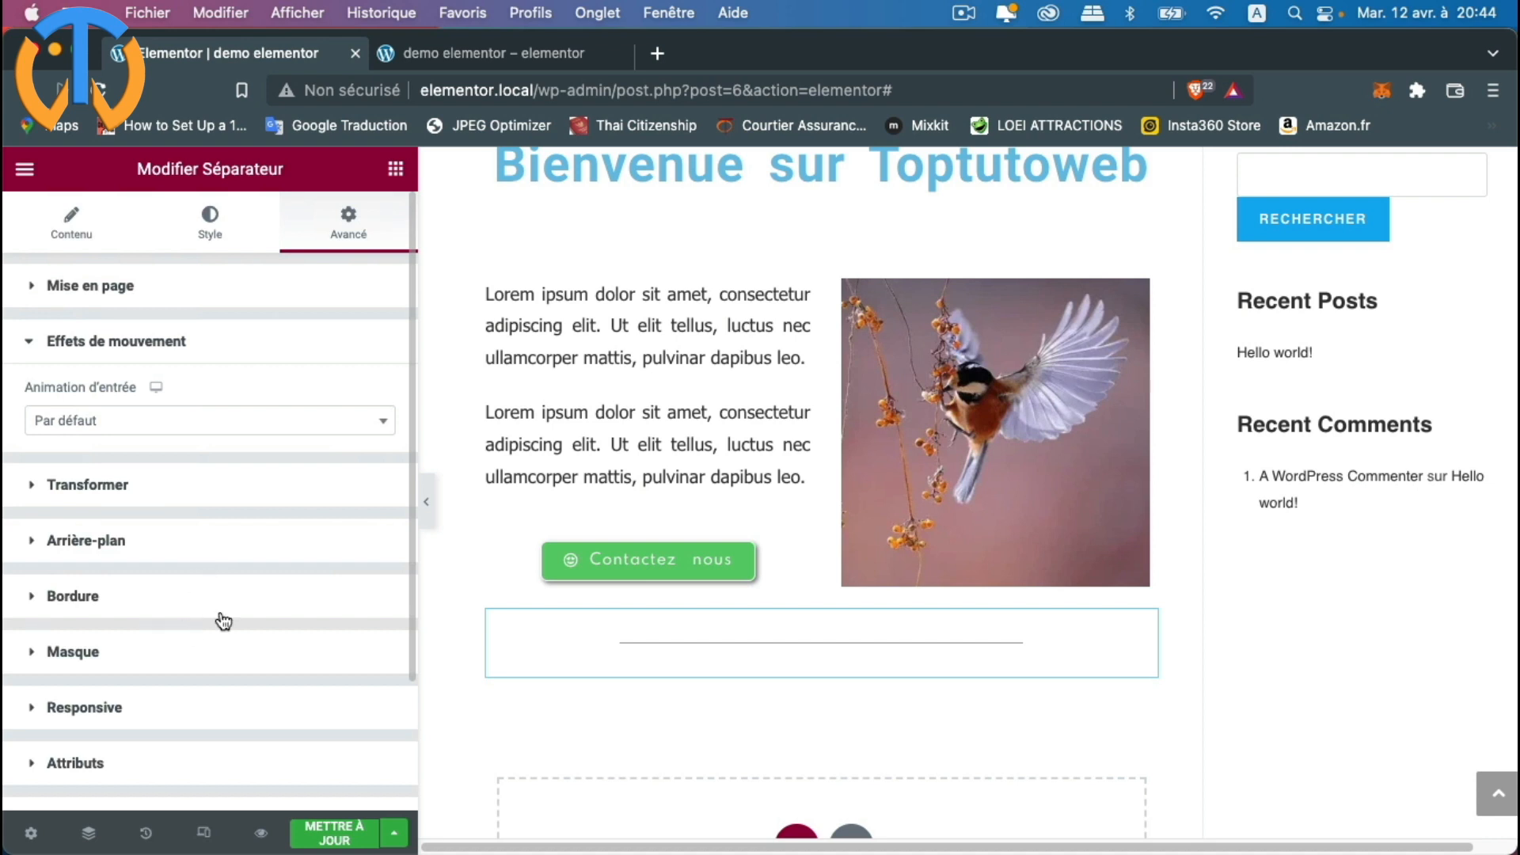
{"action": "left_click", "coordinate": [89, 420]}
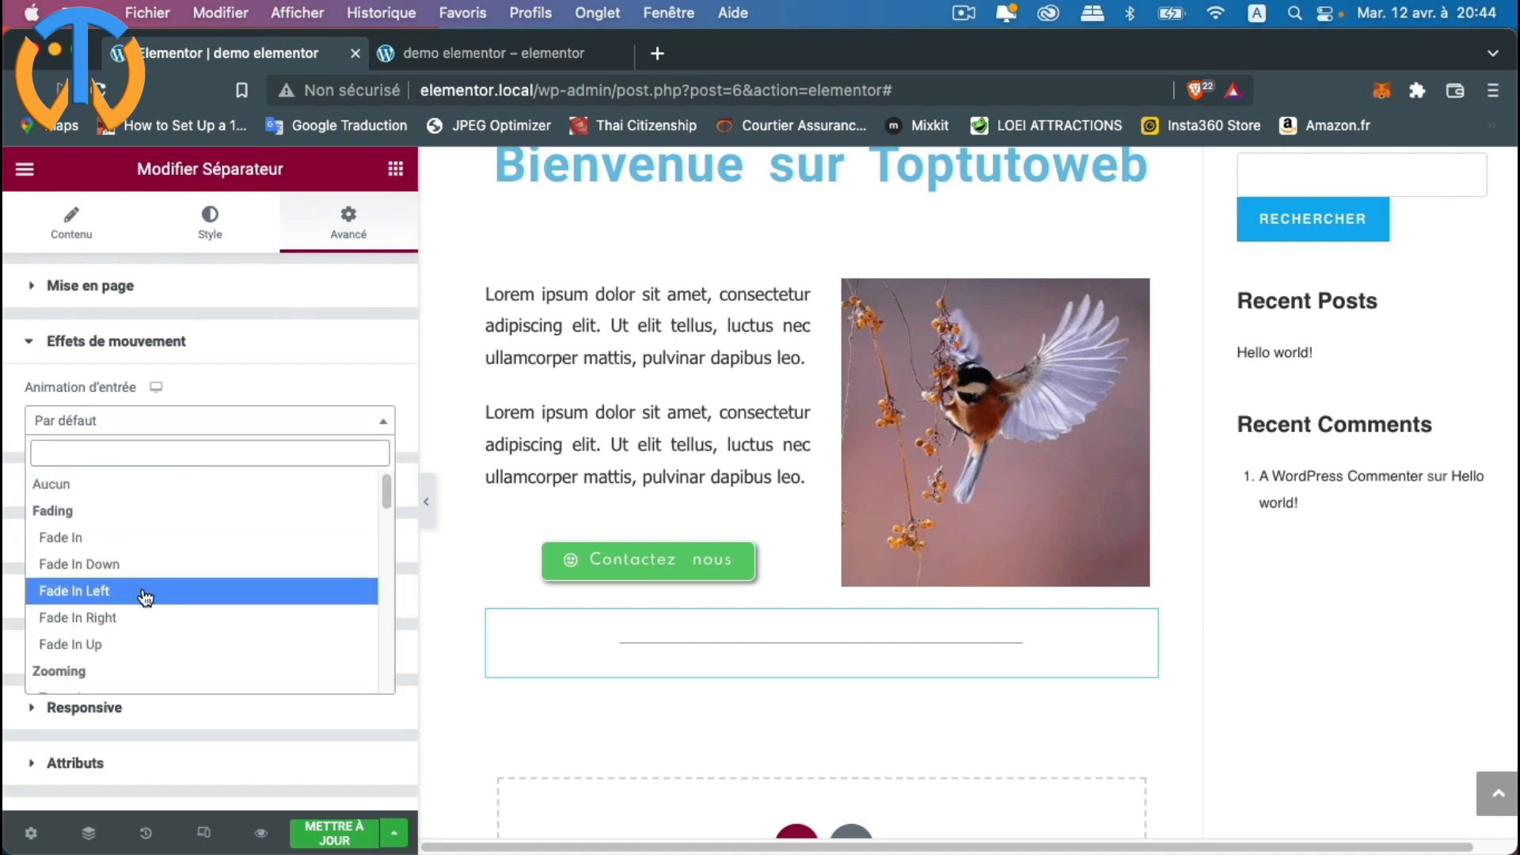
{"action": "scroll", "coordinate": [146, 600], "scroll_direction": "down", "scroll_amount": 12}
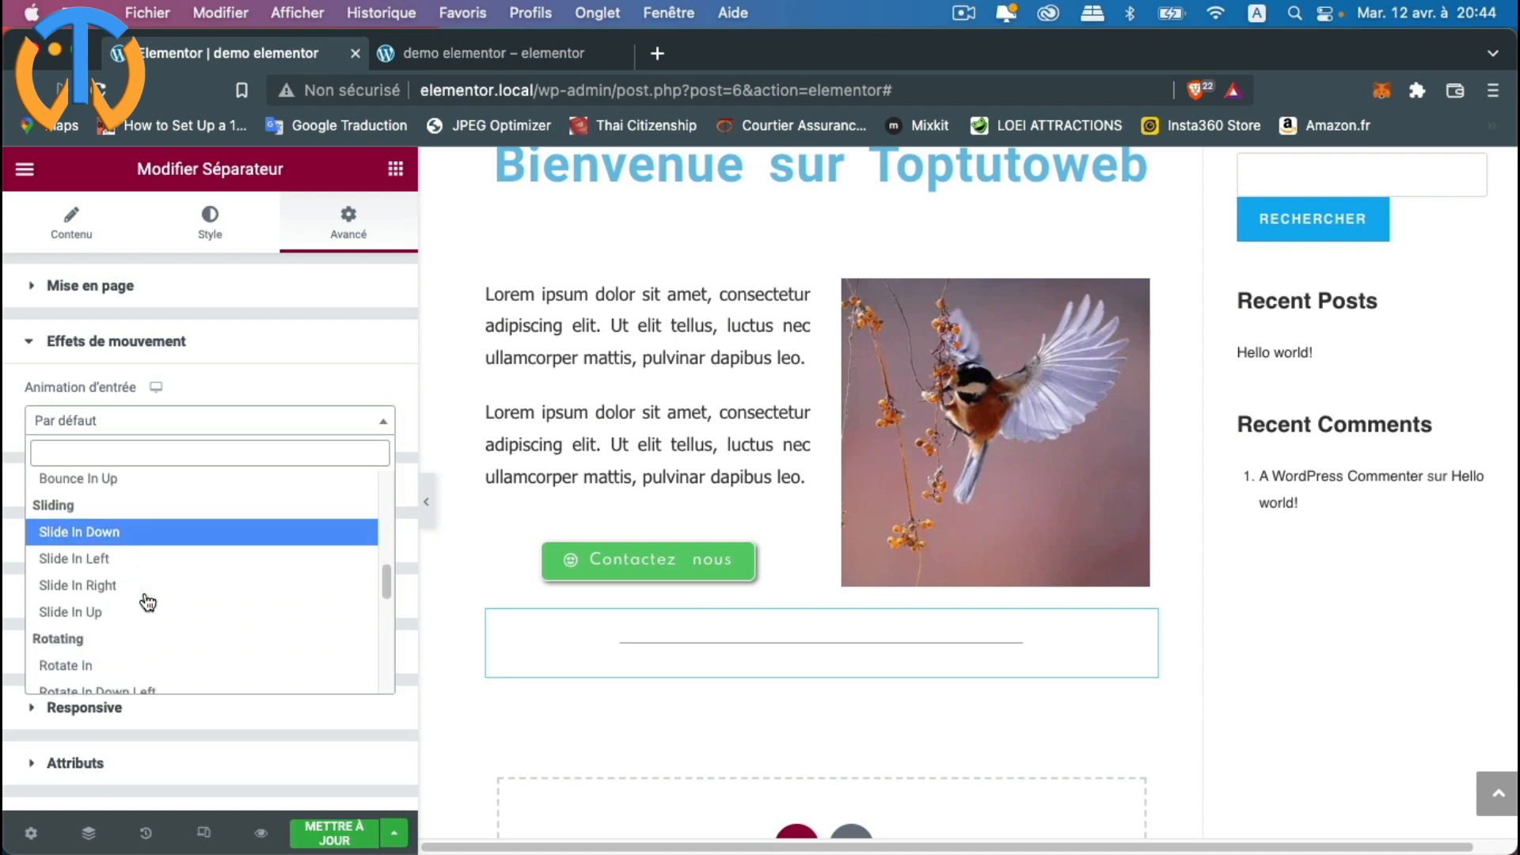
{"action": "left_click", "coordinate": [113, 559]}
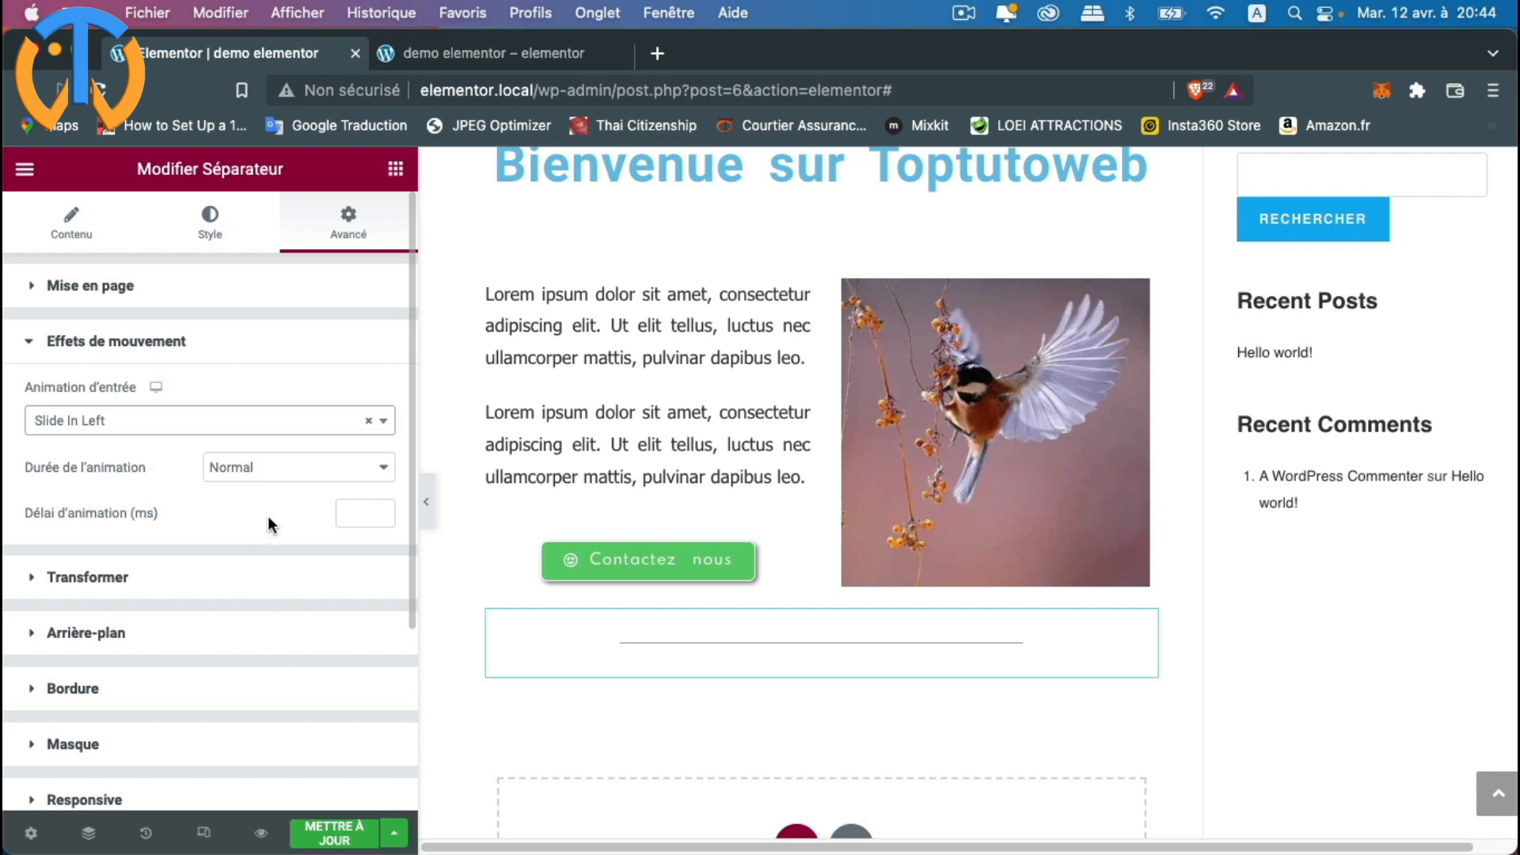
Step: Keep the separator's animation duration at Normal and update the page
{"action": "left_click", "coordinate": [267, 469]}
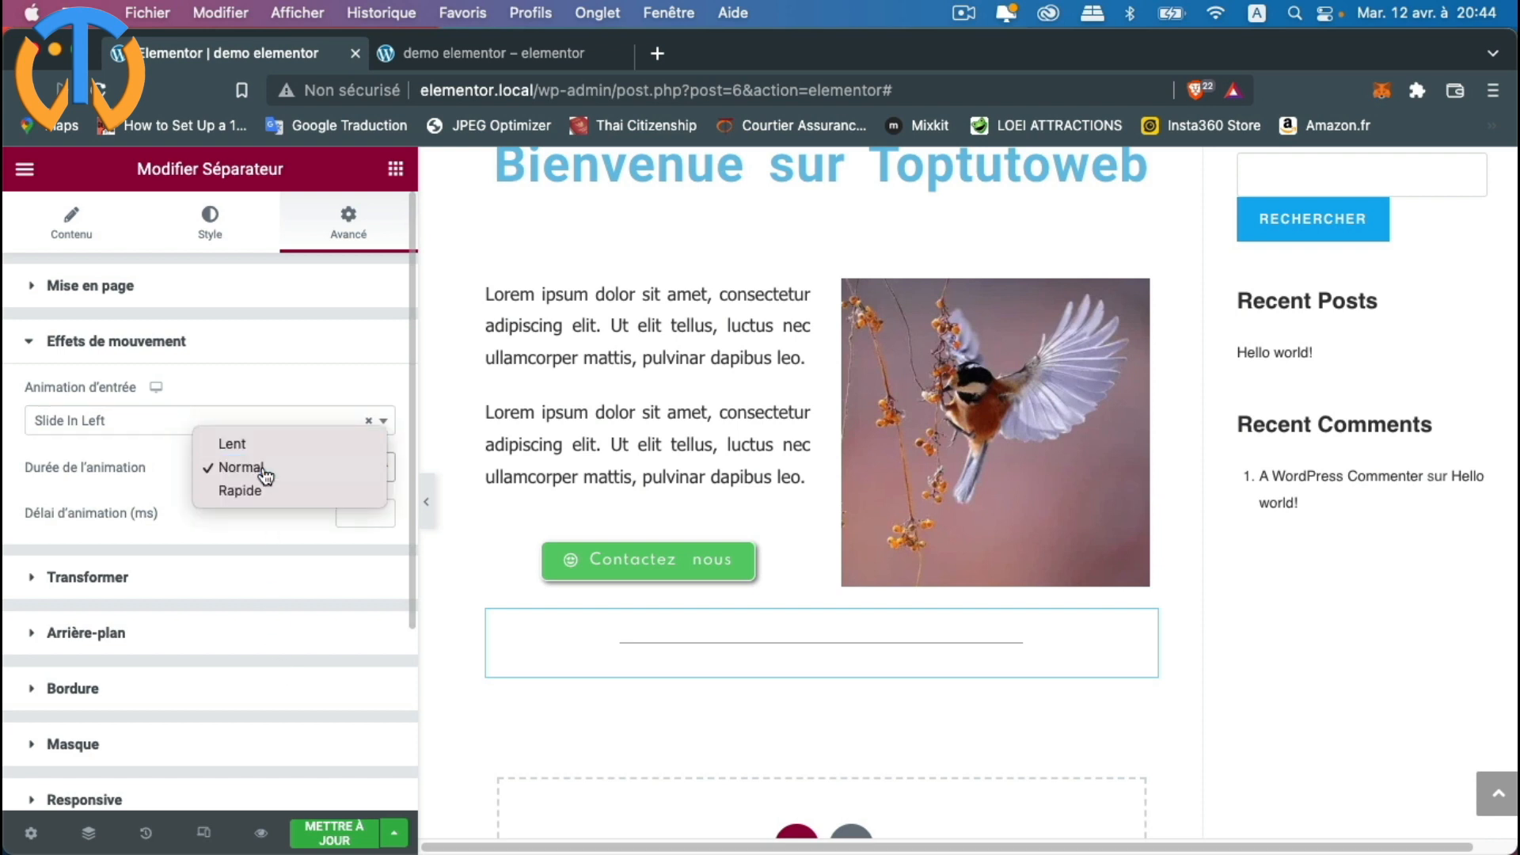
{"action": "left_click", "coordinate": [265, 468]}
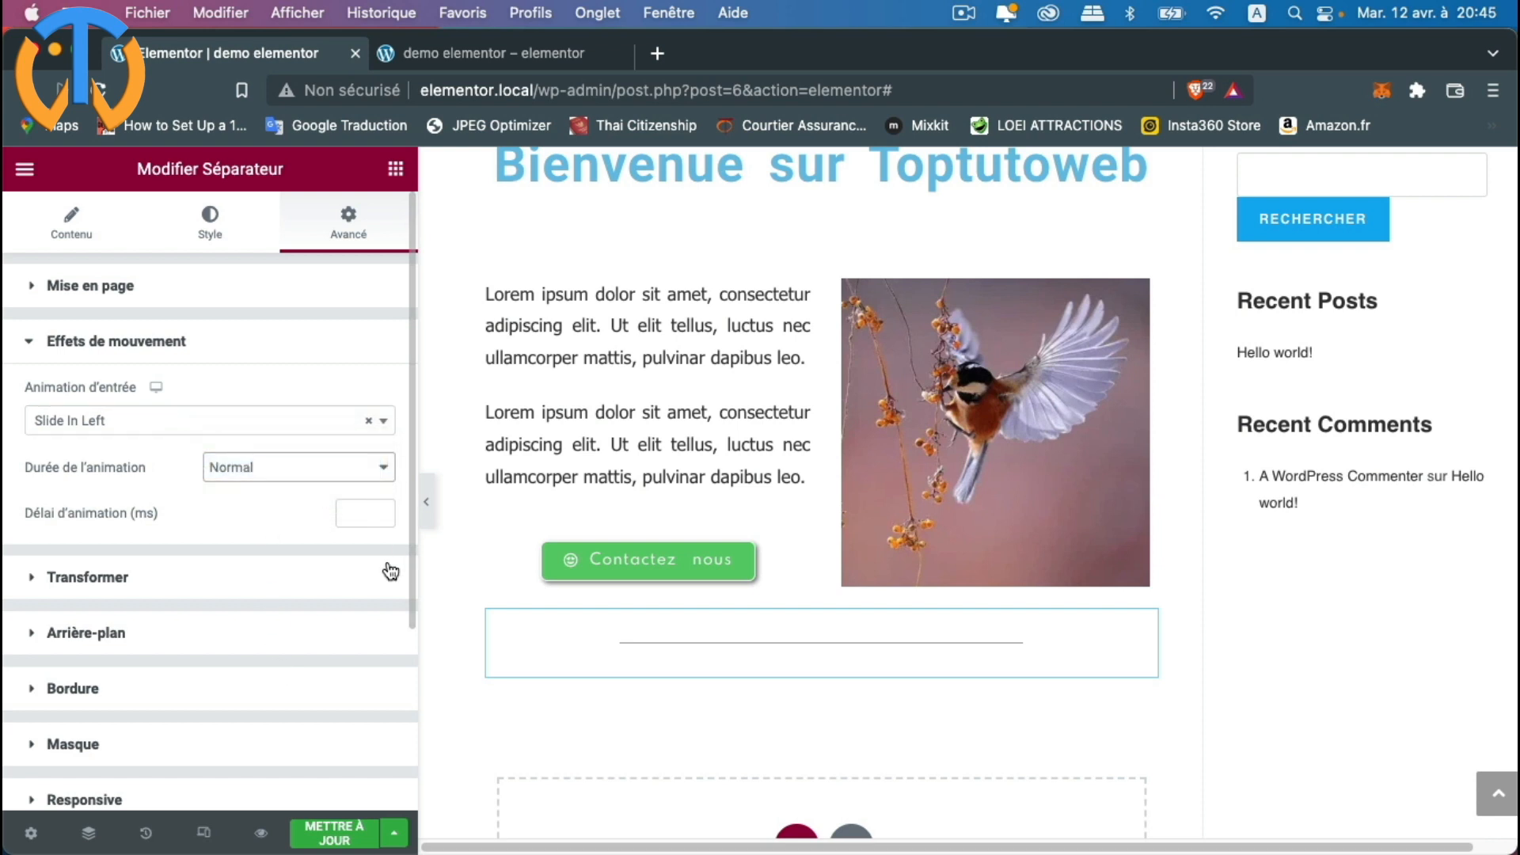
{"action": "left_click", "coordinate": [334, 833]}
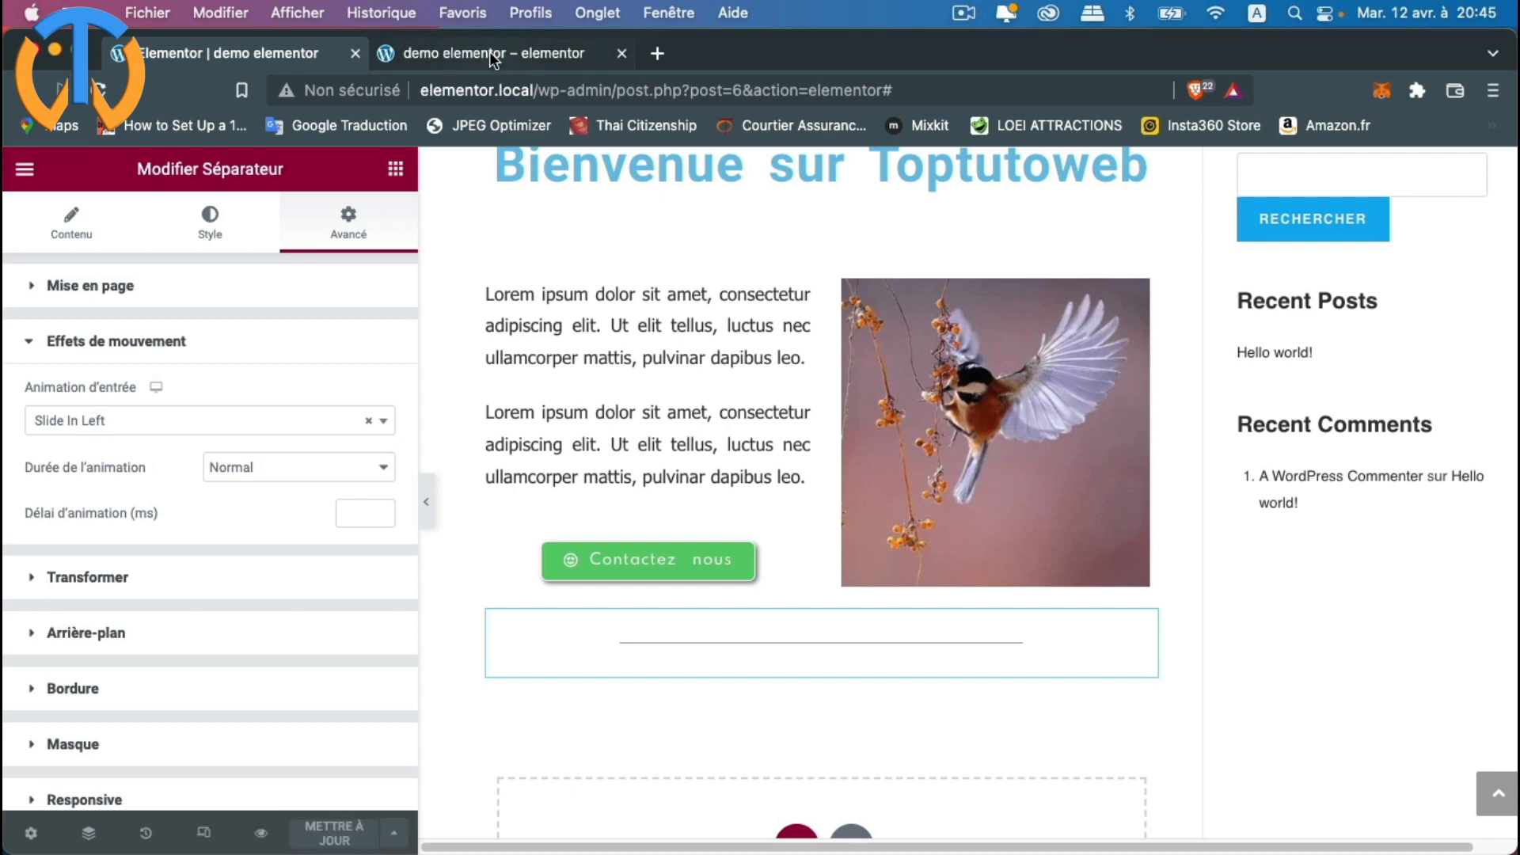
Step: Check the animated separator on the demo elementor preview page and return to the Elementor editor
{"action": "left_click", "coordinate": [489, 53]}
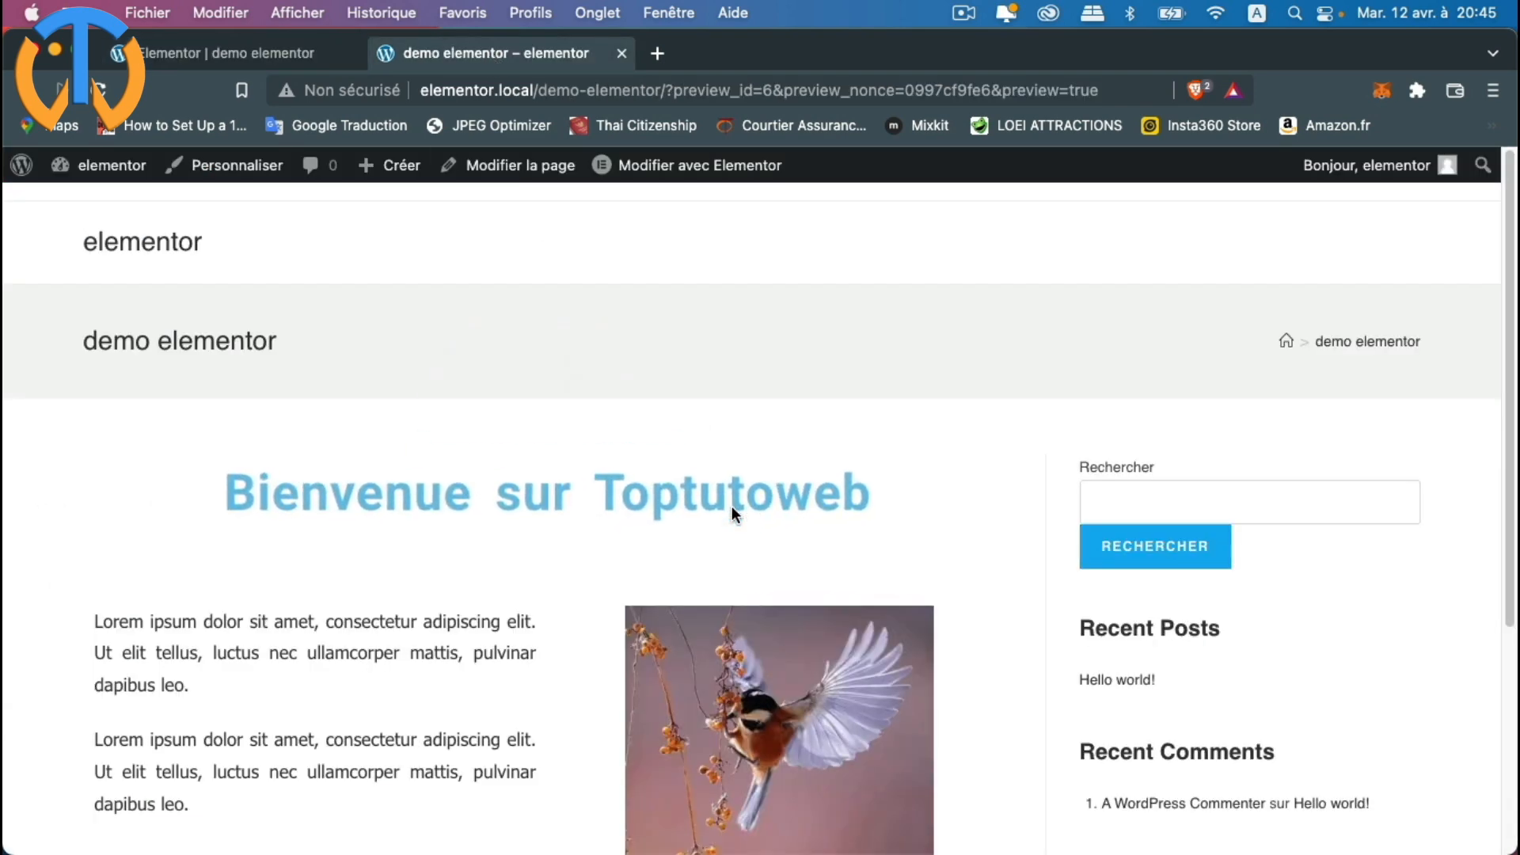
{"action": "scroll", "coordinate": [732, 535], "scroll_direction": "down", "scroll_amount": 2}
{"action": "scroll", "coordinate": [732, 534], "scroll_direction": "down", "scroll_amount": 2}
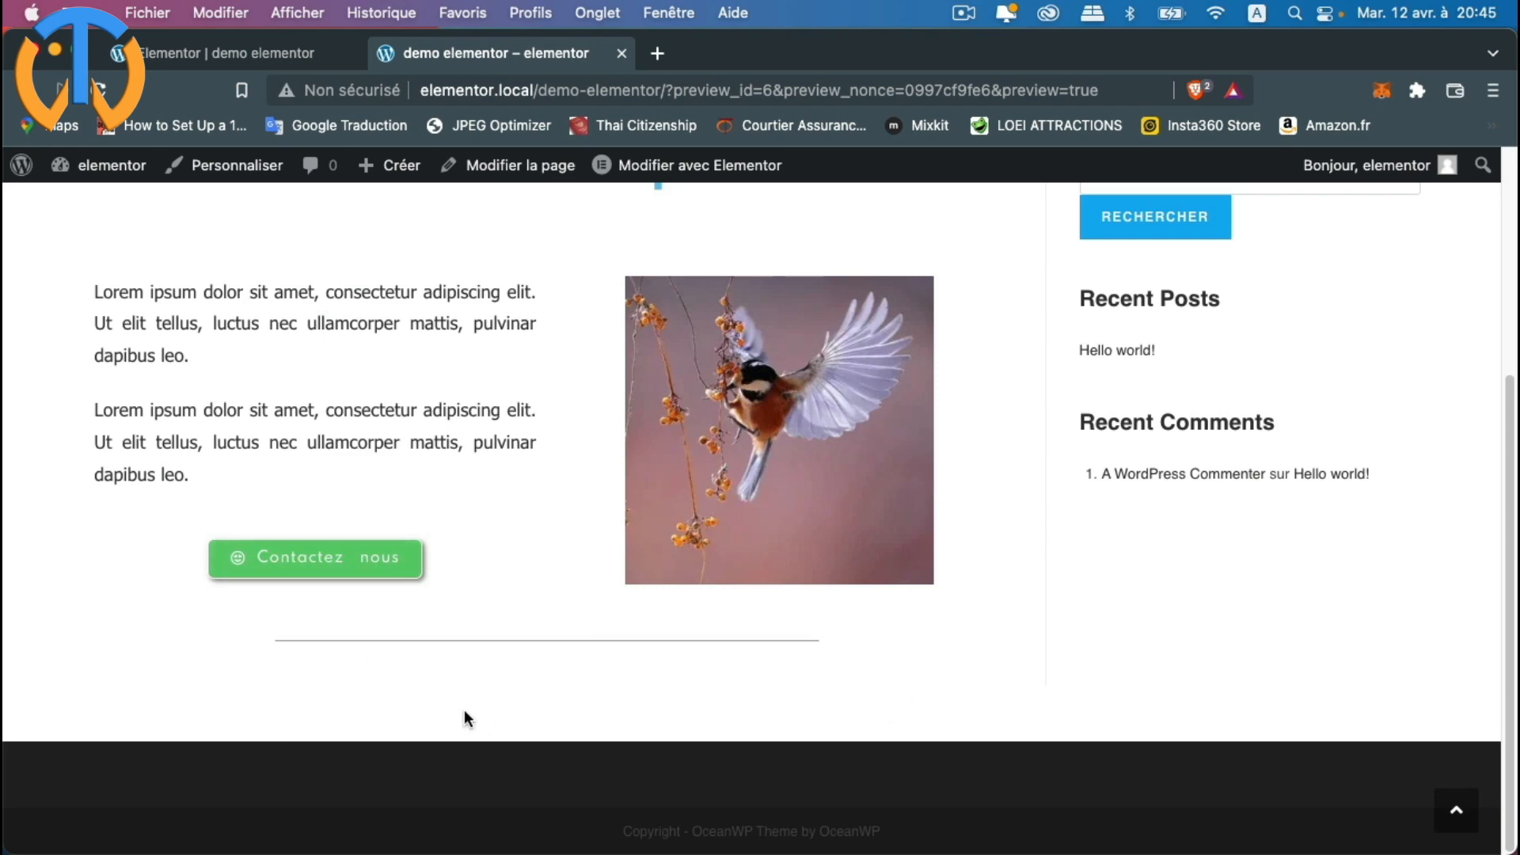
{"action": "scroll", "coordinate": [470, 705], "scroll_direction": "up", "scroll_amount": 4}
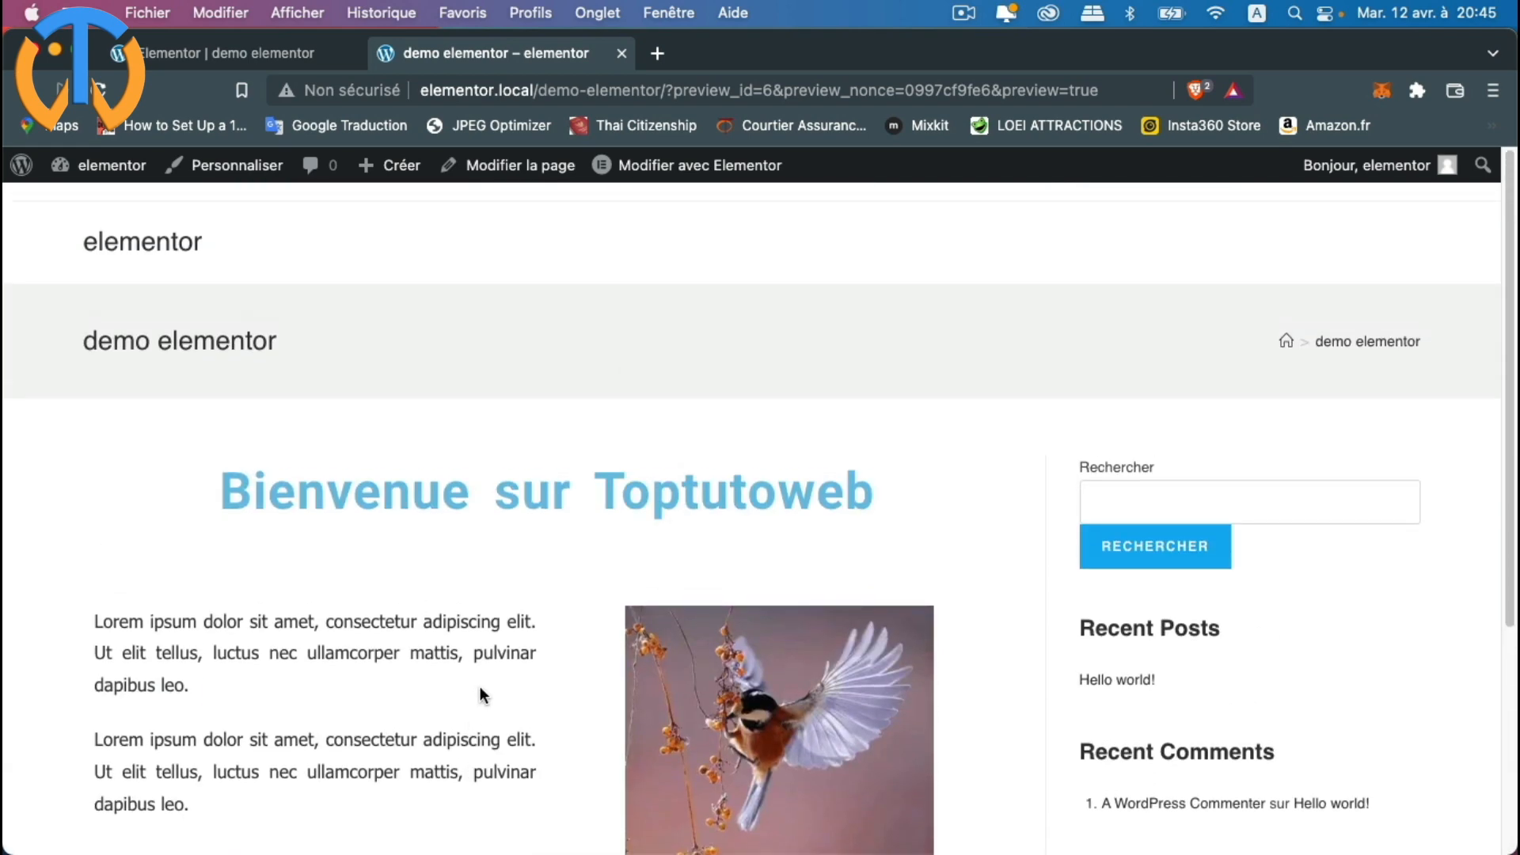
{"action": "left_click", "coordinate": [277, 65]}
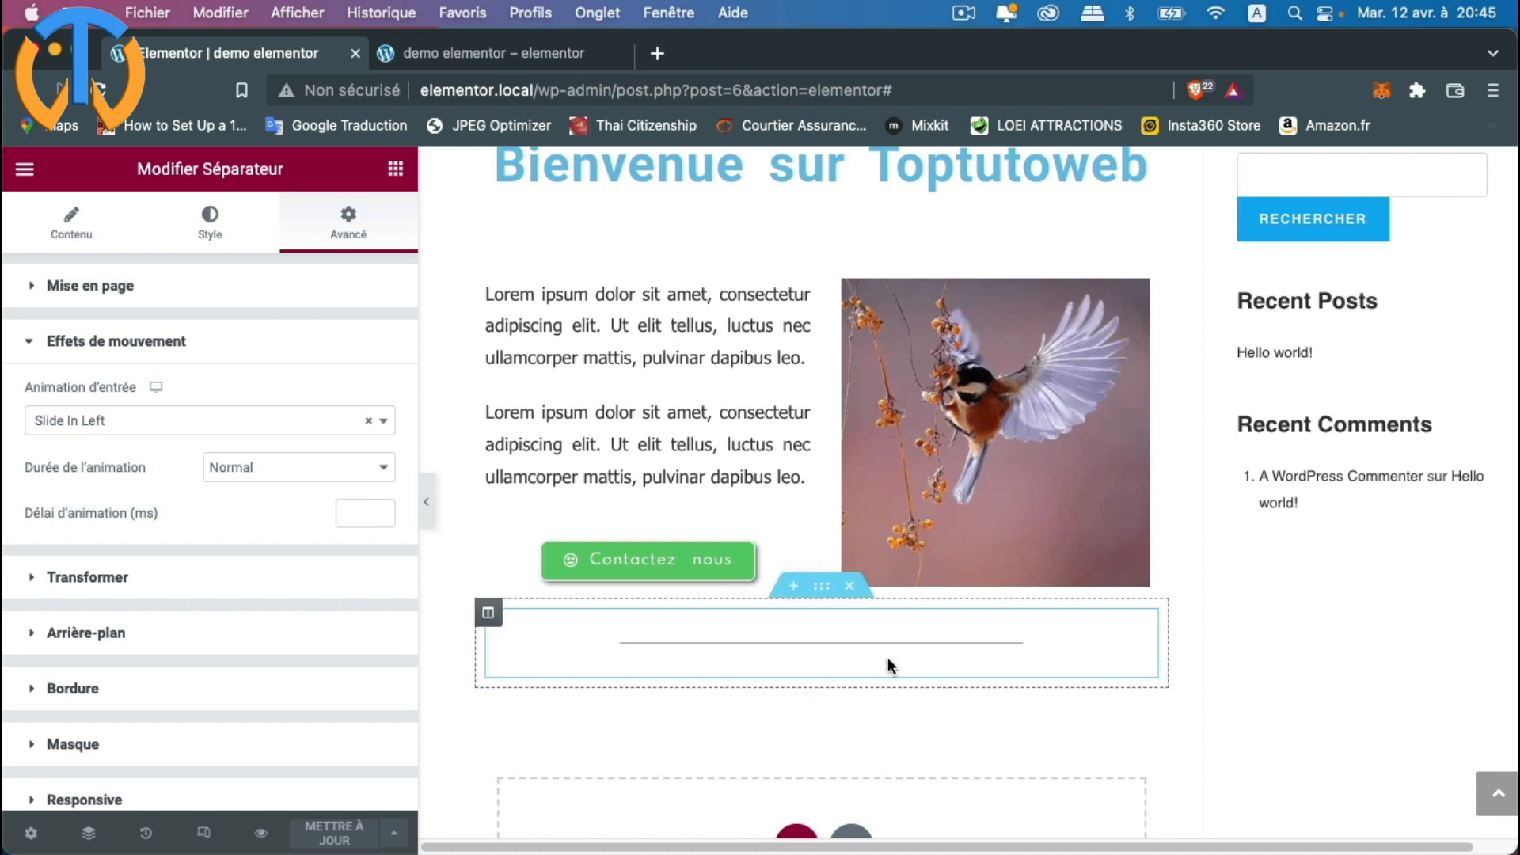
Step: Delete the spacer section beneath the title and put a duplicate of the separator section in its place
{"action": "scroll", "coordinate": [863, 651], "scroll_direction": "up", "scroll_amount": 1}
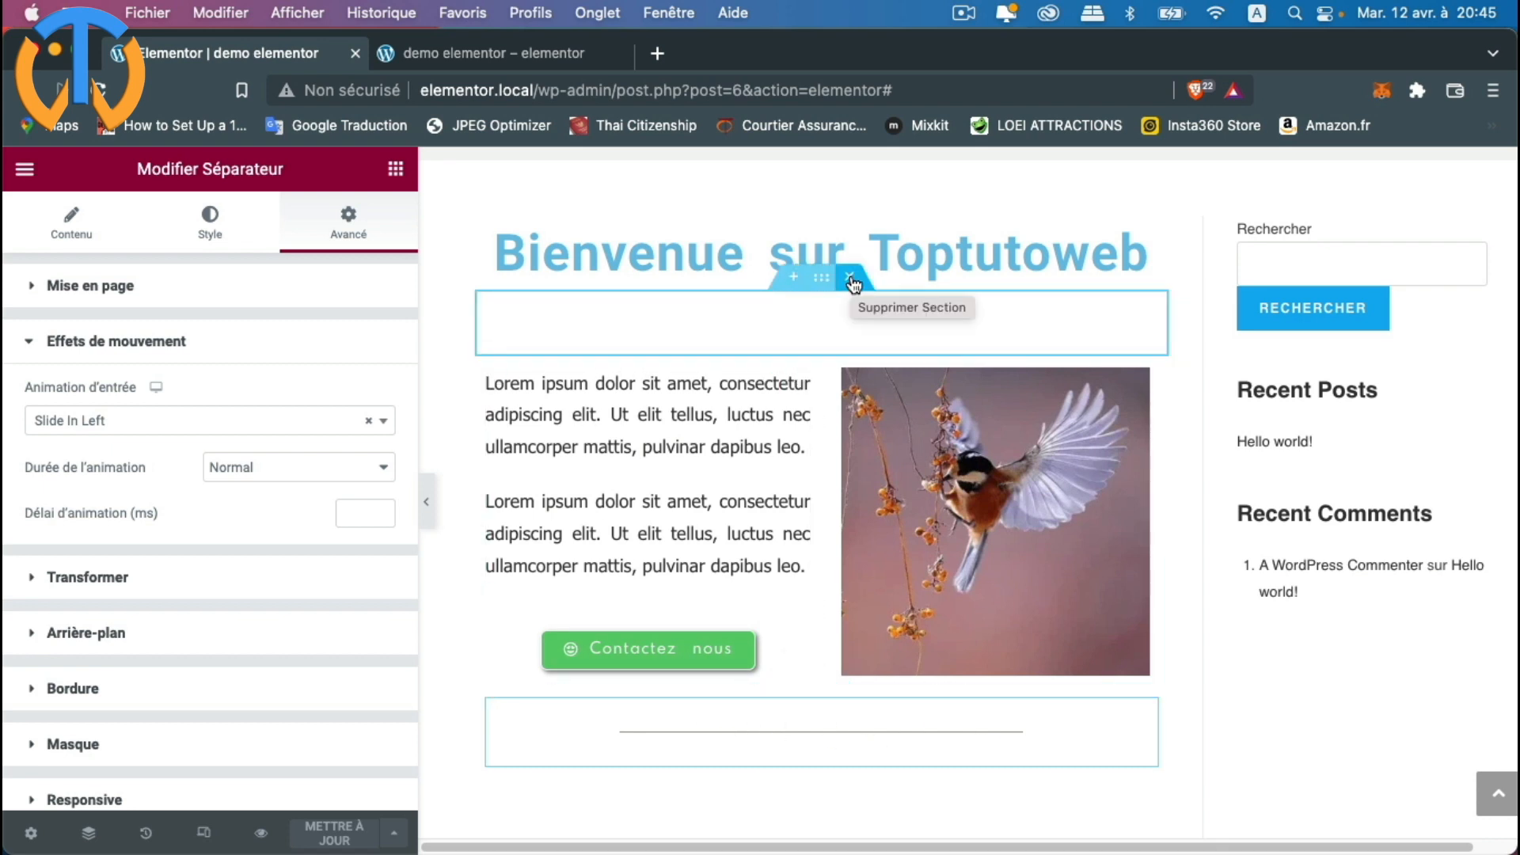
{"action": "left_click", "coordinate": [850, 280]}
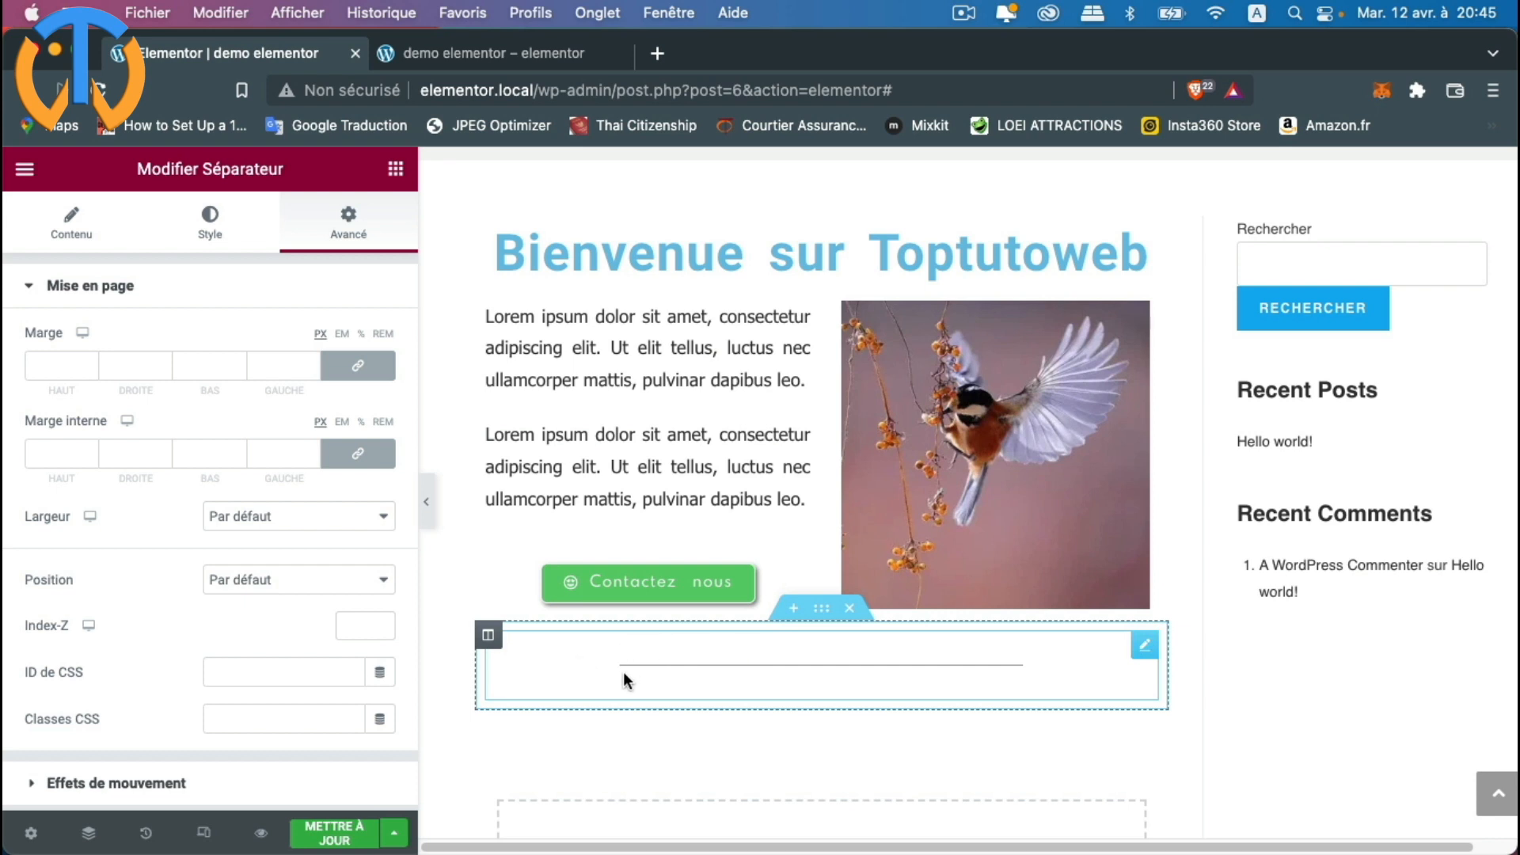
{"action": "right_click", "coordinate": [822, 617]}
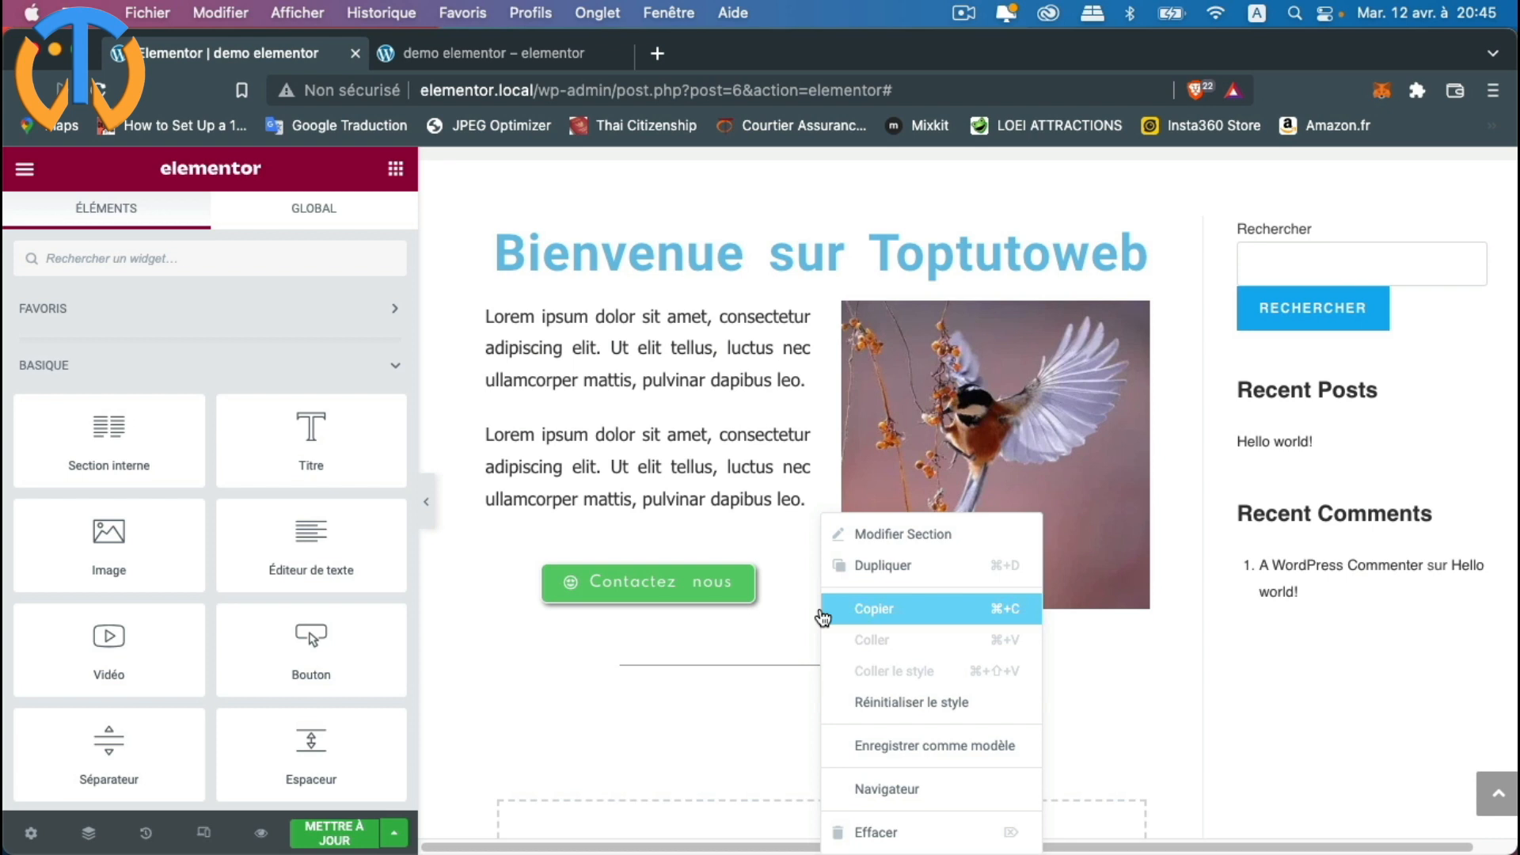
{"action": "left_click", "coordinate": [890, 571]}
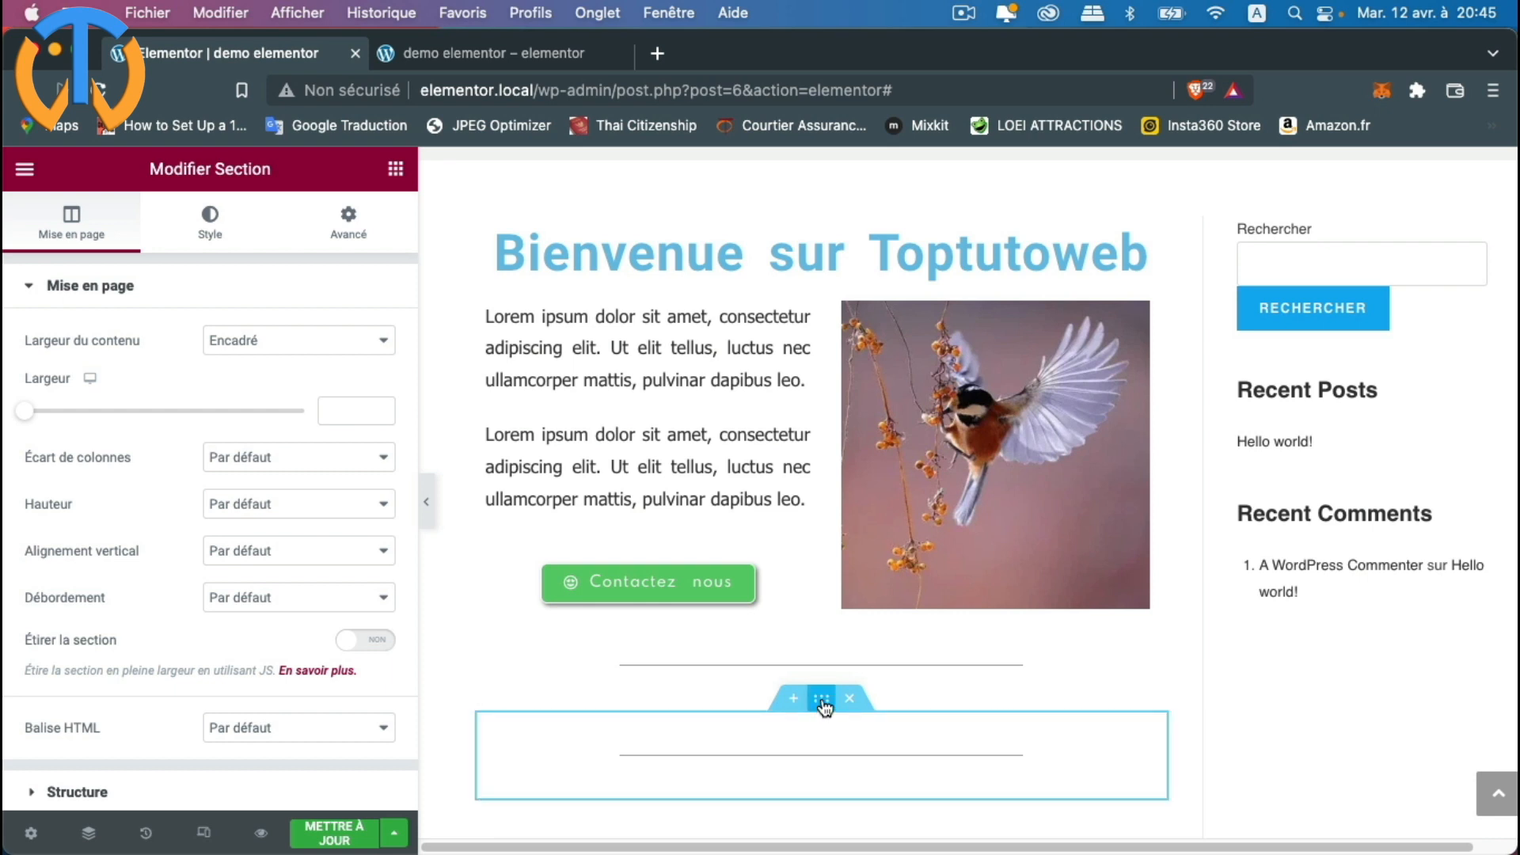
{"action": "left_click_drag", "start_coordinate": [823, 700], "coordinate": [818, 304]}
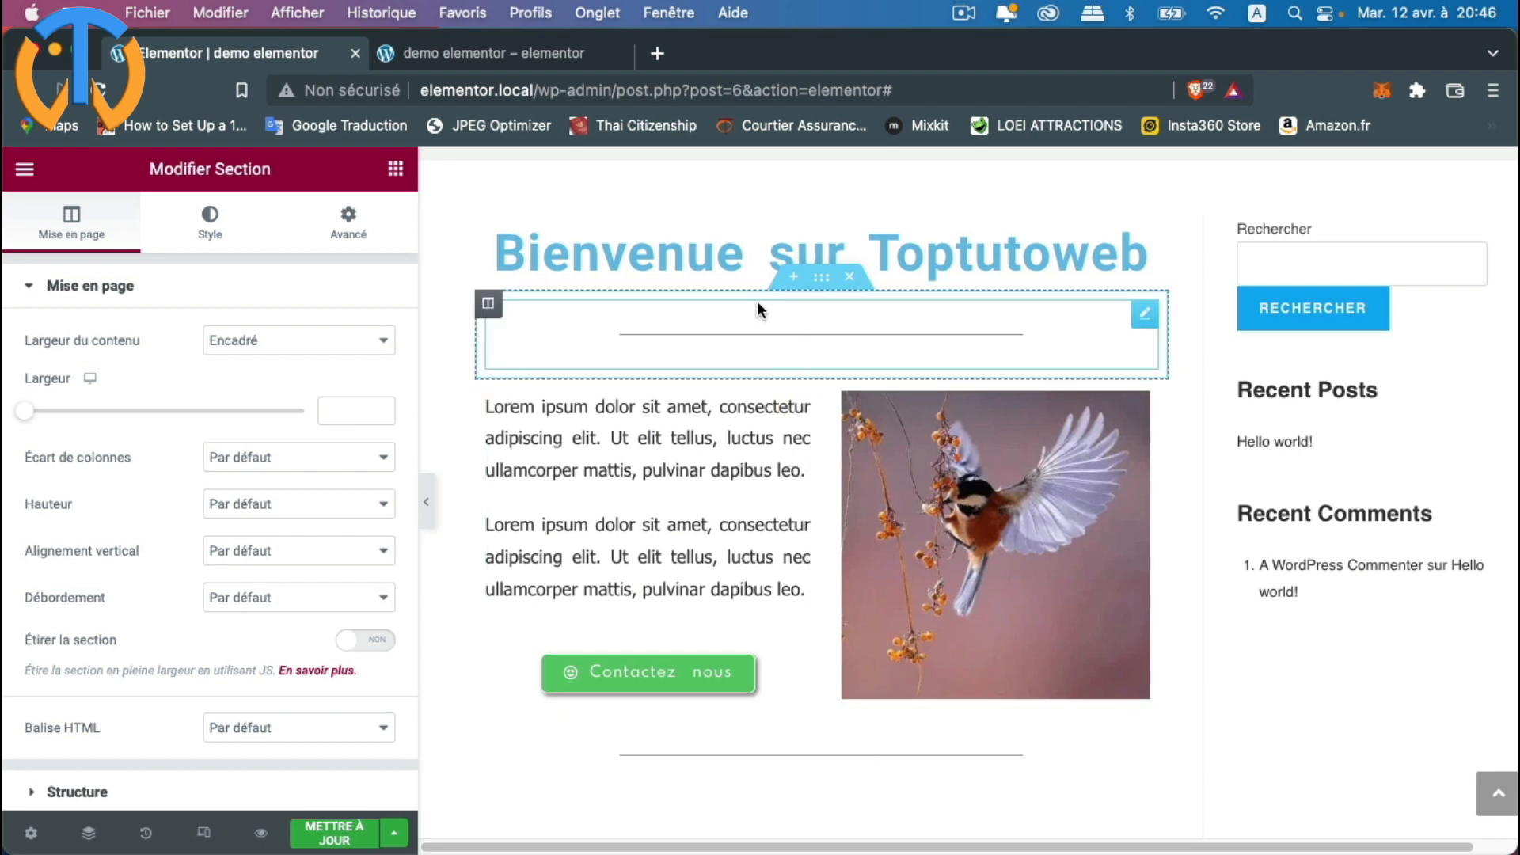
Step: Update the page, check both separators on the preview page and return to the editor
{"action": "left_click", "coordinate": [329, 835]}
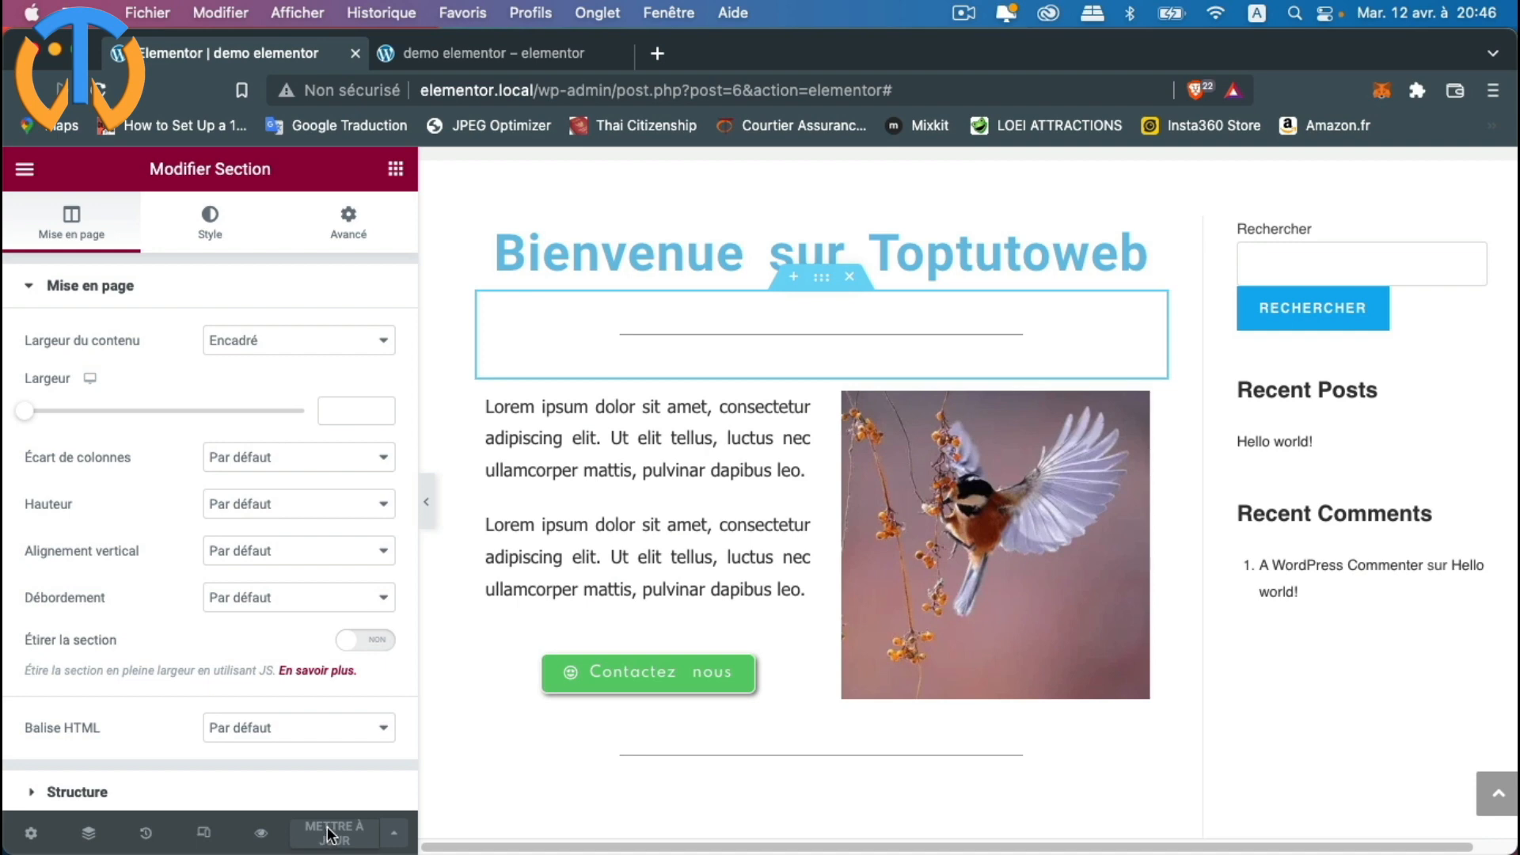
{"action": "left_click", "coordinate": [473, 48]}
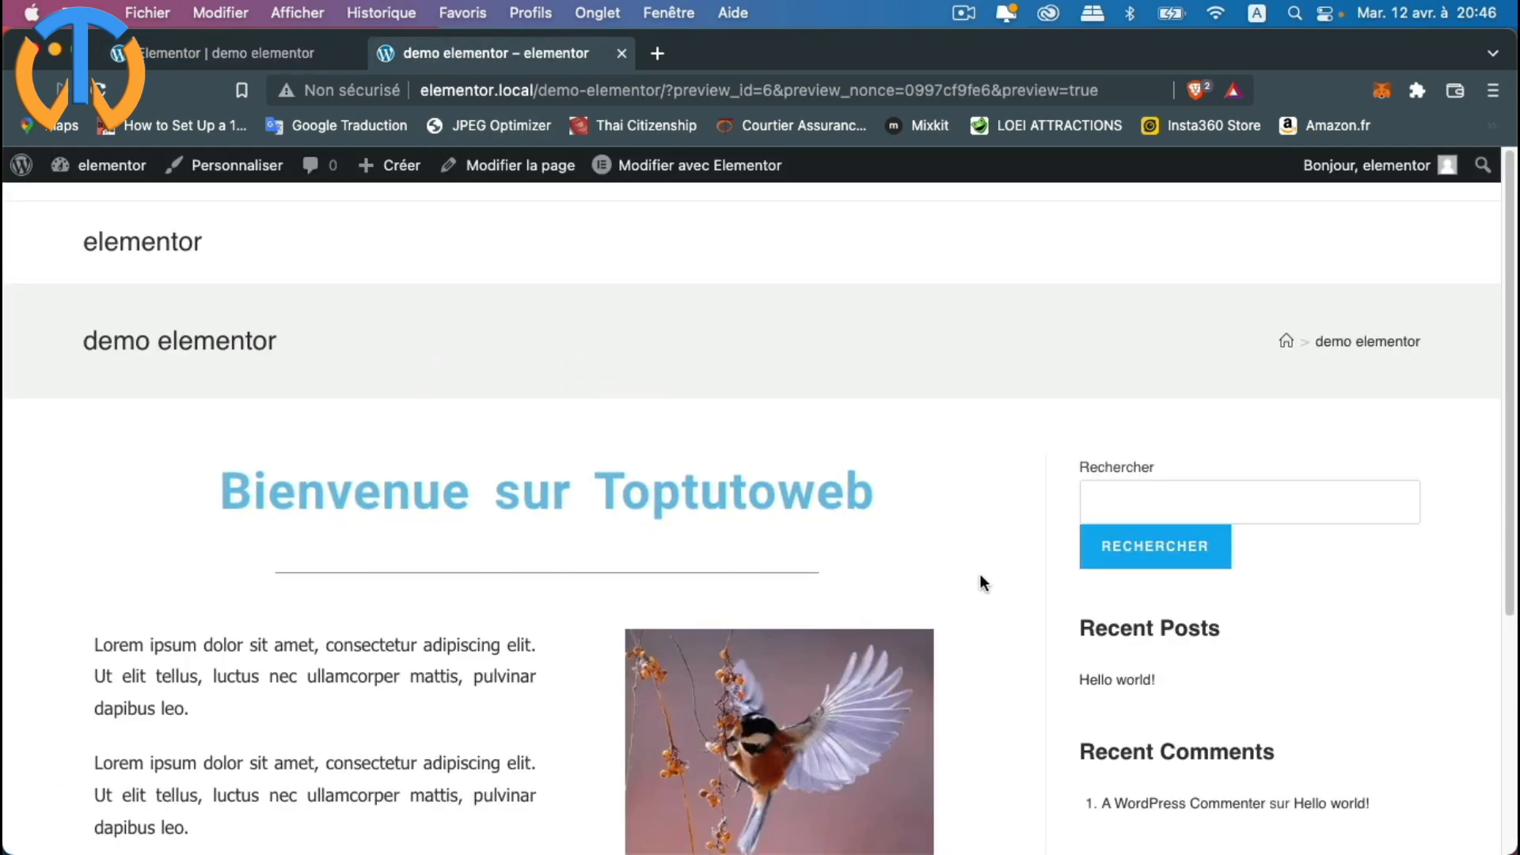
{"action": "scroll", "coordinate": [887, 645], "scroll_direction": "down", "scroll_amount": 3}
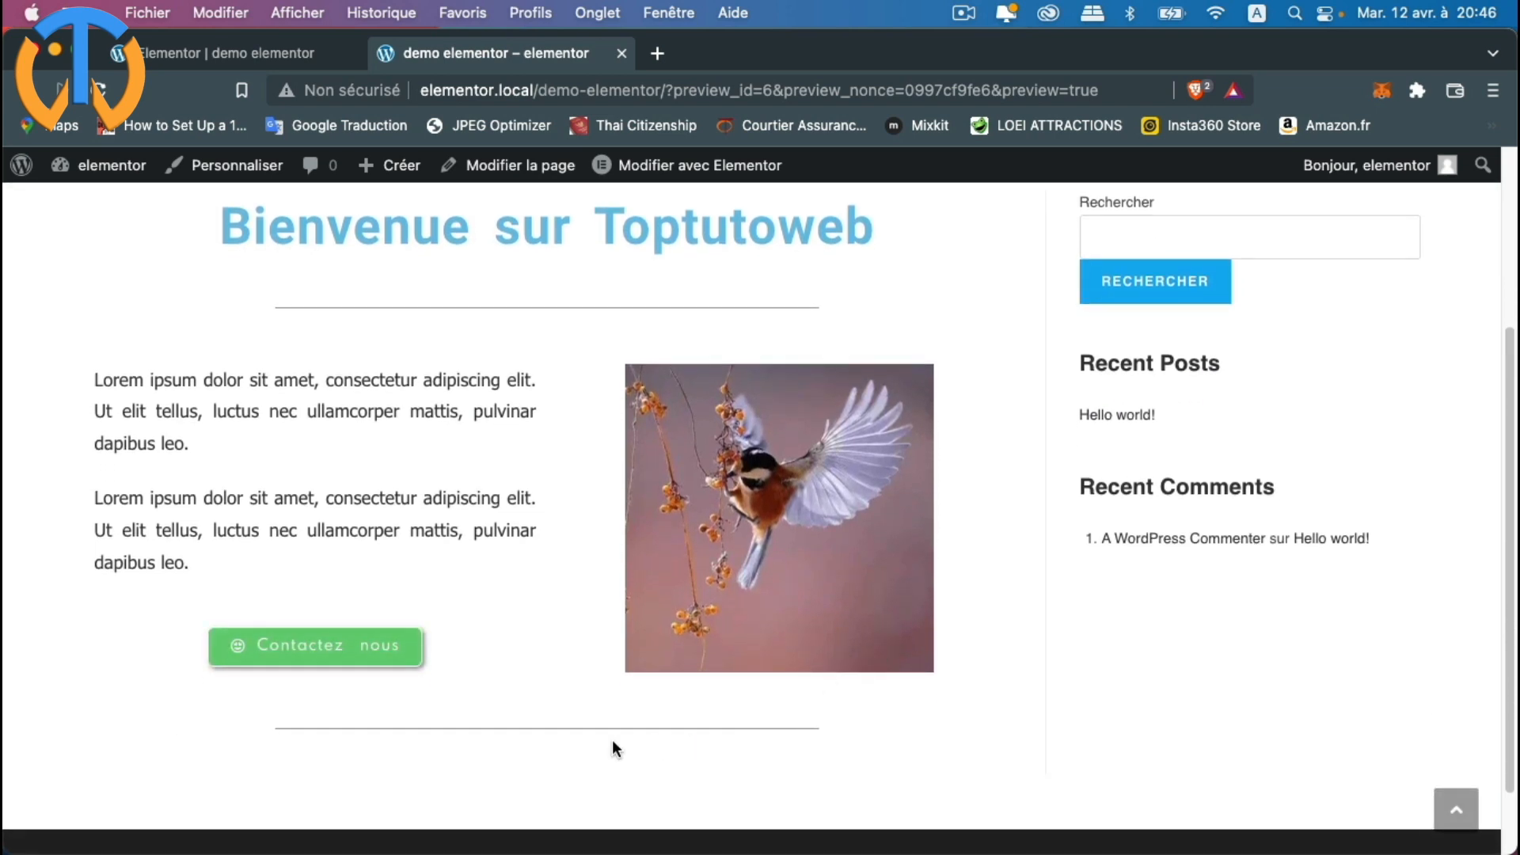
{"action": "left_click", "coordinate": [256, 54]}
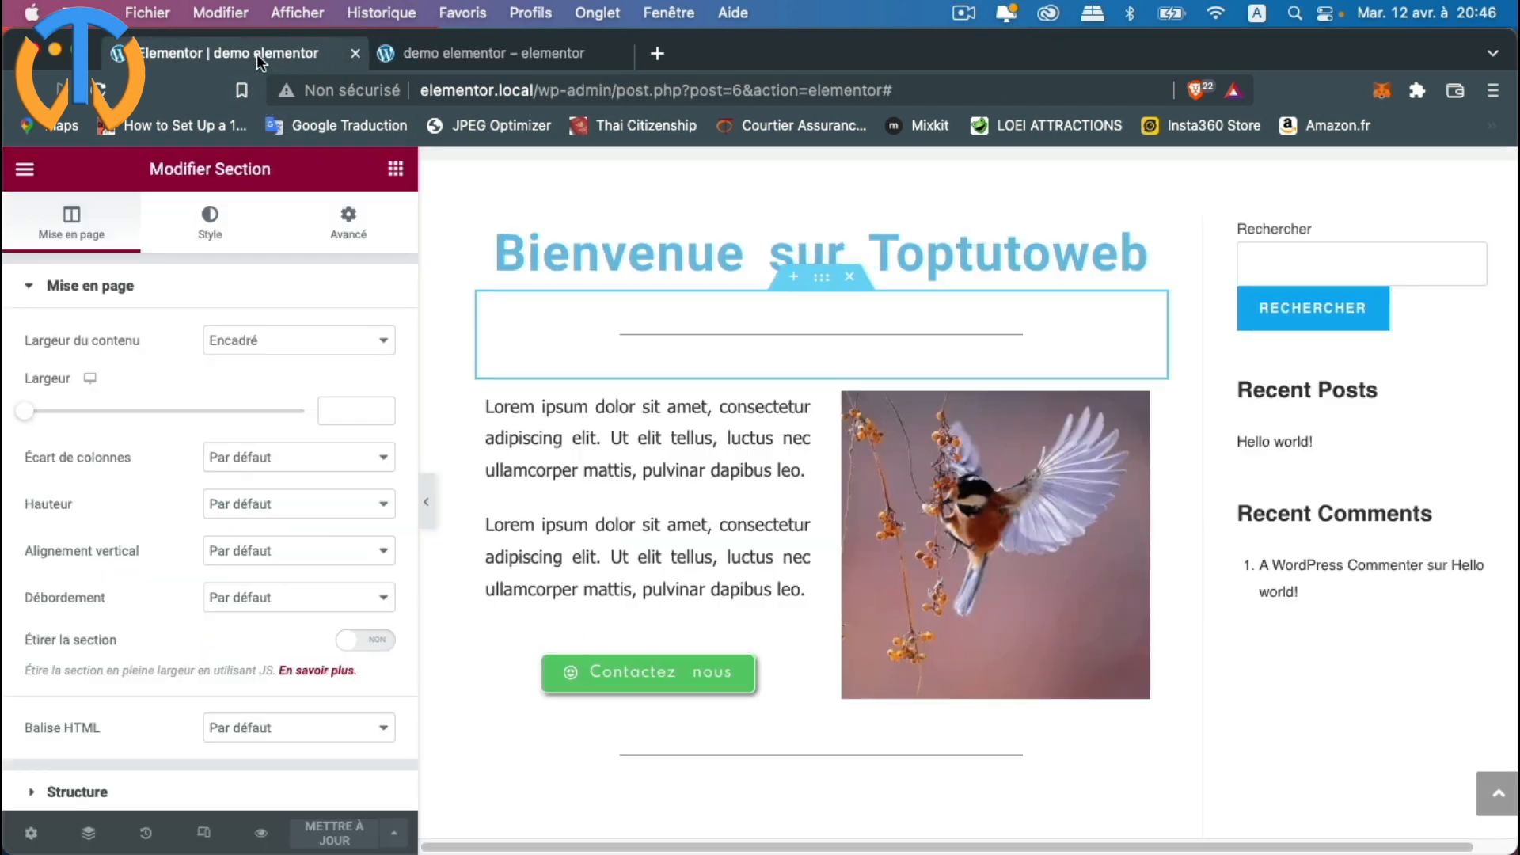
Step: Add a single-column section below the last separator and insert a Vidéo widget in it, keeping YouTube as its source
{"action": "left_click", "coordinate": [394, 169]}
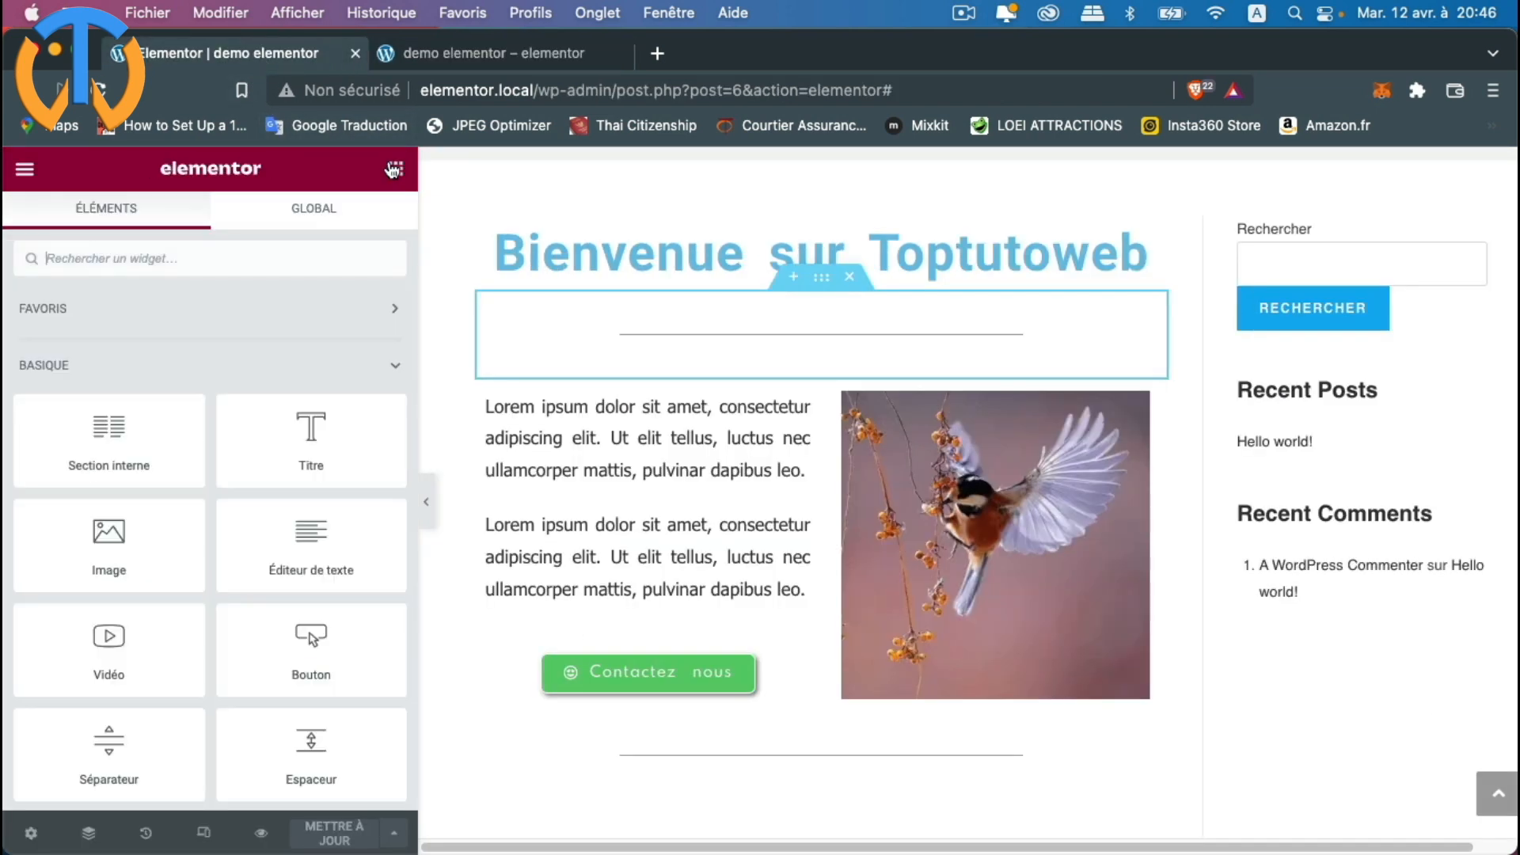
{"action": "scroll", "coordinate": [305, 626], "scroll_direction": "down", "scroll_amount": 1}
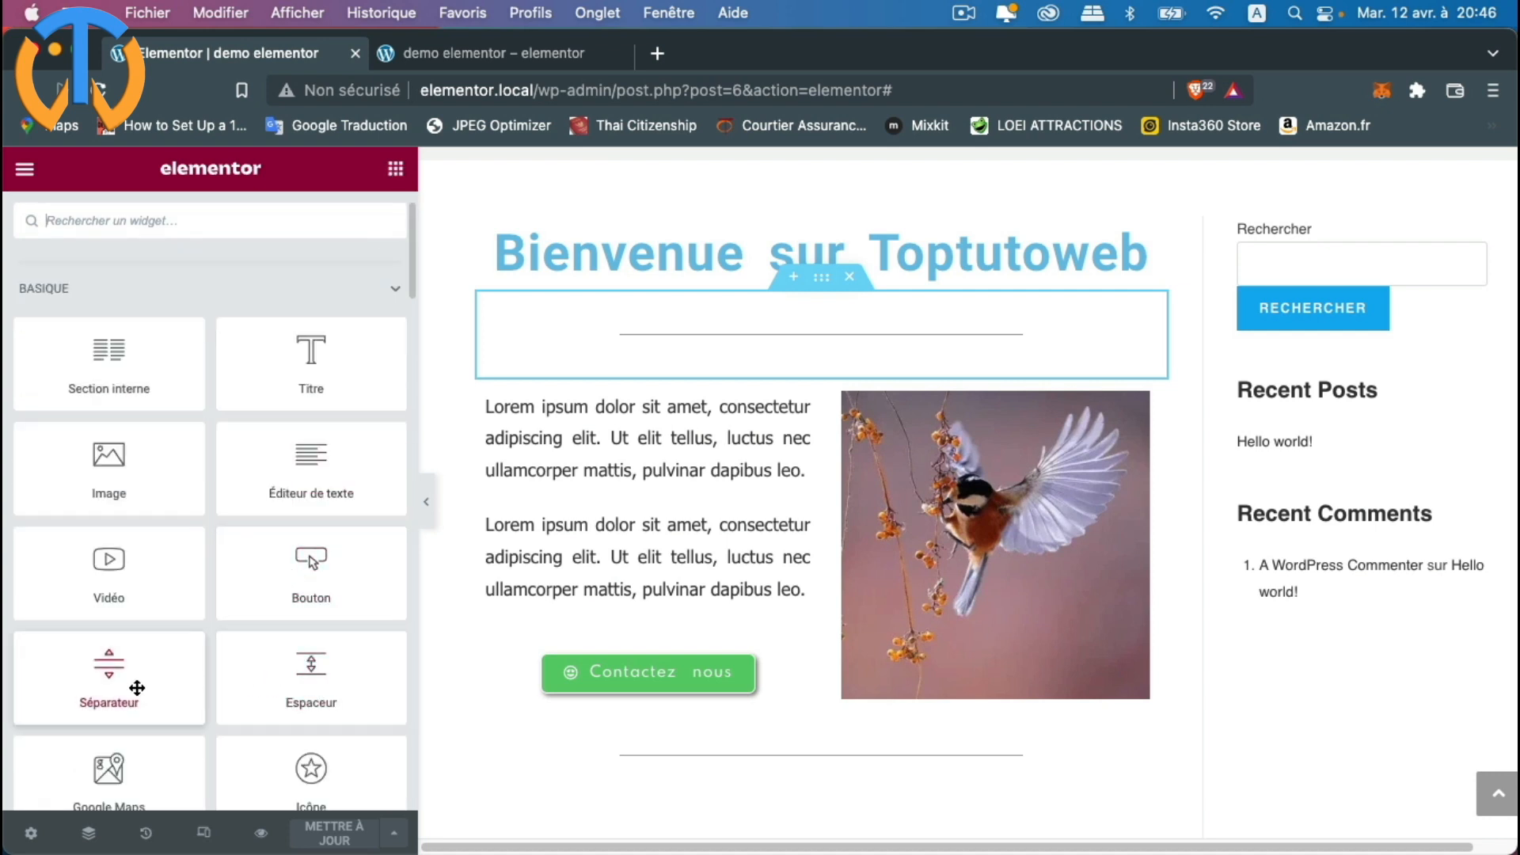
{"action": "scroll", "coordinate": [137, 687], "scroll_direction": "down", "scroll_amount": 1}
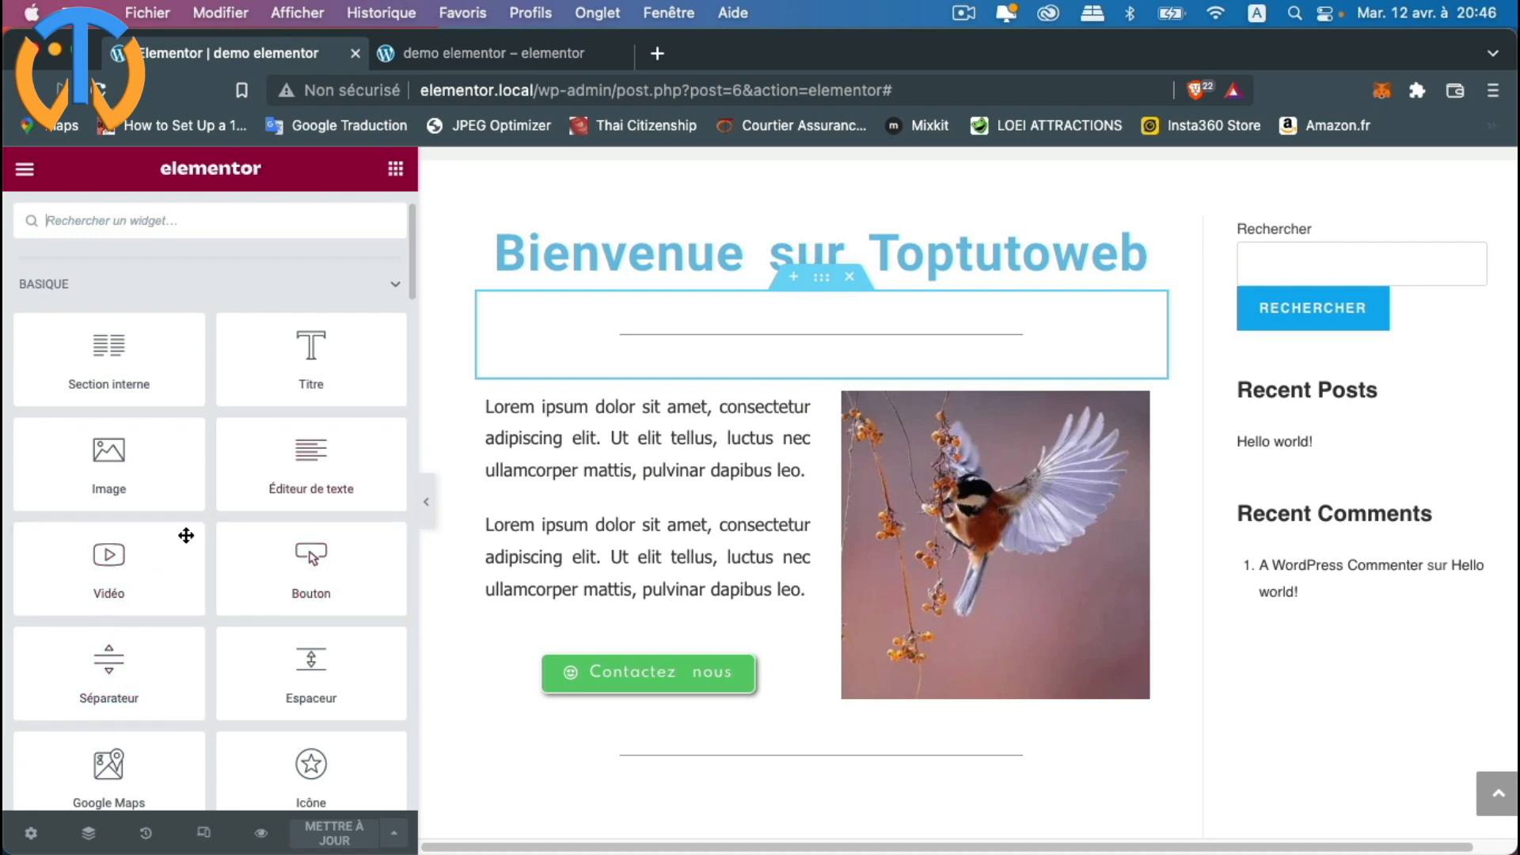
{"action": "scroll", "coordinate": [884, 773], "scroll_direction": "down", "scroll_amount": 5}
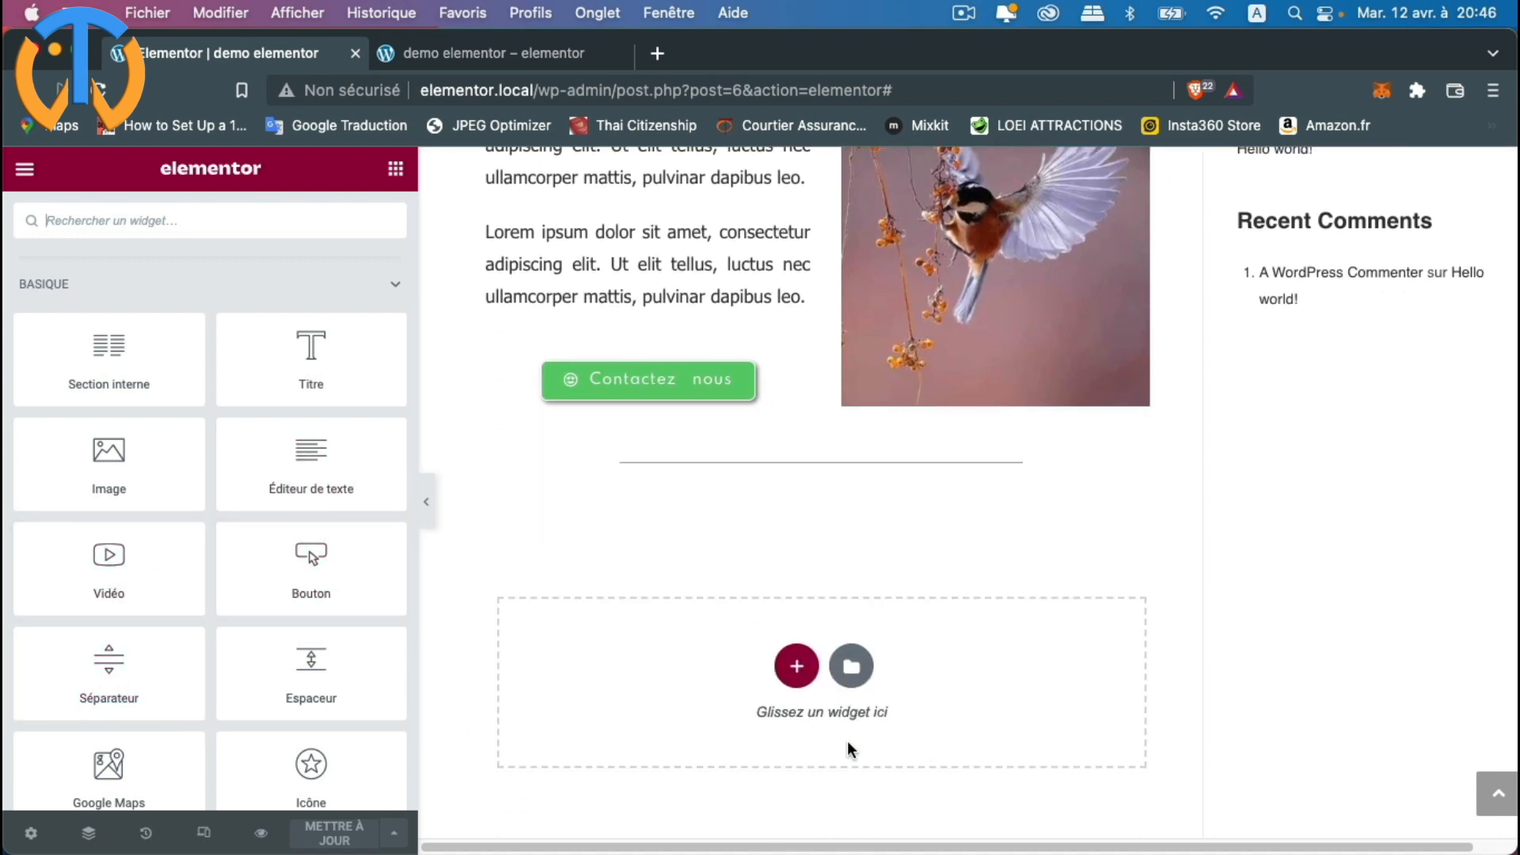
{"action": "left_click", "coordinate": [794, 665]}
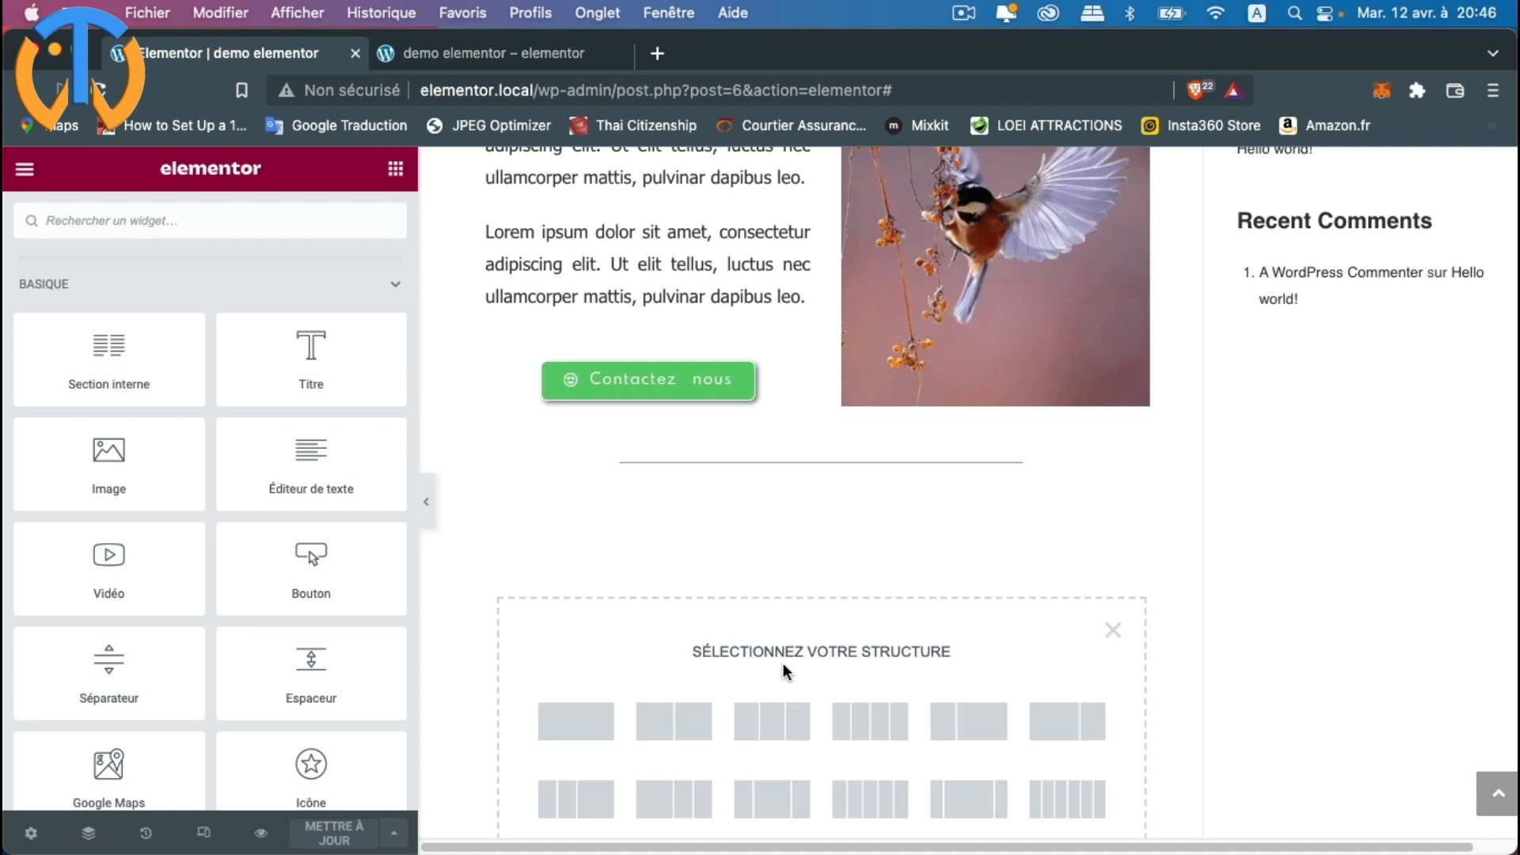
{"action": "left_click", "coordinate": [546, 722]}
{"action": "left_click", "coordinate": [821, 538]}
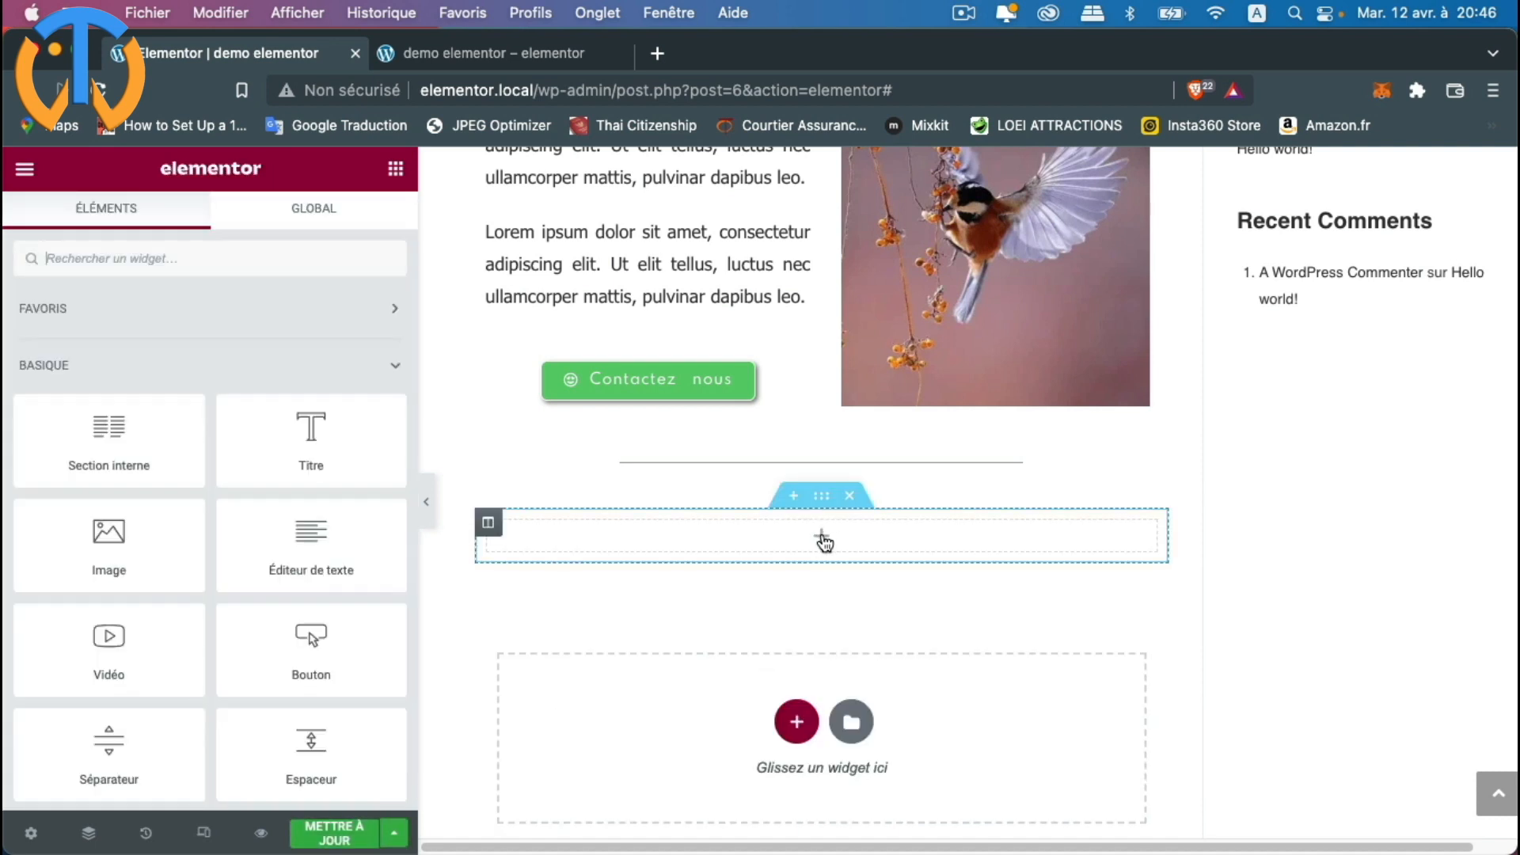
{"action": "left_click_drag", "start_coordinate": [103, 633], "coordinate": [690, 526]}
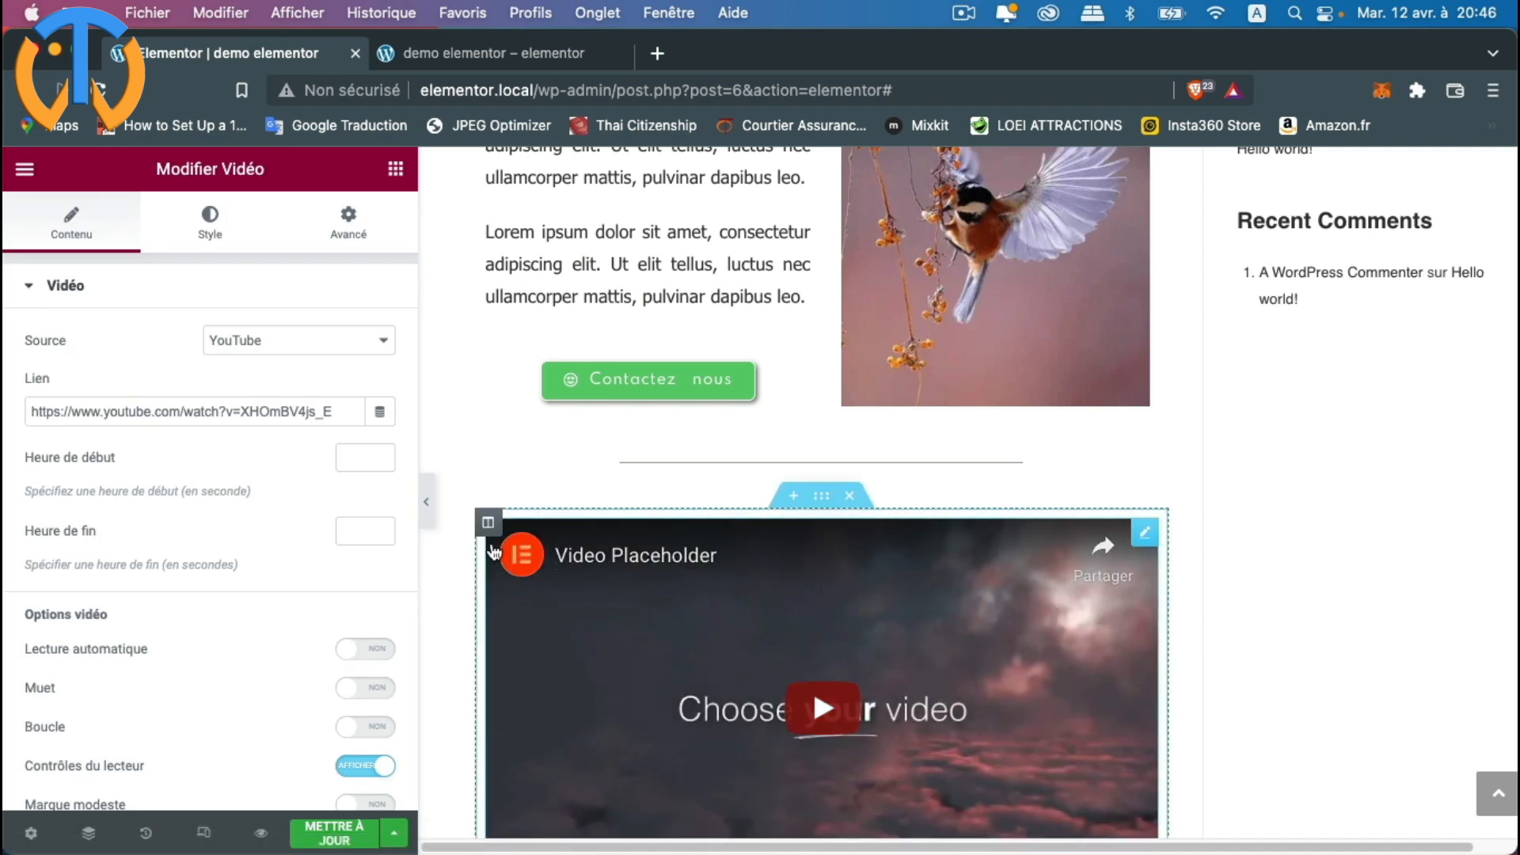
{"action": "left_click", "coordinate": [275, 347]}
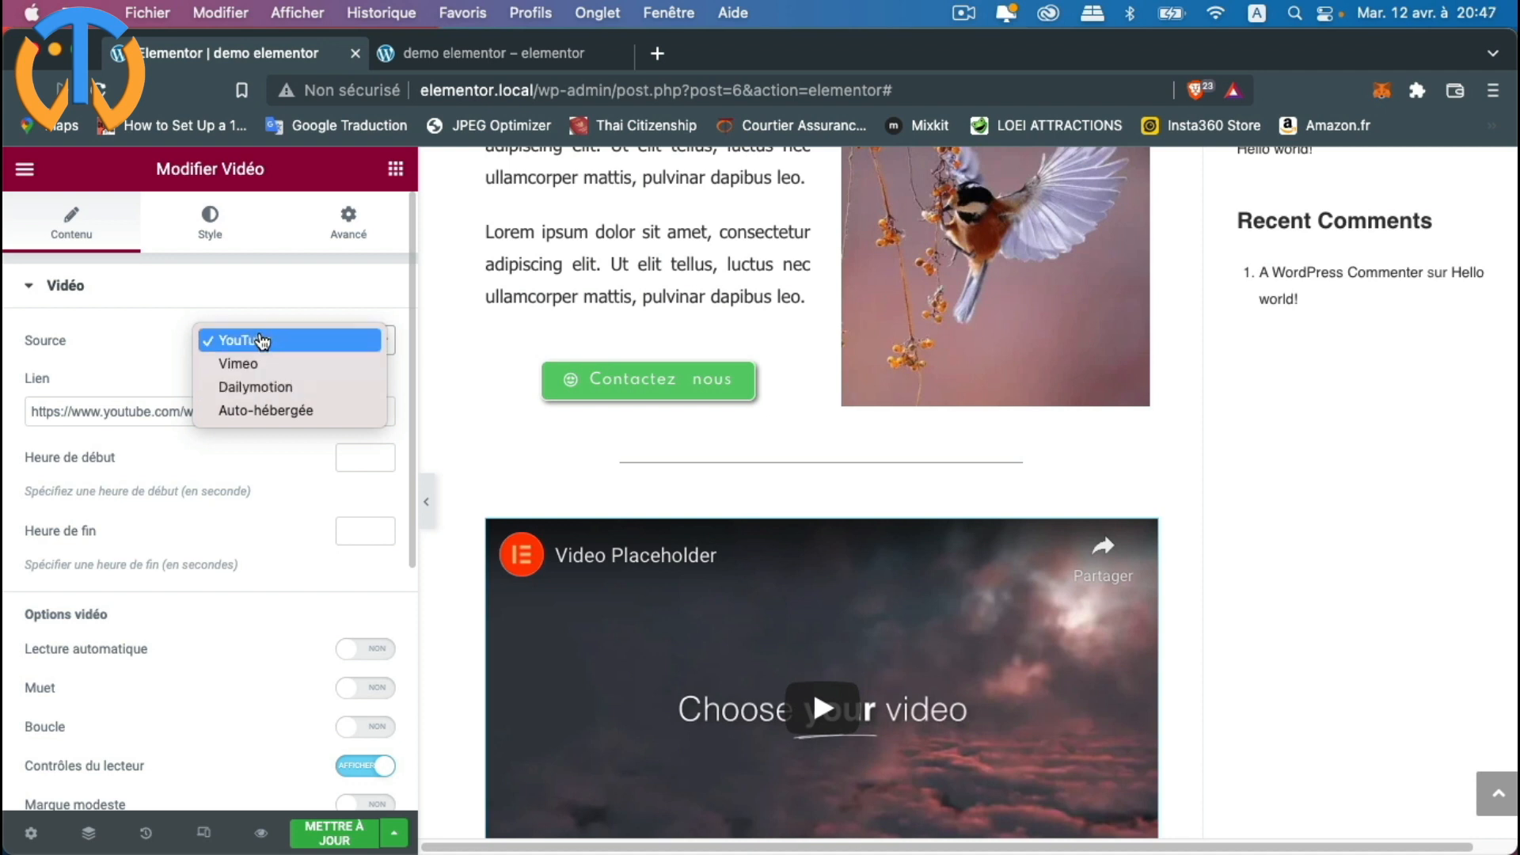
{"action": "left_click", "coordinate": [273, 297]}
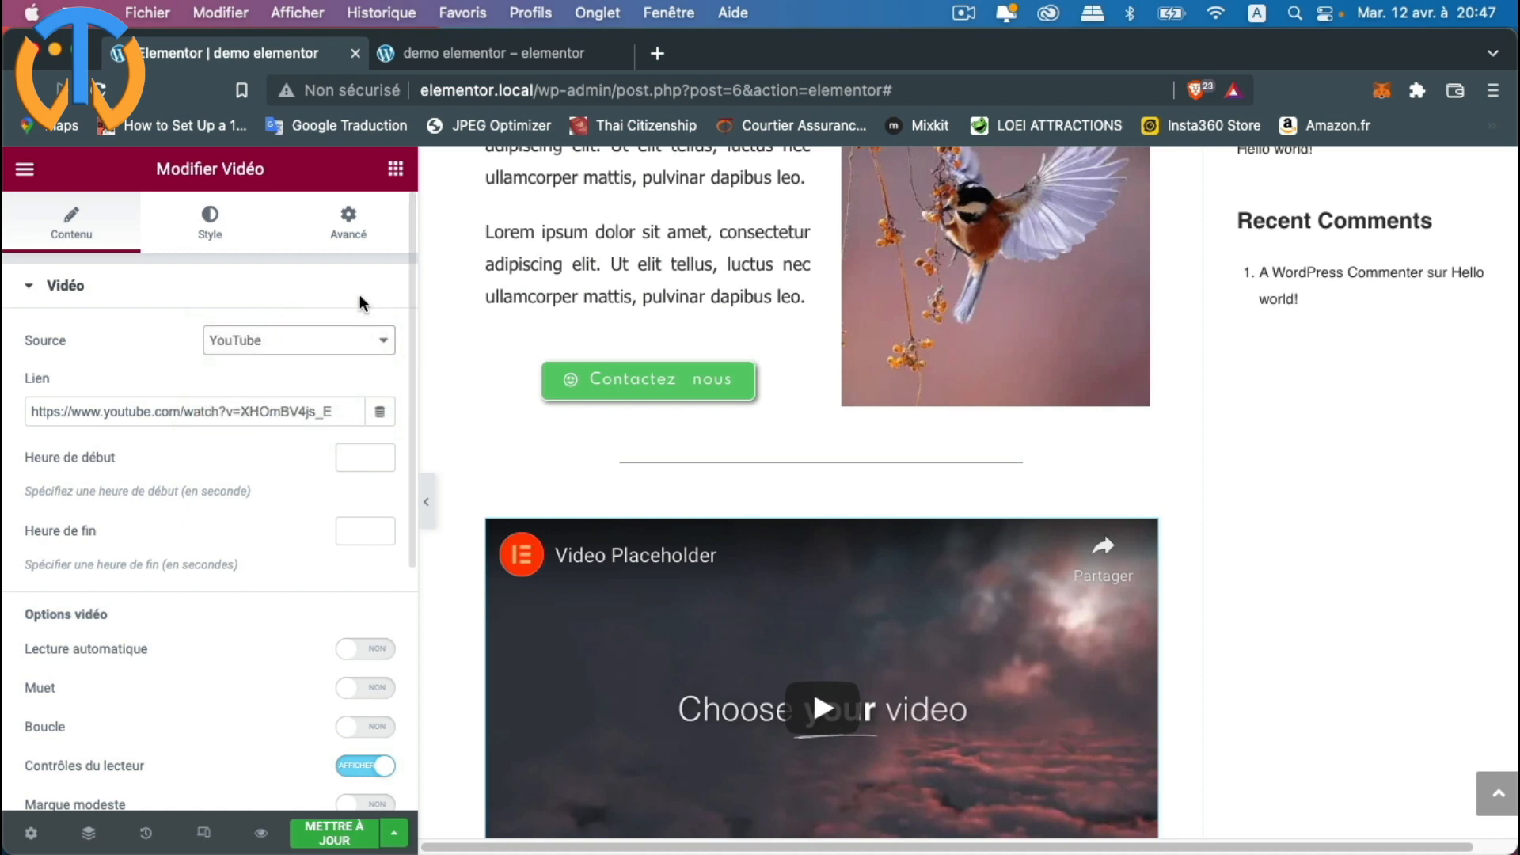
Step: Open the Toptuto Web video "Comment faire un appel à l'action, bouton elementor gratuit" on YouTube in a new browser tab and pause it
{"action": "left_click", "coordinate": [656, 54]}
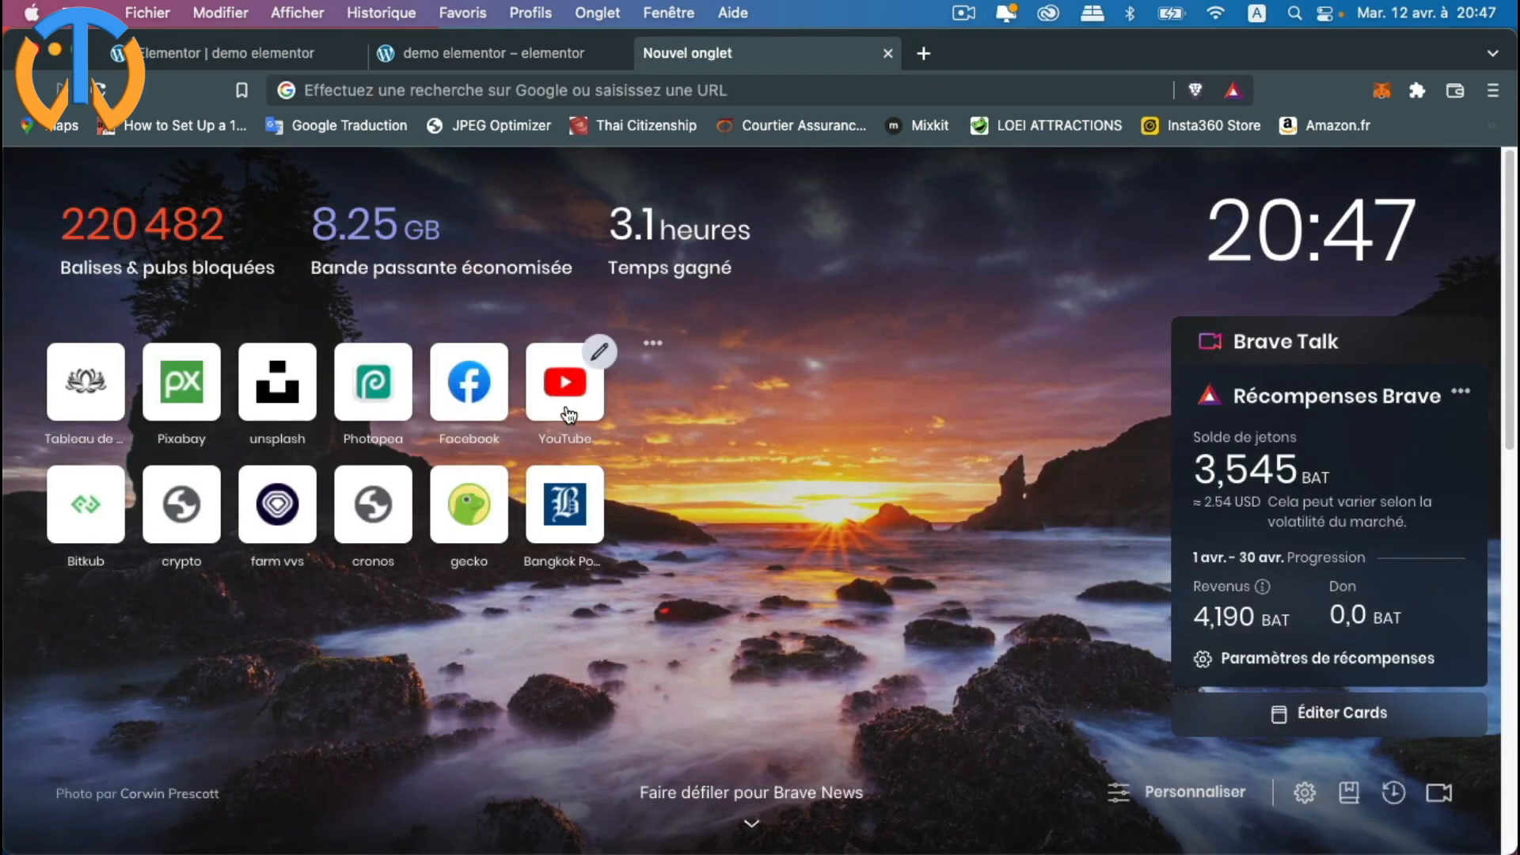
{"action": "left_click", "coordinate": [565, 405]}
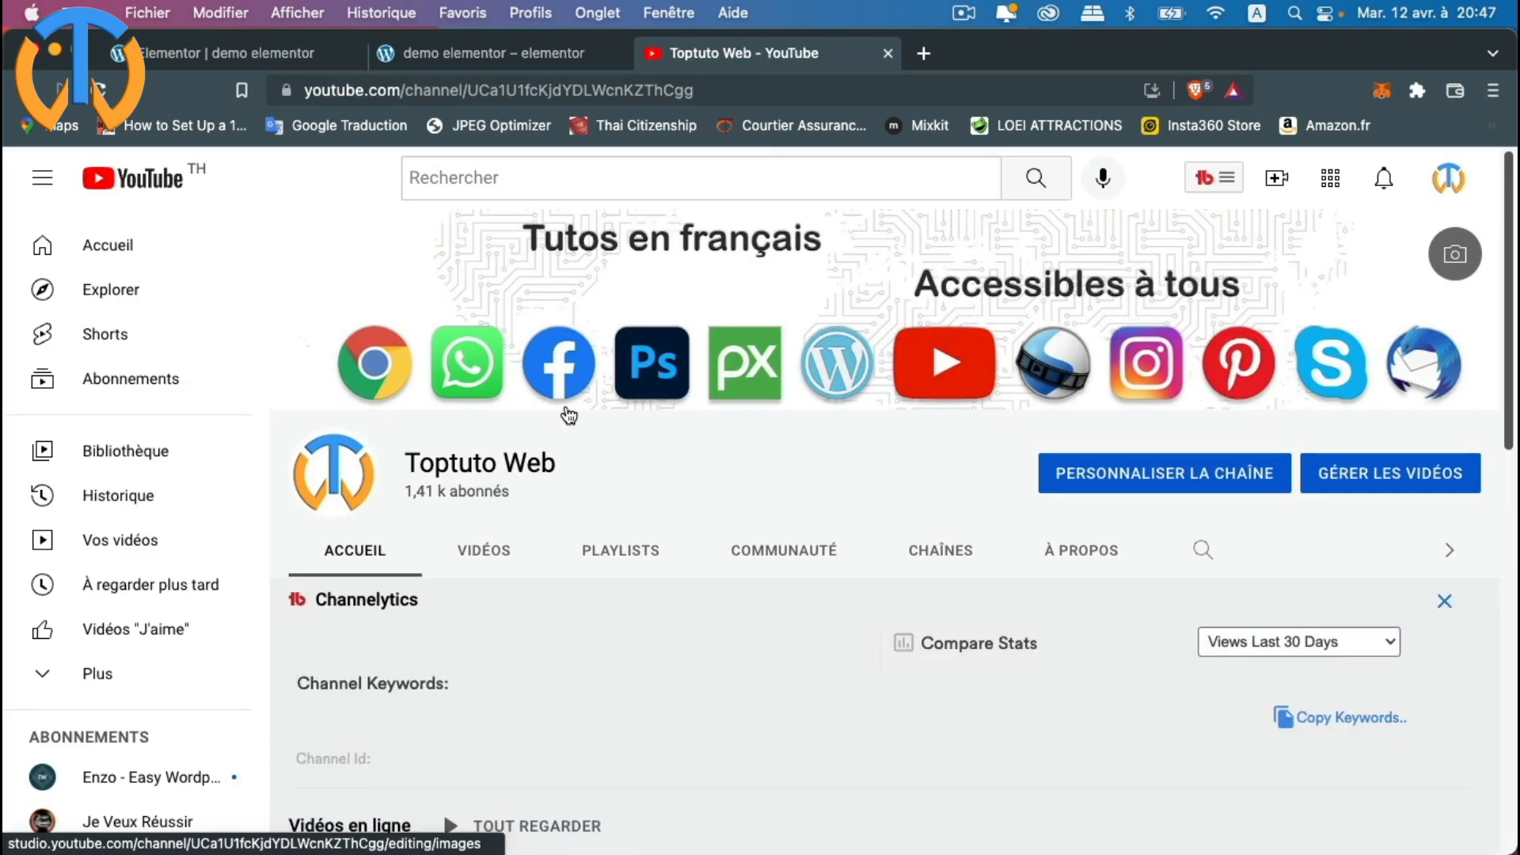
{"action": "left_click", "coordinate": [482, 550]}
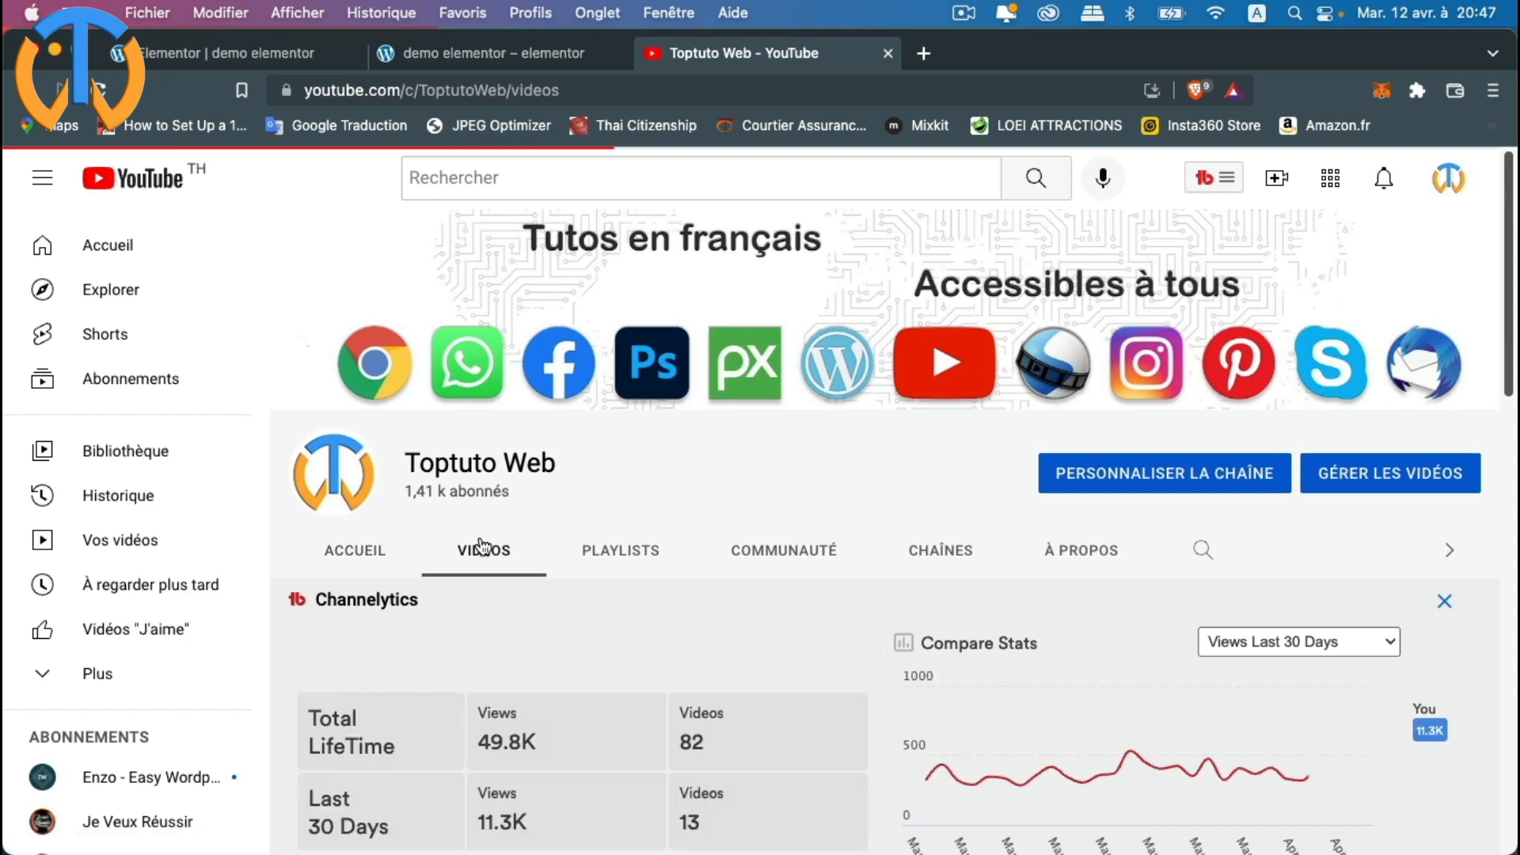
{"action": "scroll", "coordinate": [542, 563], "scroll_direction": "down", "scroll_amount": 3}
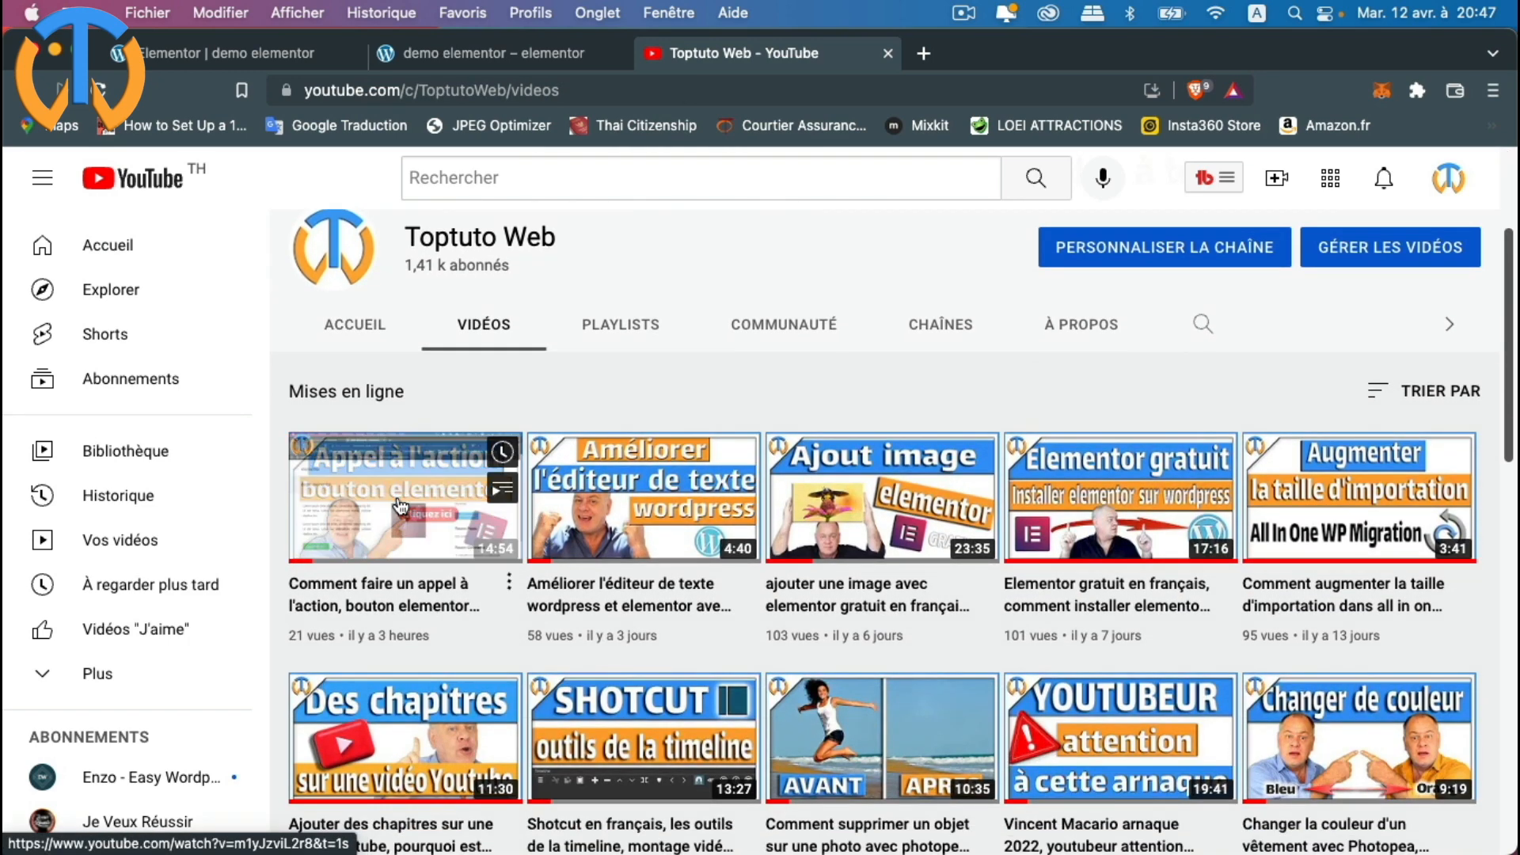
{"action": "left_click", "coordinate": [388, 486]}
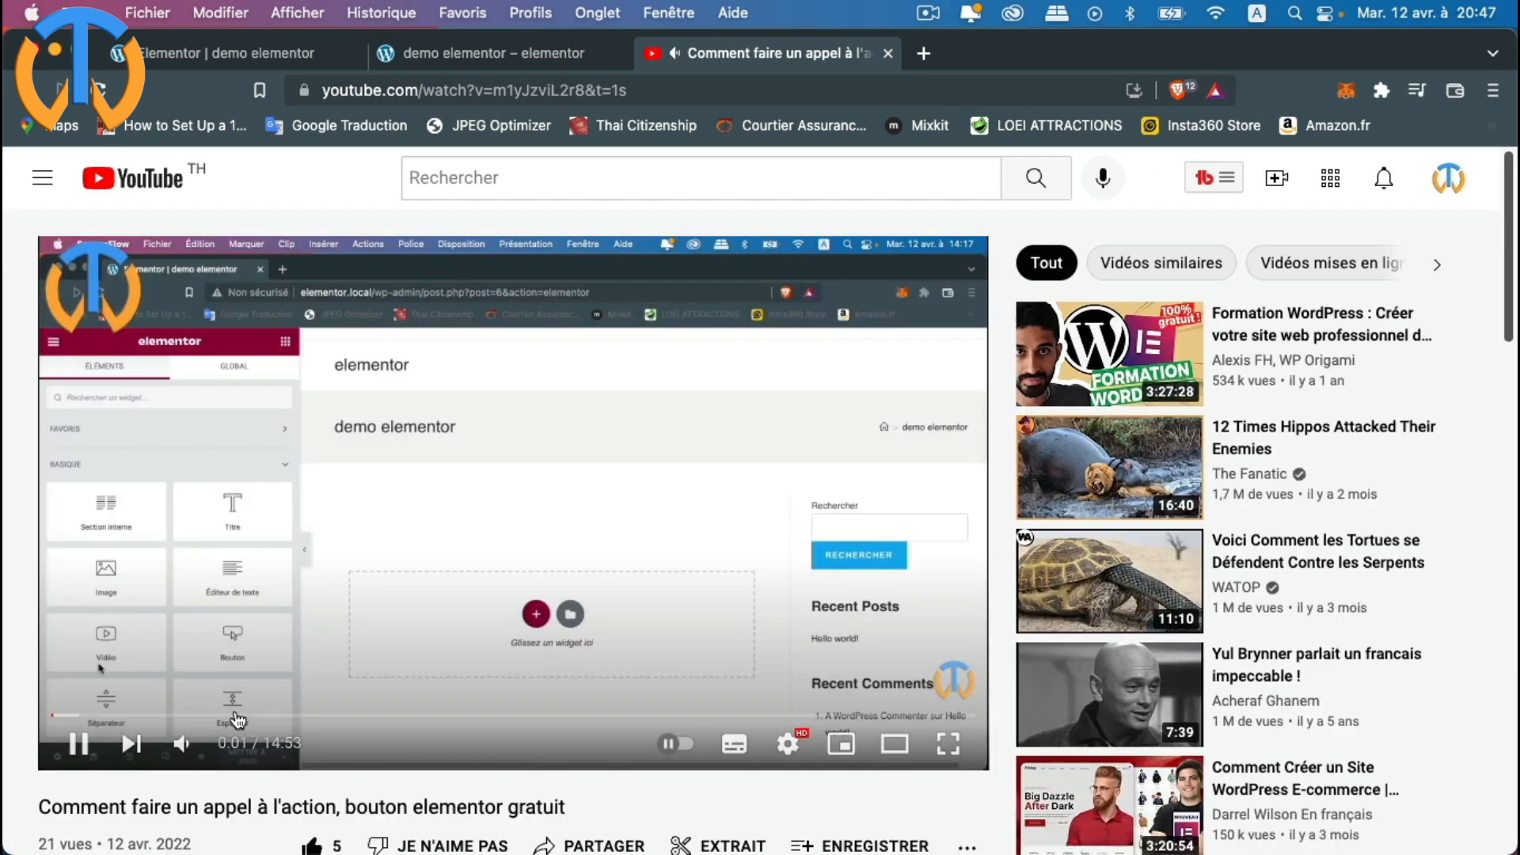
{"action": "left_click", "coordinate": [81, 744]}
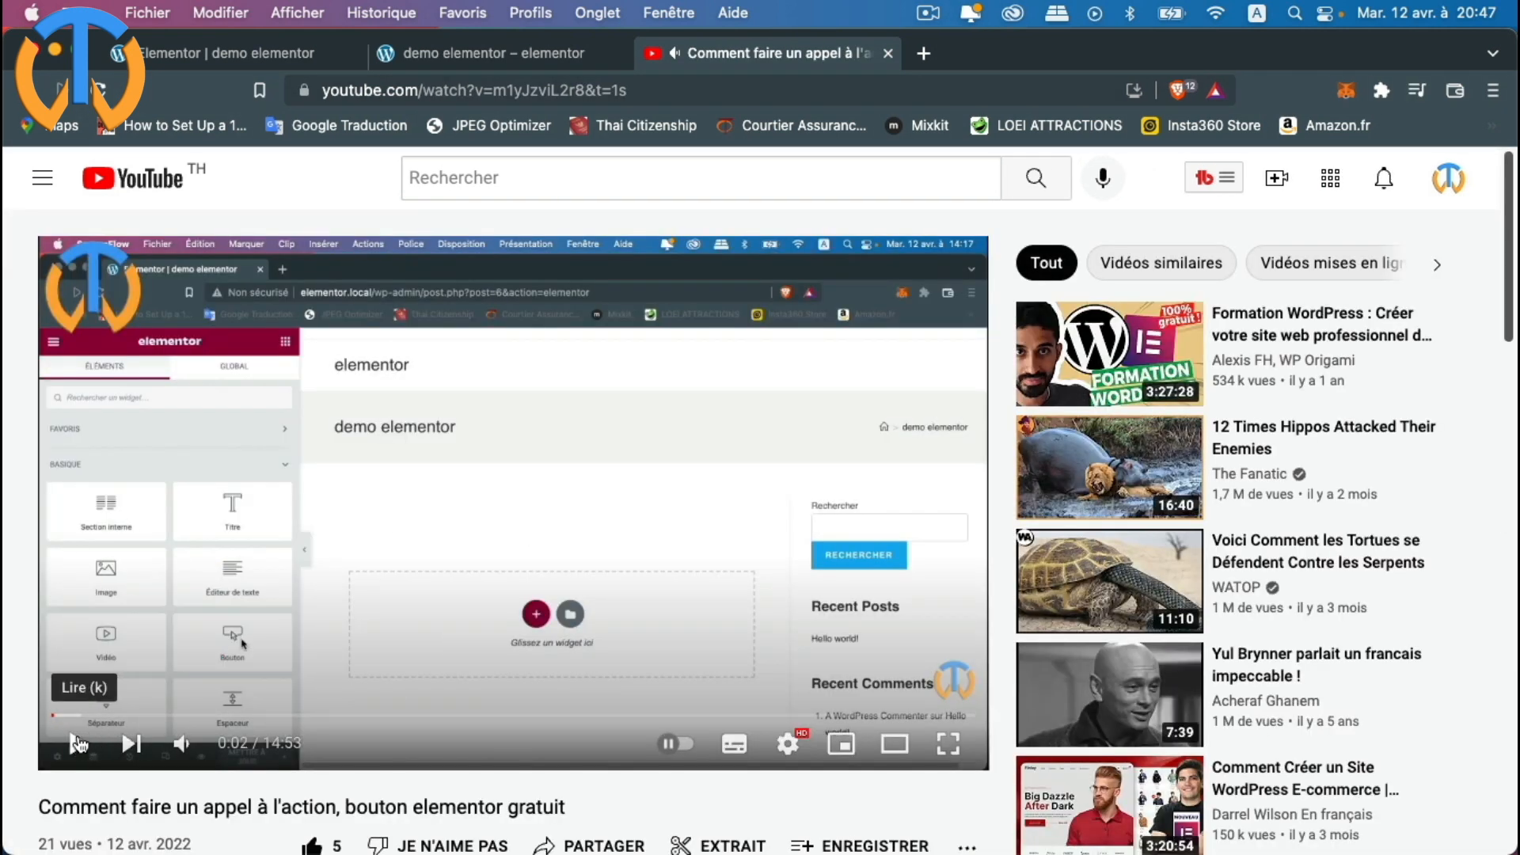
Step: Copy the video's address youtube.com/watch?v=m1yJzviL2r8&t=1s and close the YouTube page
{"action": "left_click_drag", "start_coordinate": [630, 91], "coordinate": [320, 90]}
{"action": "key", "text": "super+c"}
{"action": "left_click", "coordinate": [220, 13]}
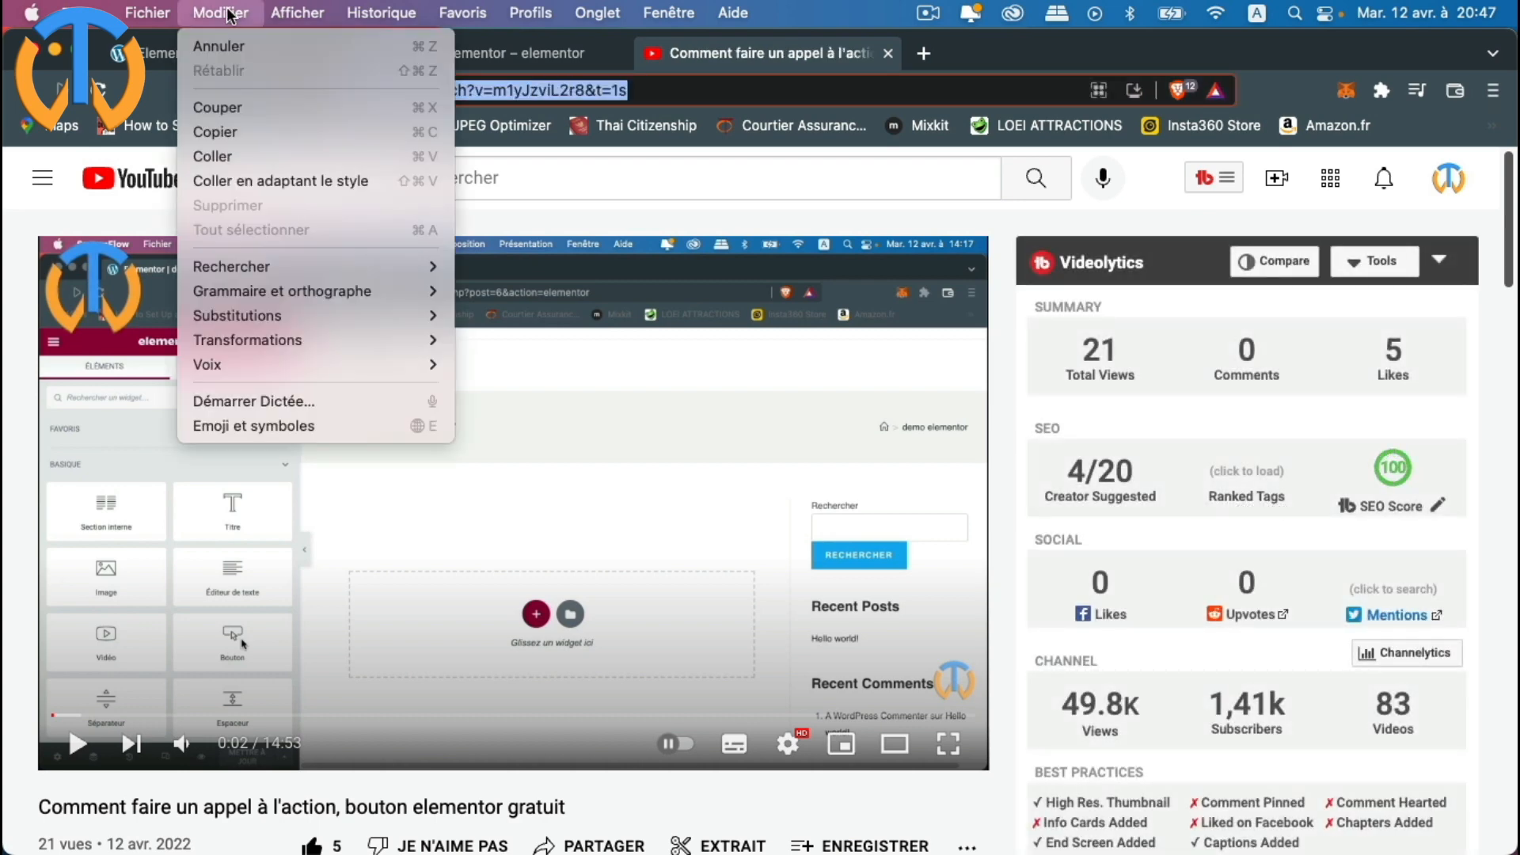
{"action": "left_click", "coordinate": [215, 131]}
{"action": "left_click", "coordinate": [888, 53]}
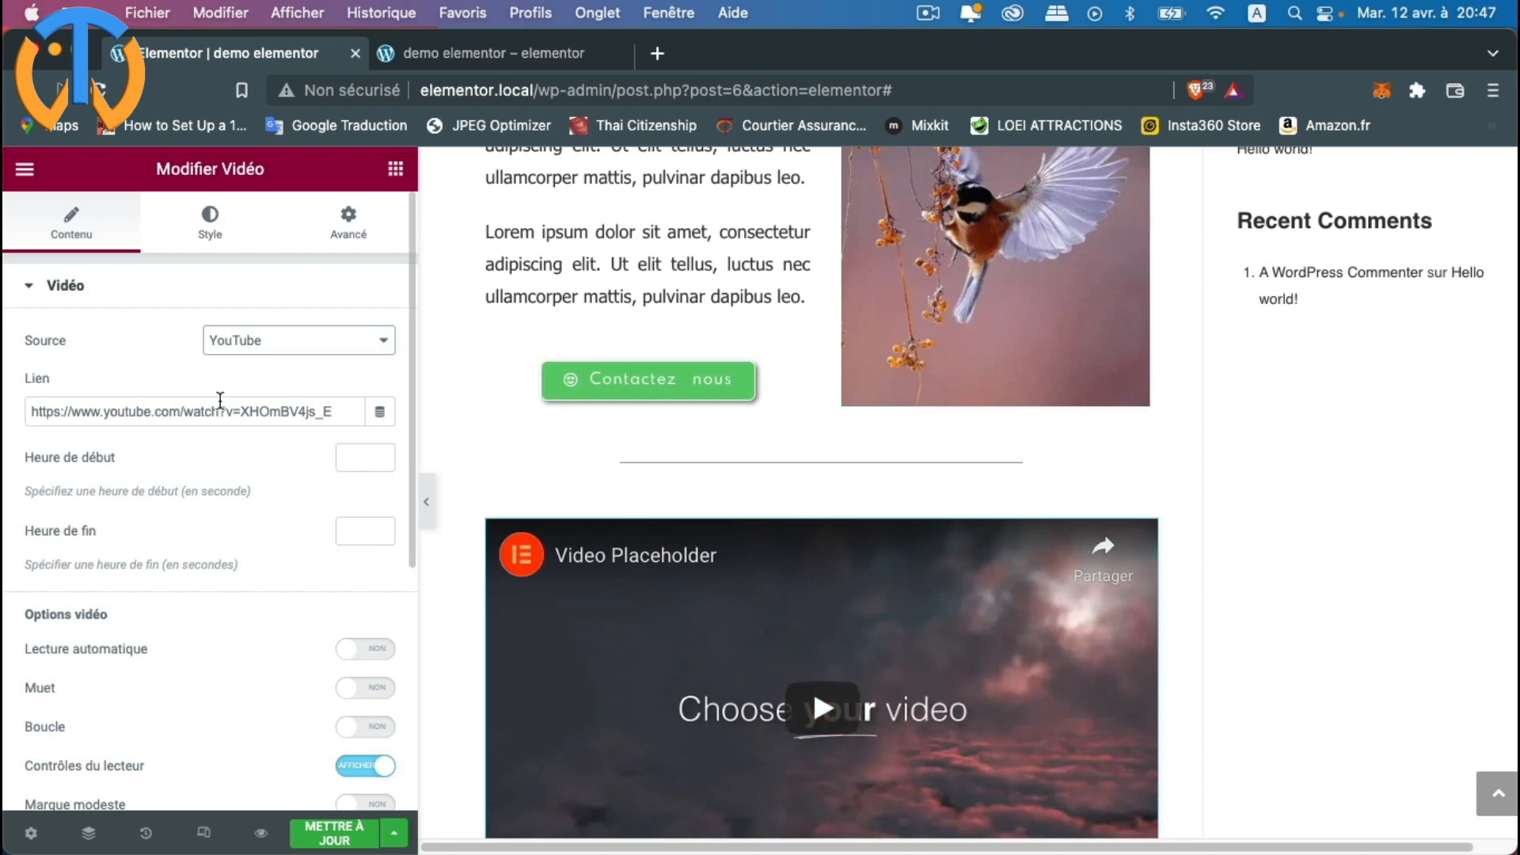
Step: Replace the Vidéo widget's placeholder link with the copied YouTube address youtube.com/watch?v=m1yJzviL2r8&t=1s and check the video in the page
{"action": "left_click_drag", "start_coordinate": [29, 413], "coordinate": [332, 418]}
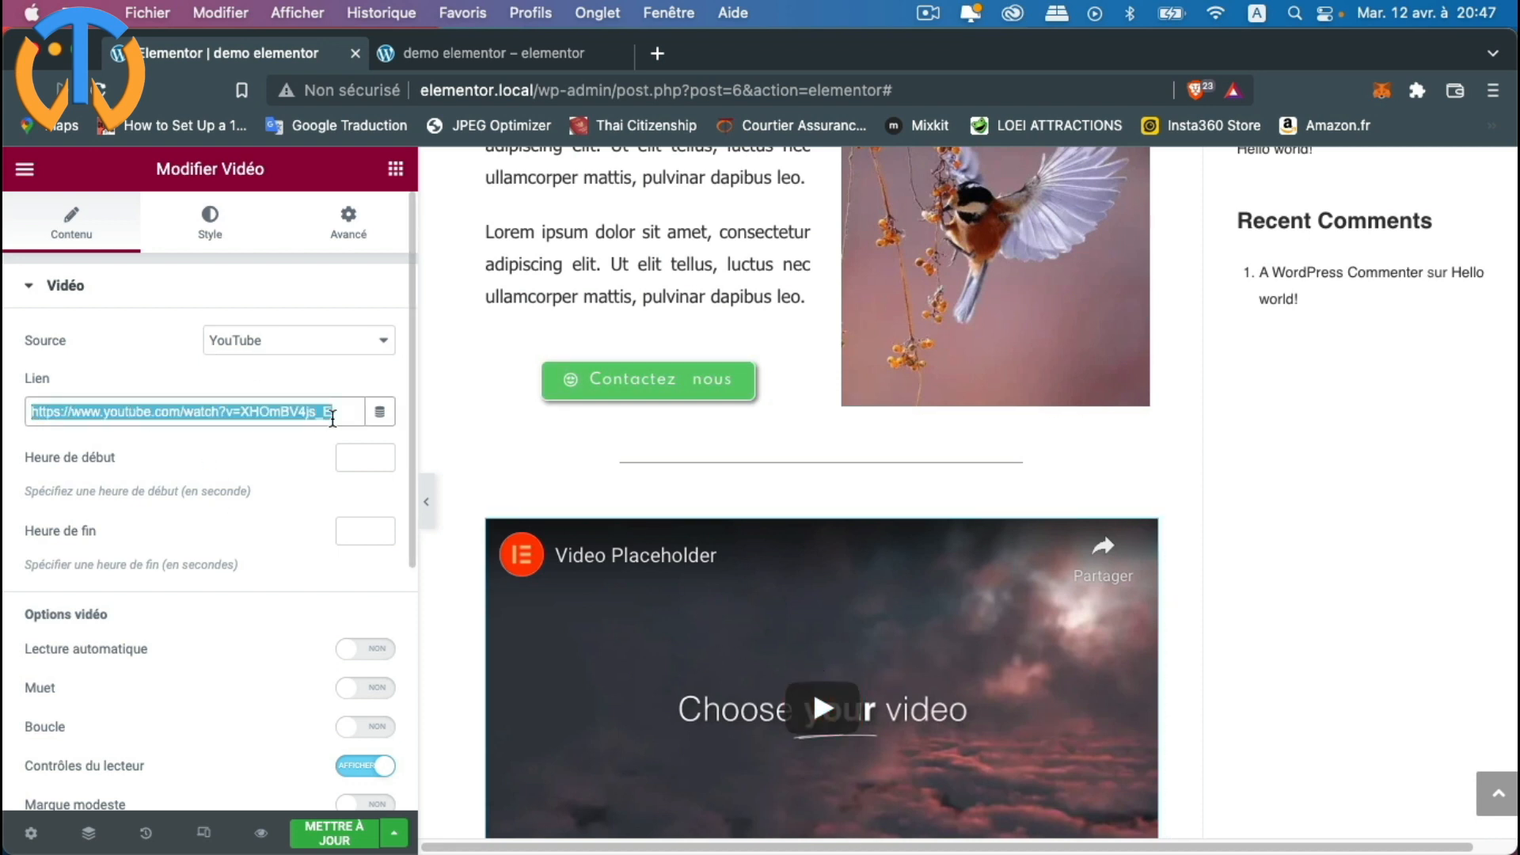
{"action": "left_click", "coordinate": [221, 12]}
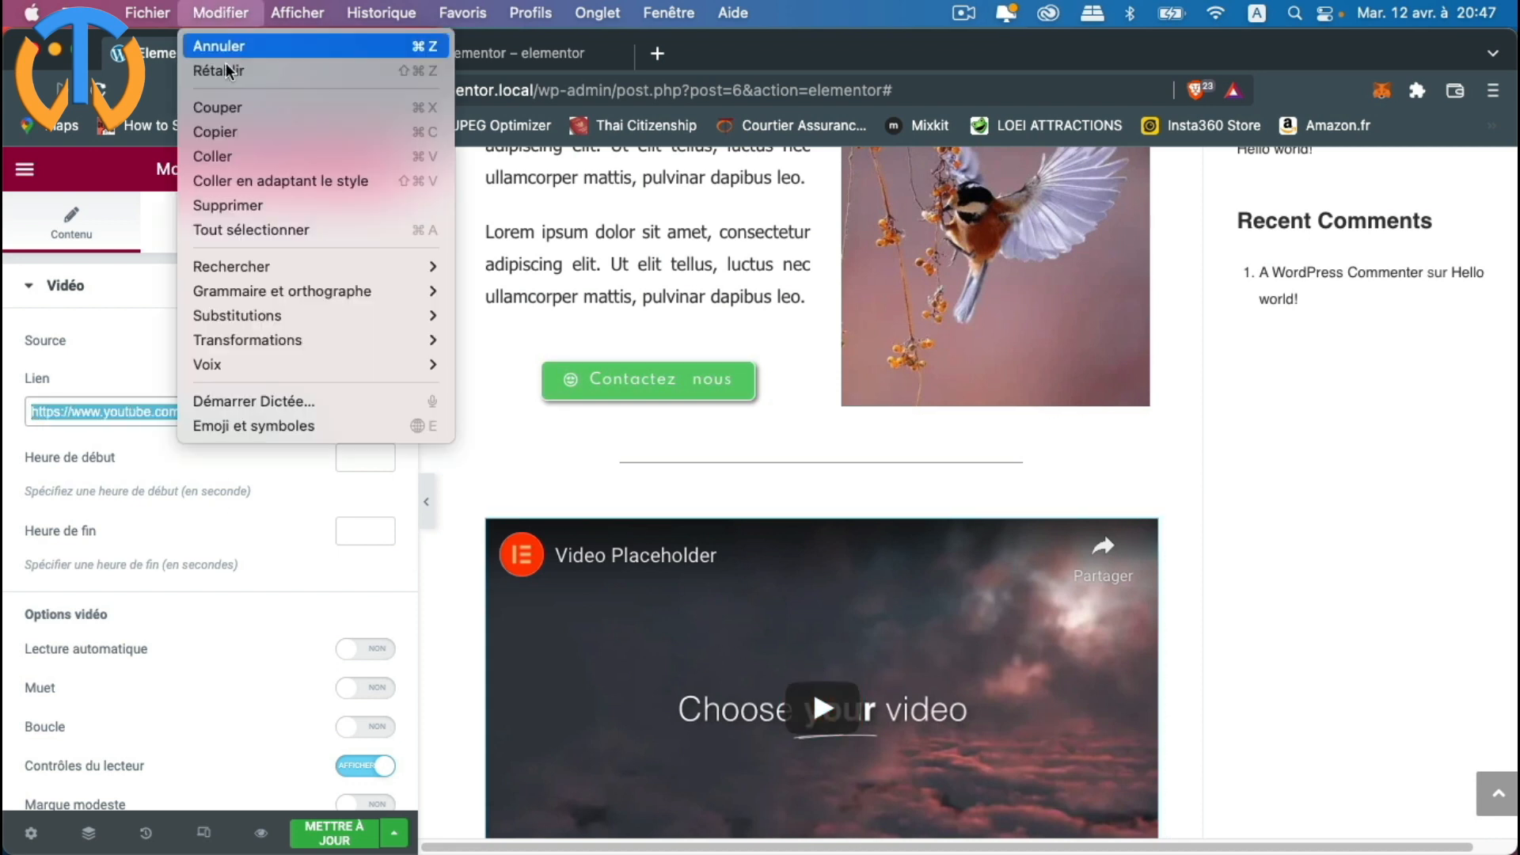
{"action": "left_click", "coordinate": [221, 156]}
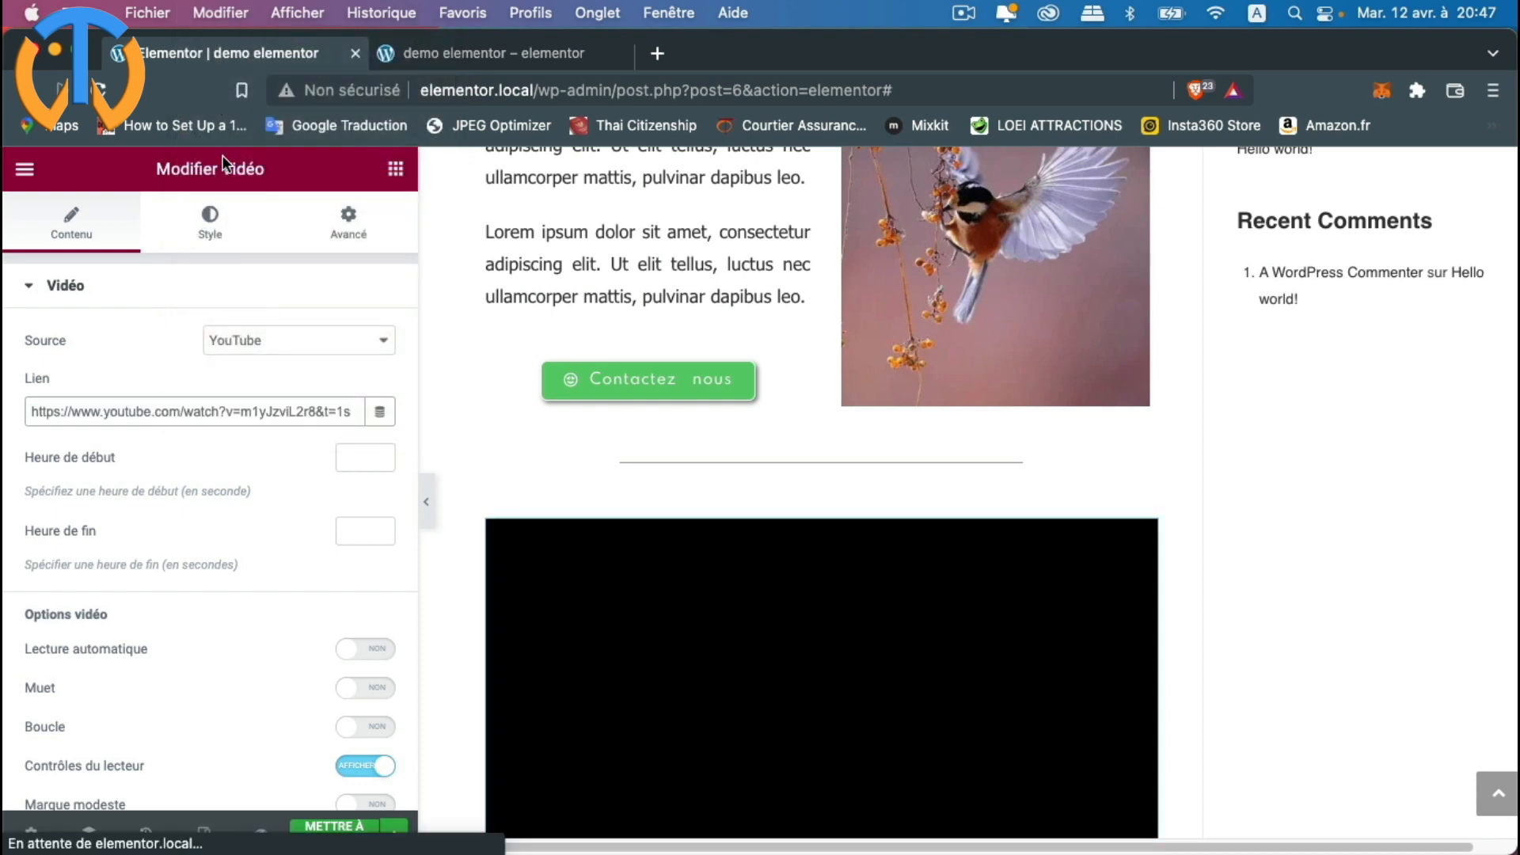
{"action": "scroll", "coordinate": [1022, 610], "scroll_direction": "down", "scroll_amount": 5}
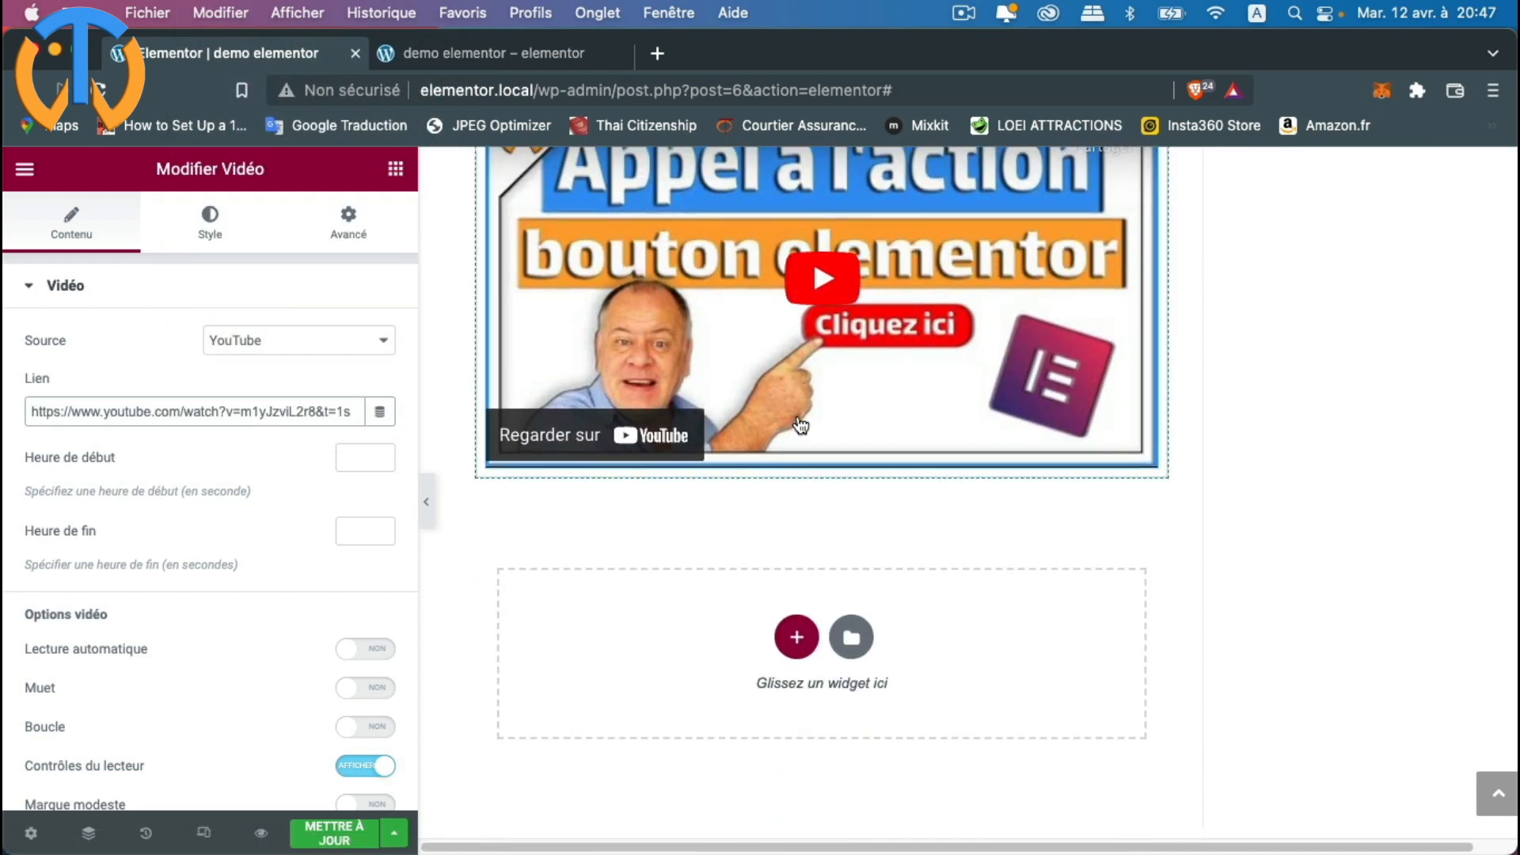
{"action": "scroll", "coordinate": [764, 305], "scroll_direction": "up", "scroll_amount": 1}
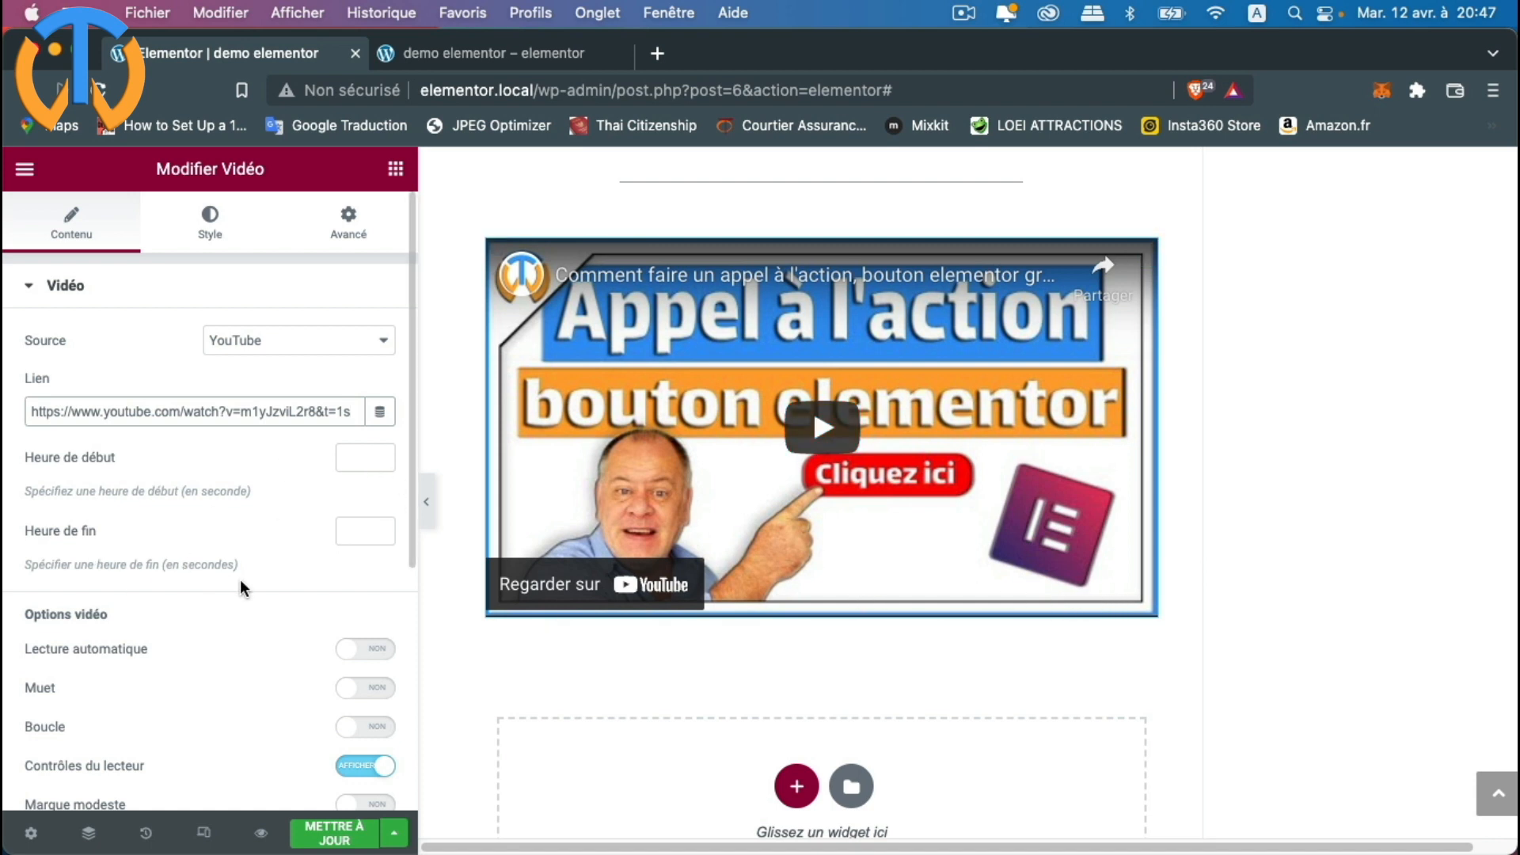
Step: Review the widget's playback options and keep the suggested videos on "Chaîne de la vidéo actuelle"
{"action": "scroll", "coordinate": [240, 589], "scroll_direction": "down", "scroll_amount": 3}
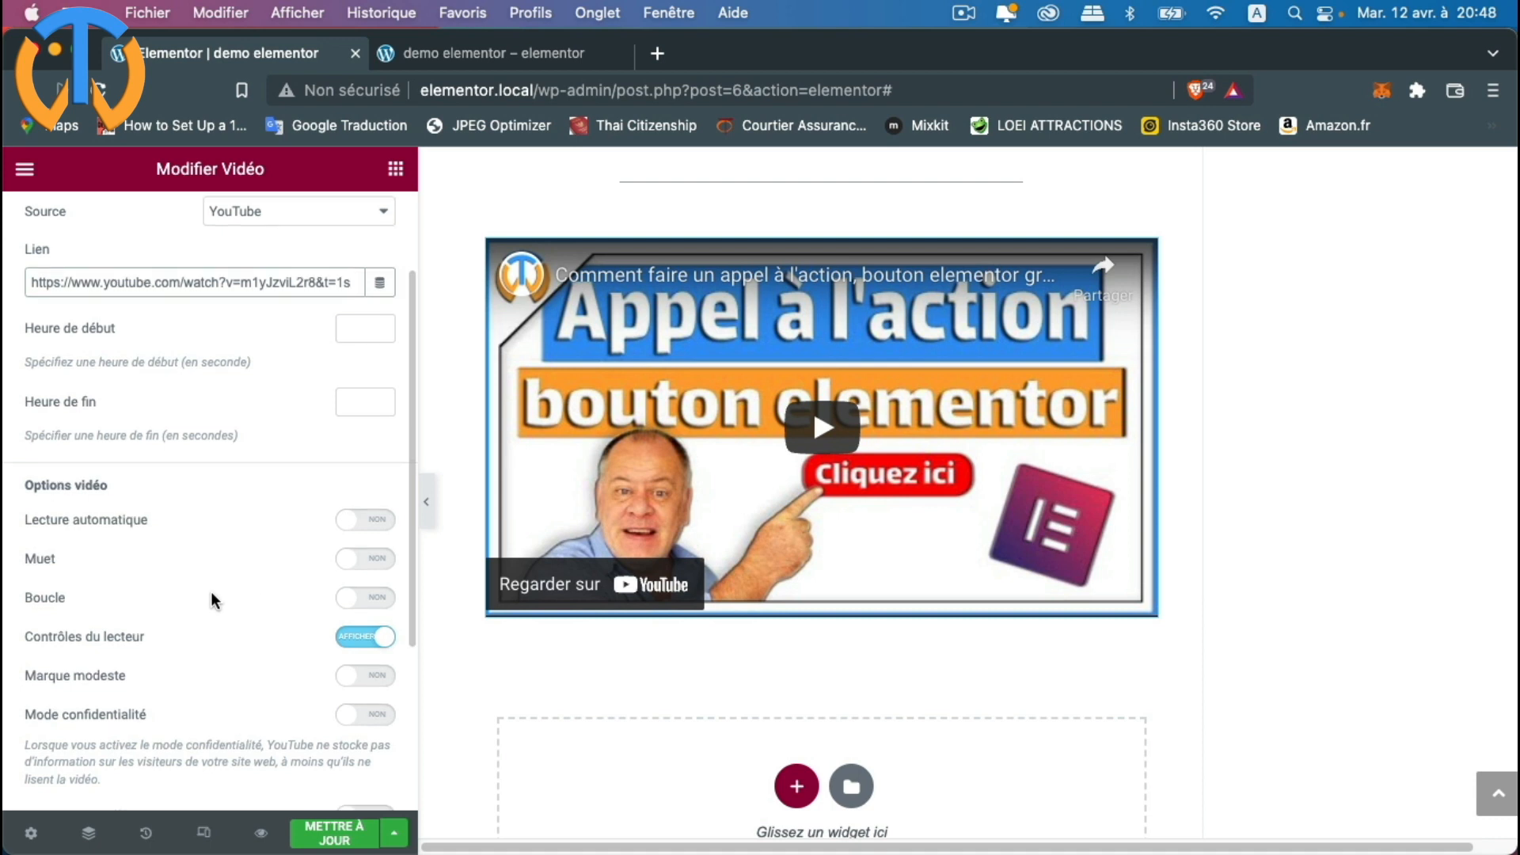
{"action": "scroll", "coordinate": [213, 598], "scroll_direction": "down", "scroll_amount": 3}
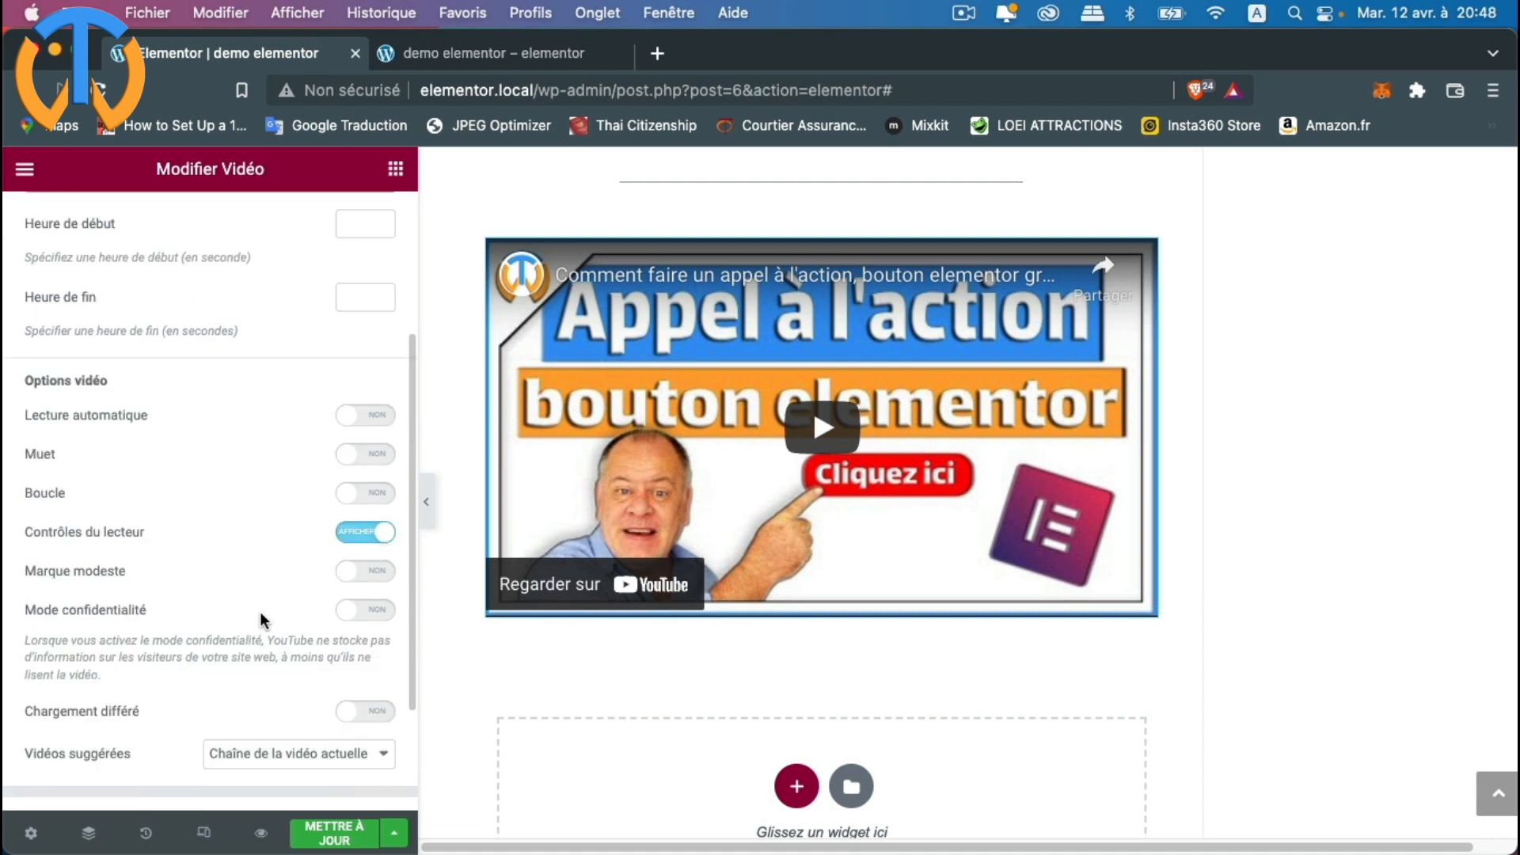
{"action": "scroll", "coordinate": [264, 620], "scroll_direction": "down", "scroll_amount": 1}
{"action": "scroll", "coordinate": [263, 612], "scroll_direction": "down", "scroll_amount": 4}
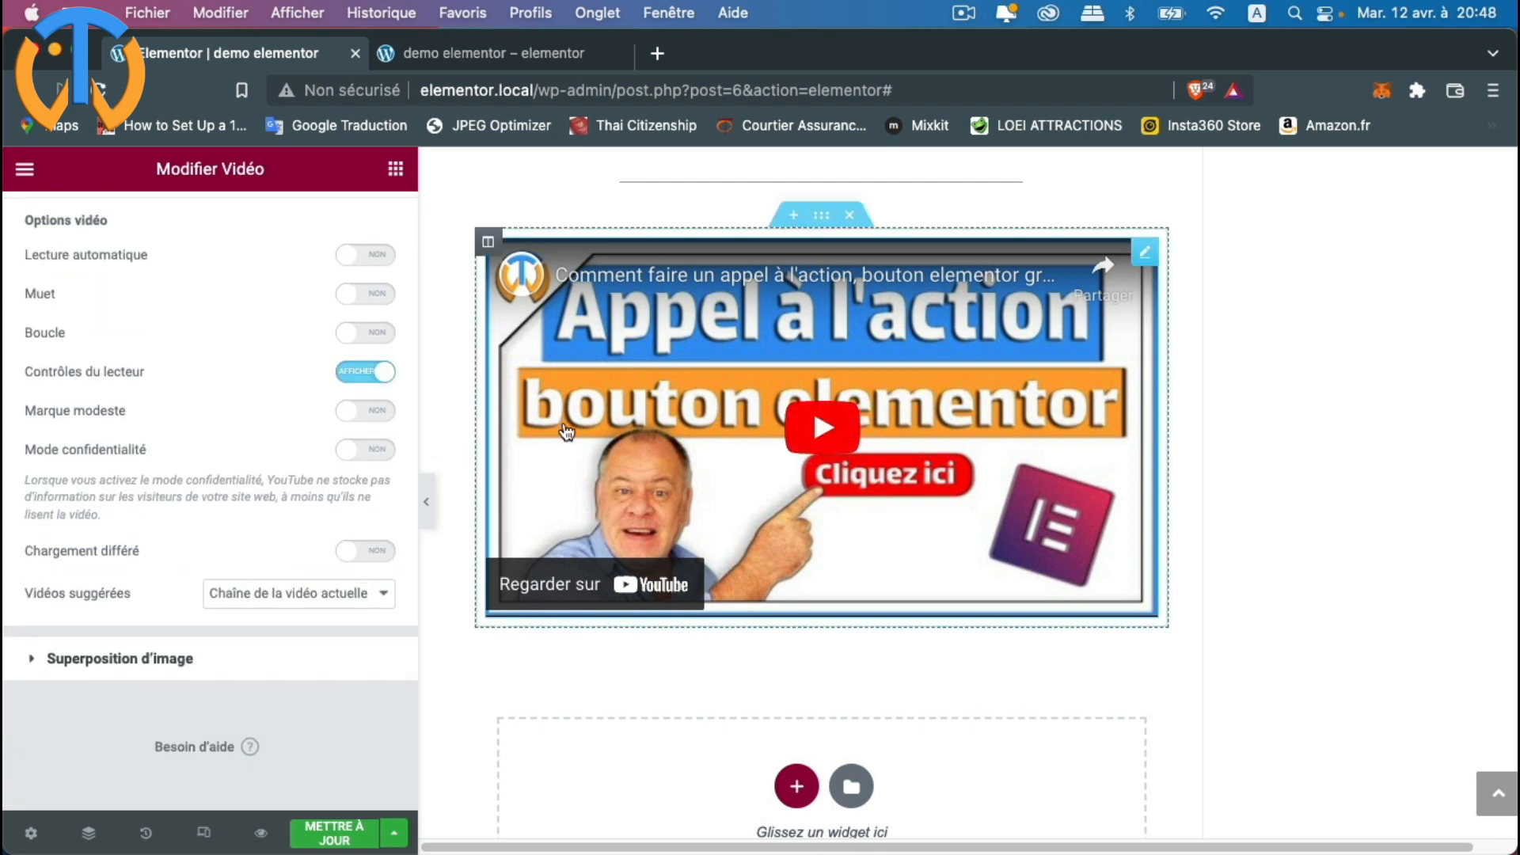
{"action": "scroll", "coordinate": [175, 457], "scroll_direction": "down", "scroll_amount": 1}
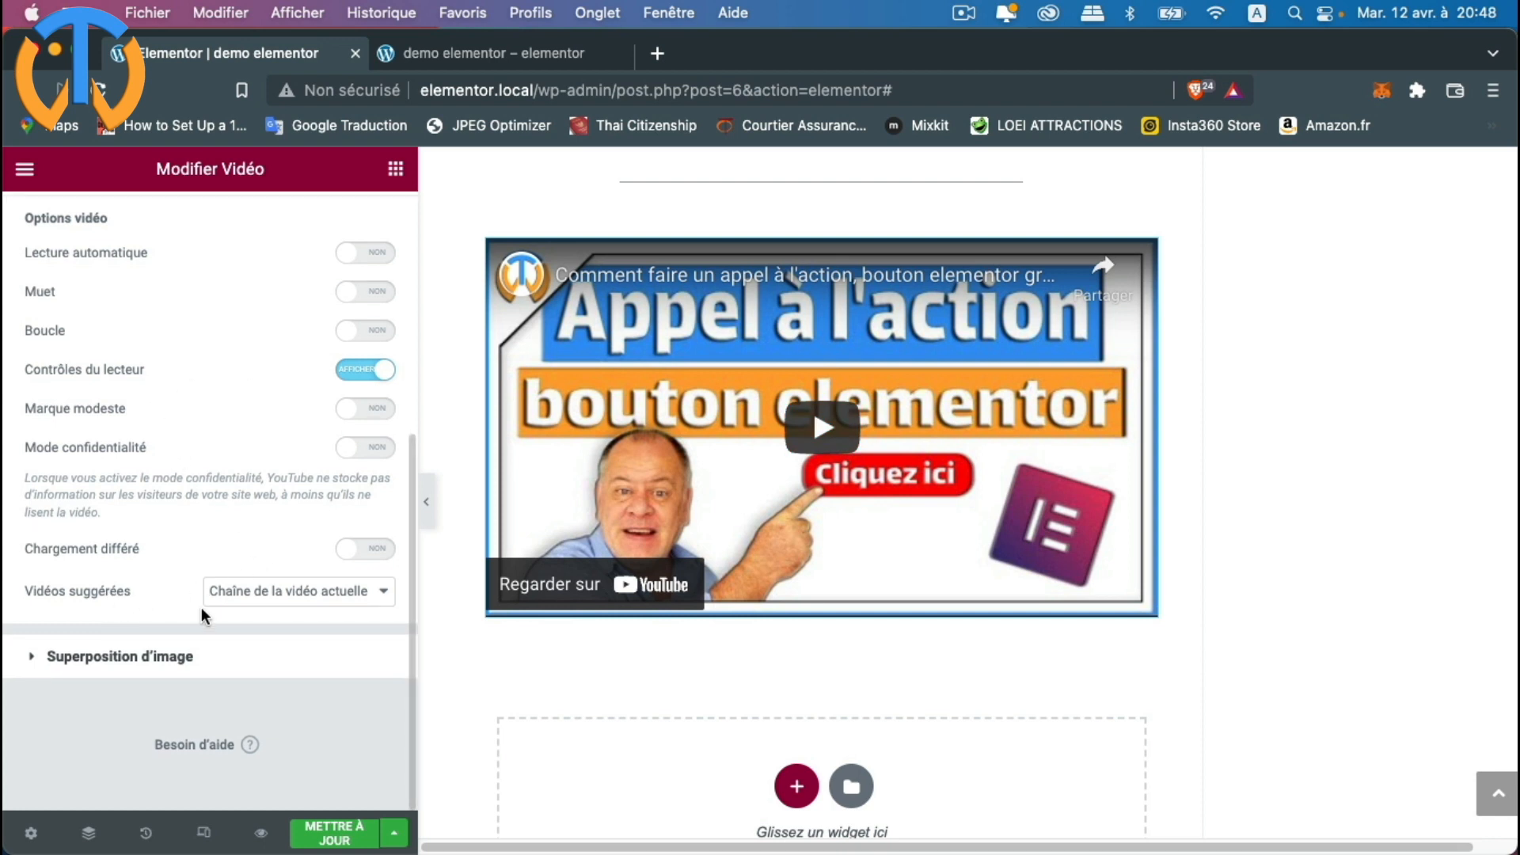
{"action": "left_click", "coordinate": [356, 592]}
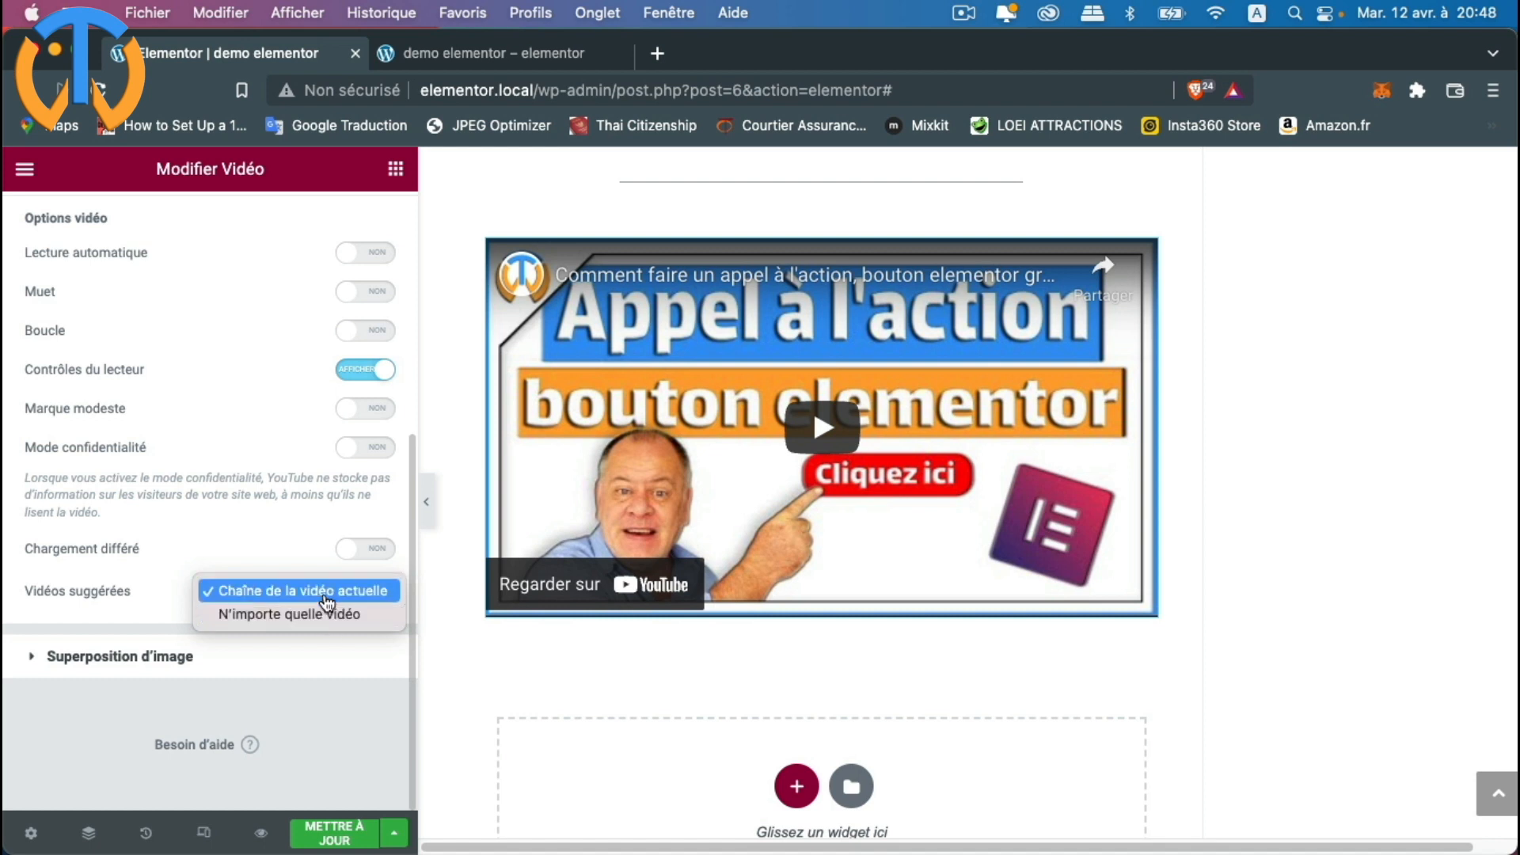
{"action": "left_click", "coordinate": [325, 599]}
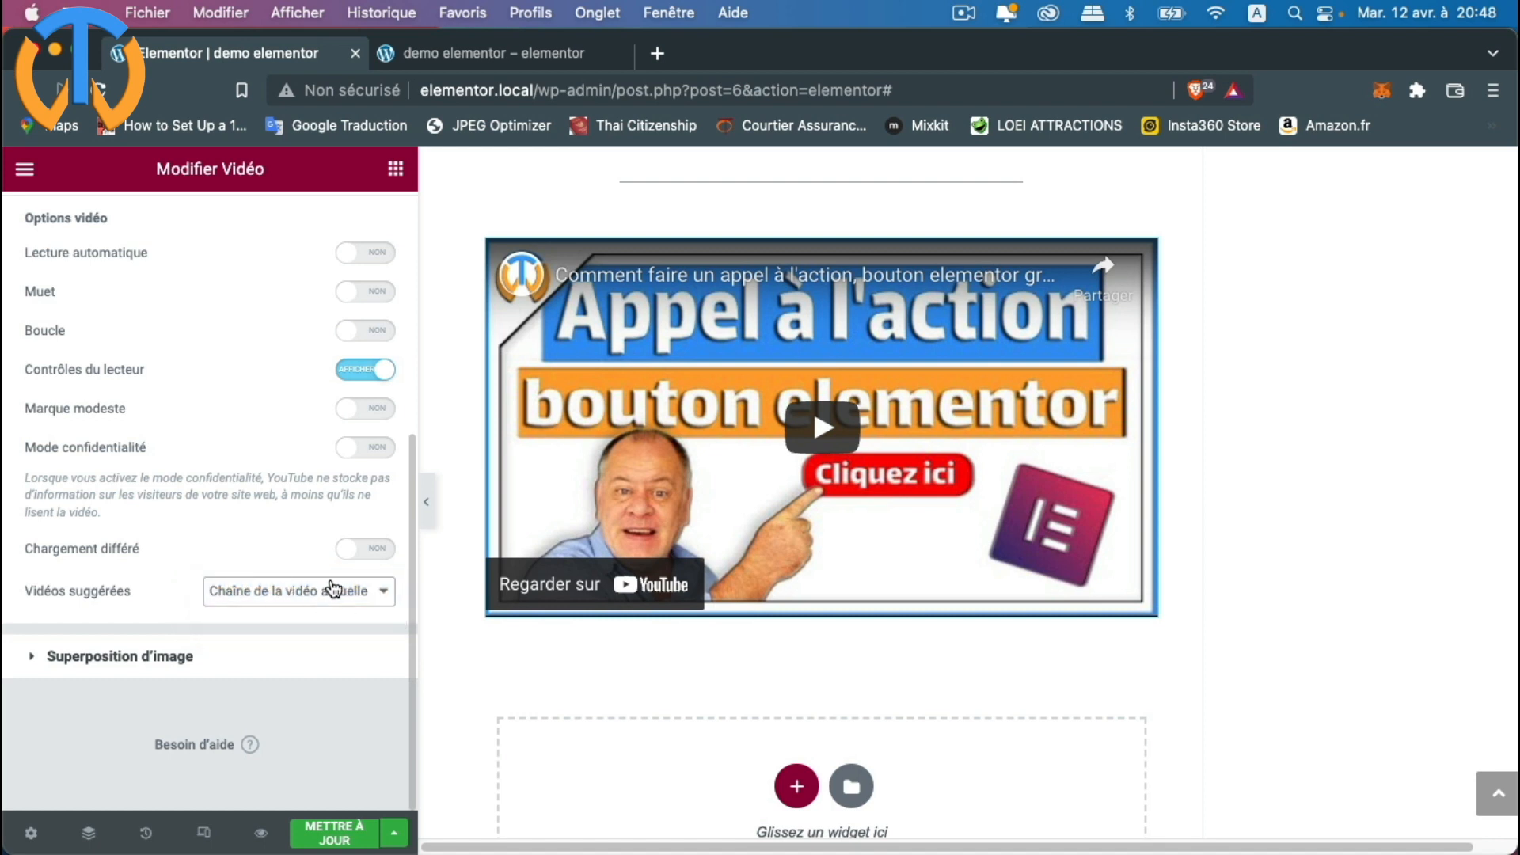
Step: Try the image overlay (Superposition d'image) on the video and turn it back off
{"action": "left_click", "coordinate": [34, 661]}
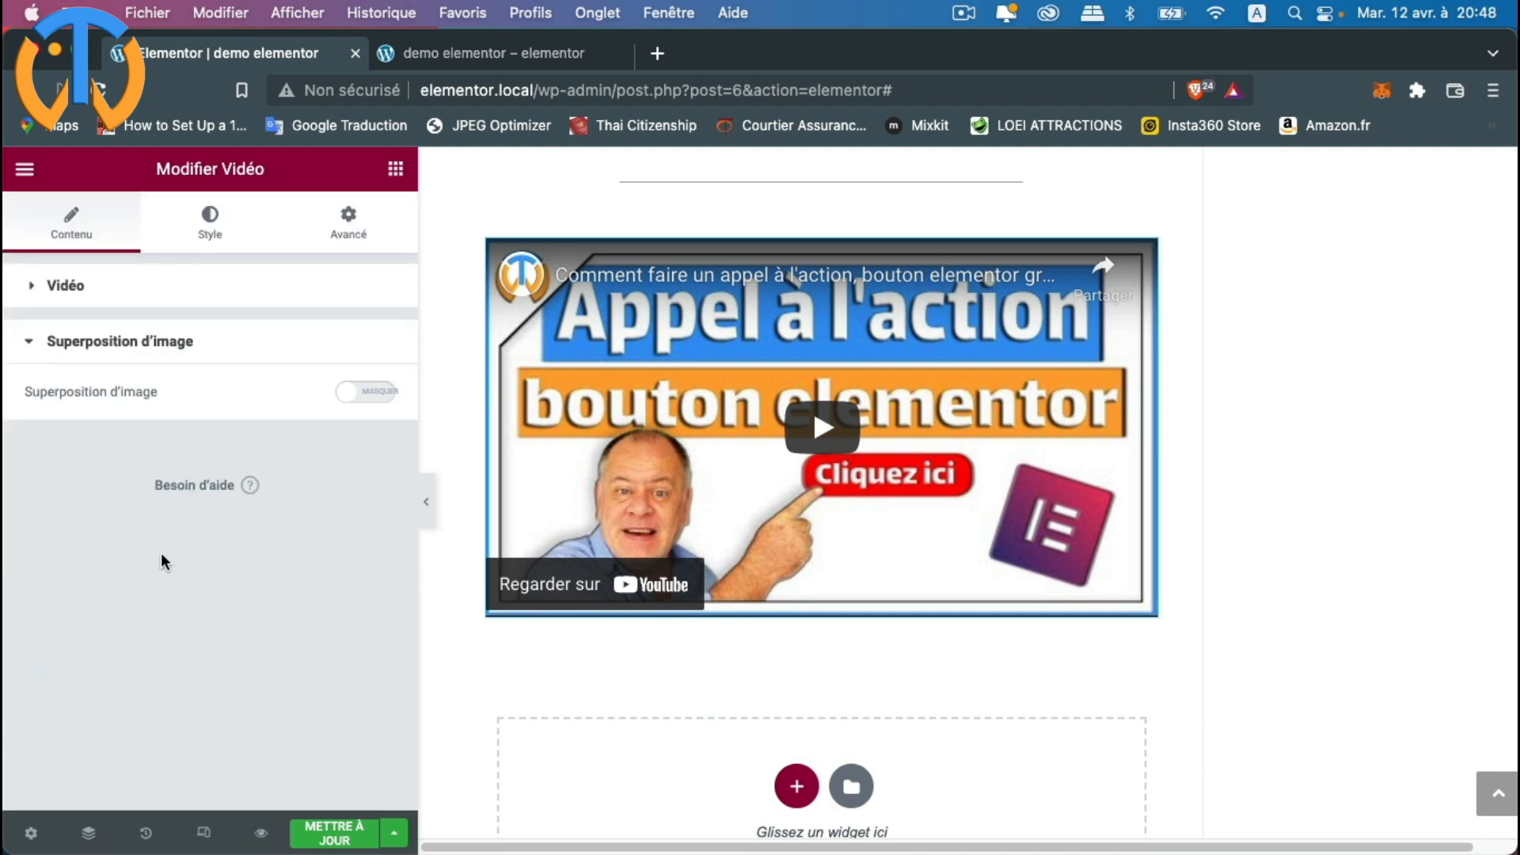
{"action": "left_click", "coordinate": [386, 396]}
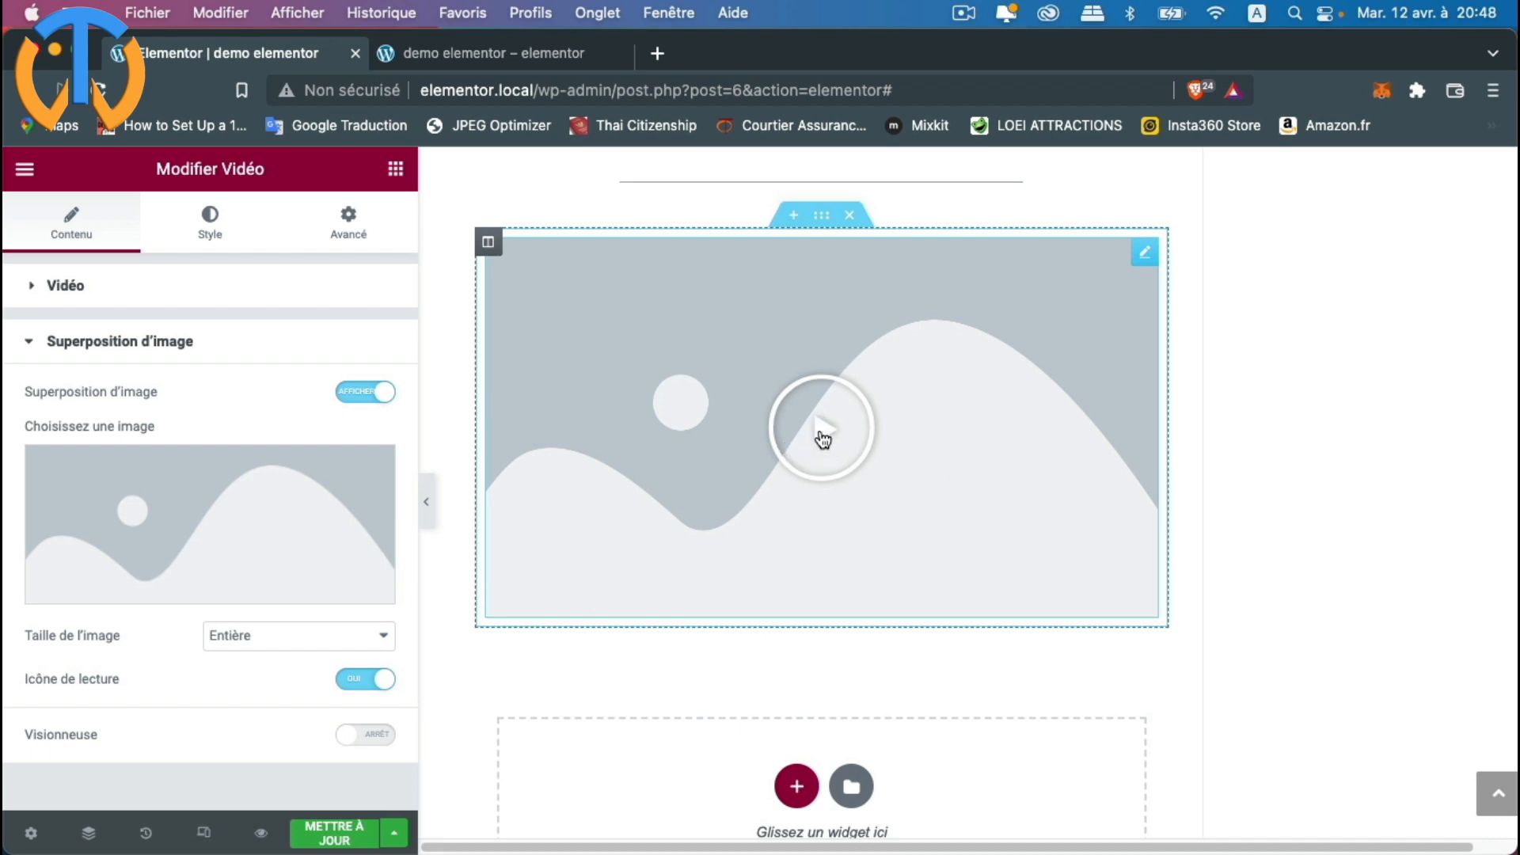
{"action": "left_click", "coordinate": [30, 342]}
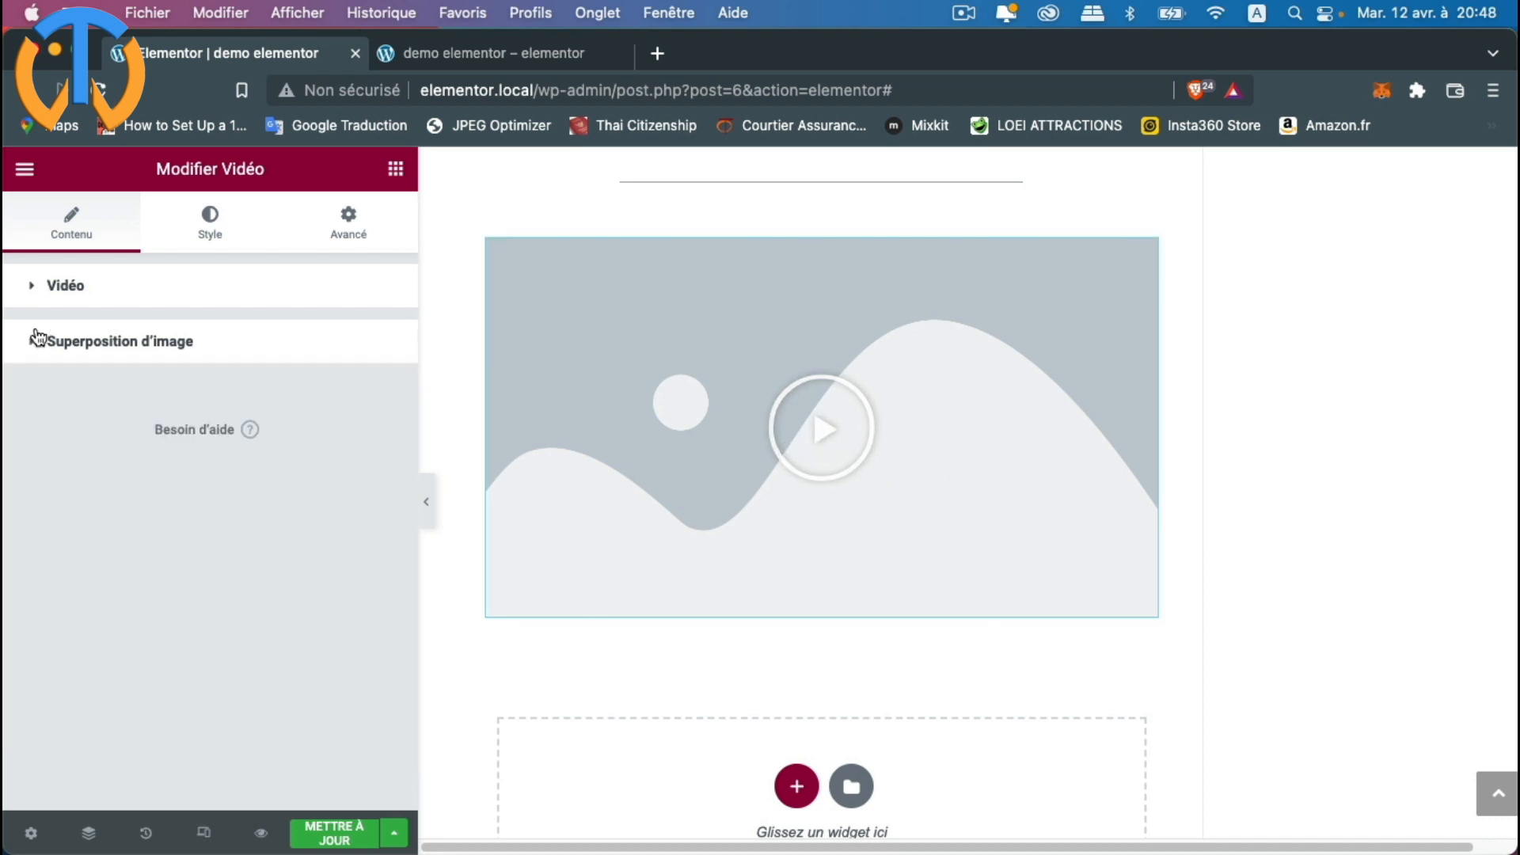
{"action": "left_click", "coordinate": [36, 291]}
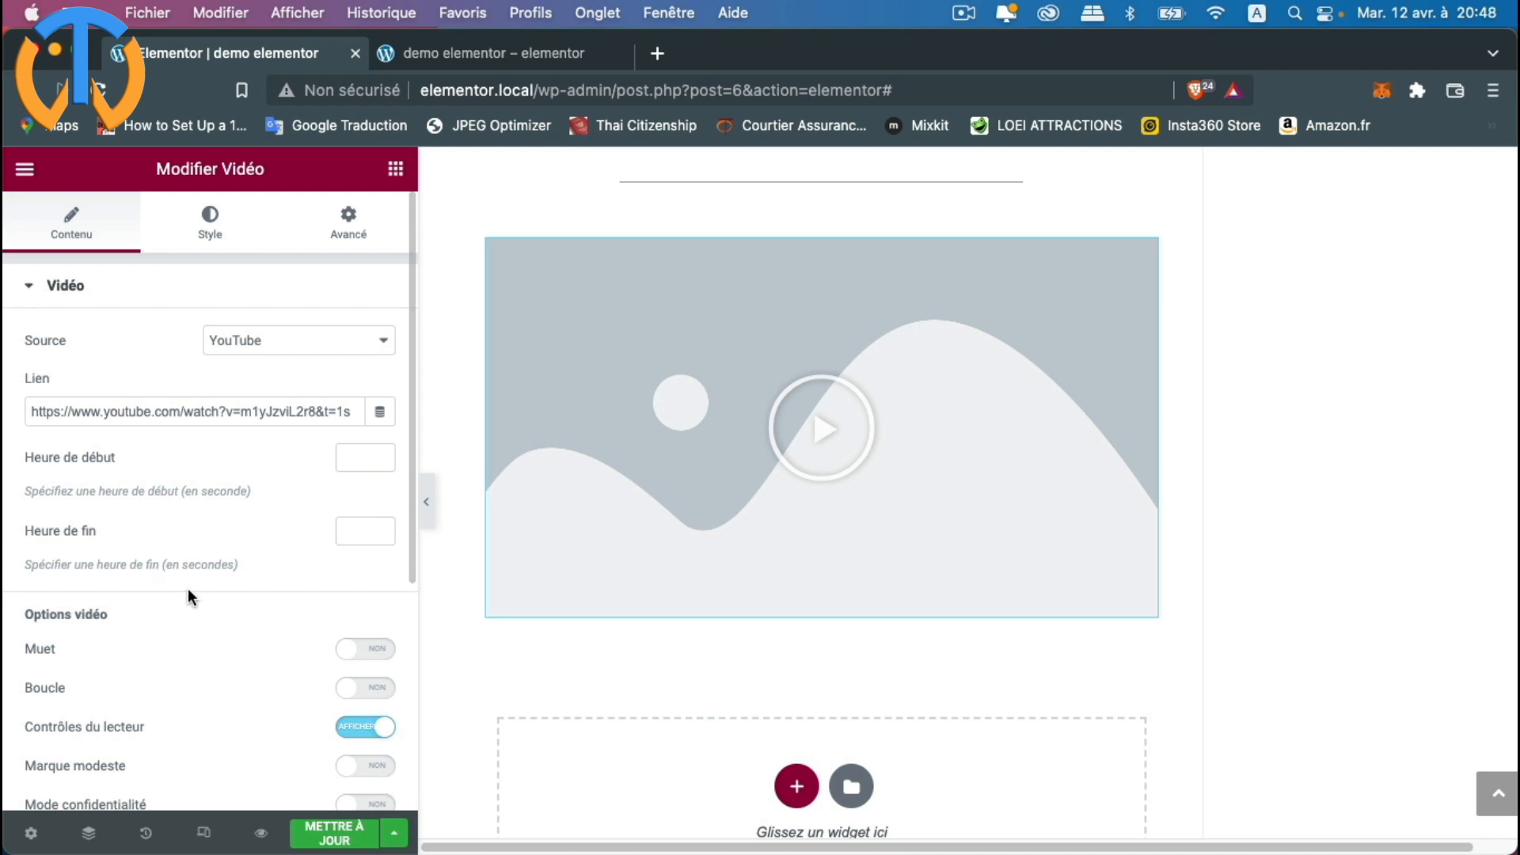
{"action": "scroll", "coordinate": [203, 596], "scroll_direction": "down", "scroll_amount": 8}
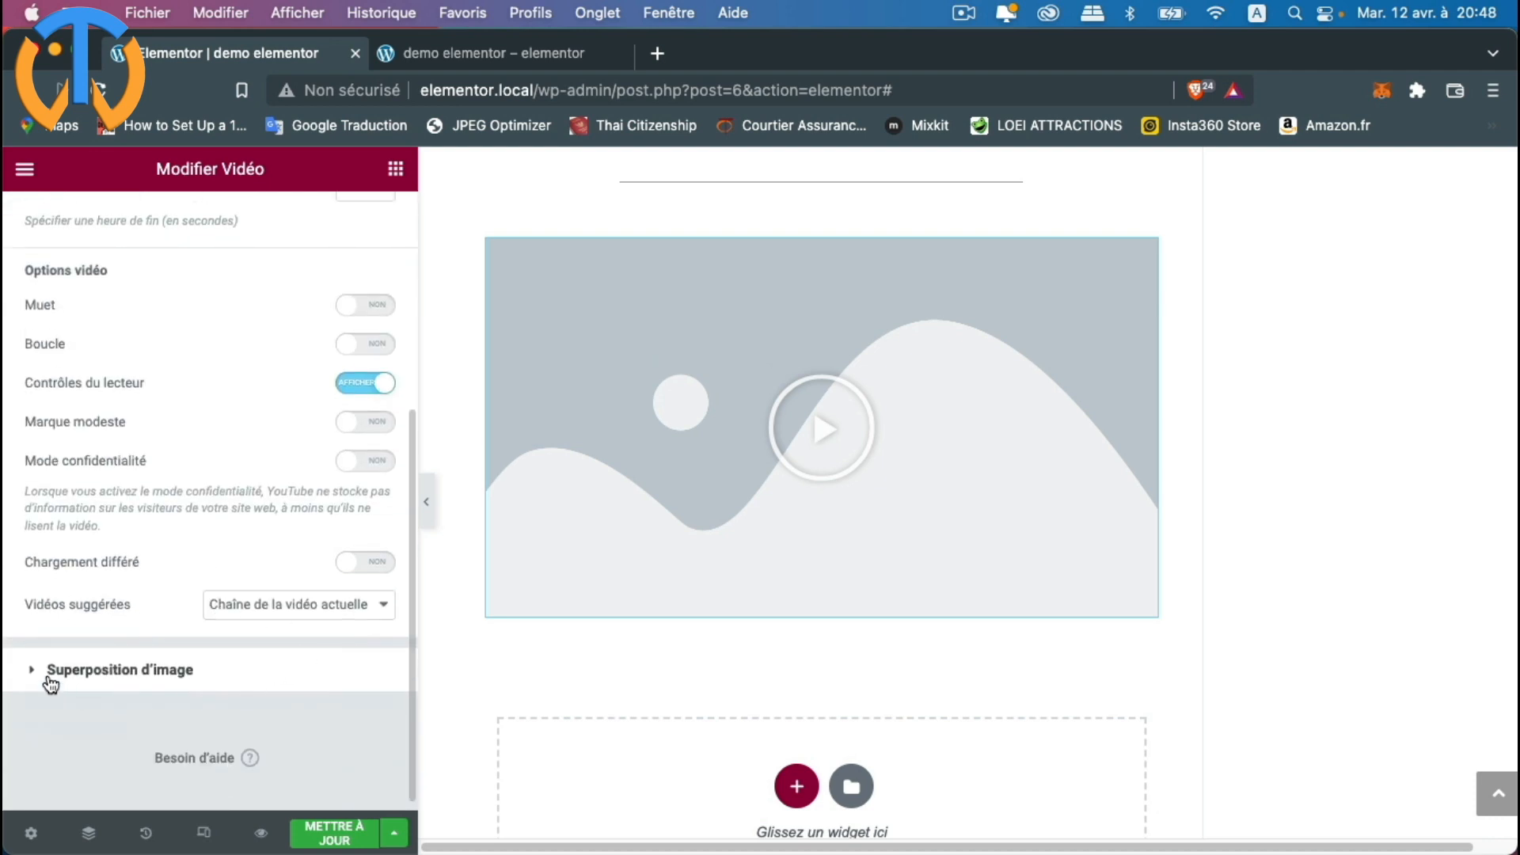
{"action": "left_click", "coordinate": [28, 674]}
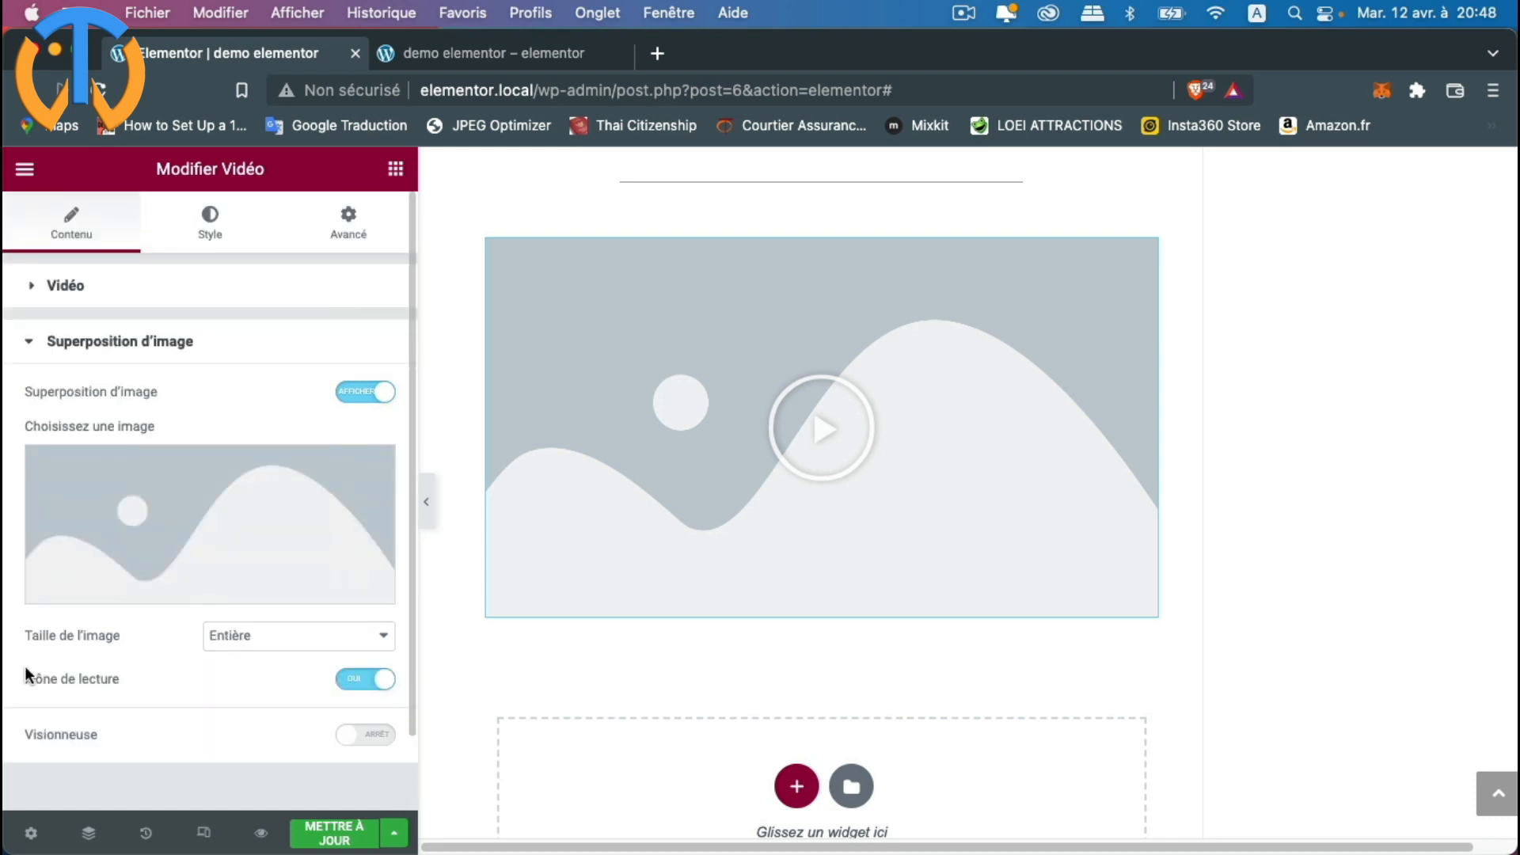
{"action": "left_click", "coordinate": [345, 404]}
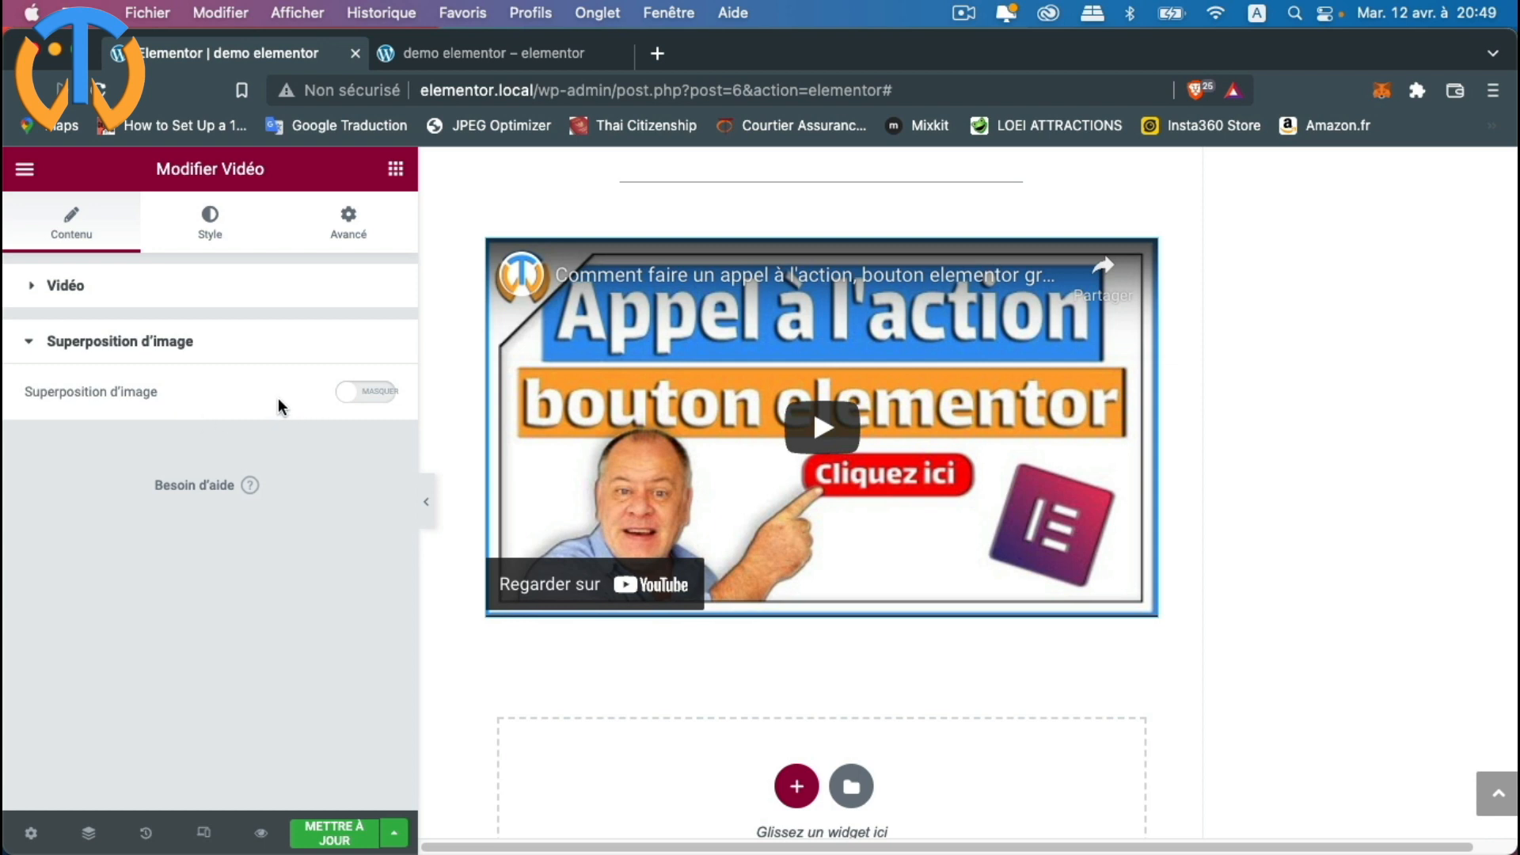
Step: Enable a box shadow (Ombre de boîte) in the video widget's advanced border settings
{"action": "left_click", "coordinate": [210, 226]}
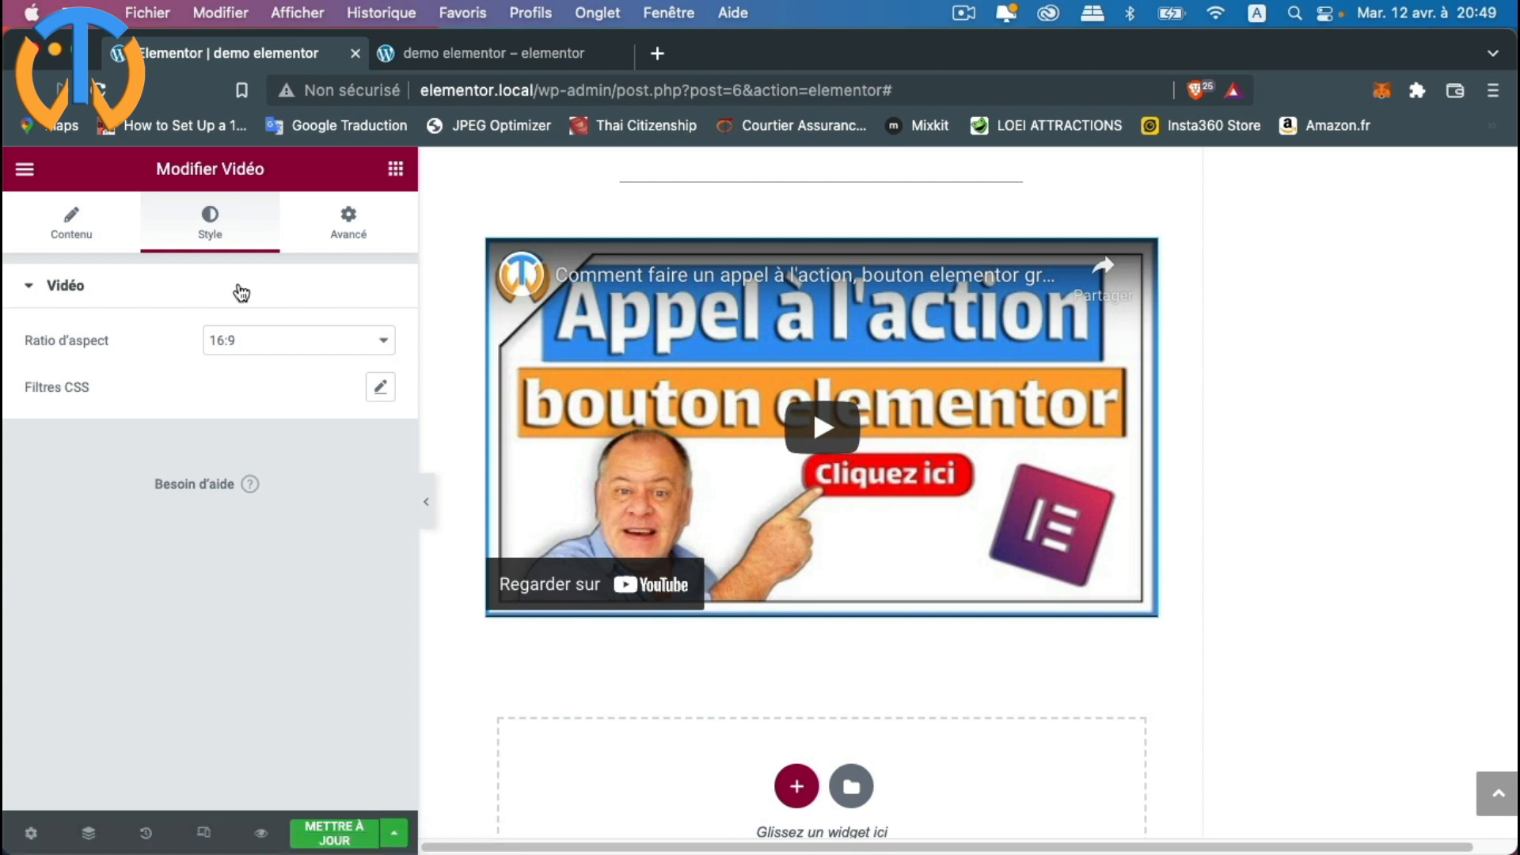
{"action": "left_click", "coordinate": [342, 233]}
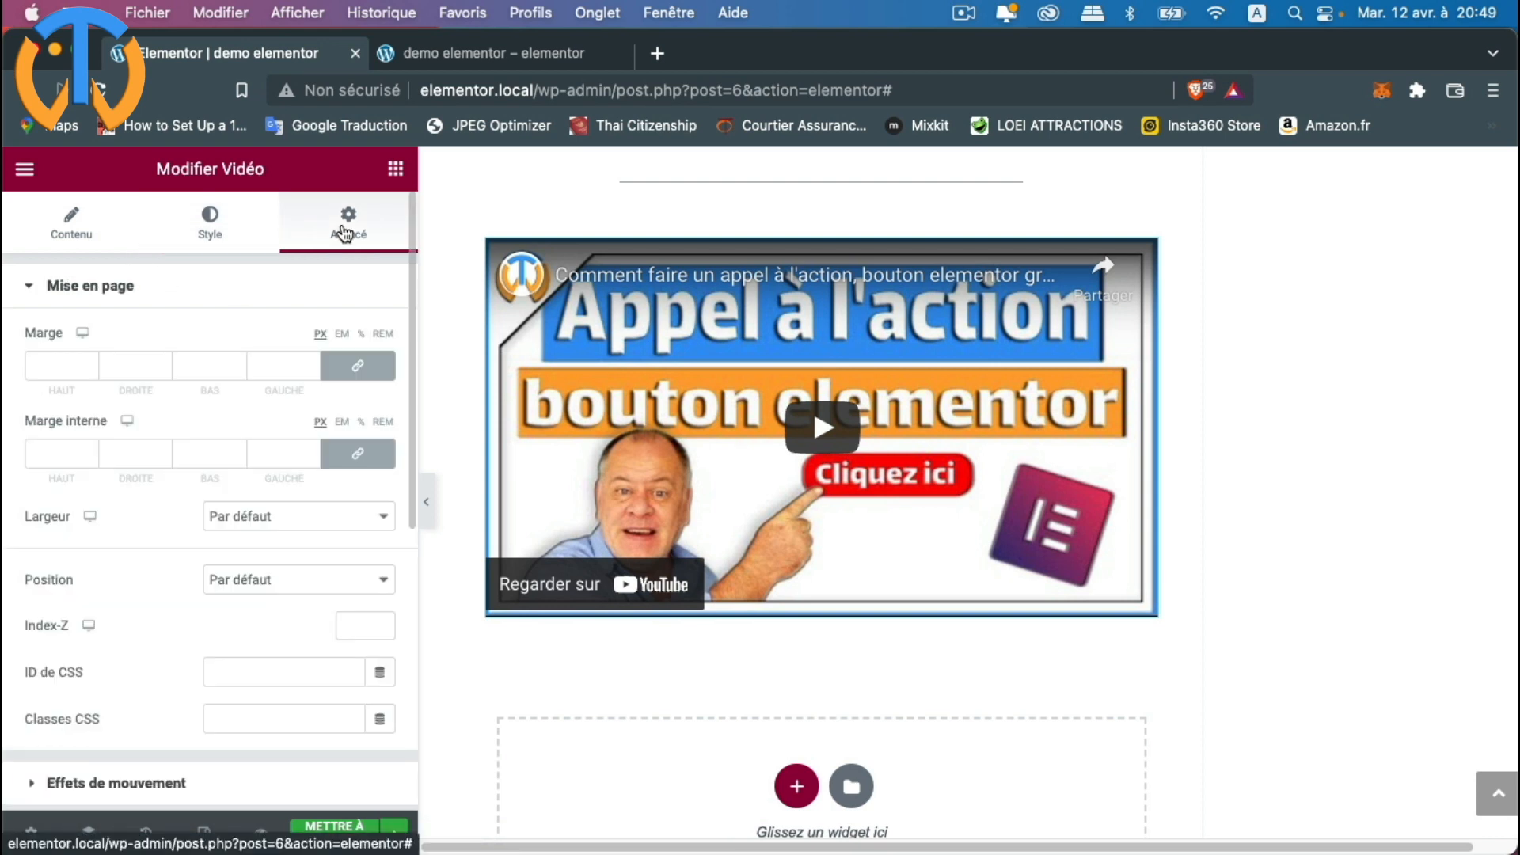
{"action": "scroll", "coordinate": [224, 614], "scroll_direction": "down", "scroll_amount": 5}
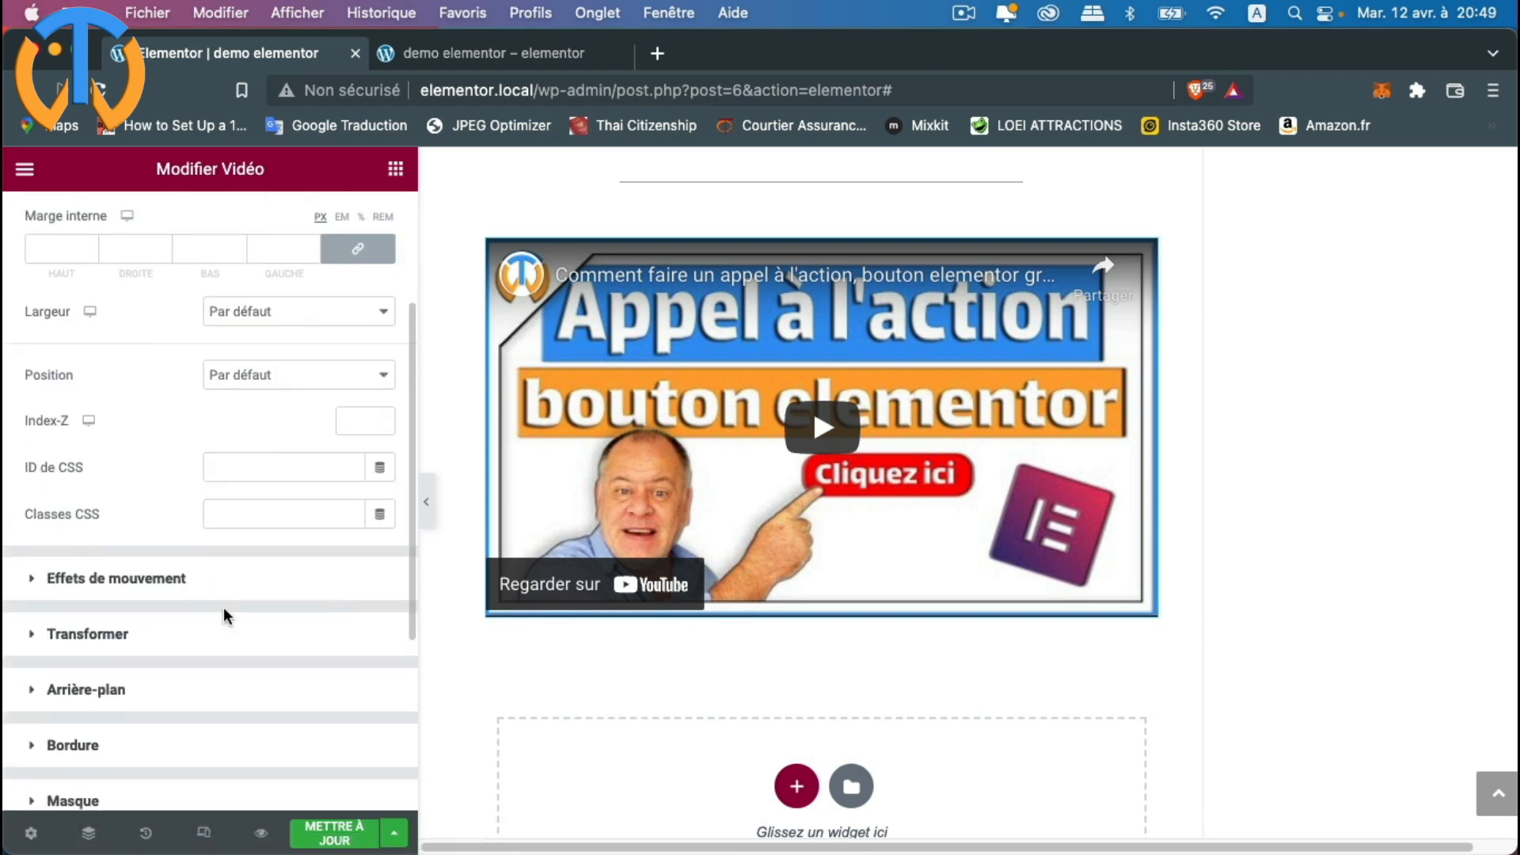
{"action": "scroll", "coordinate": [226, 615], "scroll_direction": "down", "scroll_amount": 5}
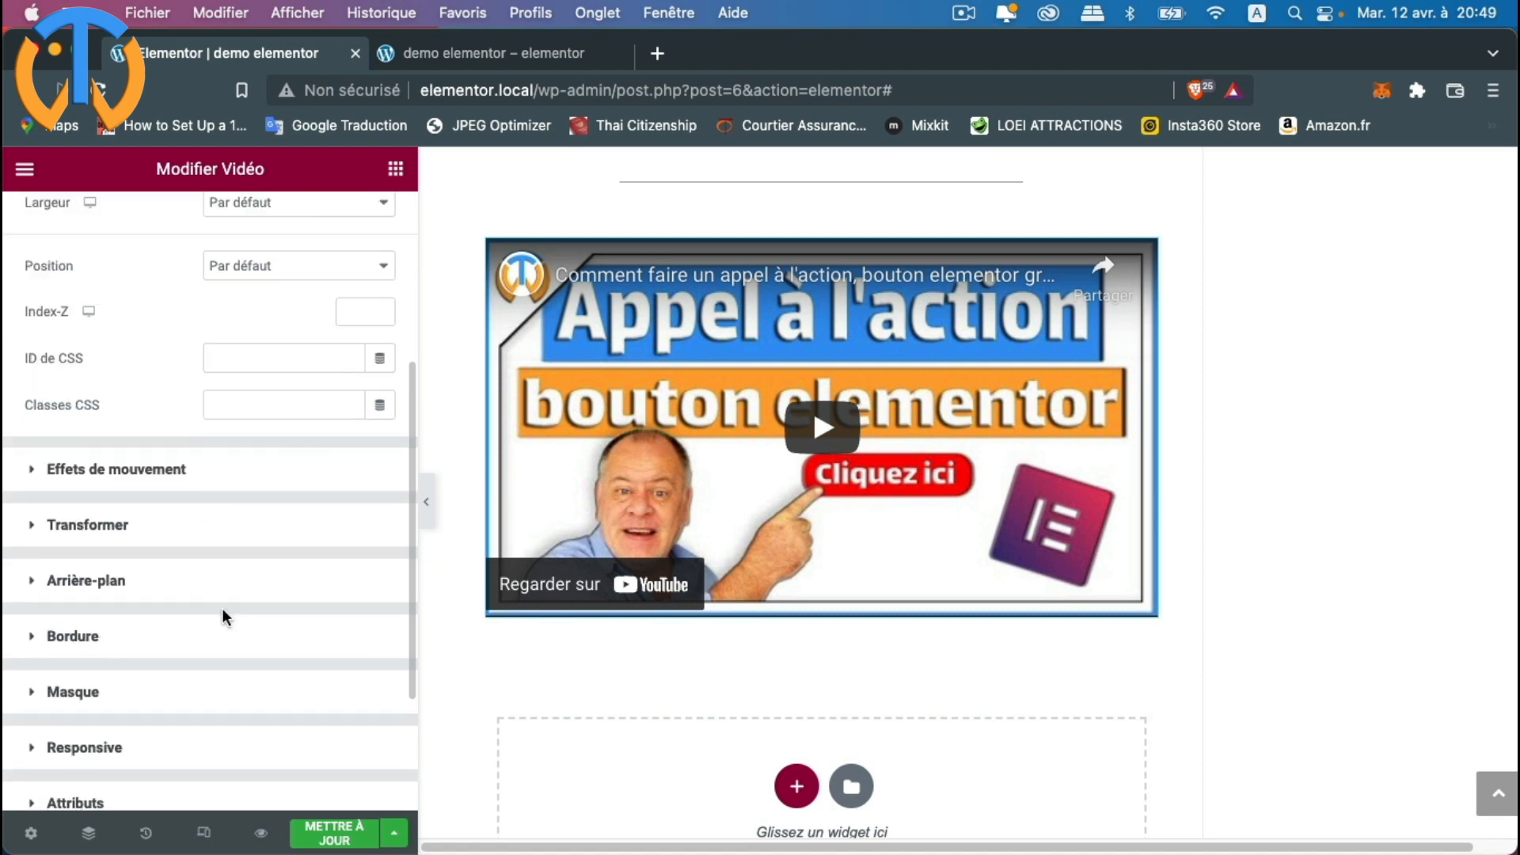
{"action": "left_click", "coordinate": [27, 550]}
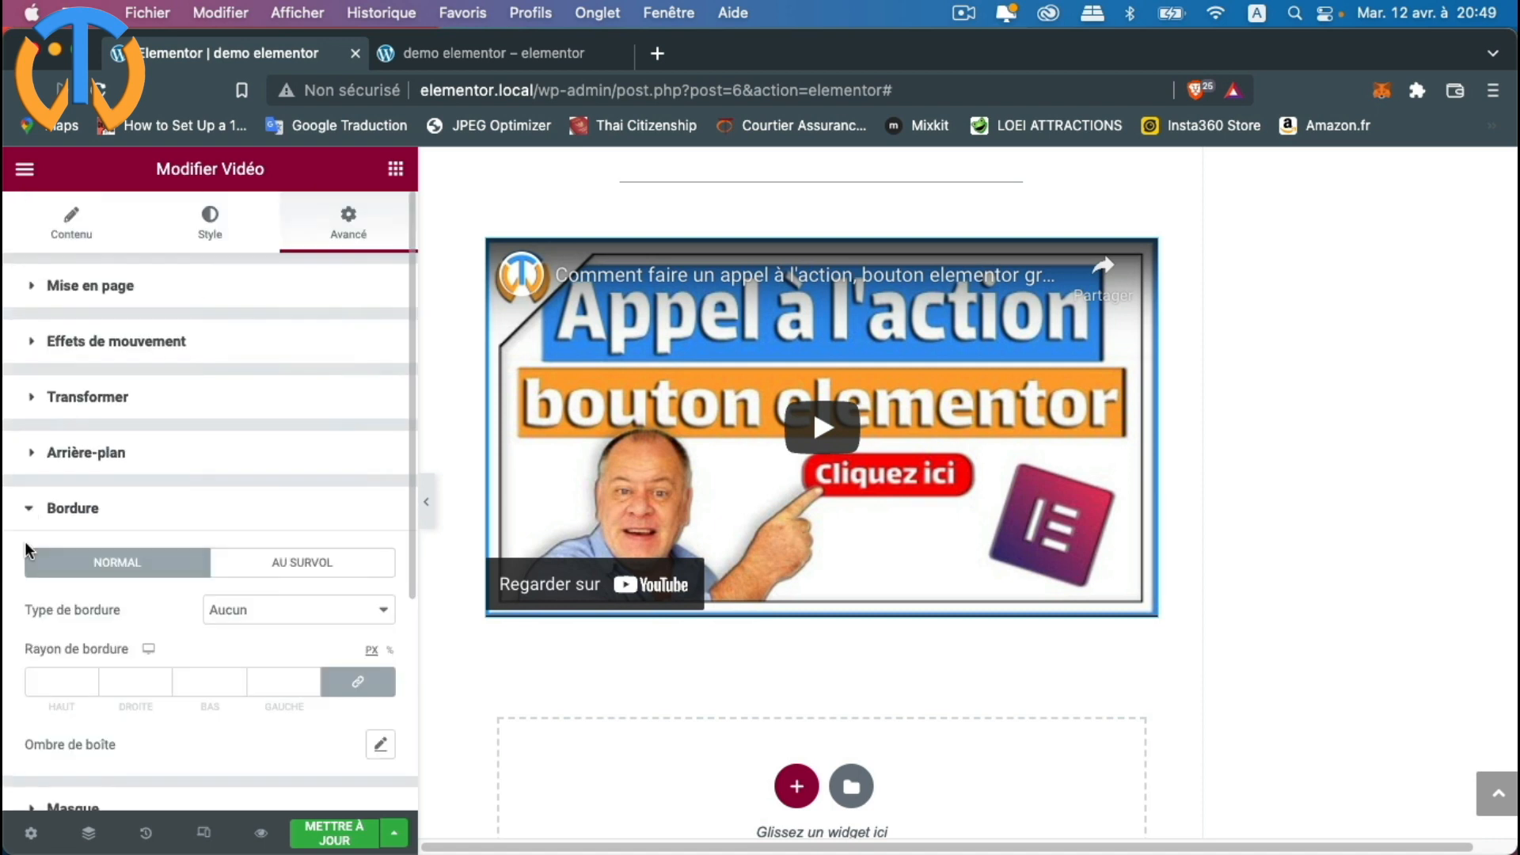
{"action": "scroll", "coordinate": [305, 701], "scroll_direction": "down", "scroll_amount": 3}
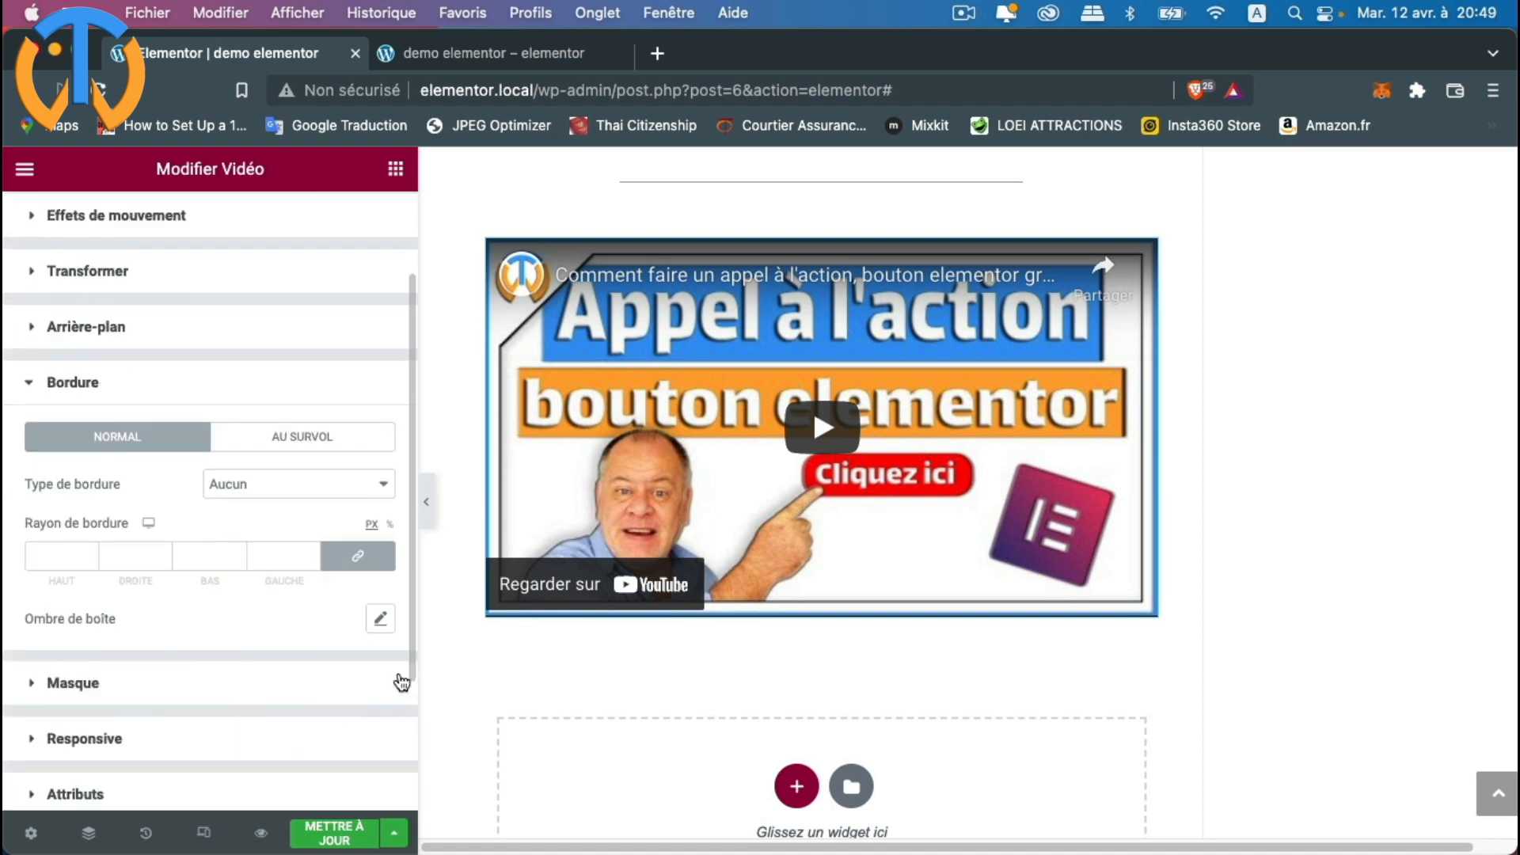
{"action": "left_click", "coordinate": [382, 626]}
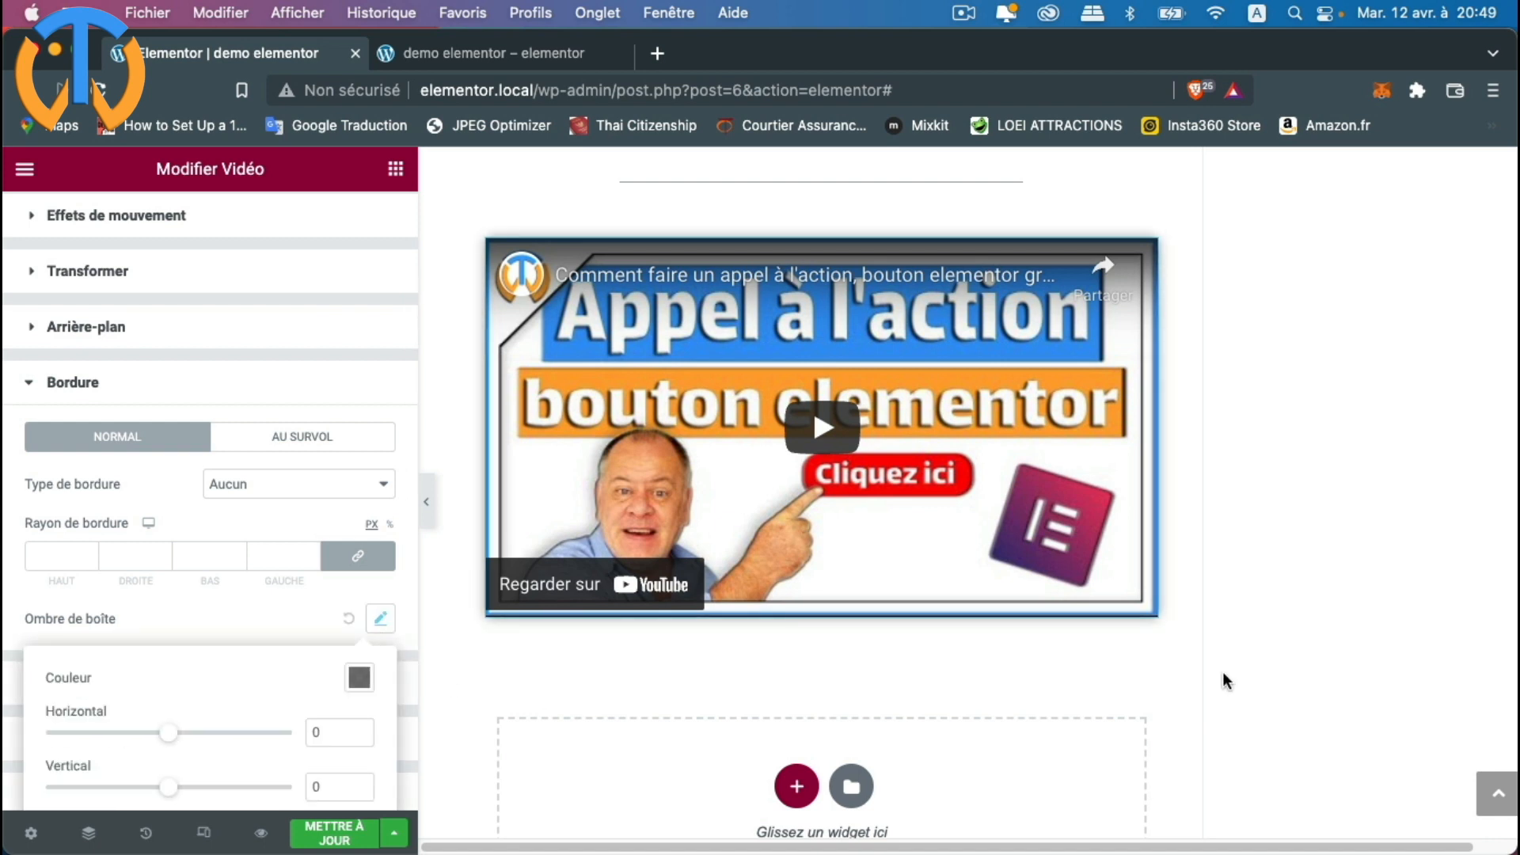
Step: Set the video's box shadow to horizontal 2, vertical 2 and blur (Flou) 4
{"action": "scroll", "coordinate": [239, 701], "scroll_direction": "down", "scroll_amount": 3}
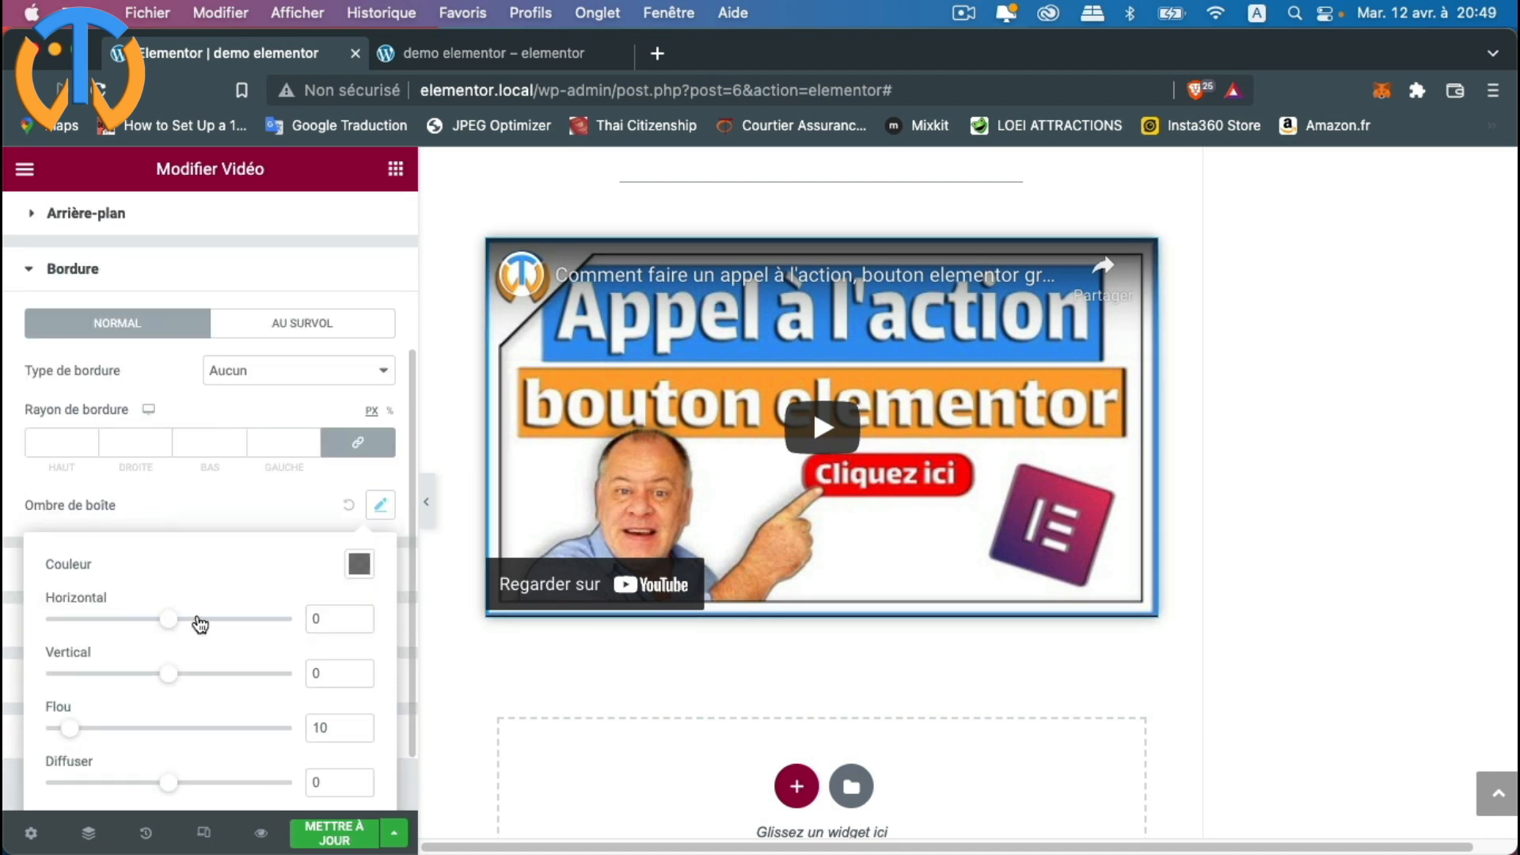
{"action": "left_click", "coordinate": [359, 616]}
{"action": "left_click", "coordinate": [359, 617]}
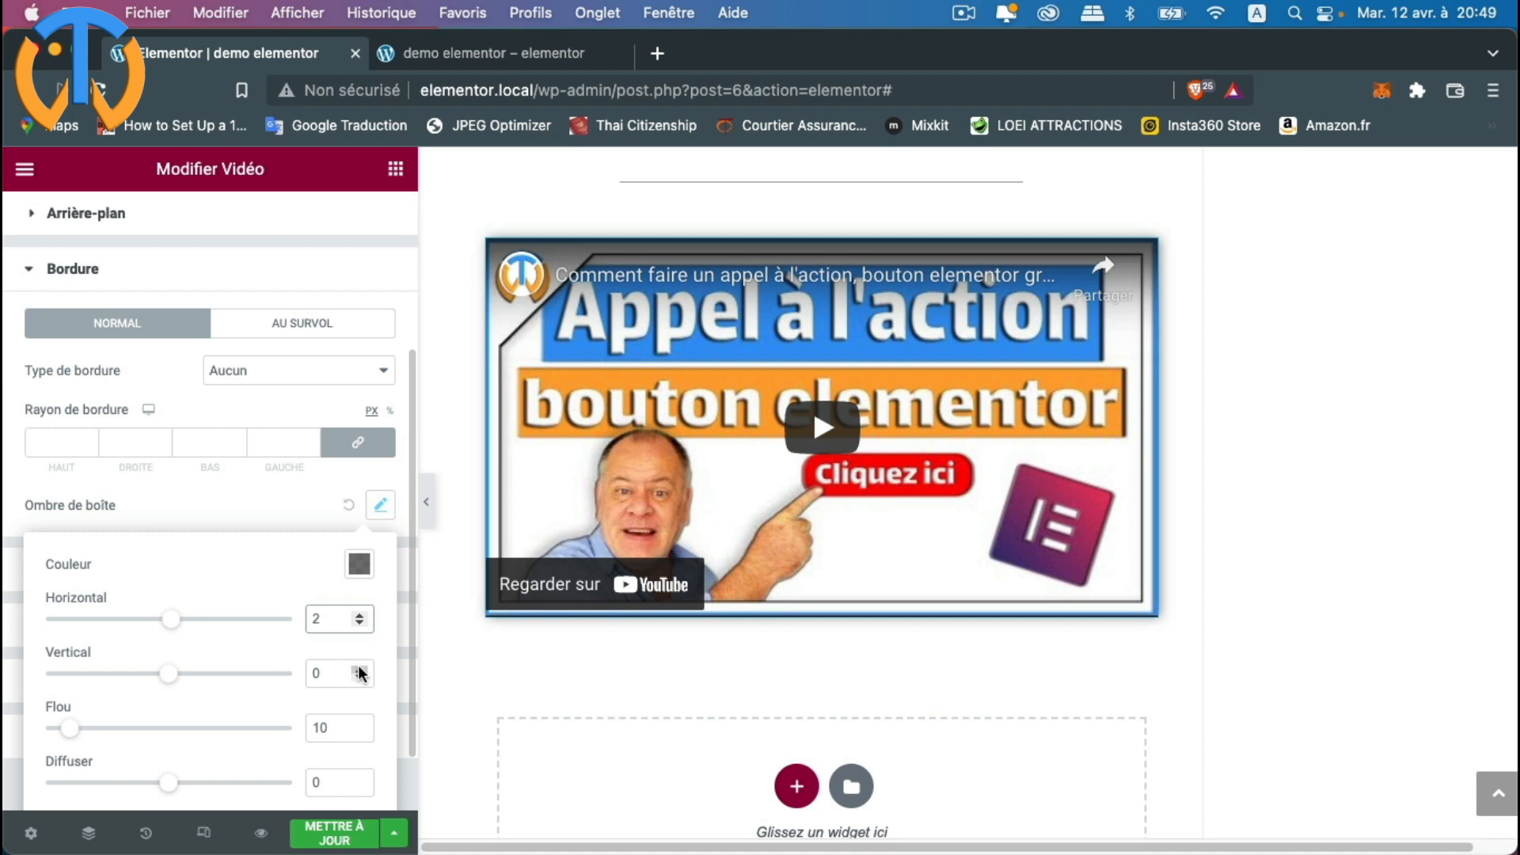
{"action": "left_click", "coordinate": [359, 670]}
{"action": "left_click", "coordinate": [360, 670]}
{"action": "left_click", "coordinate": [360, 733]}
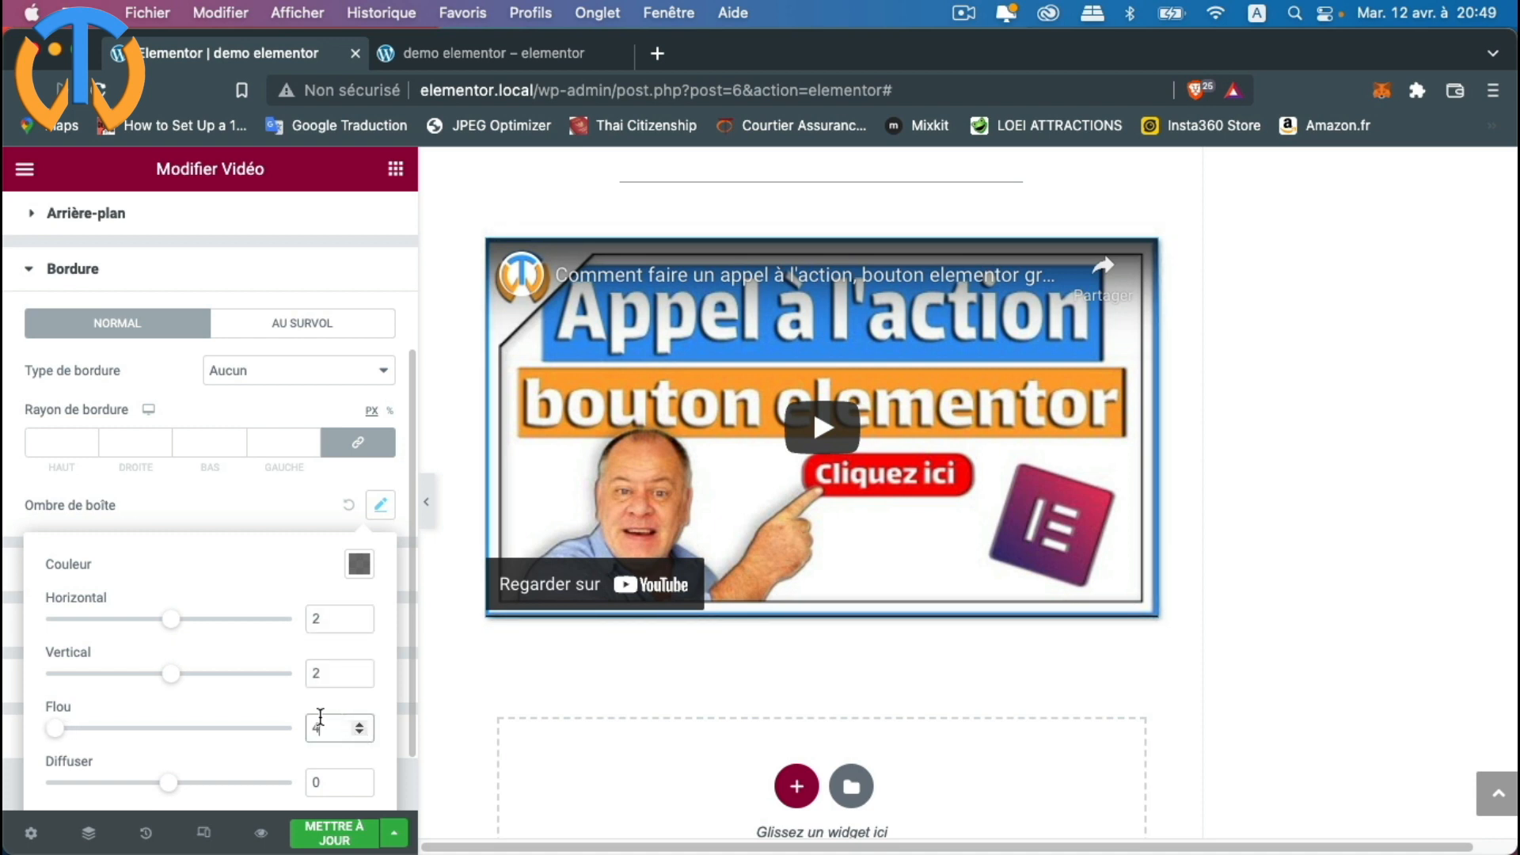
Step: Update the page and check the embedded video with its shadow on the preview page
{"action": "left_click", "coordinate": [315, 833]}
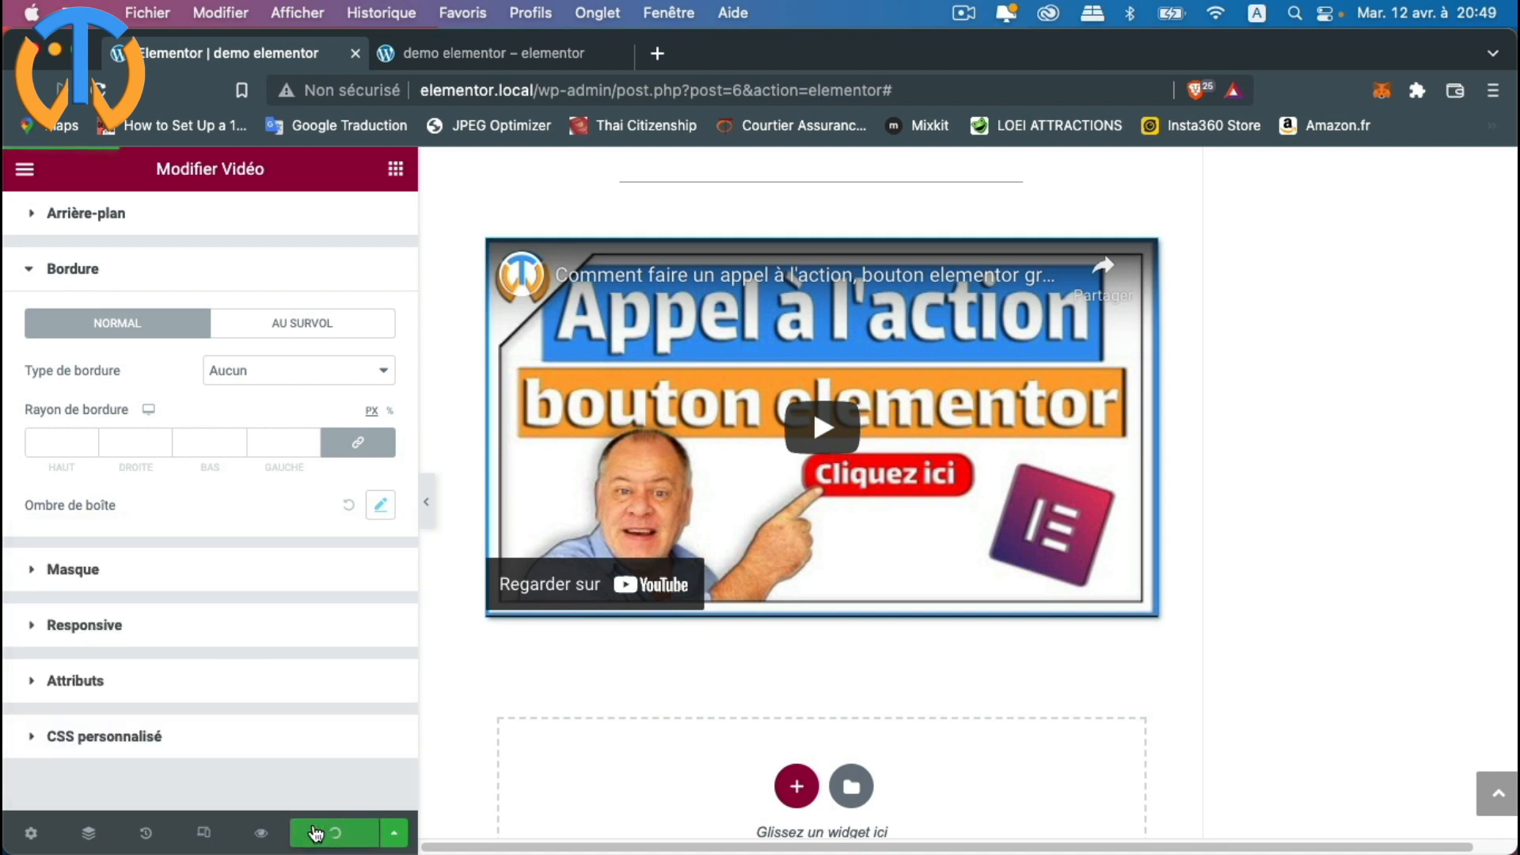
{"action": "left_click", "coordinate": [505, 51]}
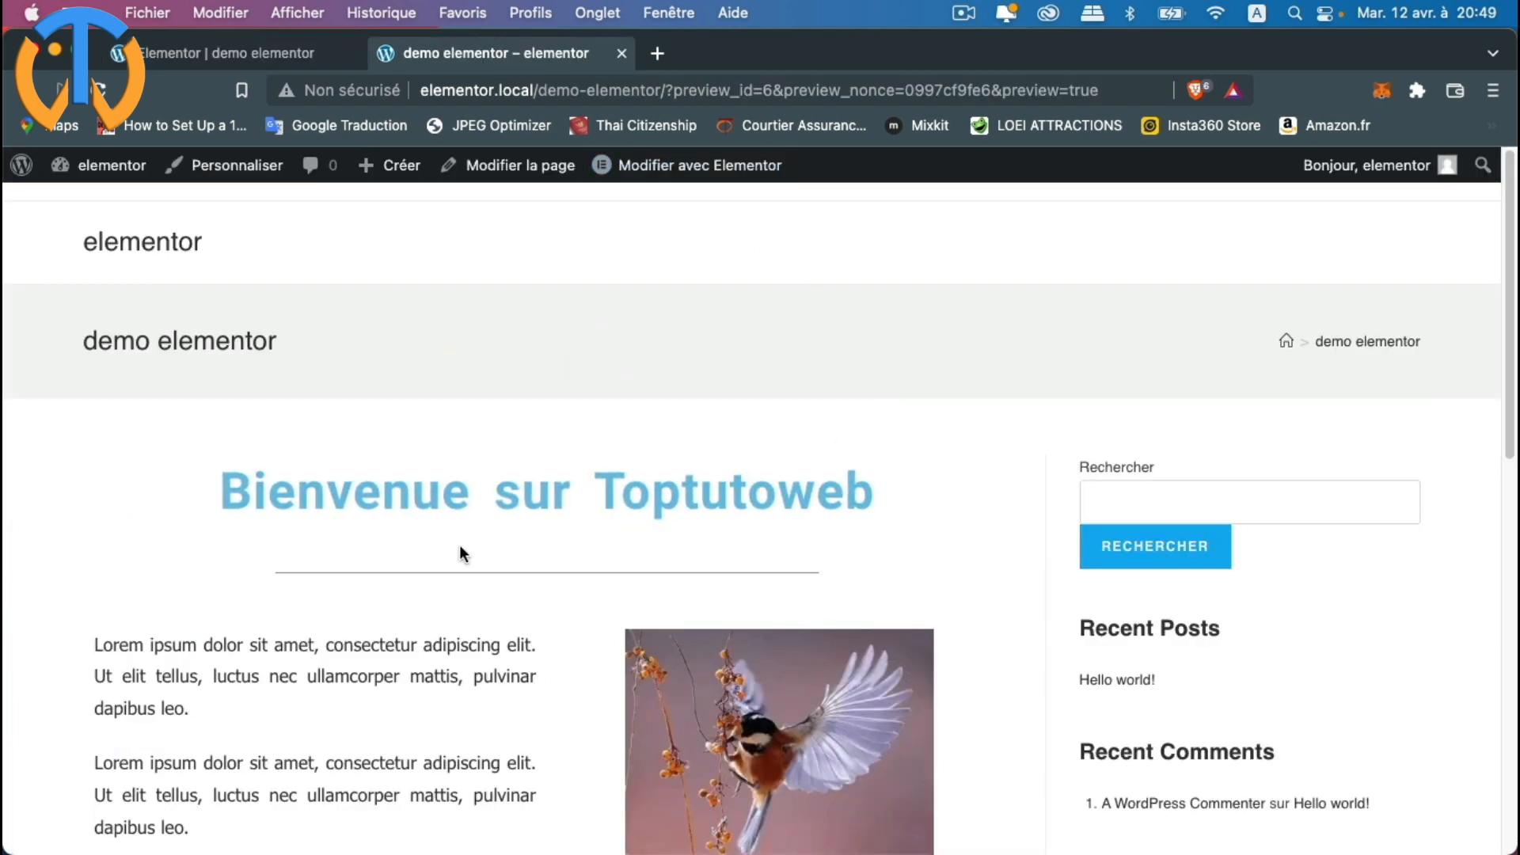
{"action": "scroll", "coordinate": [593, 549], "scroll_direction": "down", "scroll_amount": 5}
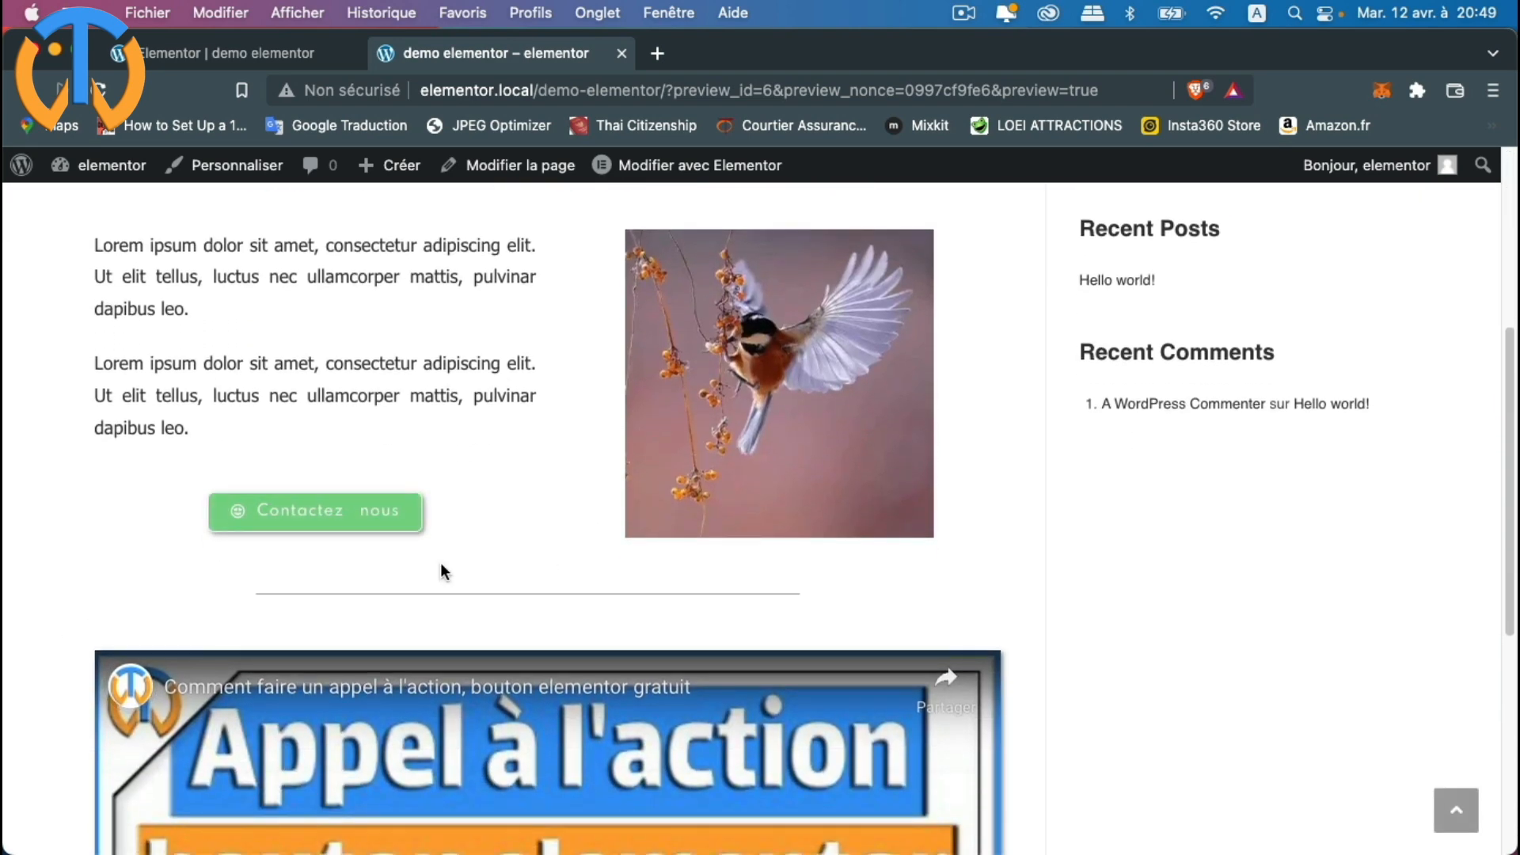
{"action": "scroll", "coordinate": [699, 590], "scroll_direction": "down", "scroll_amount": 6}
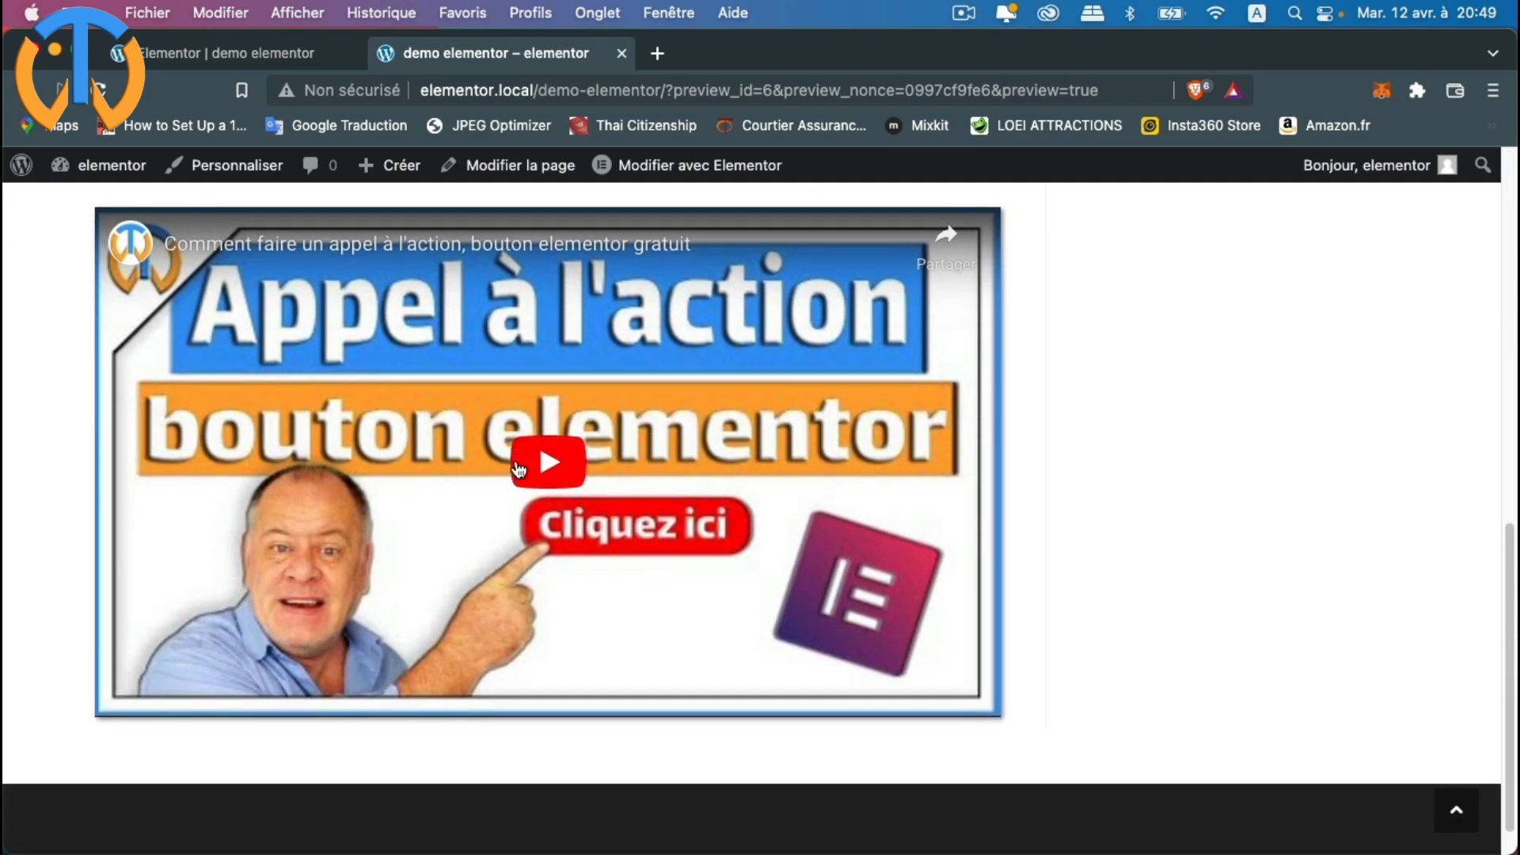
Step: Test the embedded video on the preview page by playing it, pausing it and jumping to about 3:16
{"action": "left_click", "coordinate": [523, 467]}
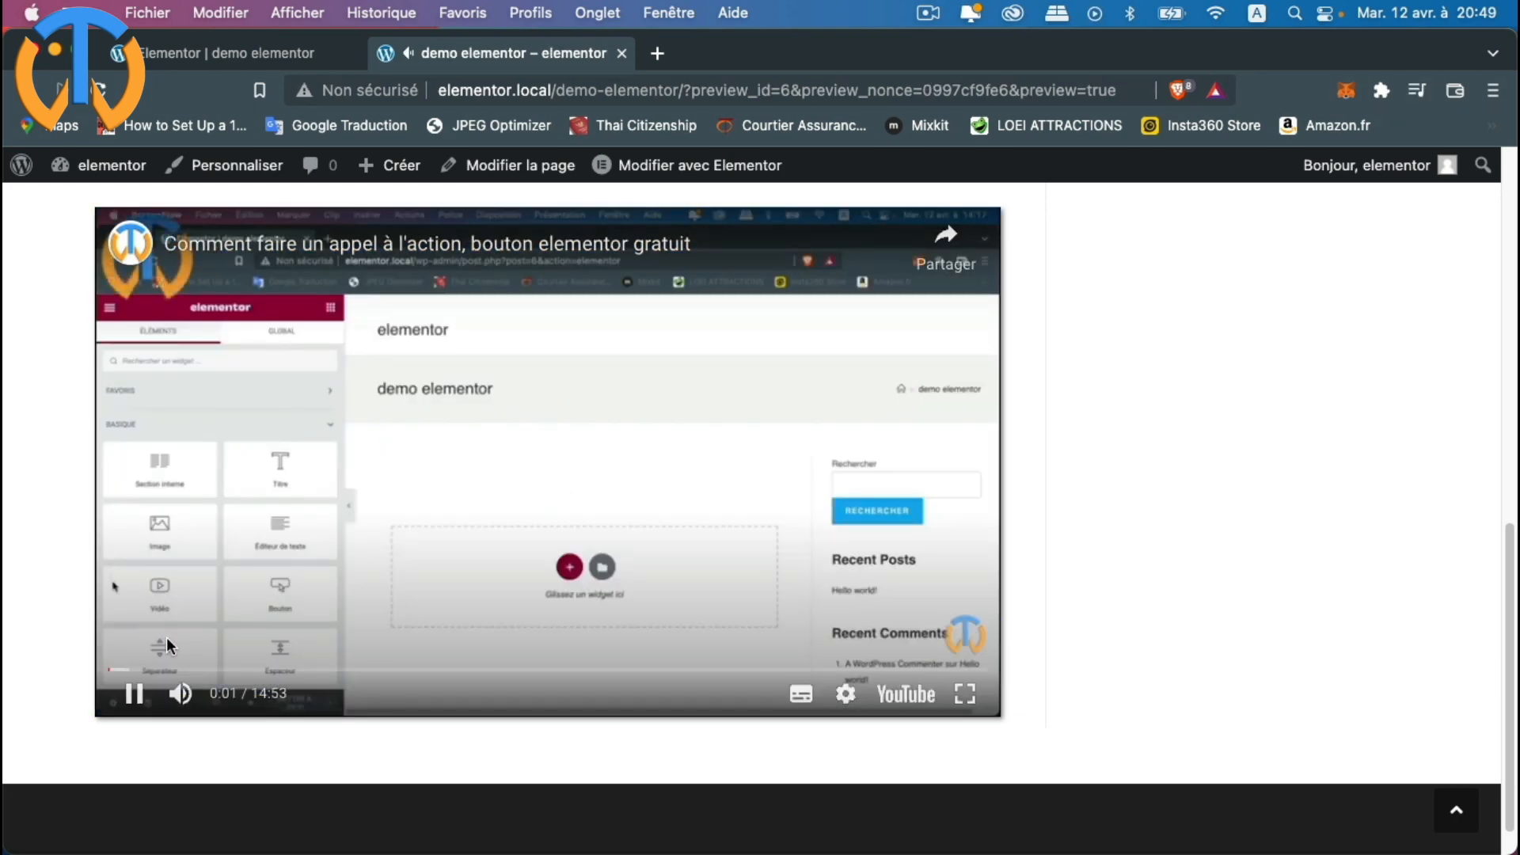
{"action": "left_click", "coordinate": [135, 696]}
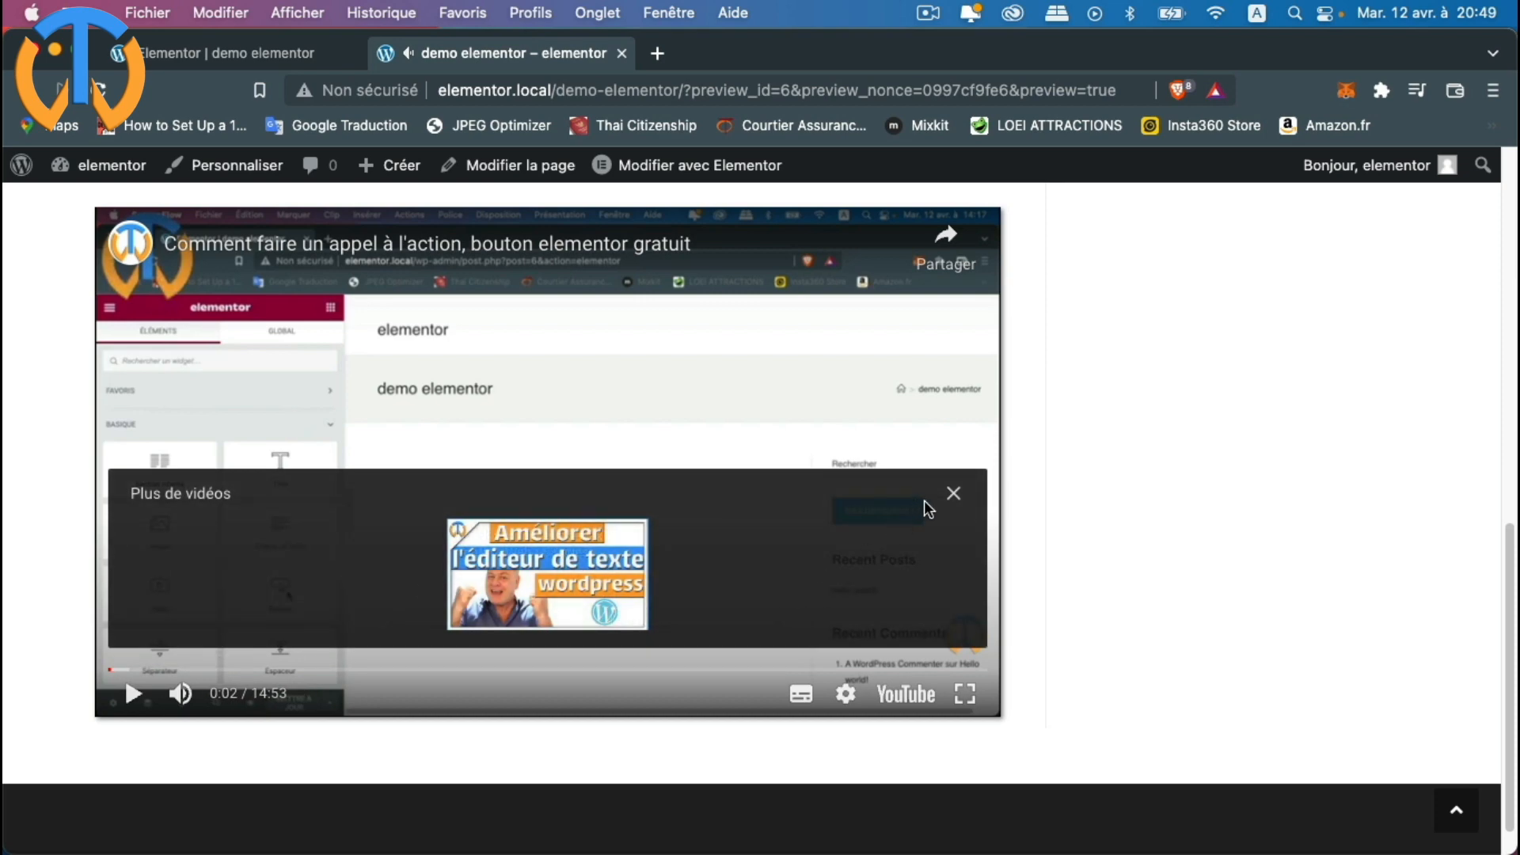
{"action": "left_click", "coordinate": [302, 670]}
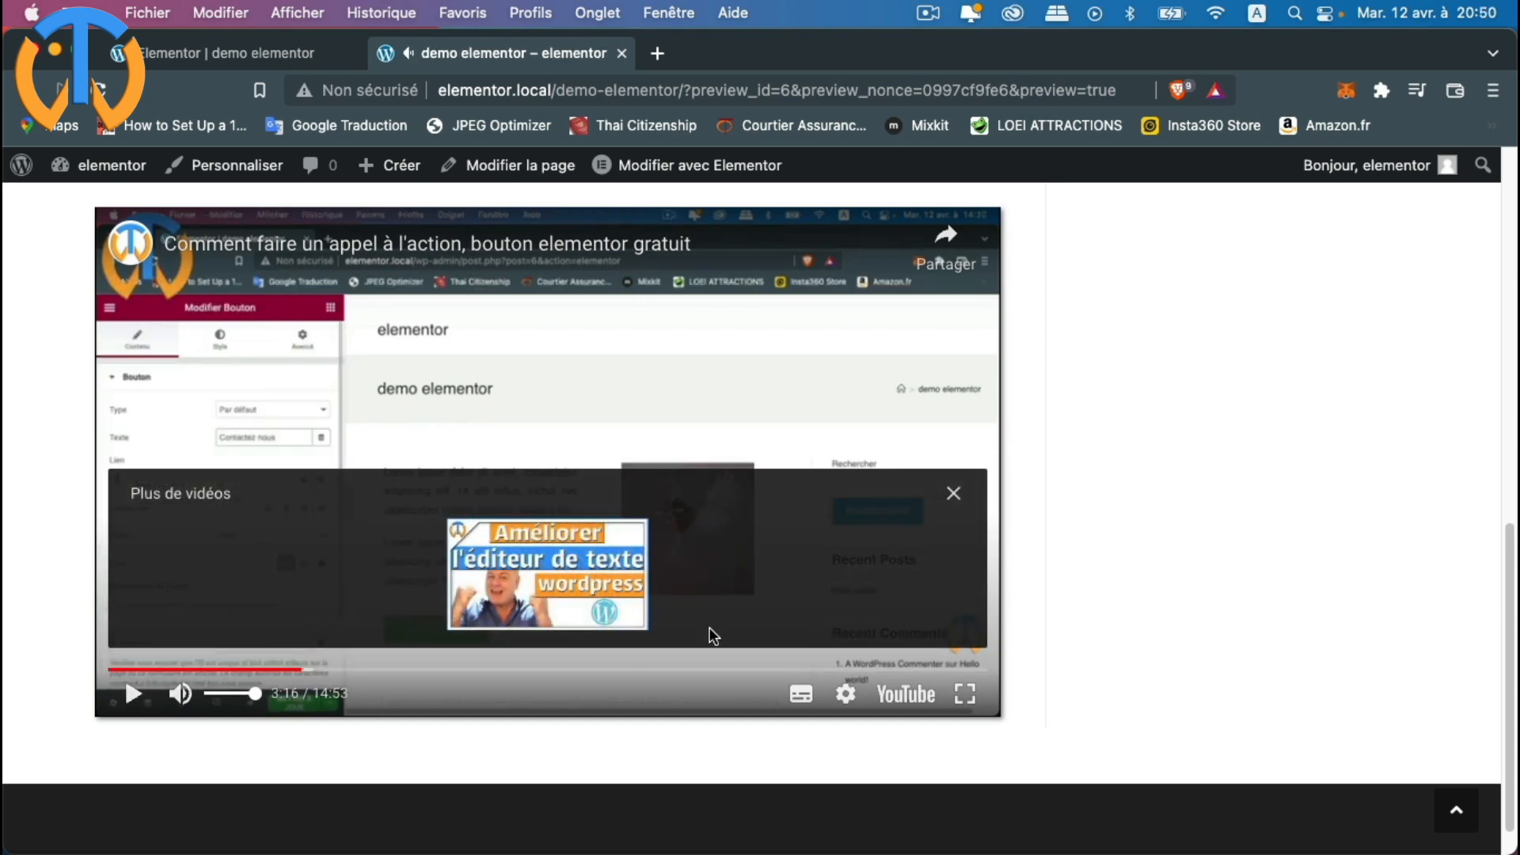
Step: Review the separator and embedded video on the preview page, and return to the Elementor editor
{"action": "scroll", "coordinate": [694, 490], "scroll_direction": "up", "scroll_amount": 5}
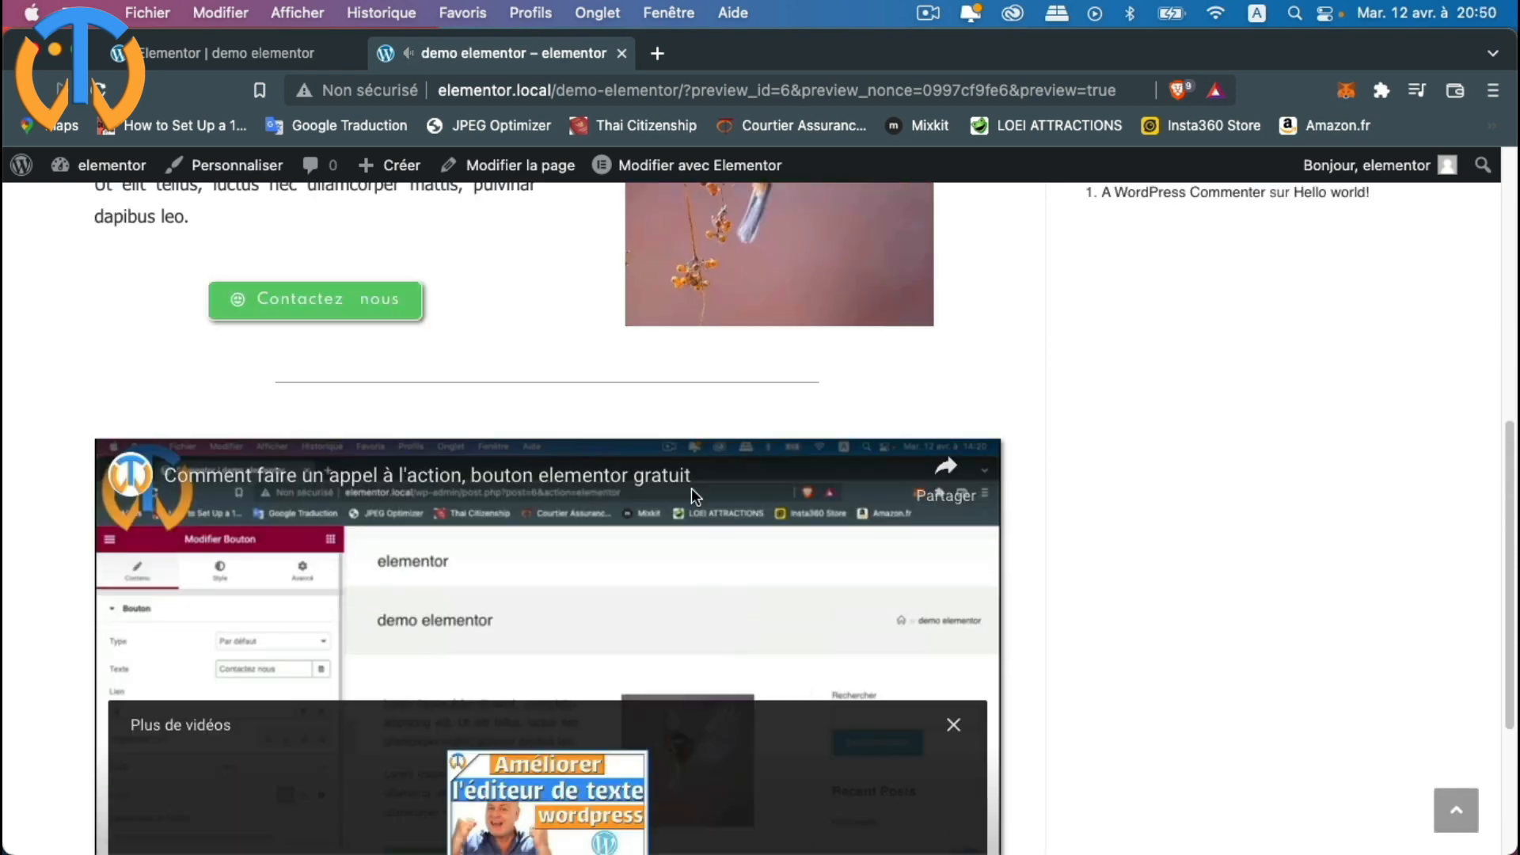
{"action": "scroll", "coordinate": [694, 491], "scroll_direction": "down", "scroll_amount": 5}
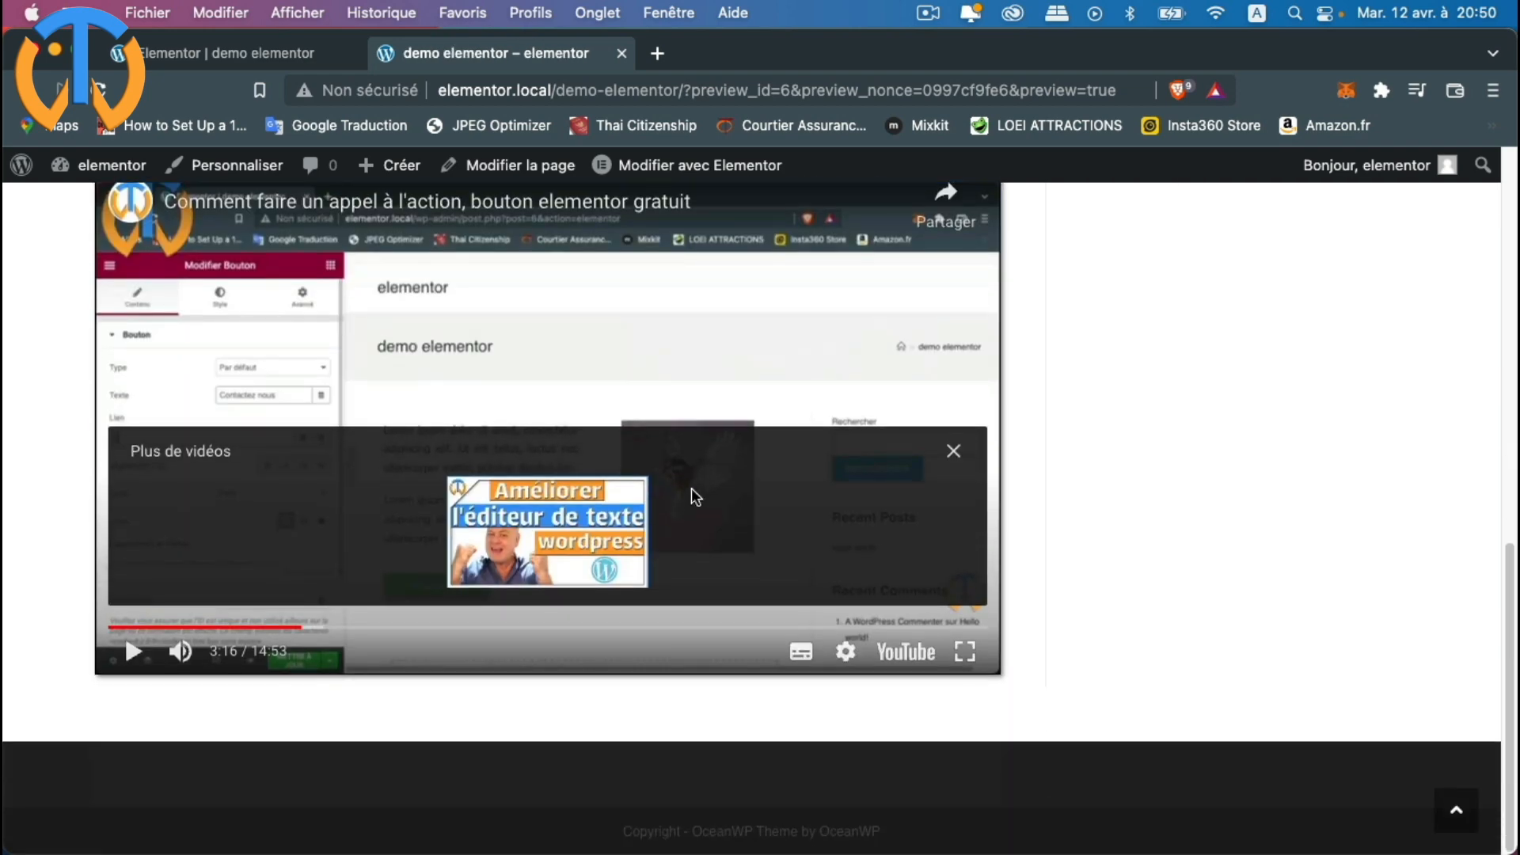
{"action": "left_click", "coordinate": [233, 55]}
{"action": "scroll", "coordinate": [309, 532], "scroll_direction": "down", "scroll_amount": 2}
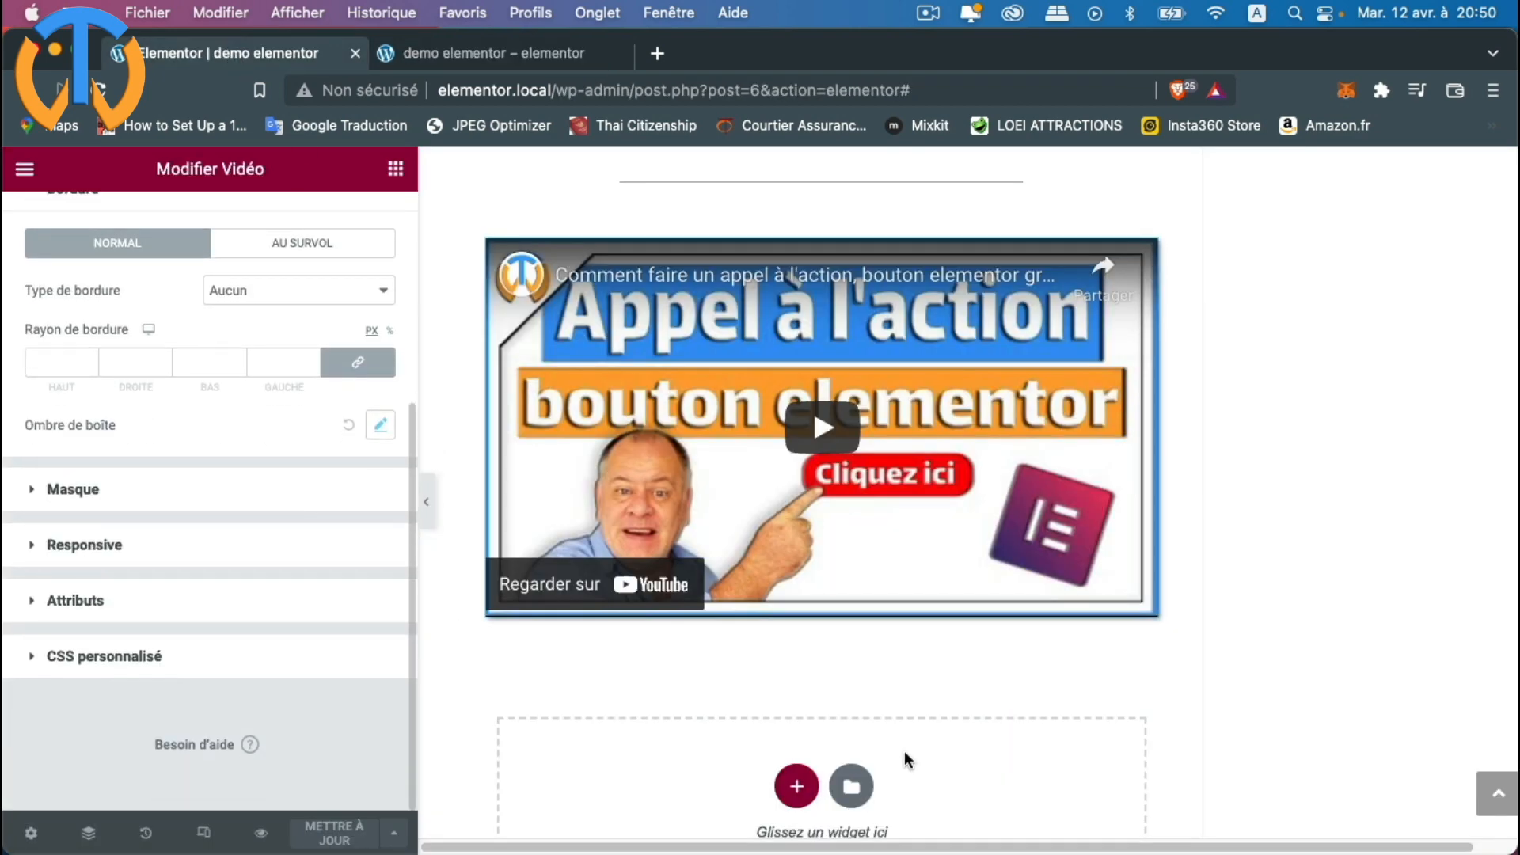
Step: Duplicate the separator section above the video and move the copy directly below the video
{"action": "left_click", "coordinate": [392, 170]}
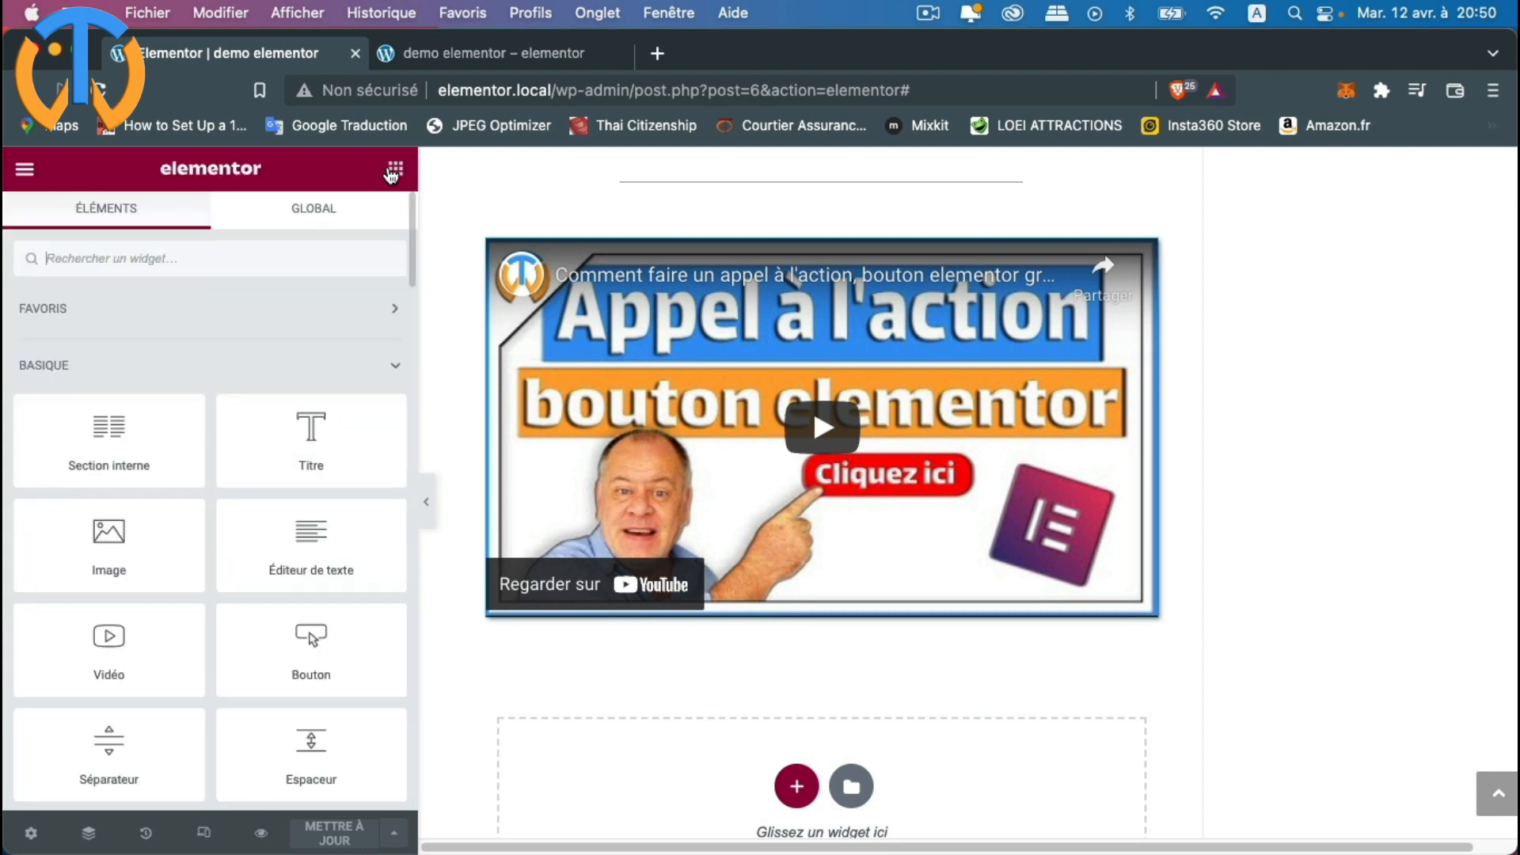
{"action": "scroll", "coordinate": [285, 607], "scroll_direction": "down", "scroll_amount": 2}
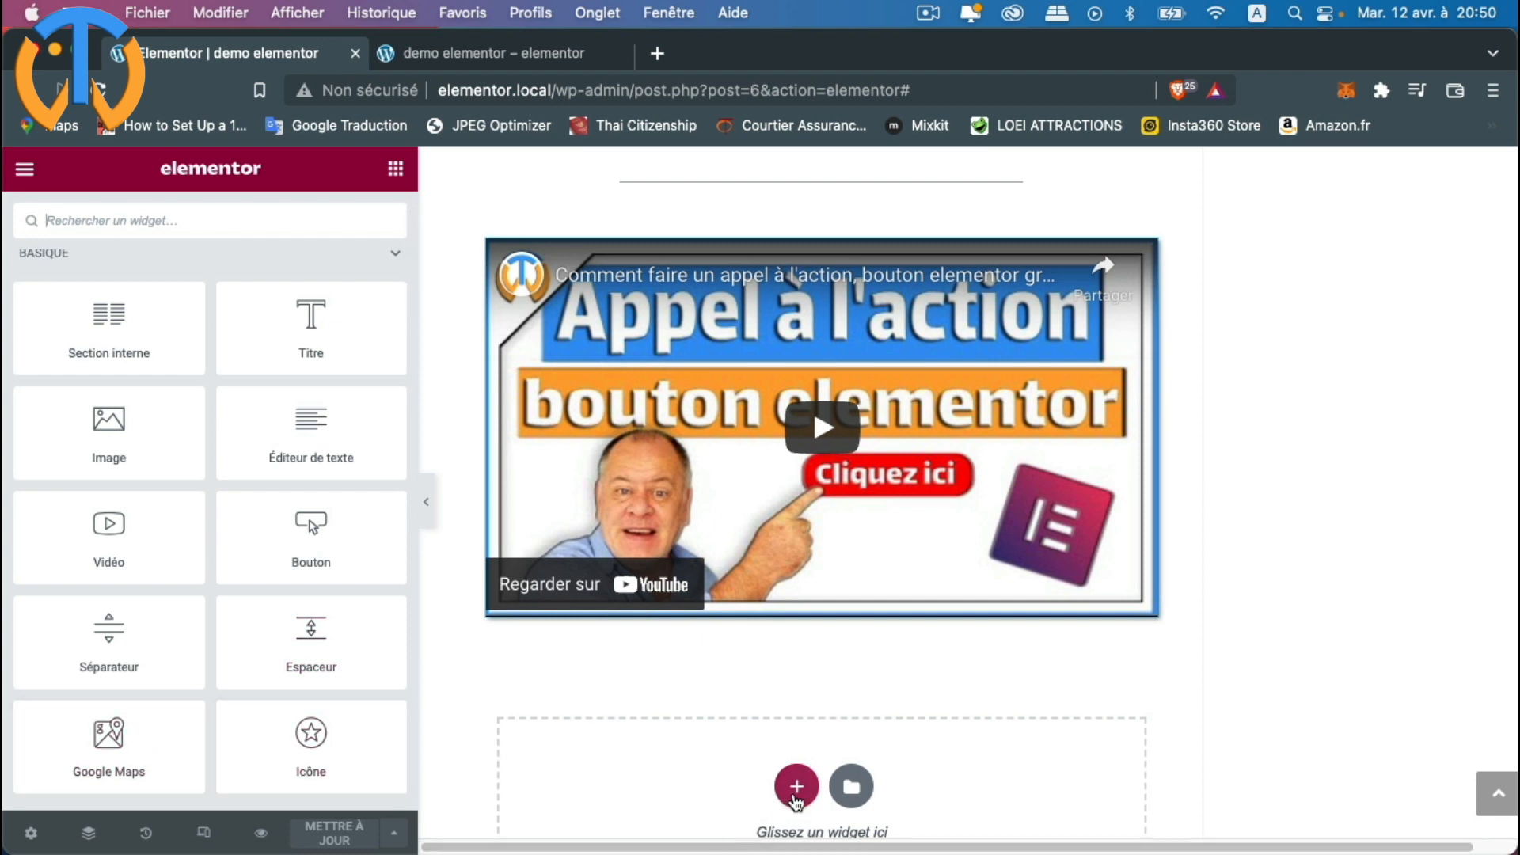
{"action": "scroll", "coordinate": [823, 317], "scroll_direction": "up", "scroll_amount": 1}
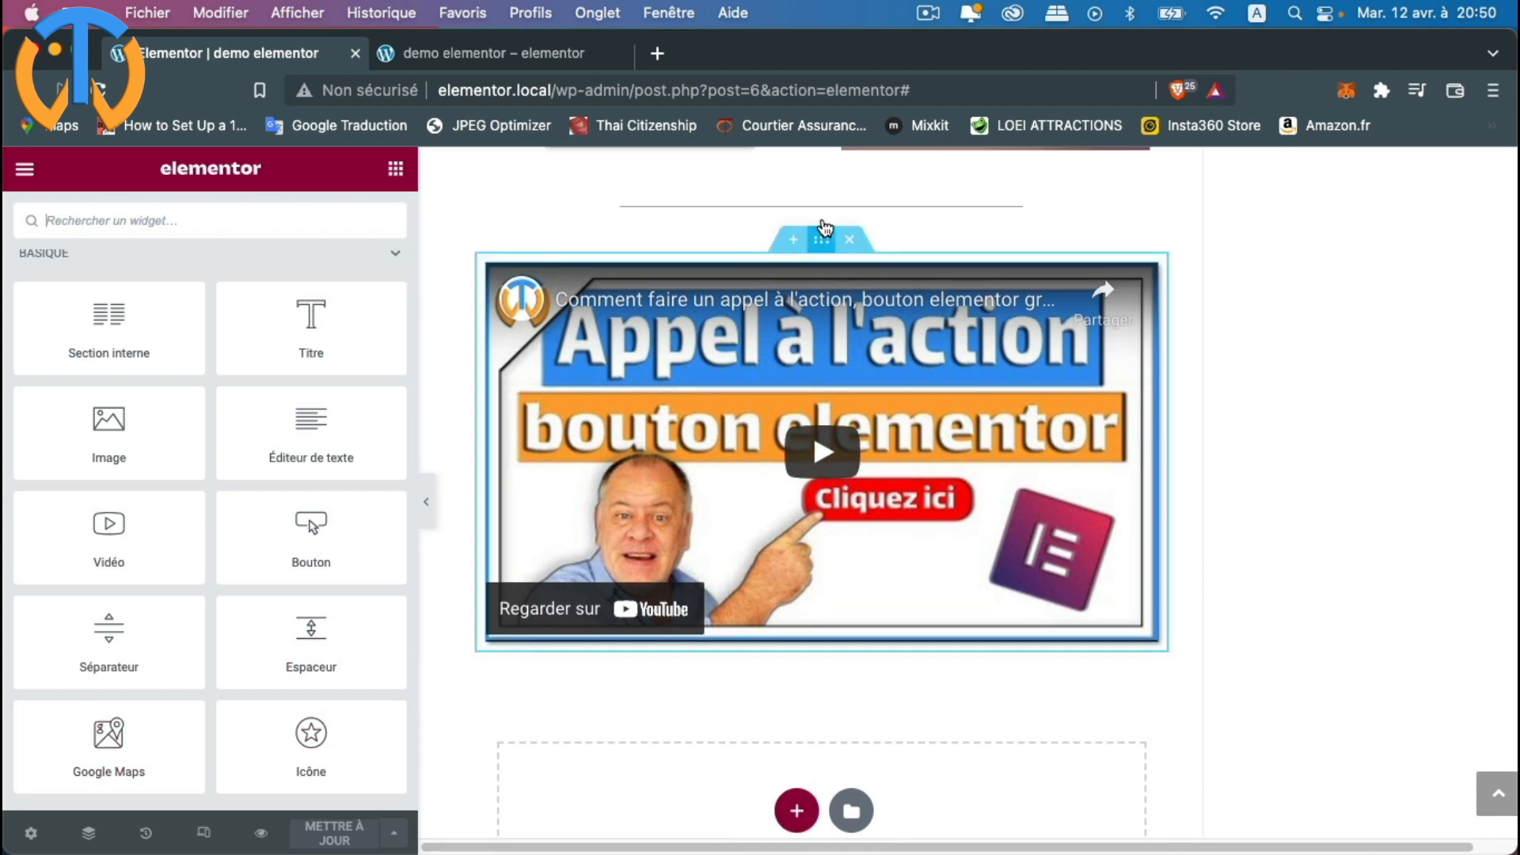
{"action": "scroll", "coordinate": [823, 222], "scroll_direction": "up", "scroll_amount": 1}
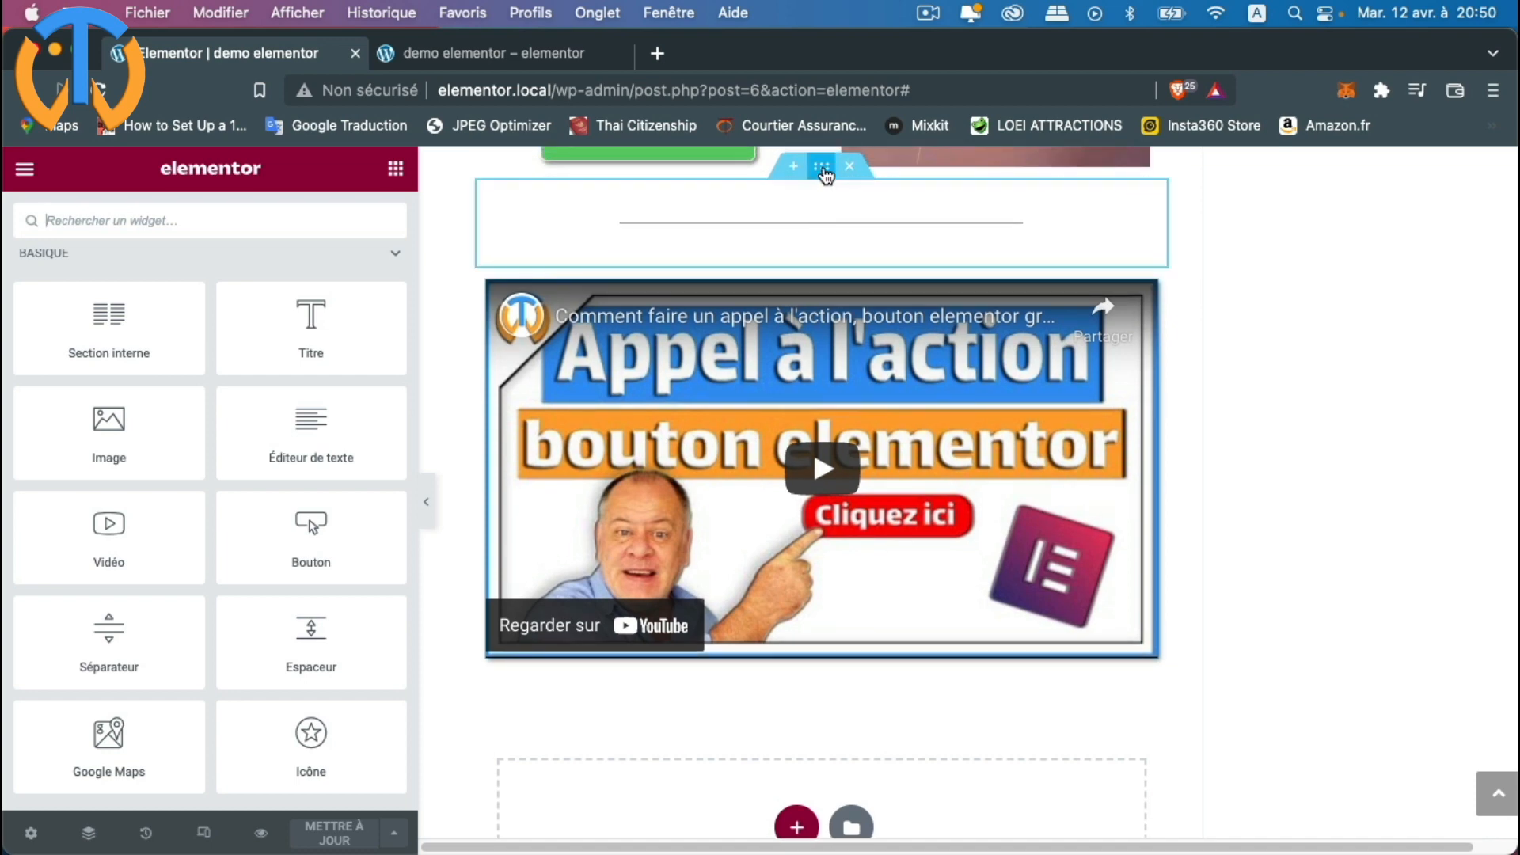
{"action": "right_click", "coordinate": [827, 173]}
{"action": "left_click", "coordinate": [866, 220]}
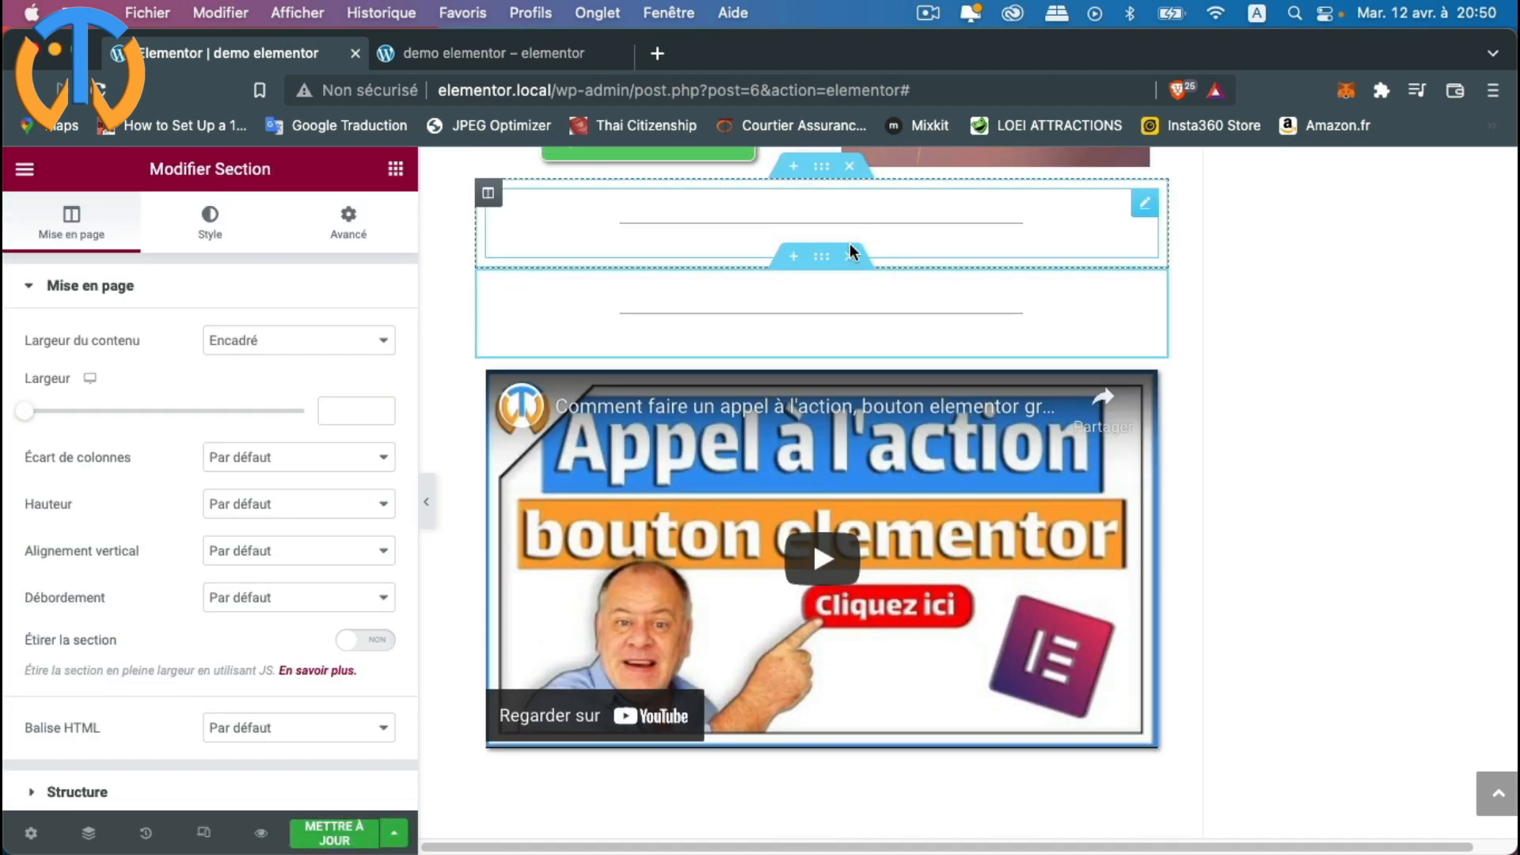
{"action": "left_click_drag", "start_coordinate": [823, 263], "coordinate": [804, 638]}
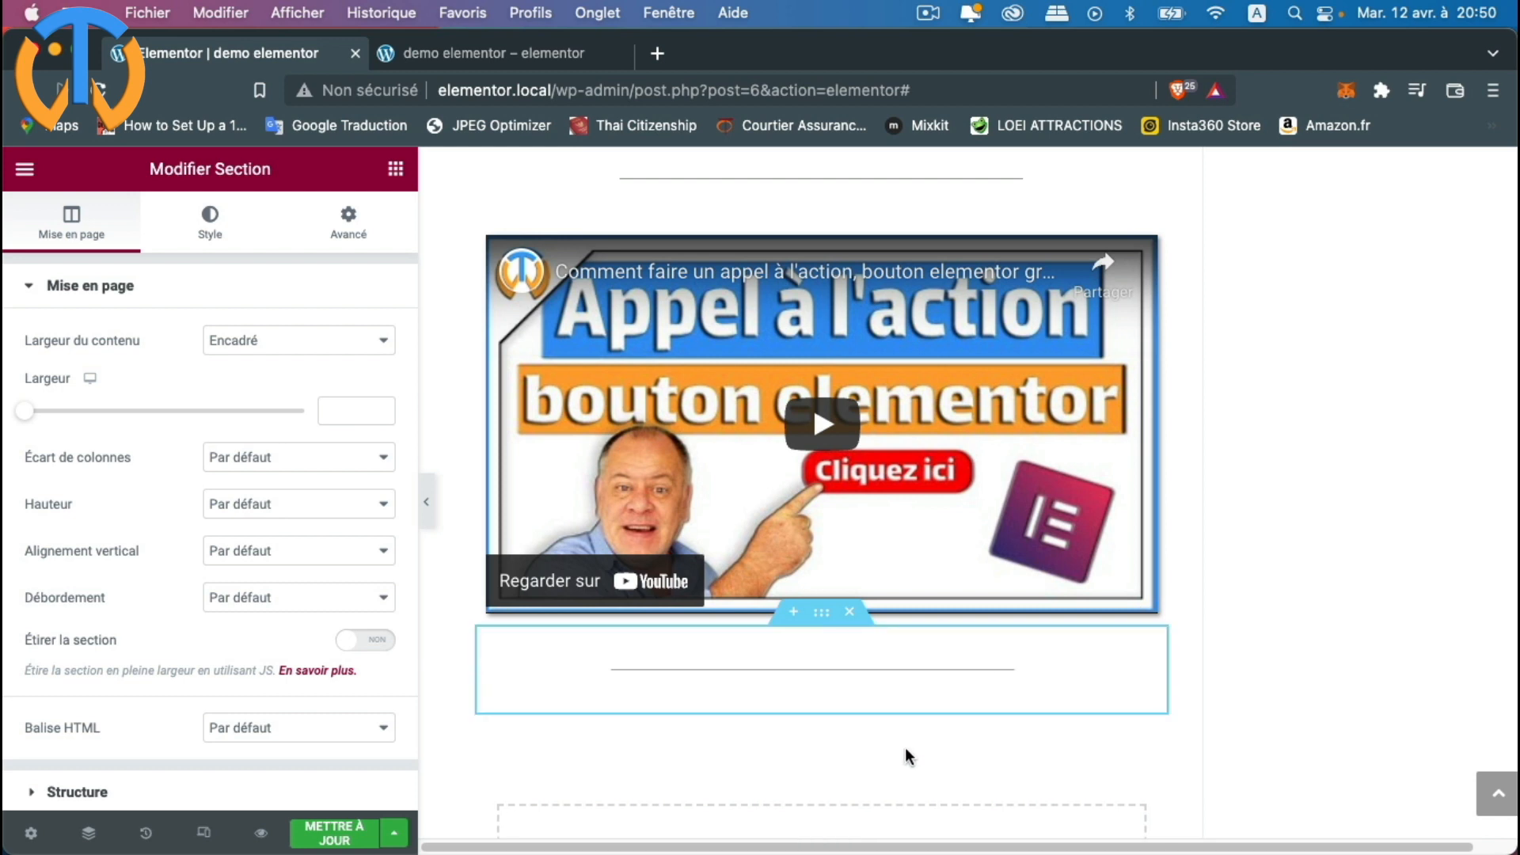
Step: Add a single-column section below the new separator and place an Icône widget in it
{"action": "scroll", "coordinate": [895, 753], "scroll_direction": "down", "scroll_amount": 3}
{"action": "left_click", "coordinate": [795, 709]}
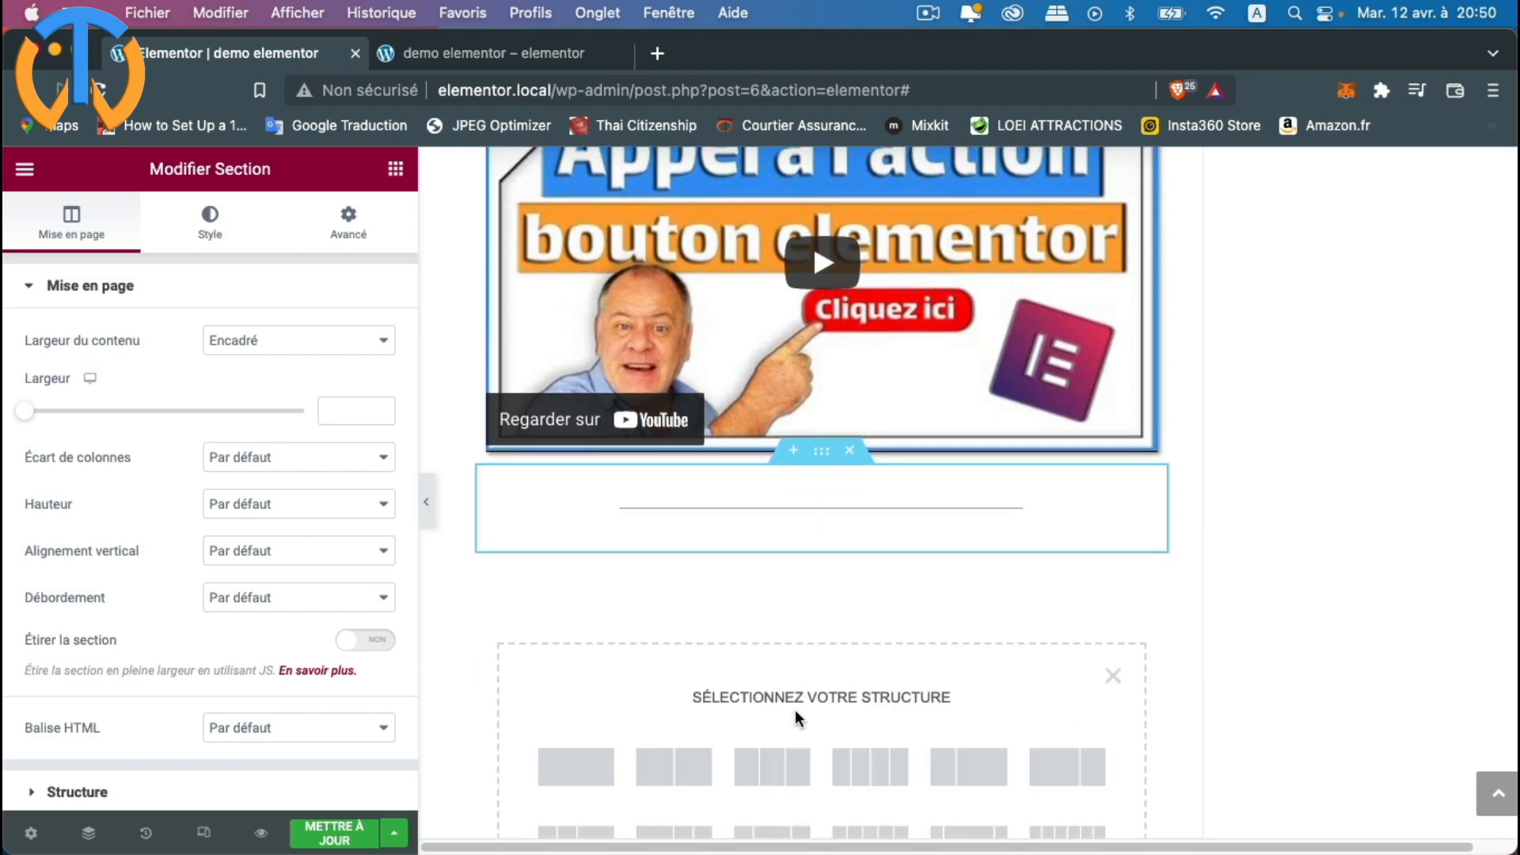
{"action": "left_click", "coordinate": [575, 772]}
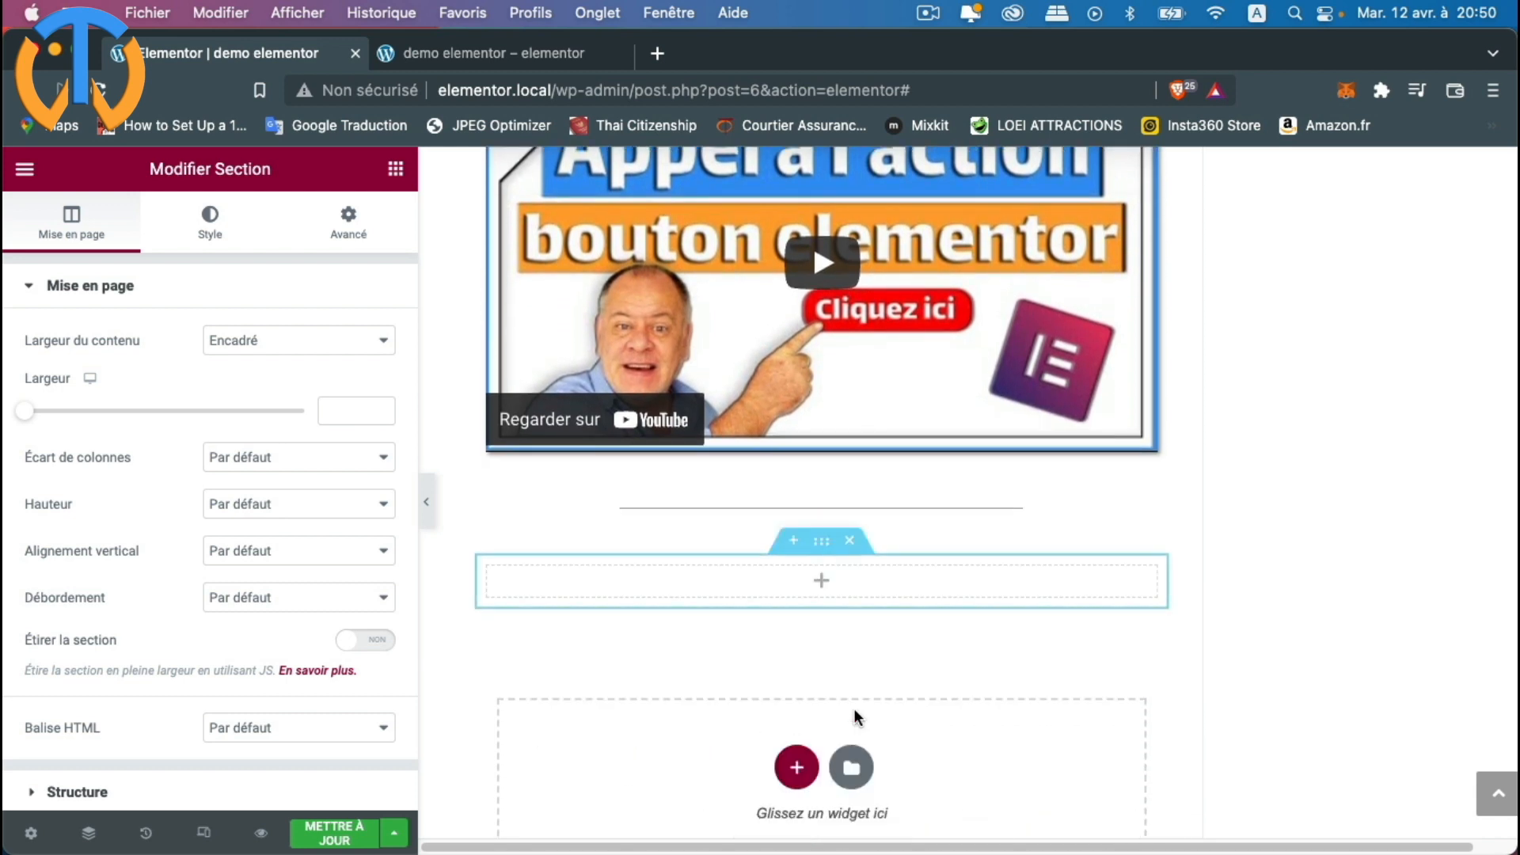
{"action": "left_click", "coordinate": [821, 586]}
{"action": "scroll", "coordinate": [312, 639], "scroll_direction": "down", "scroll_amount": 5}
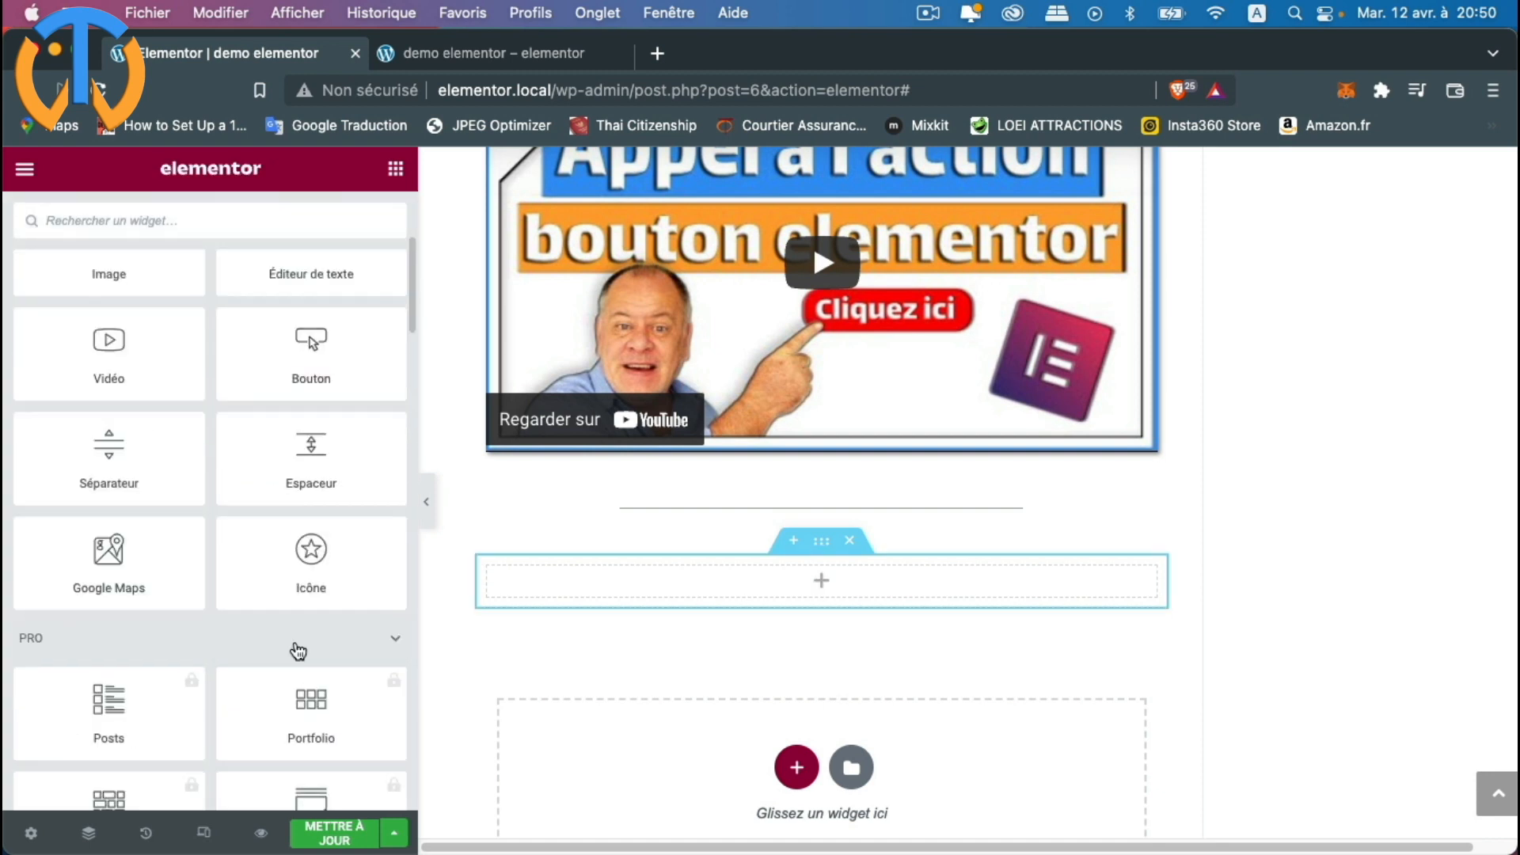
{"action": "scroll", "coordinate": [298, 650], "scroll_direction": "up", "scroll_amount": 1}
{"action": "left_click_drag", "start_coordinate": [311, 582], "coordinate": [847, 585]}
Step: Replace the star with the Youtube icon from the icon library and set its link to open in a new window
{"action": "mouse_move", "coordinate": [168, 383]}
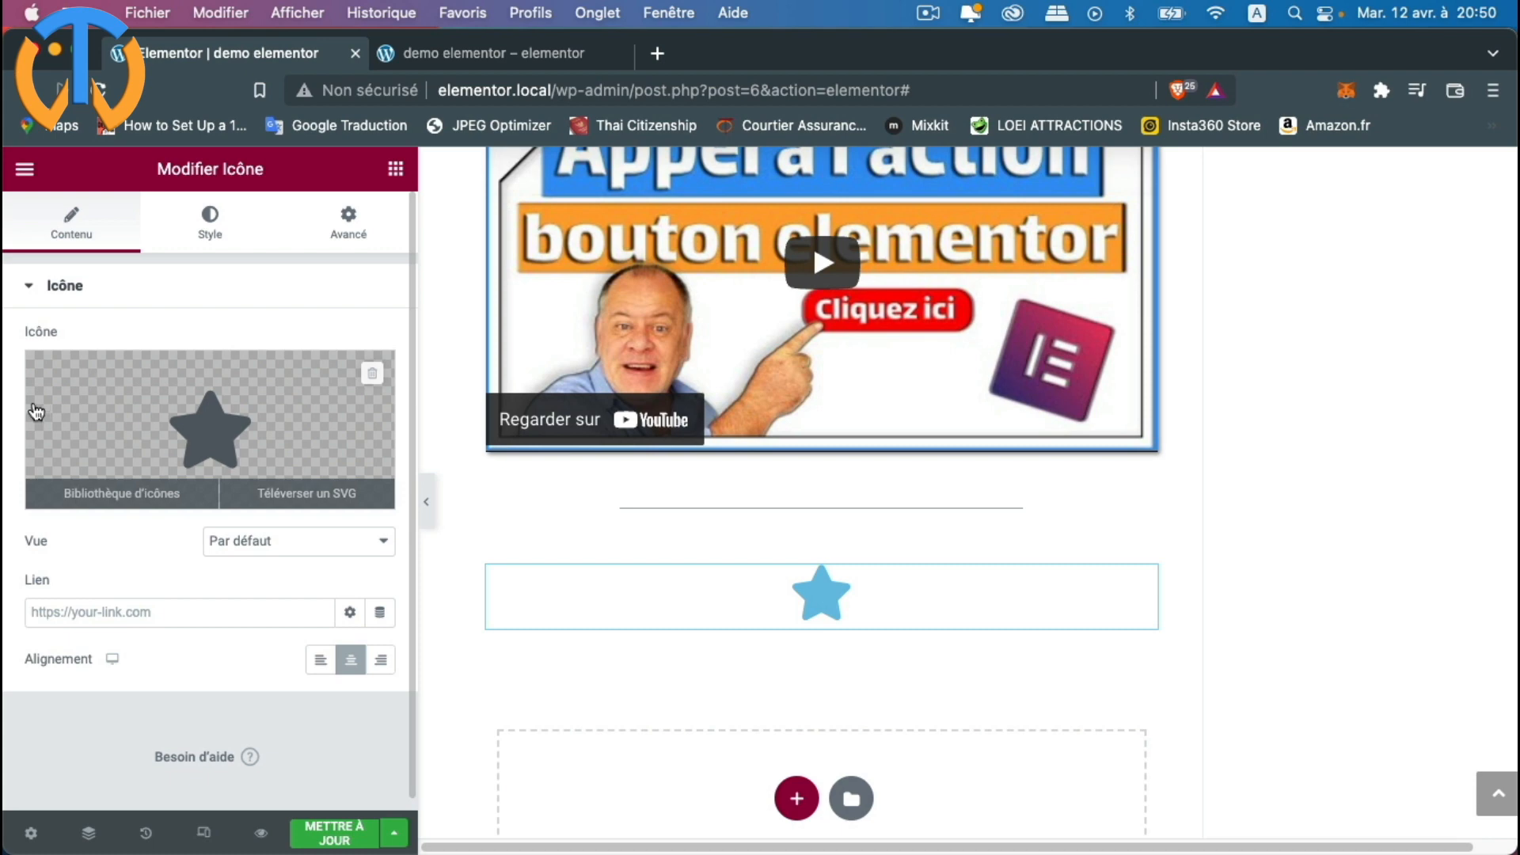
{"action": "left_click", "coordinate": [73, 495]}
{"action": "scroll", "coordinate": [1187, 641], "scroll_direction": "down", "scroll_amount": 20}
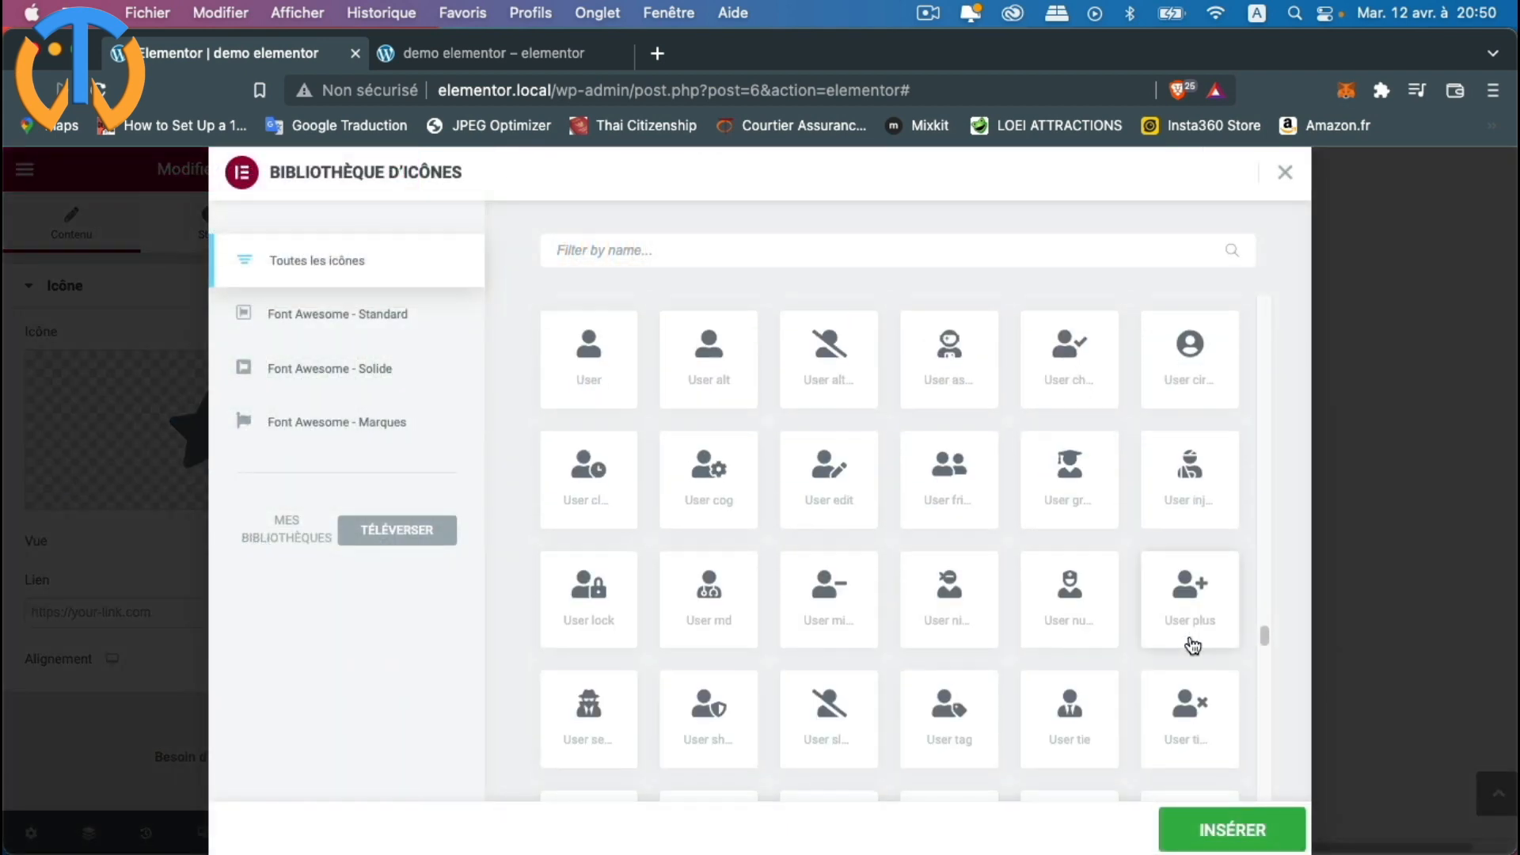
{"action": "scroll", "coordinate": [1191, 647], "scroll_direction": "down", "scroll_amount": 20}
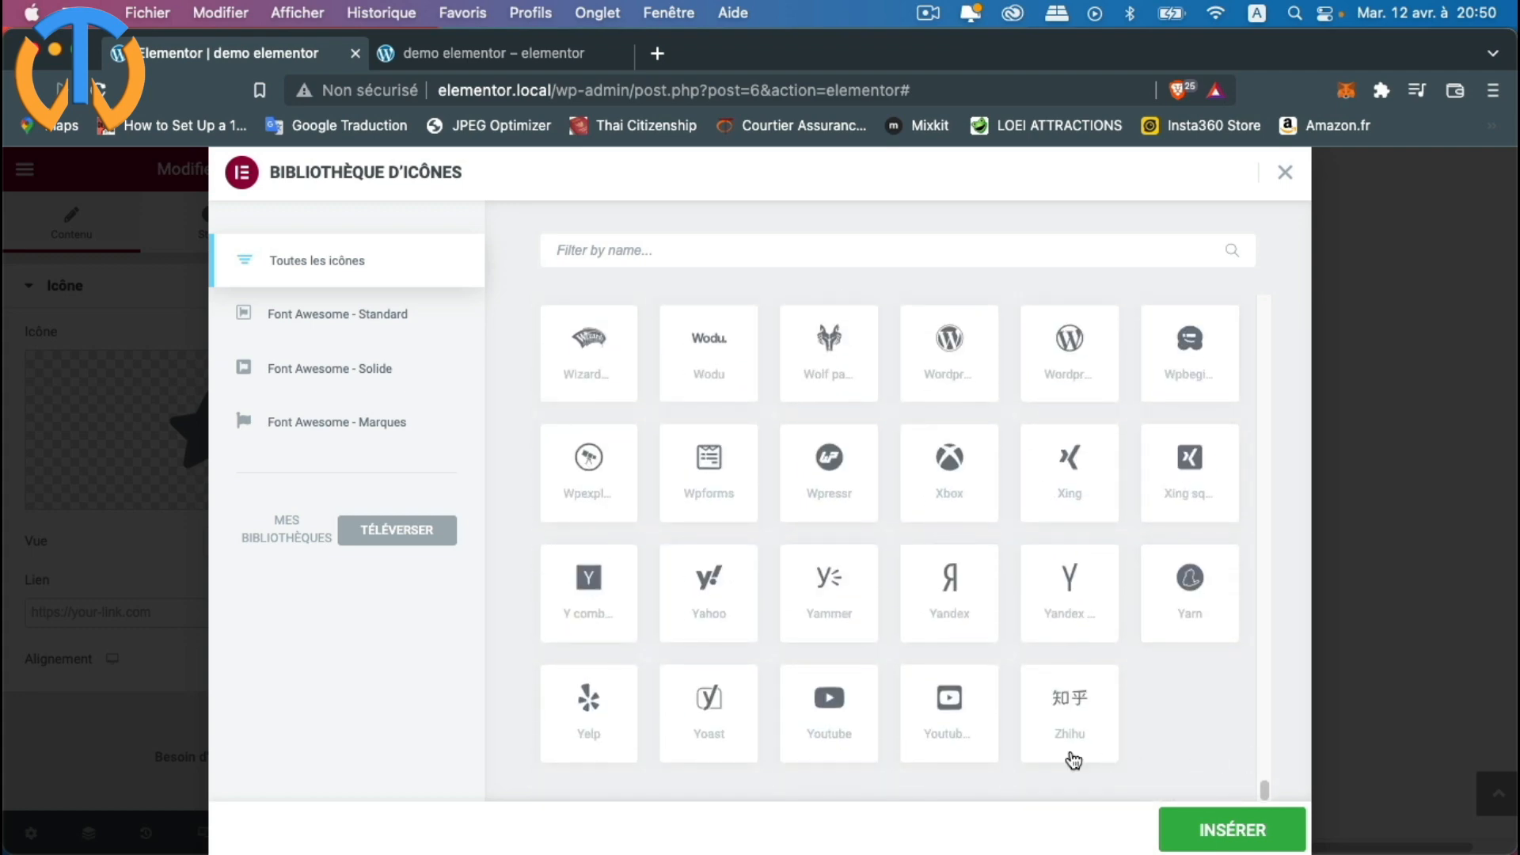
{"action": "left_click", "coordinate": [828, 705]}
{"action": "left_click", "coordinate": [1229, 828]}
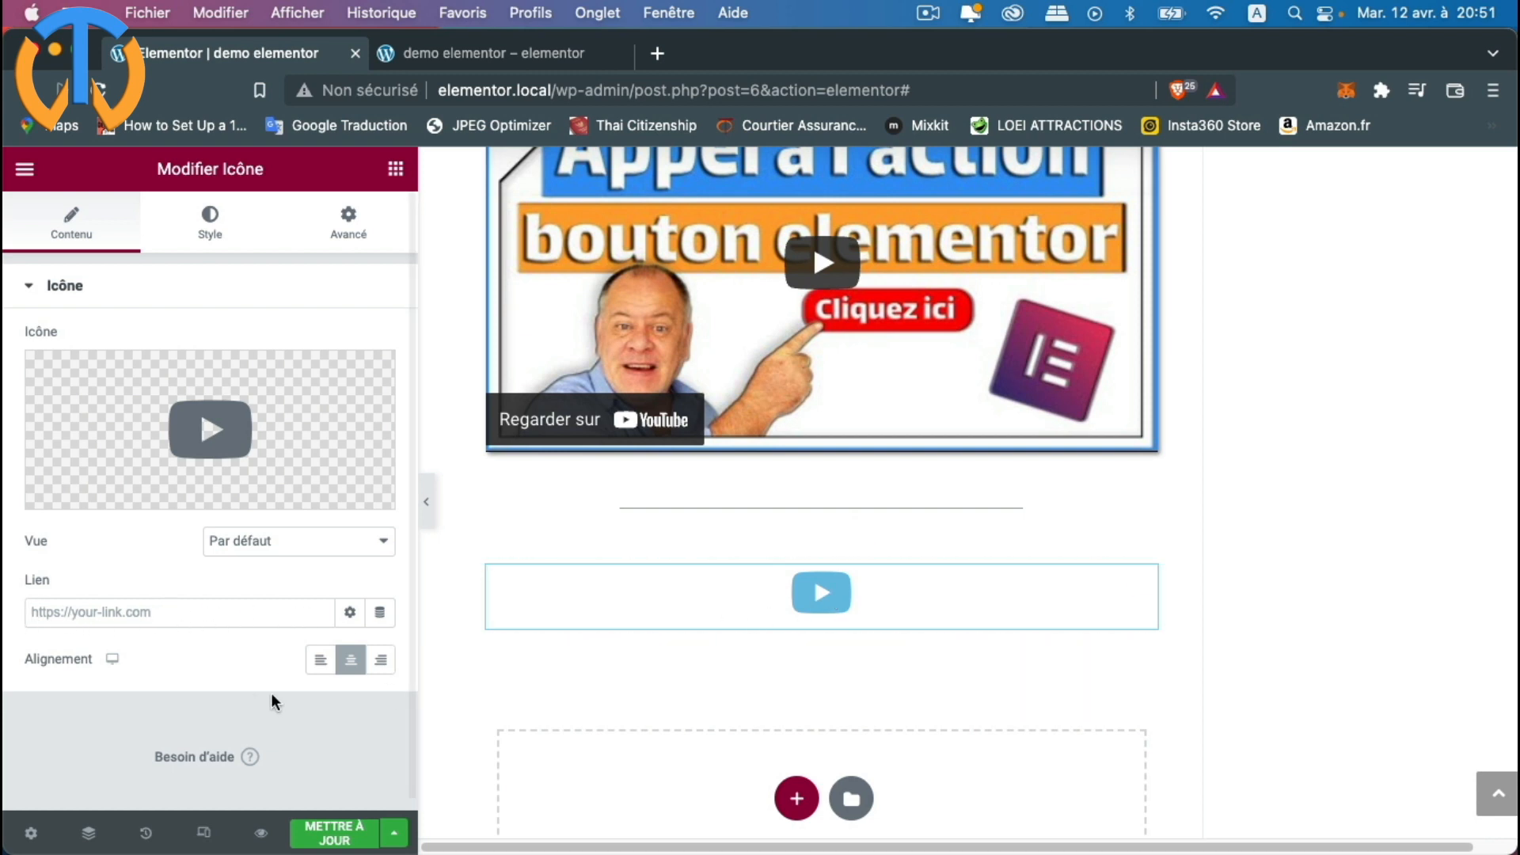
{"action": "left_click", "coordinate": [349, 616]}
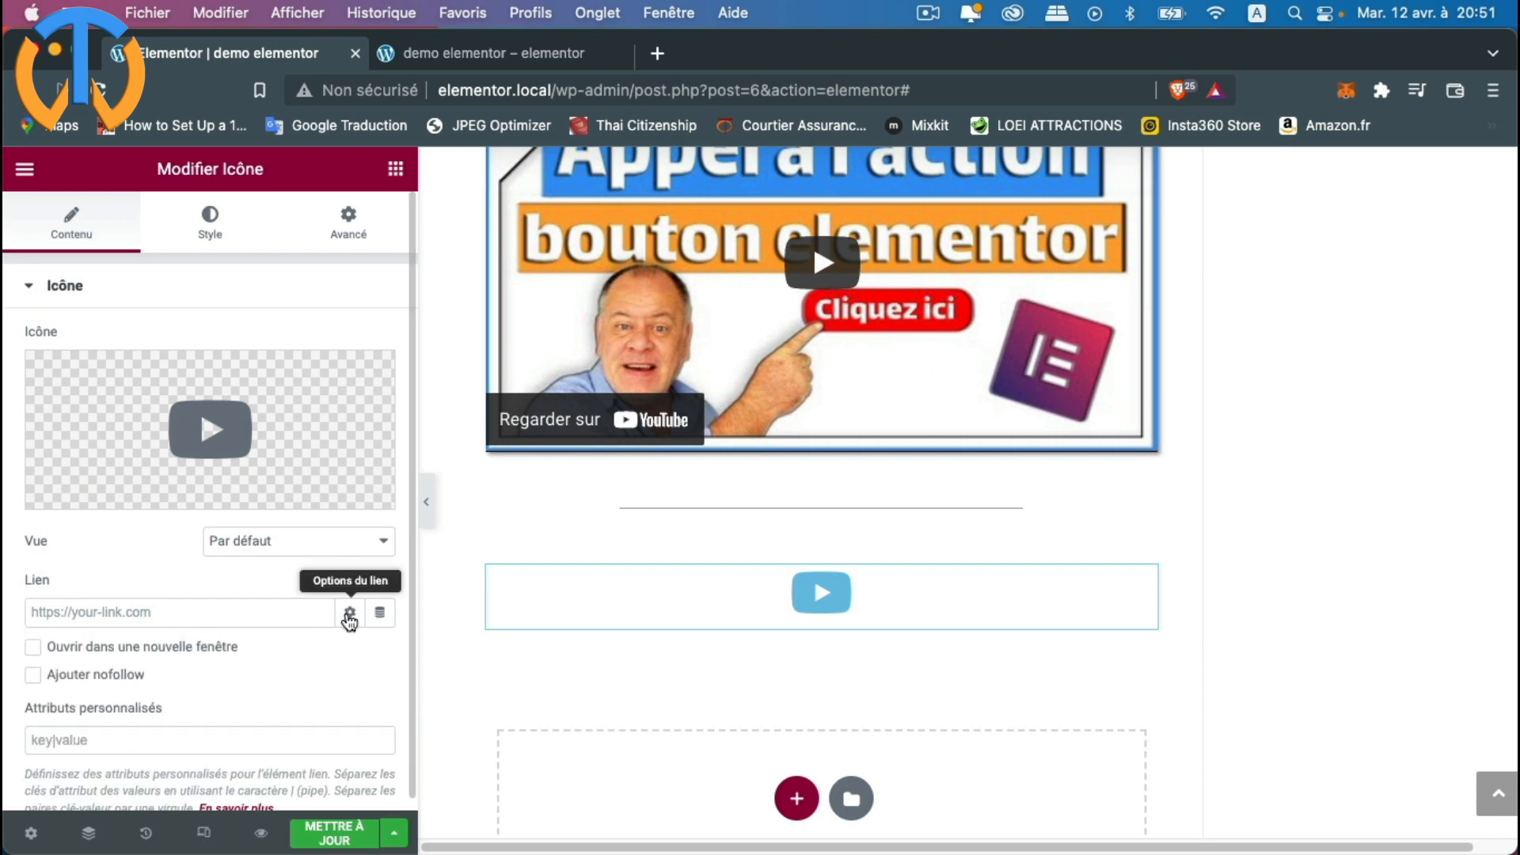
{"action": "left_click", "coordinate": [34, 647]}
Step: Change the YouTube icon's normal main colour (Couleur principale) to bright red
{"action": "left_click", "coordinate": [202, 214]}
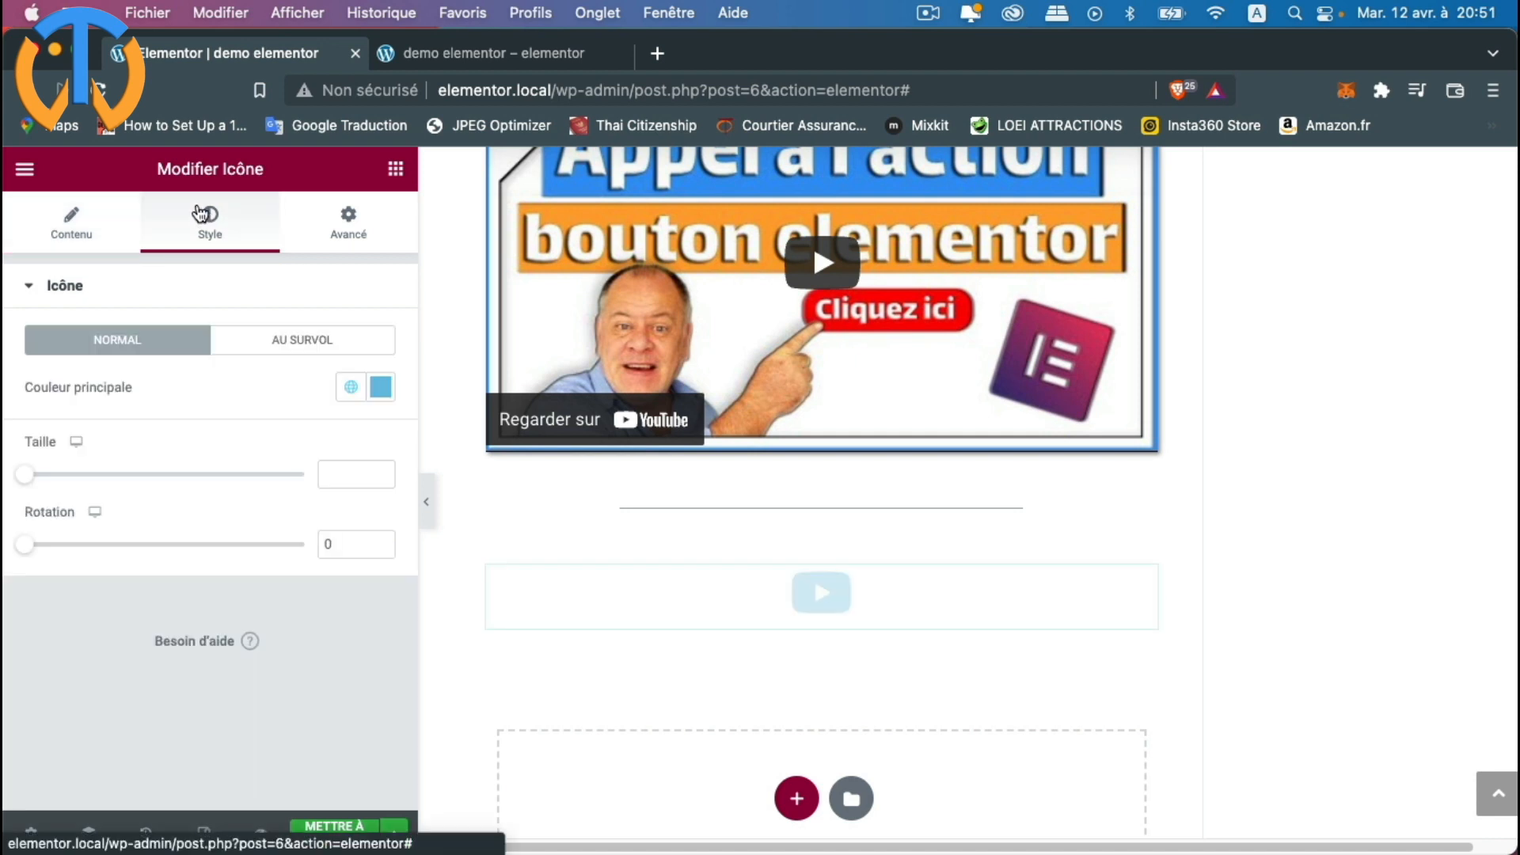
{"action": "left_click", "coordinate": [382, 388]}
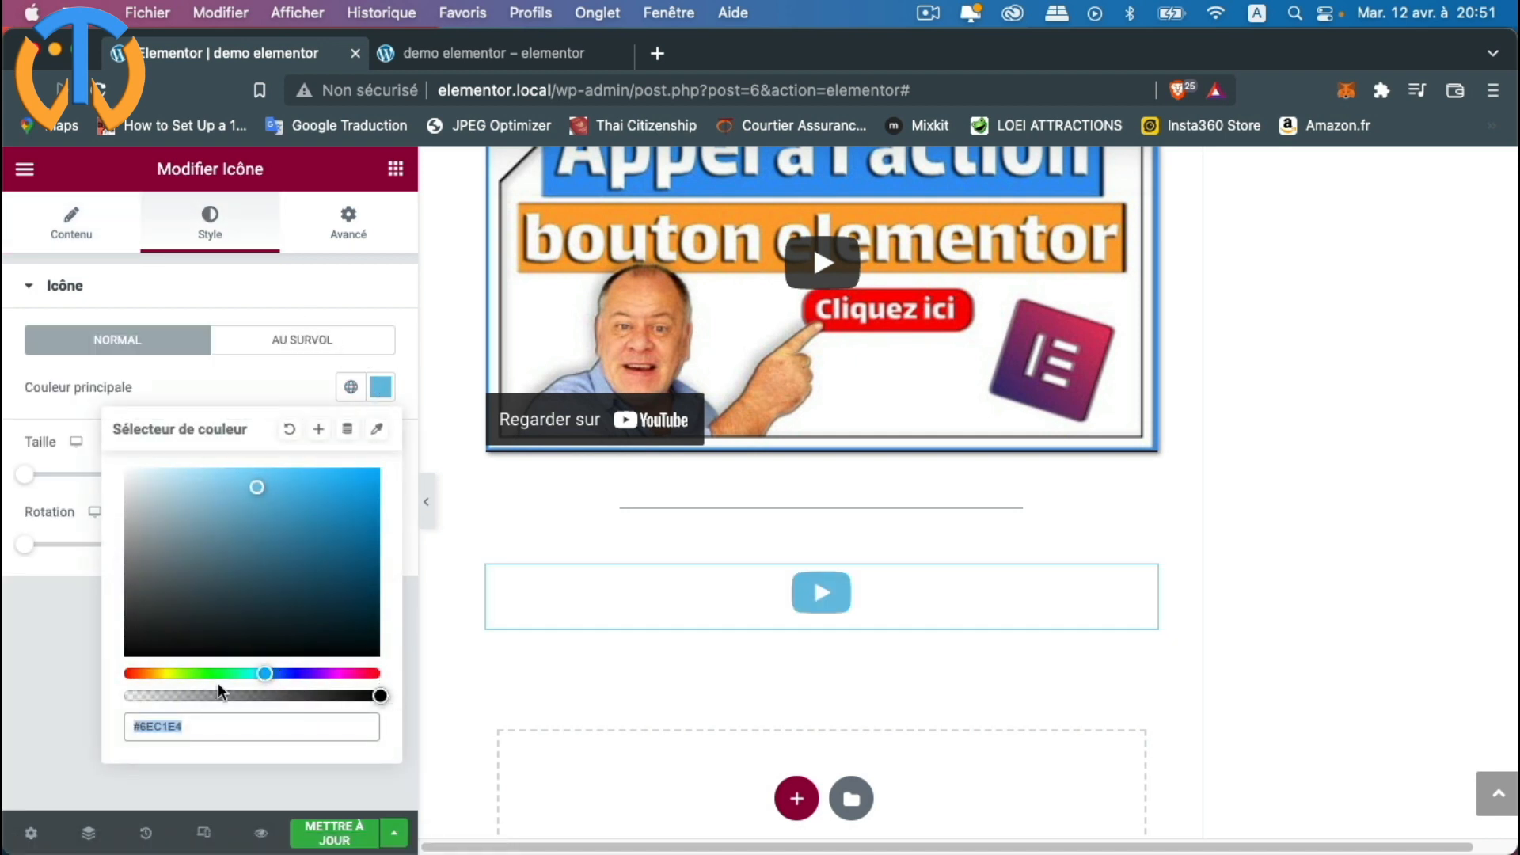
{"action": "left_click_drag", "start_coordinate": [155, 681], "coordinate": [103, 676]}
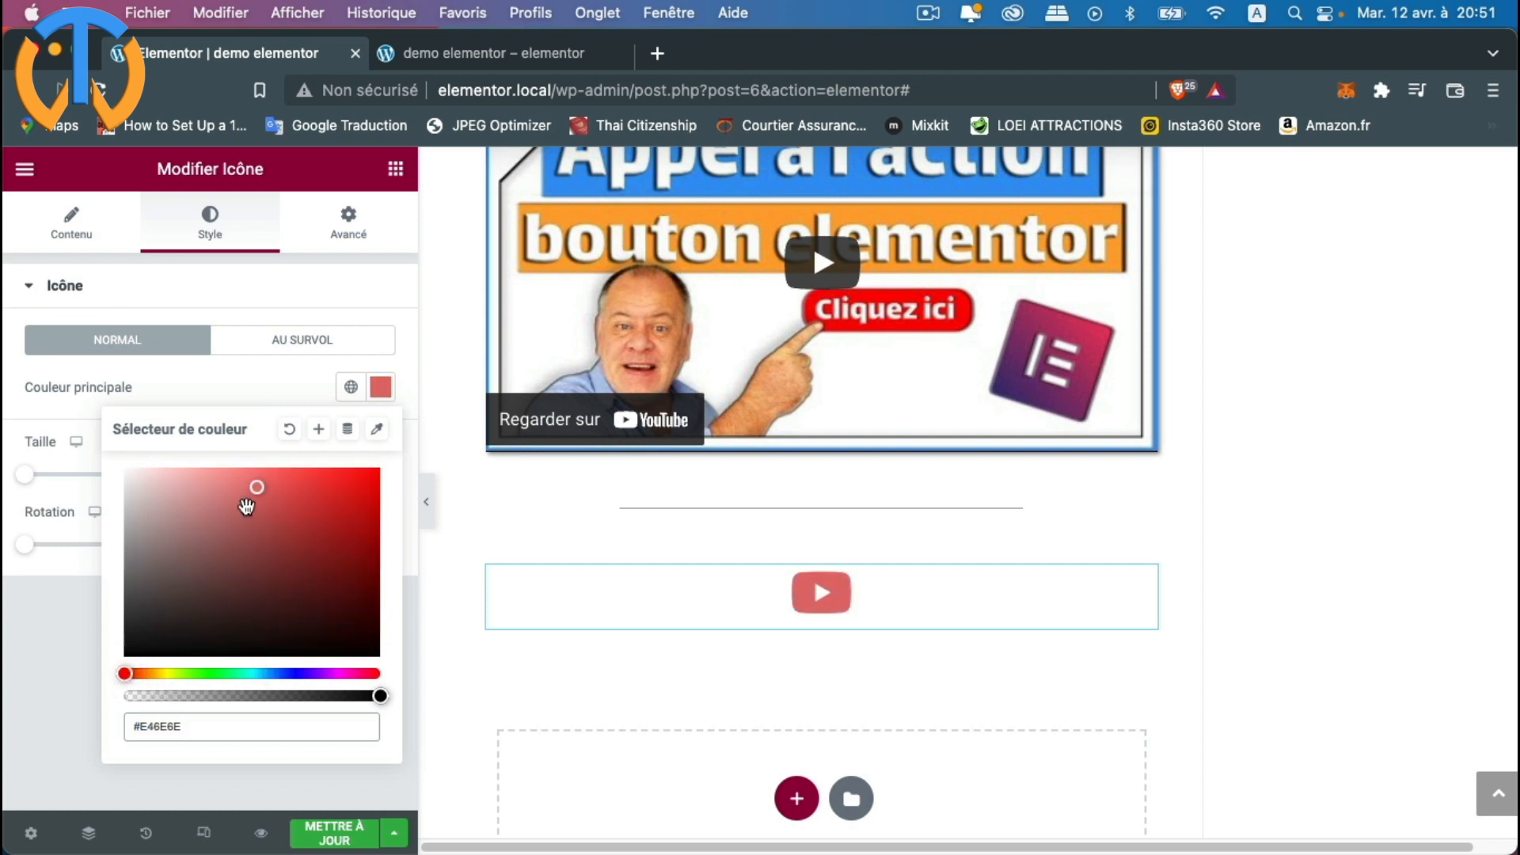
{"action": "left_click", "coordinate": [293, 486]}
{"action": "left_click", "coordinate": [316, 289]}
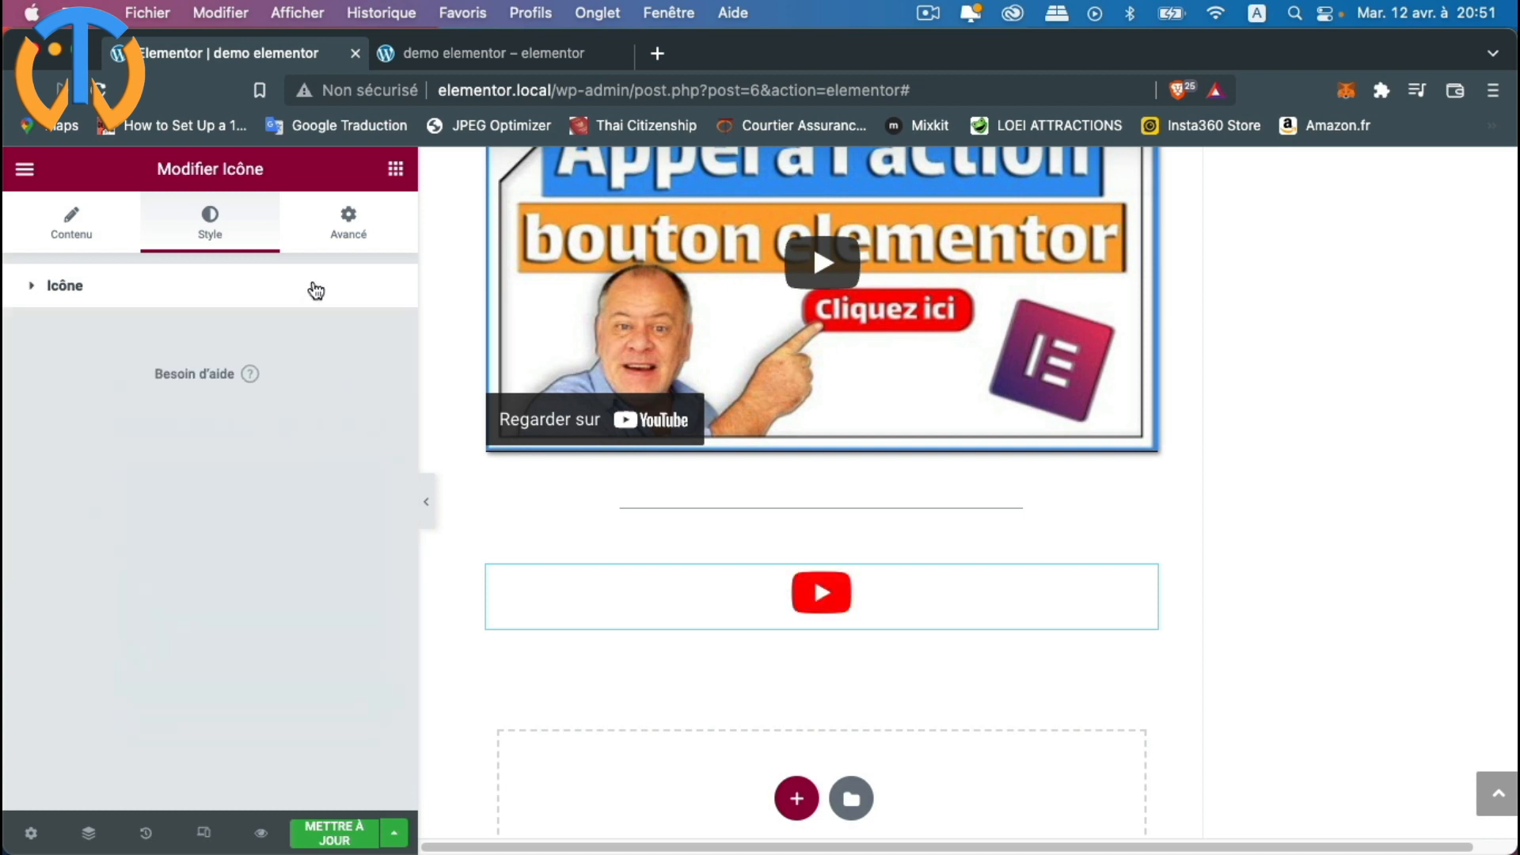
Step: Set the YouTube icon's size (Taille) to 90 and its rotation to 10
{"action": "left_click", "coordinate": [37, 288]}
{"action": "left_click", "coordinate": [331, 341]}
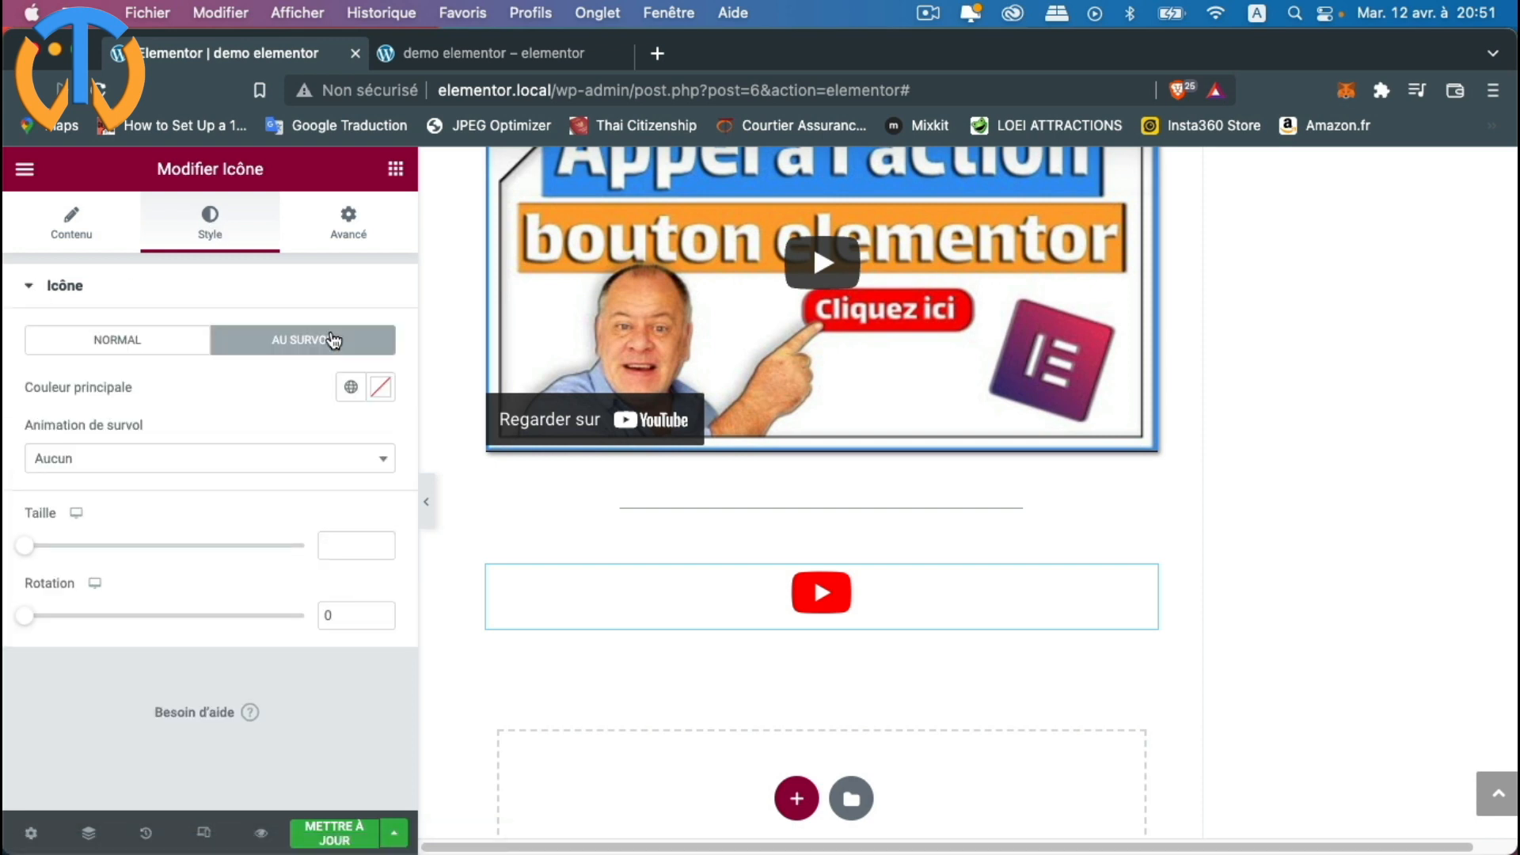
{"action": "left_click", "coordinate": [148, 345]}
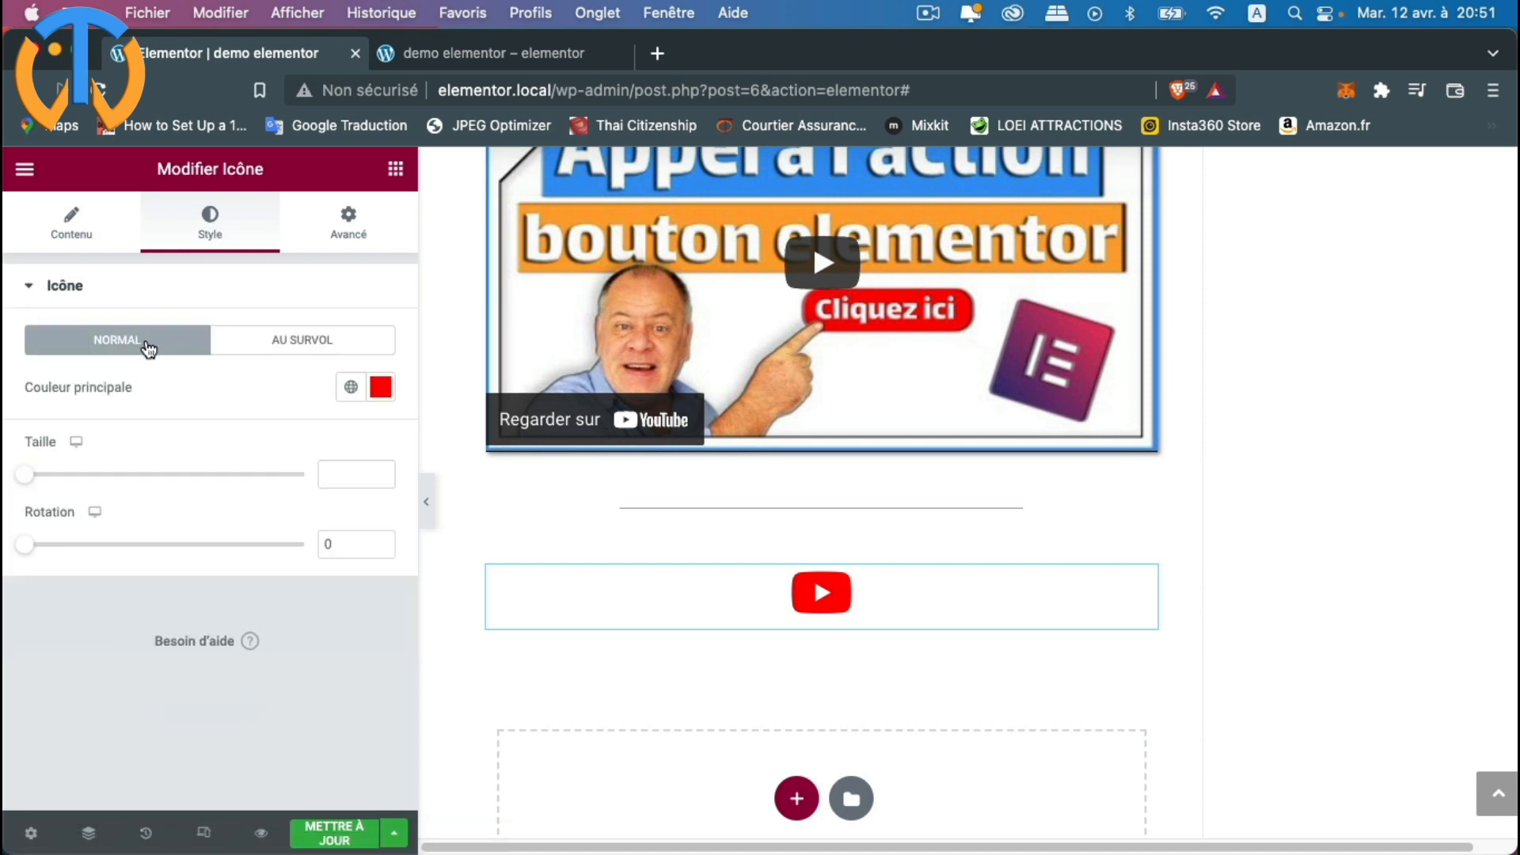
{"action": "left_click_drag", "start_coordinate": [32, 478], "coordinate": [113, 473]}
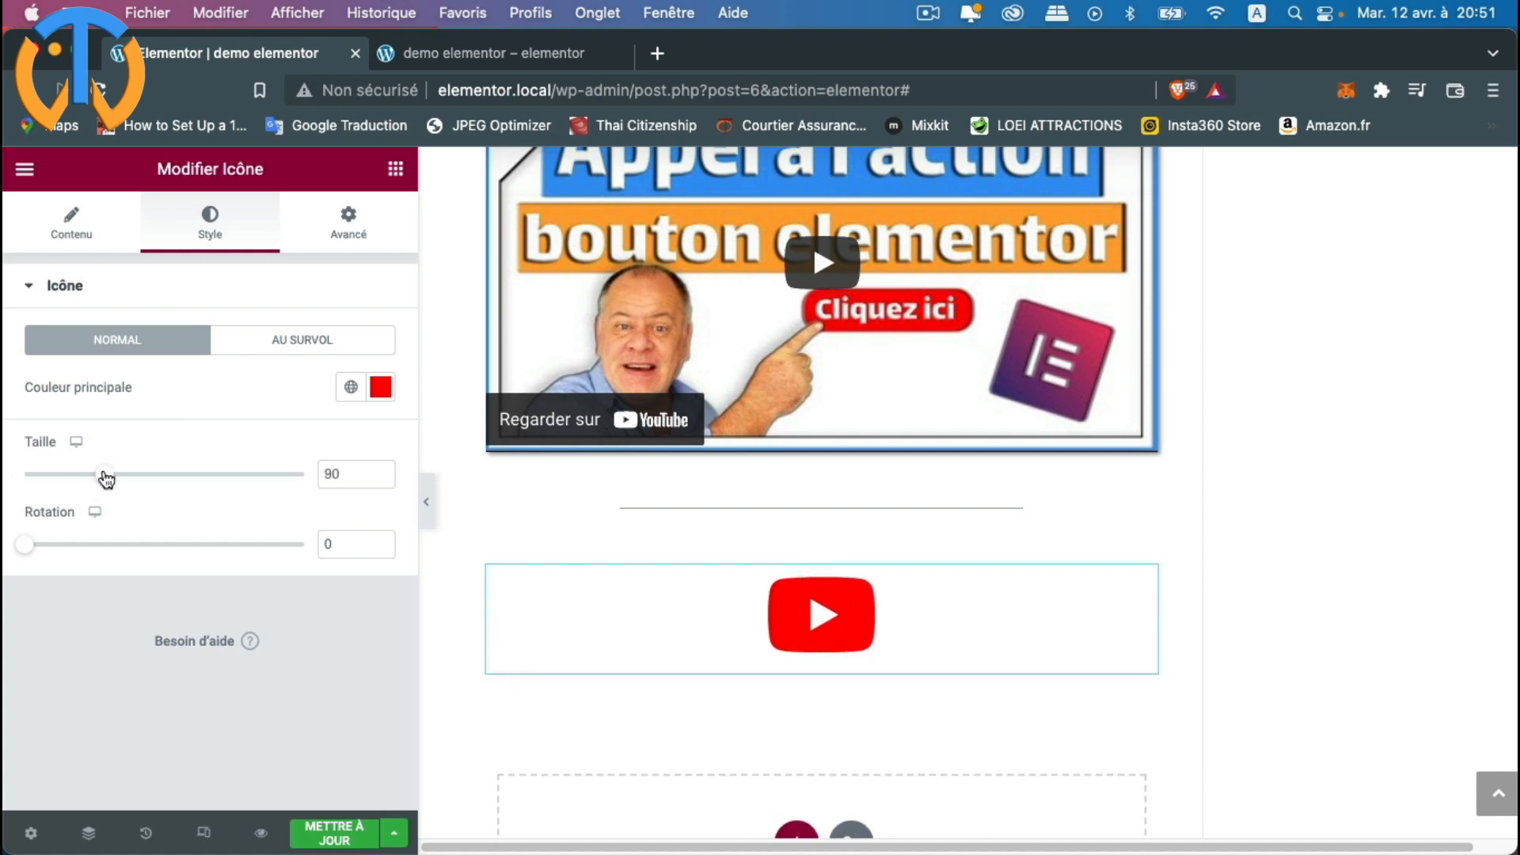
{"action": "left_click_drag", "start_coordinate": [24, 553], "coordinate": [33, 547]}
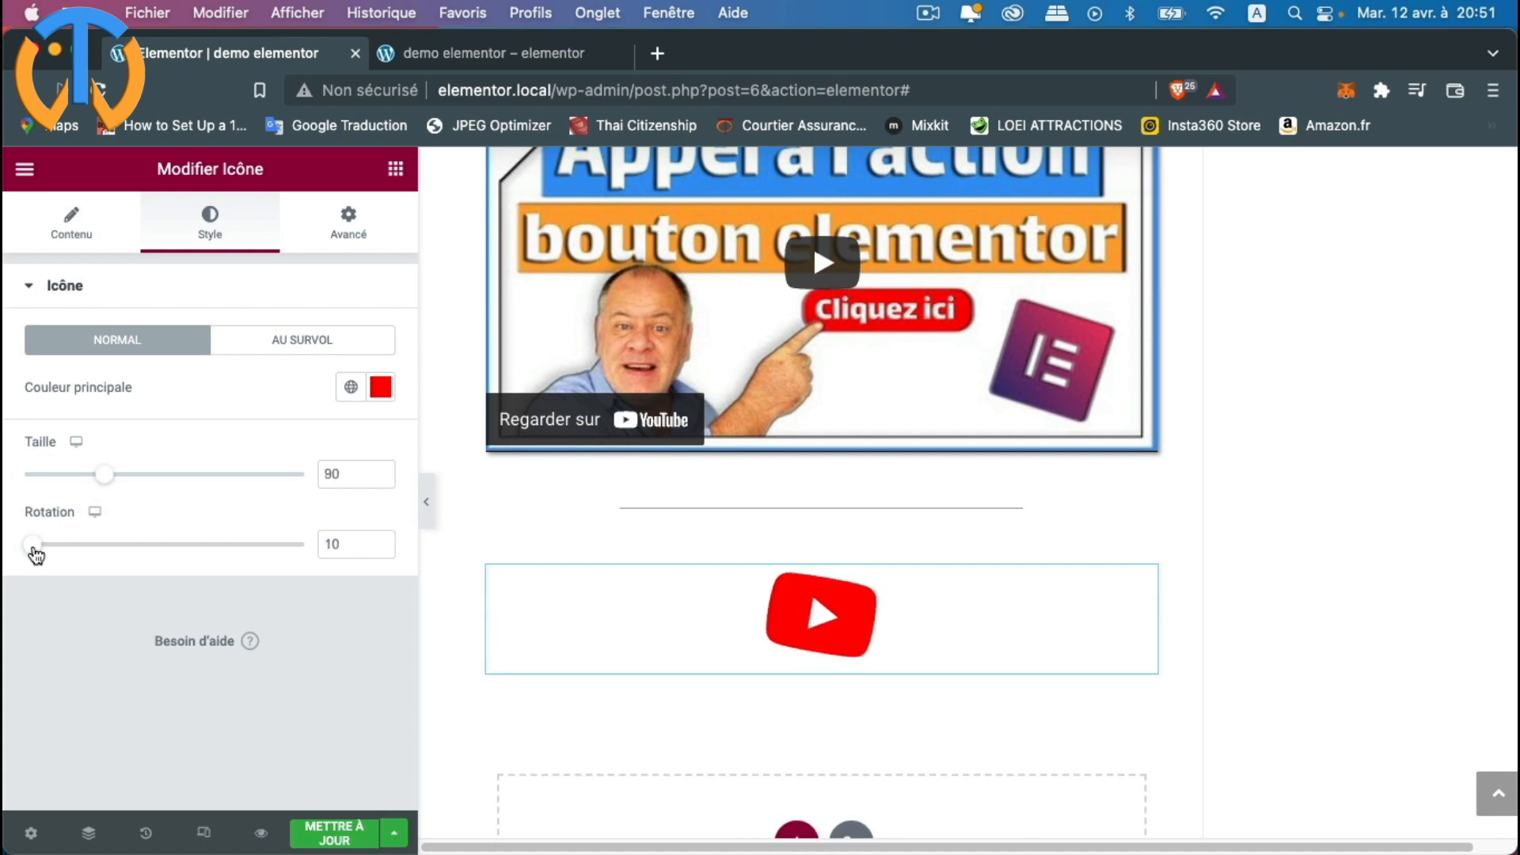
Step: Set the icon's hover animation (Animation de survol) to Grow Rotate and its rotation to 0
{"action": "left_click", "coordinate": [279, 345]}
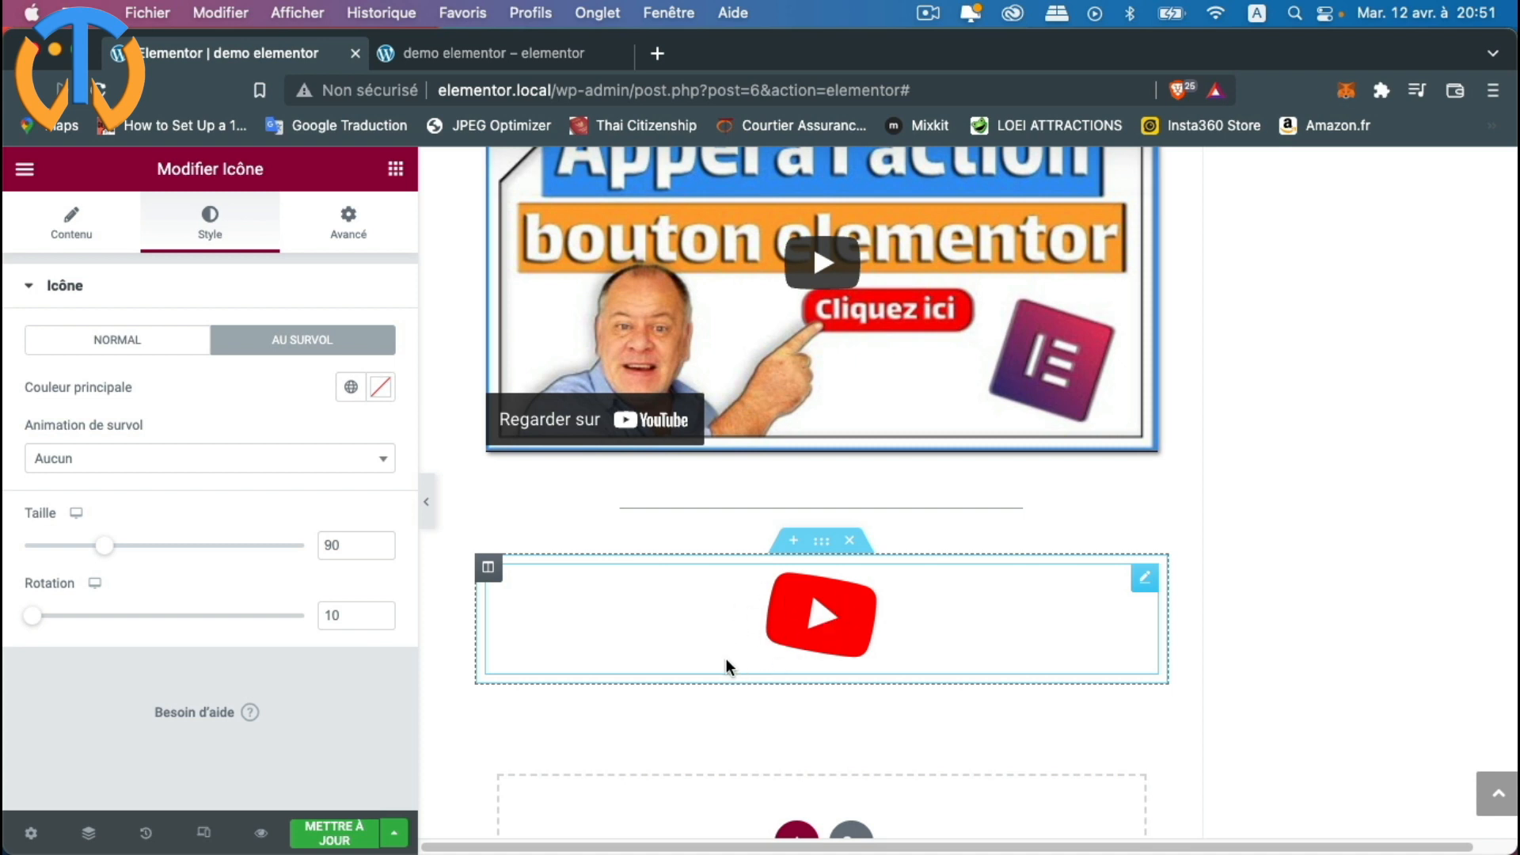
{"action": "left_click", "coordinate": [124, 465]}
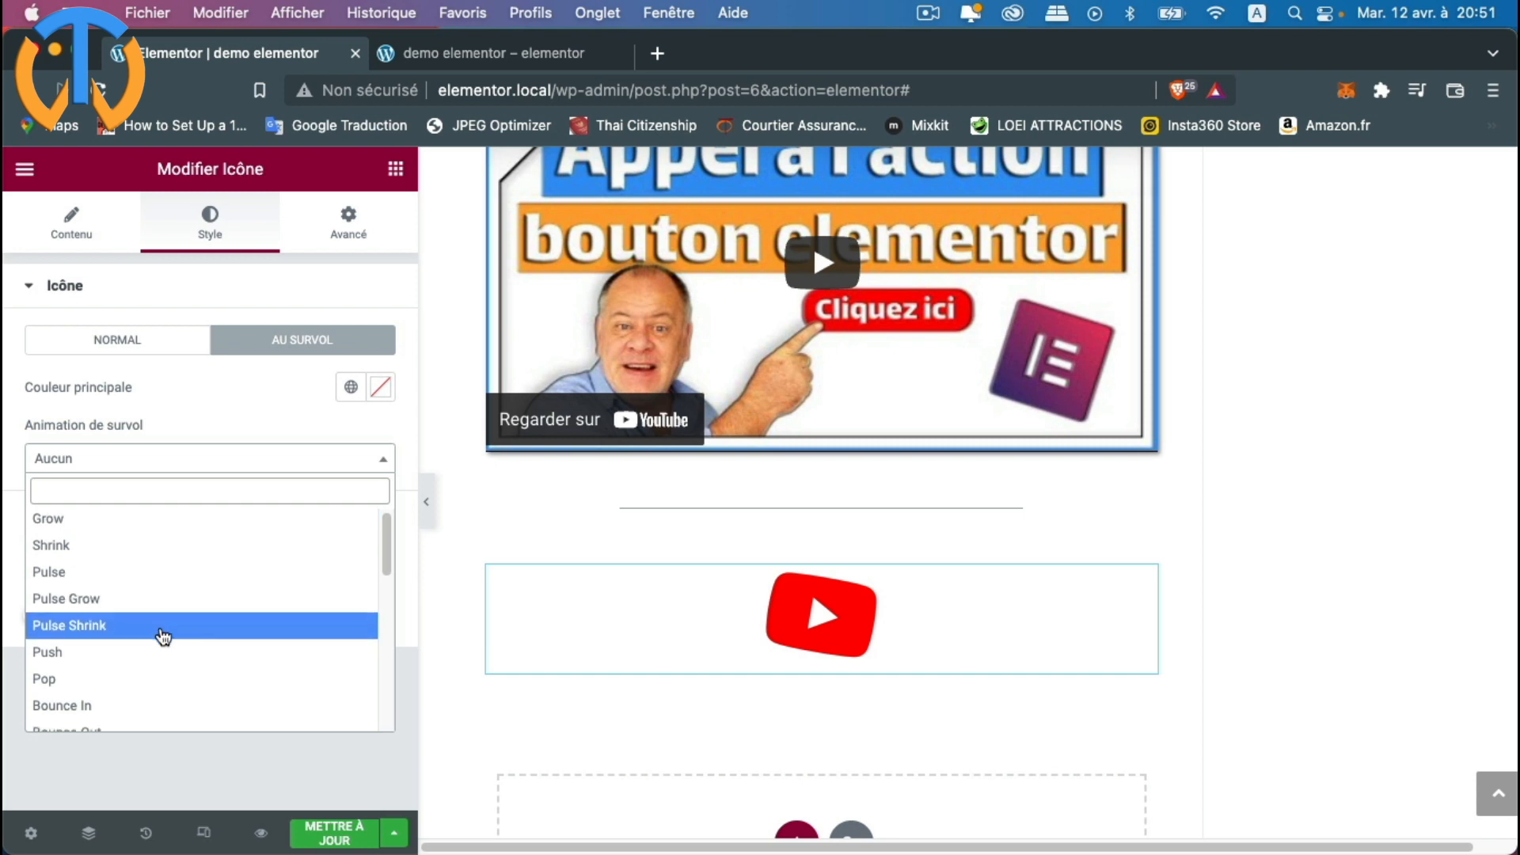
{"action": "scroll", "coordinate": [158, 634], "scroll_direction": "down", "scroll_amount": 3}
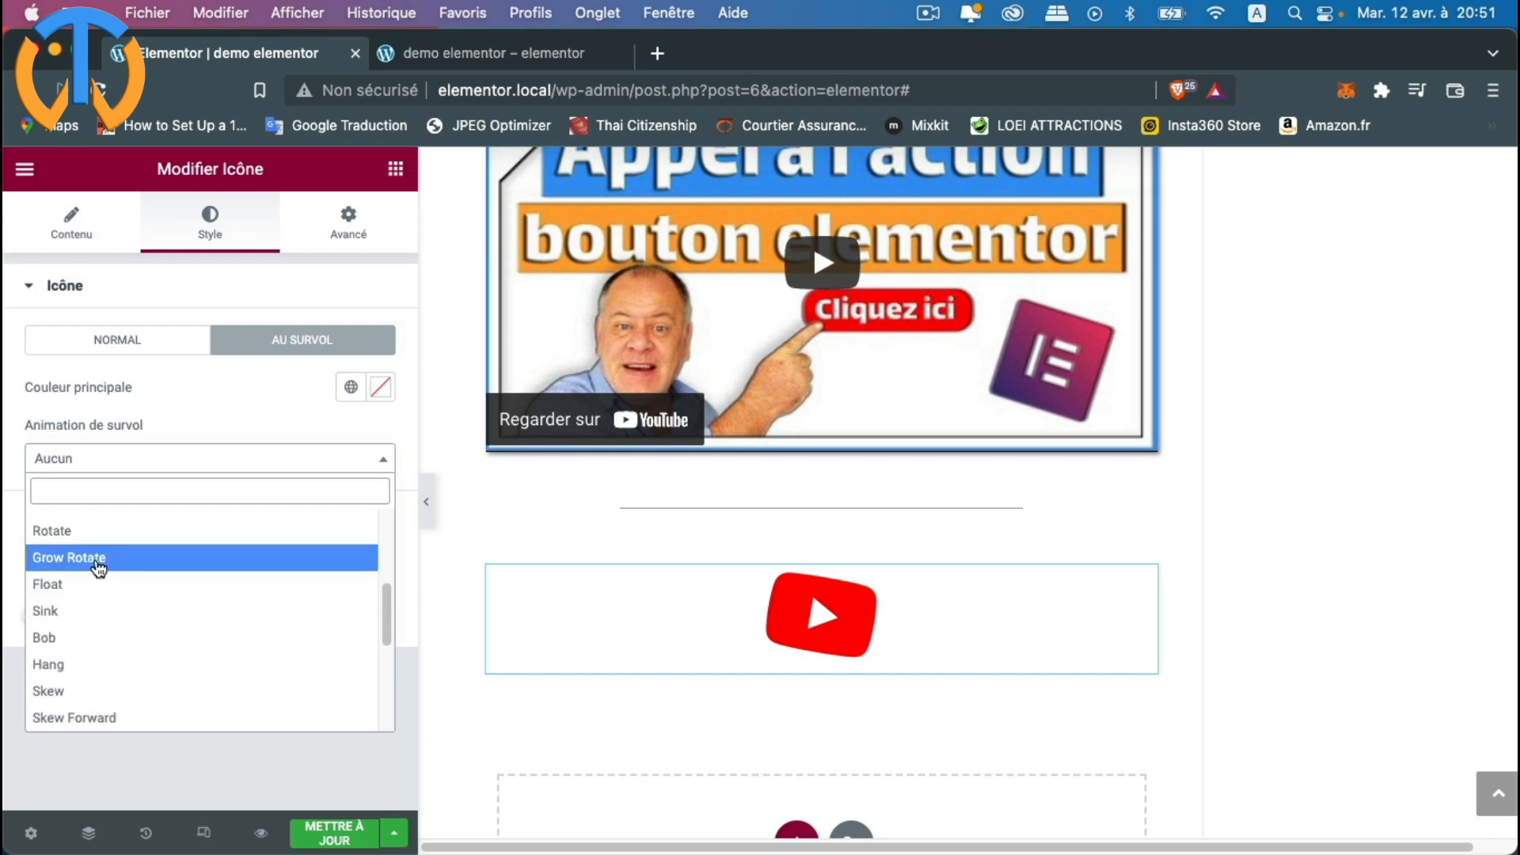
{"action": "left_click", "coordinate": [97, 559]}
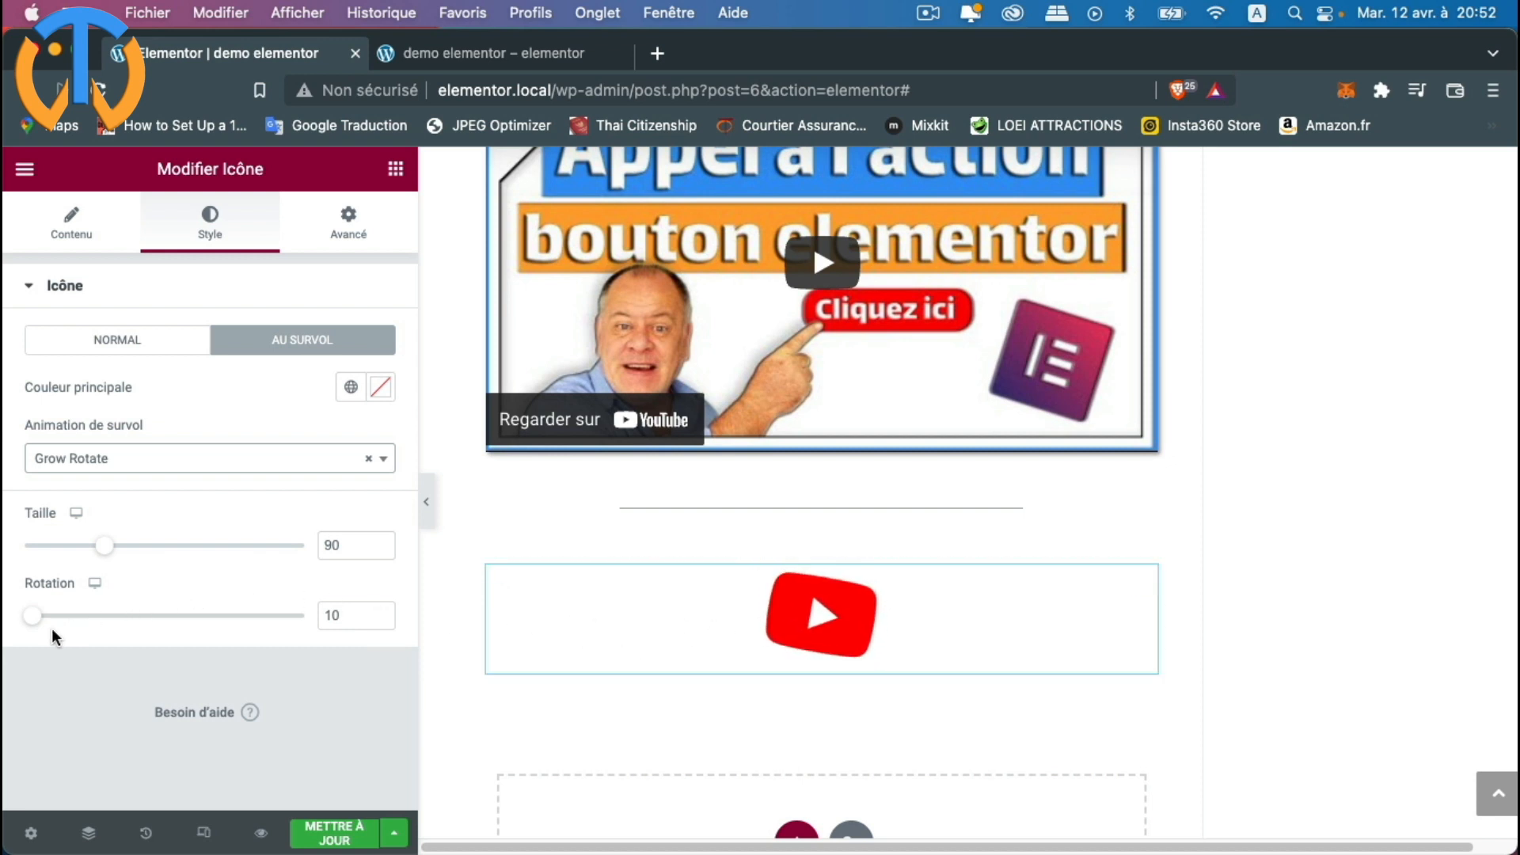
{"action": "left_click_drag", "start_coordinate": [37, 623], "coordinate": [7, 623]}
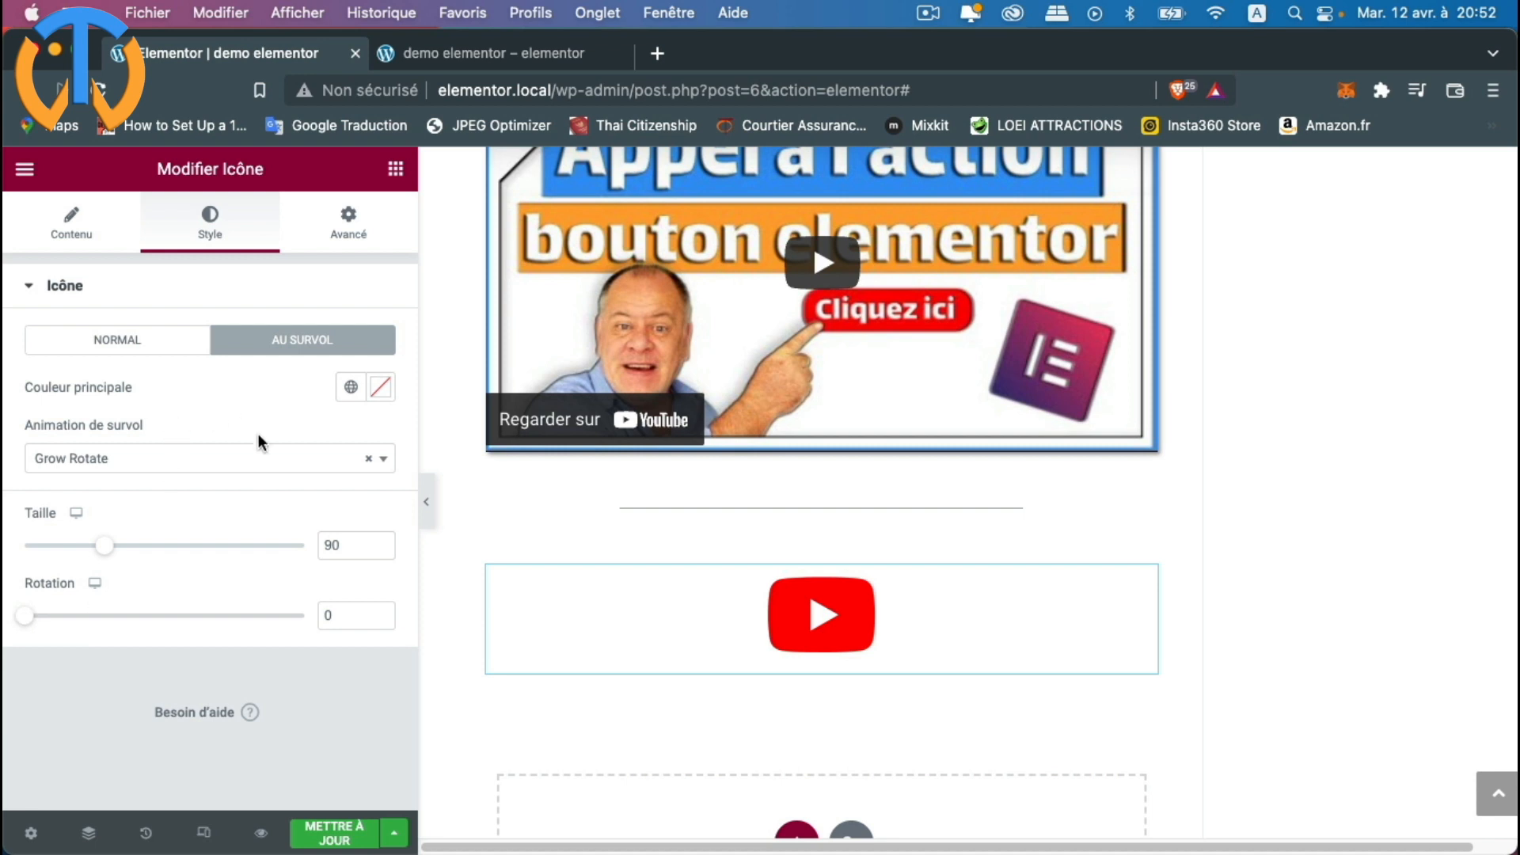
{"action": "left_click", "coordinate": [123, 342]}
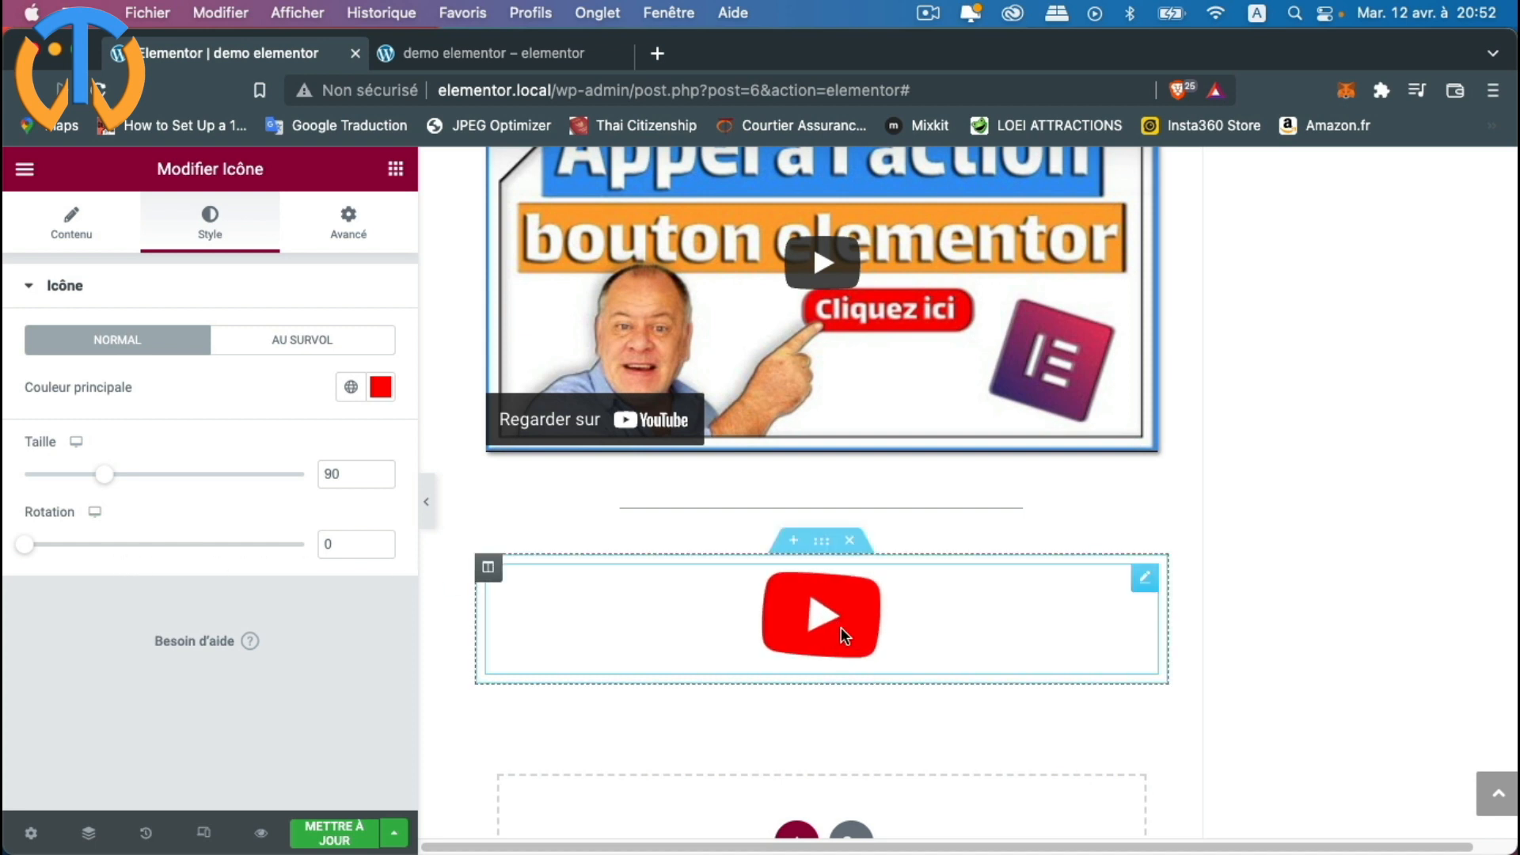
{"action": "left_click", "coordinate": [349, 222]}
{"action": "scroll", "coordinate": [190, 585], "scroll_direction": "down", "scroll_amount": 3}
{"action": "scroll", "coordinate": [188, 617], "scroll_direction": "down", "scroll_amount": 3}
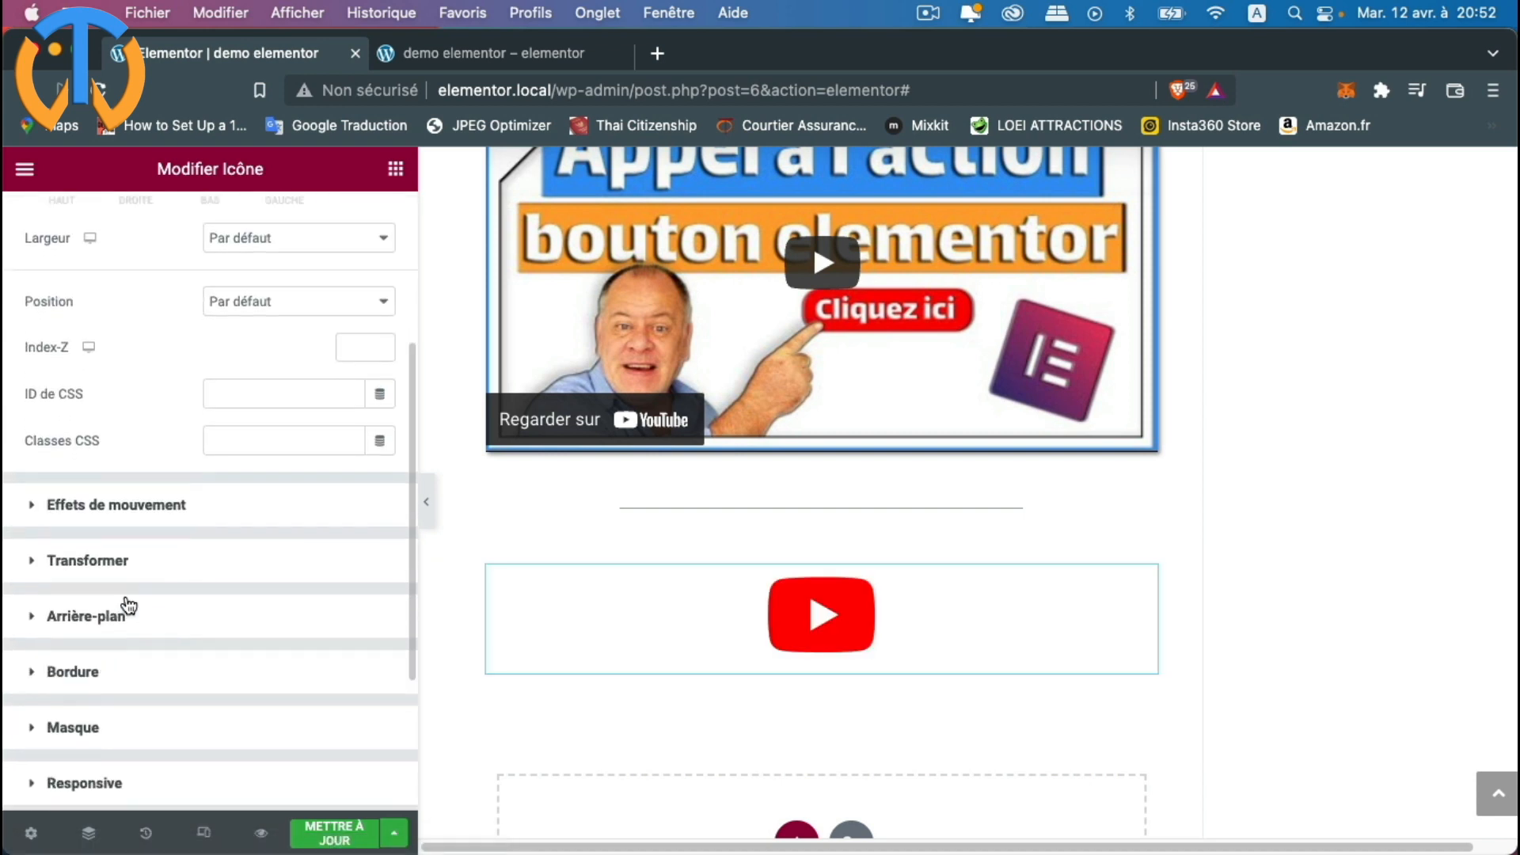
{"action": "scroll", "coordinate": [179, 570], "scroll_direction": "up", "scroll_amount": 5}
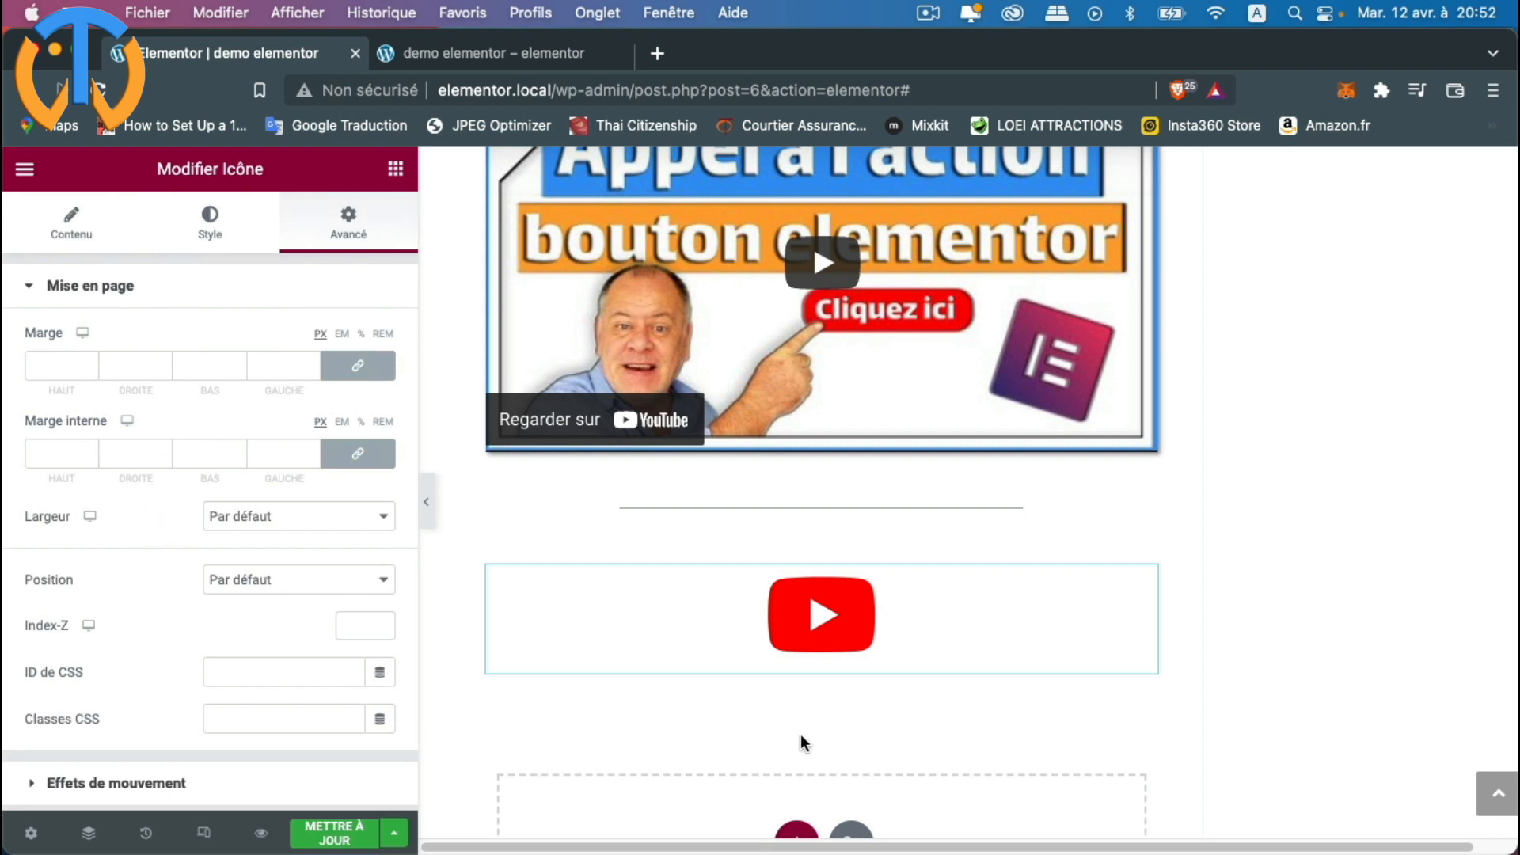
Step: Duplicate the separator section below the video and move the copy beneath the YouTube icon
{"action": "scroll", "coordinate": [844, 740], "scroll_direction": "down", "scroll_amount": 1}
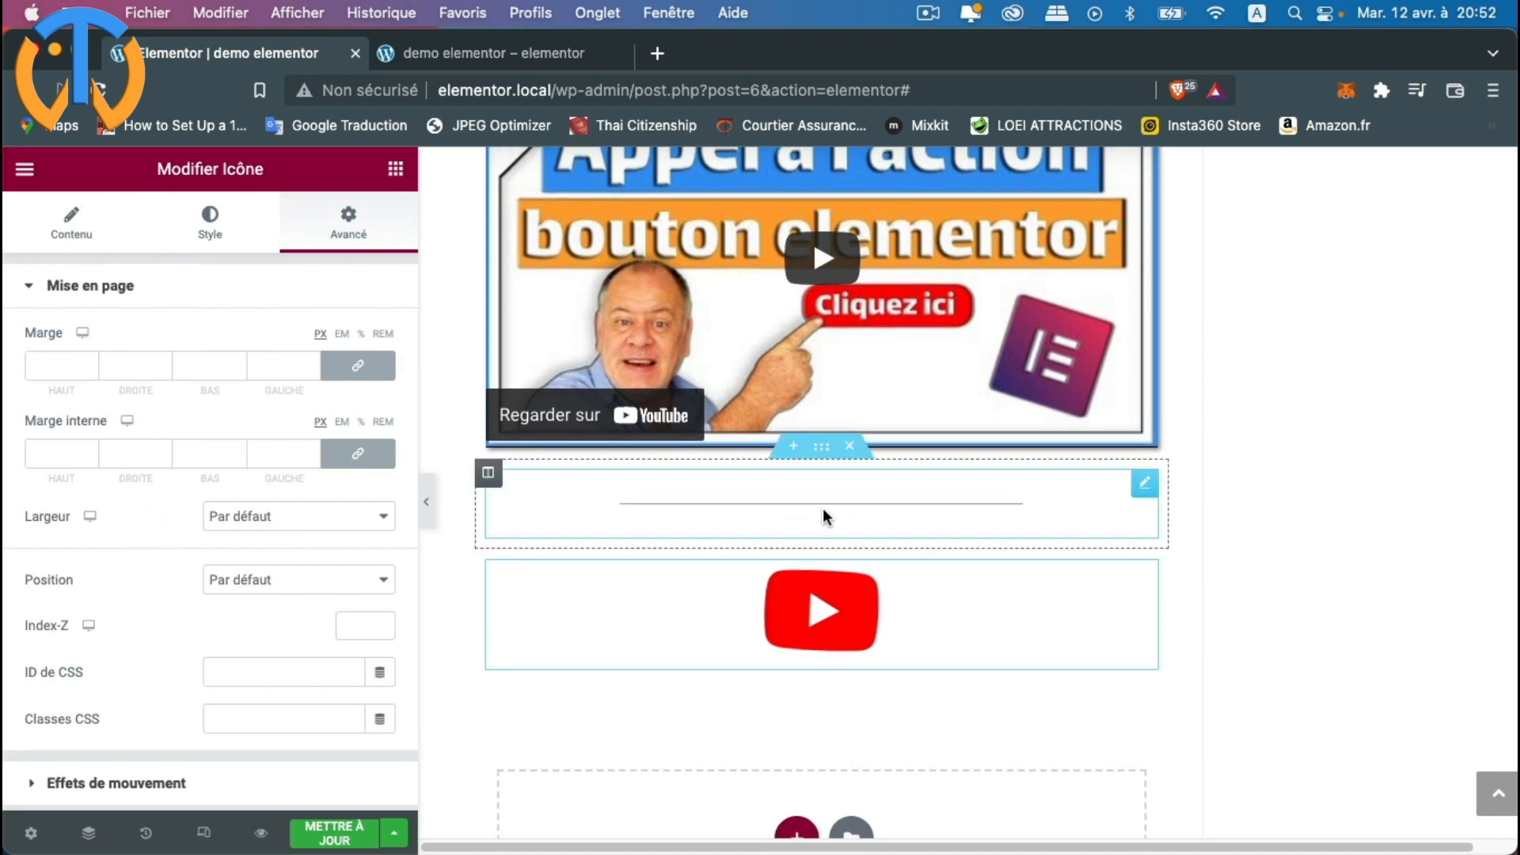
{"action": "right_click", "coordinate": [818, 448]}
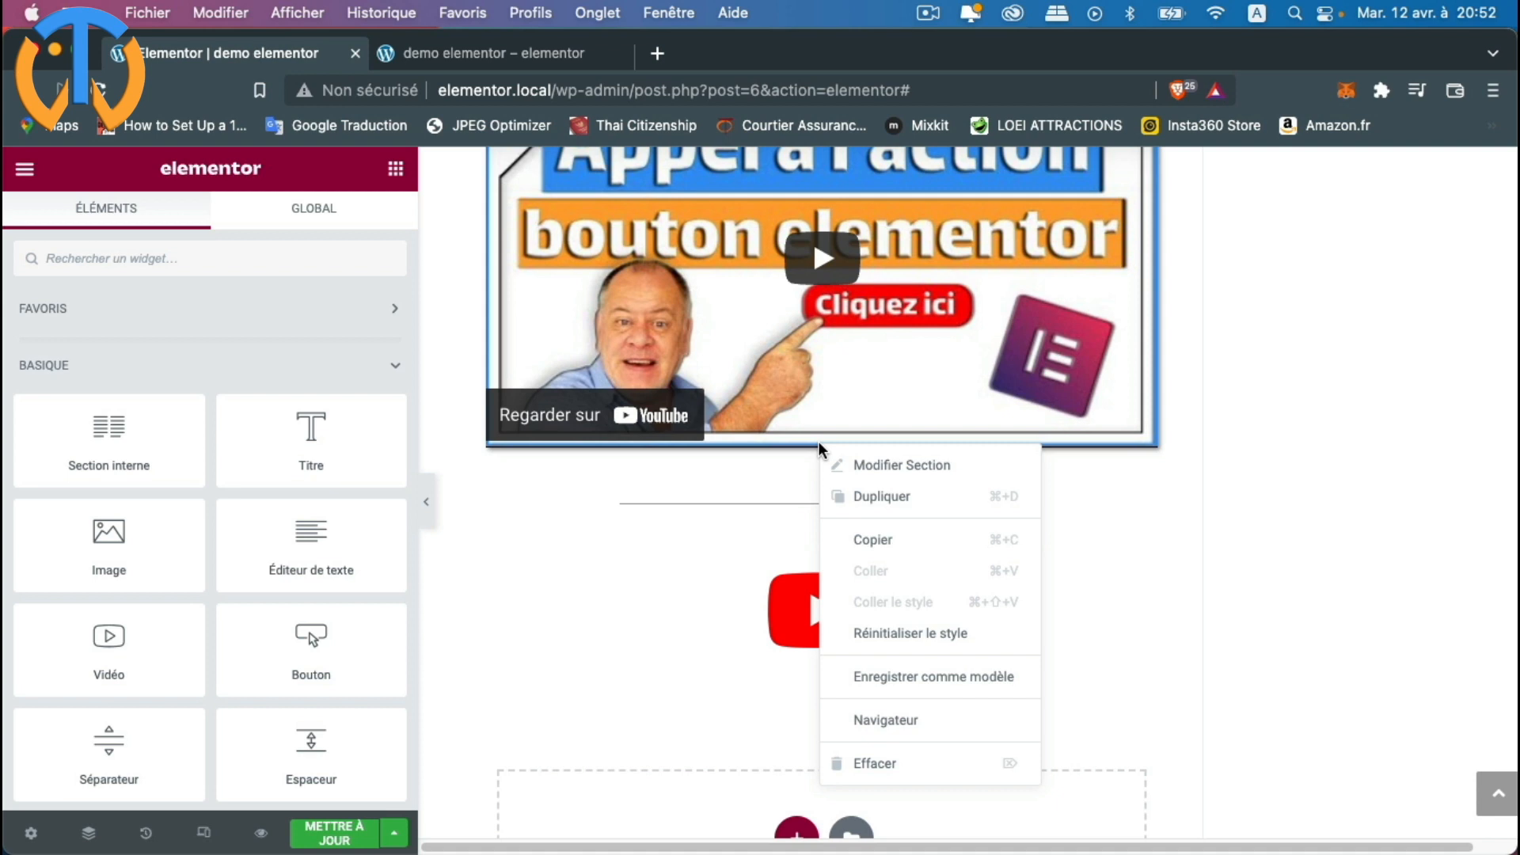
{"action": "left_click", "coordinate": [865, 496]}
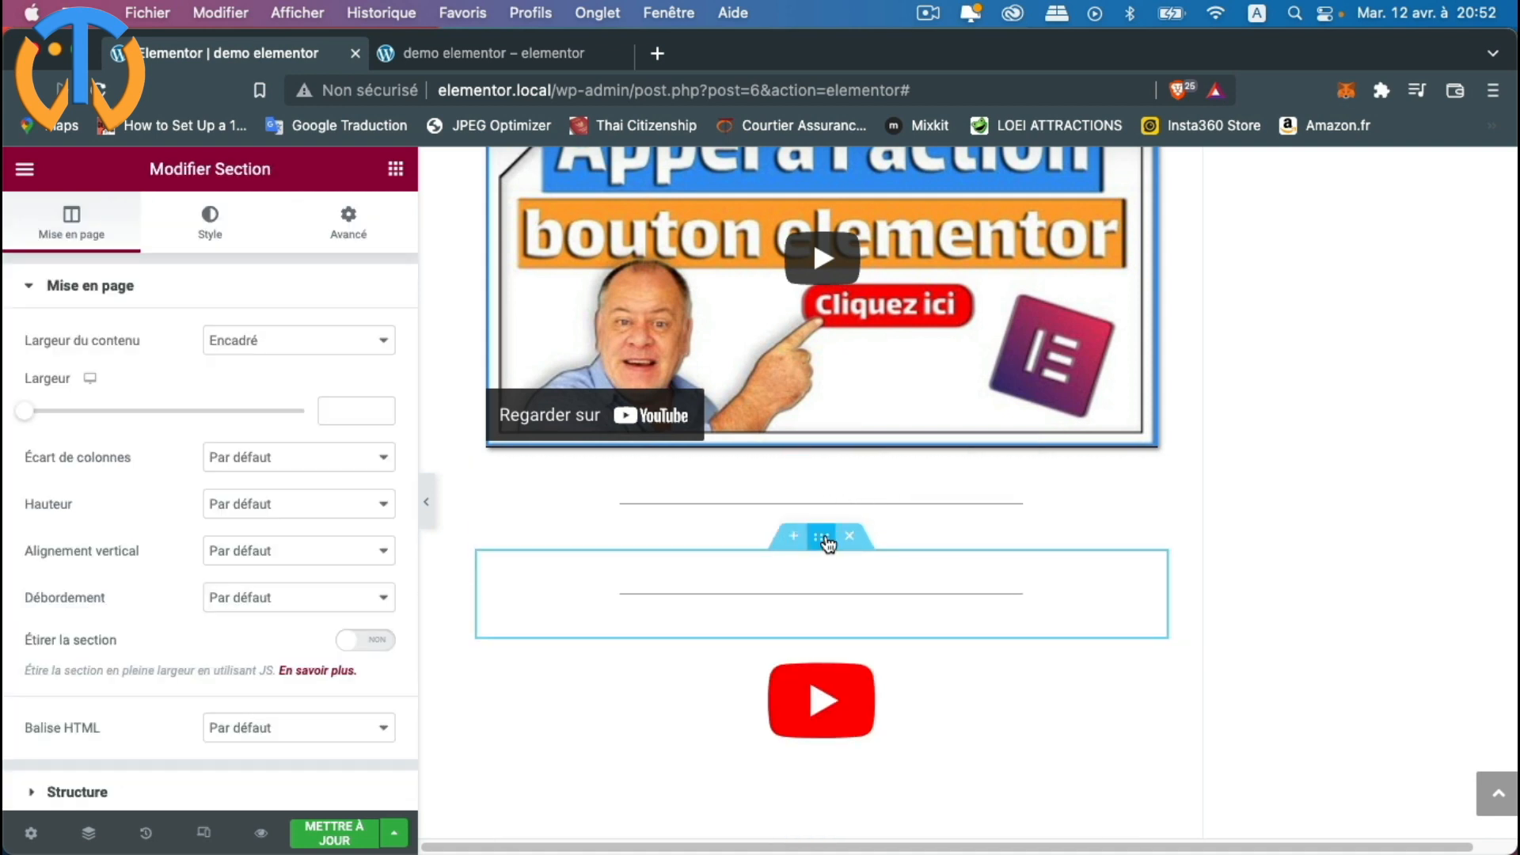
{"action": "left_click_drag", "start_coordinate": [822, 538], "coordinate": [838, 720]}
Step: Add a single-column section below the last separator and place a Google Maps widget in it
{"action": "scroll", "coordinate": [904, 744], "scroll_direction": "down", "scroll_amount": 5}
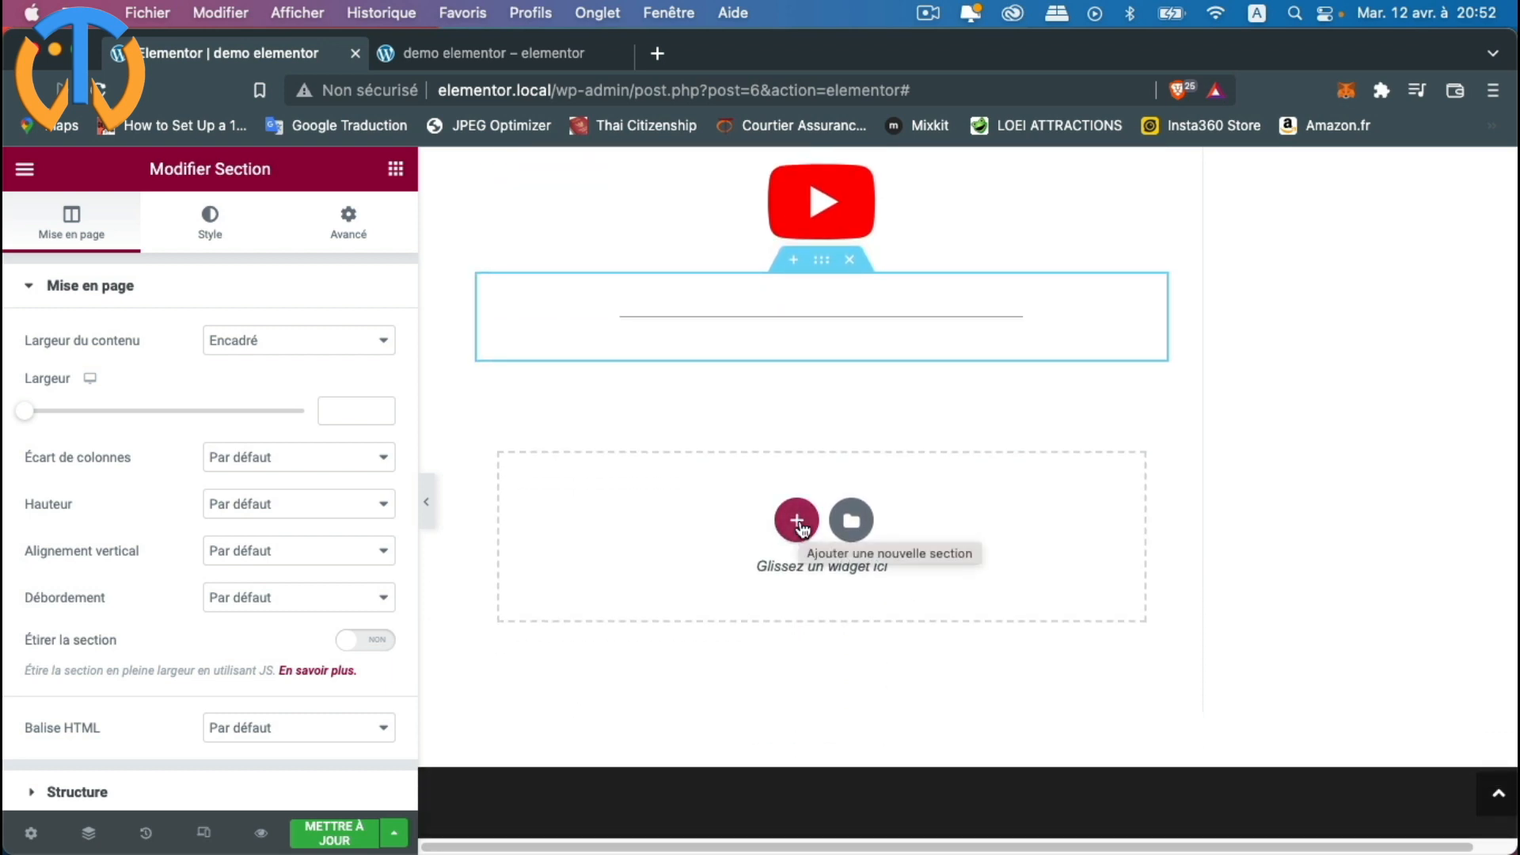
{"action": "left_click", "coordinate": [798, 522]}
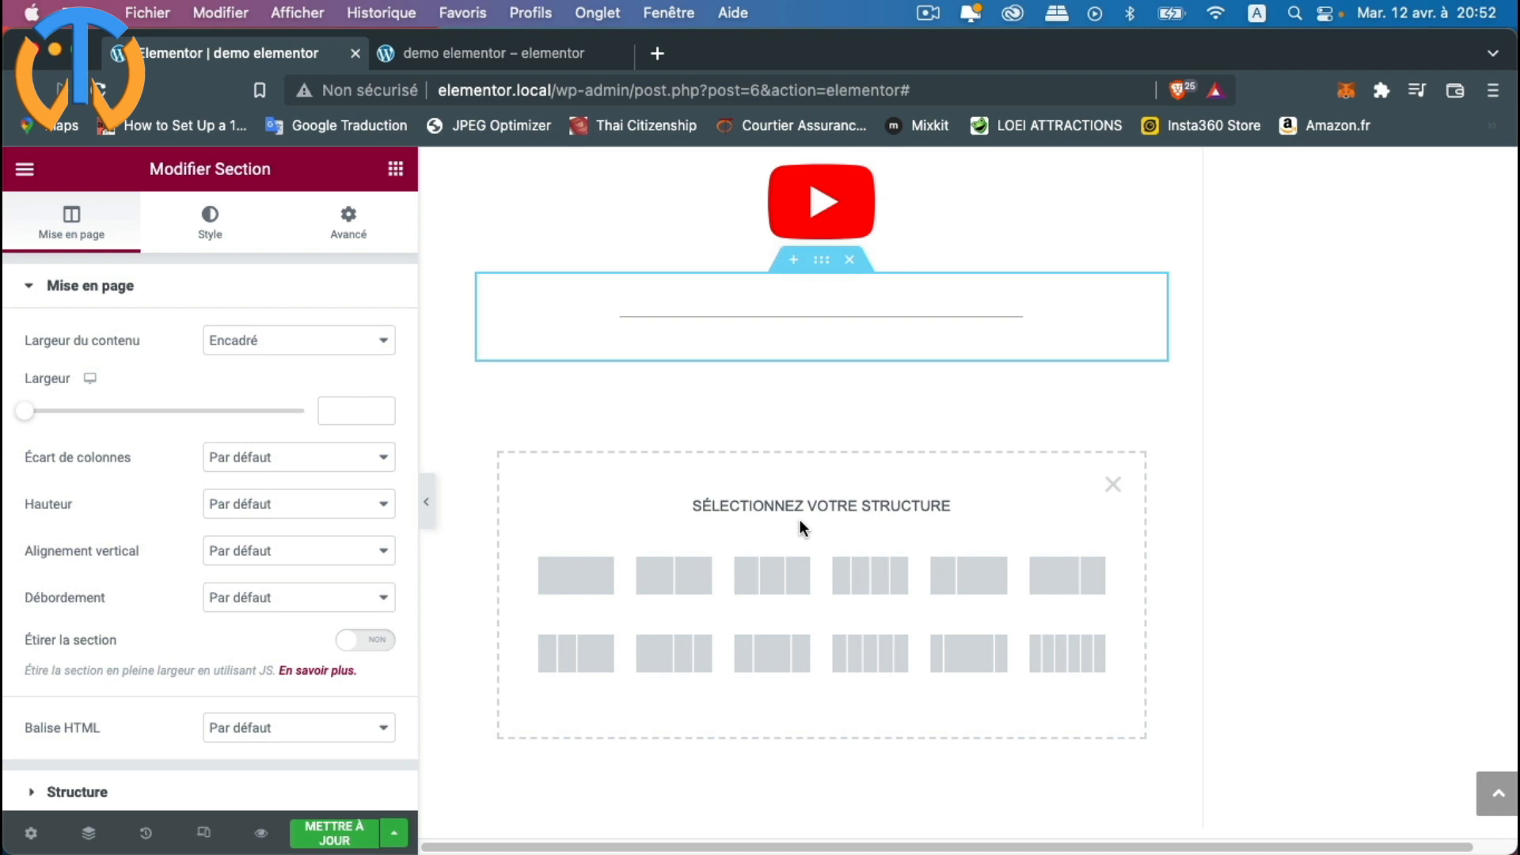
{"action": "left_click", "coordinate": [573, 590]}
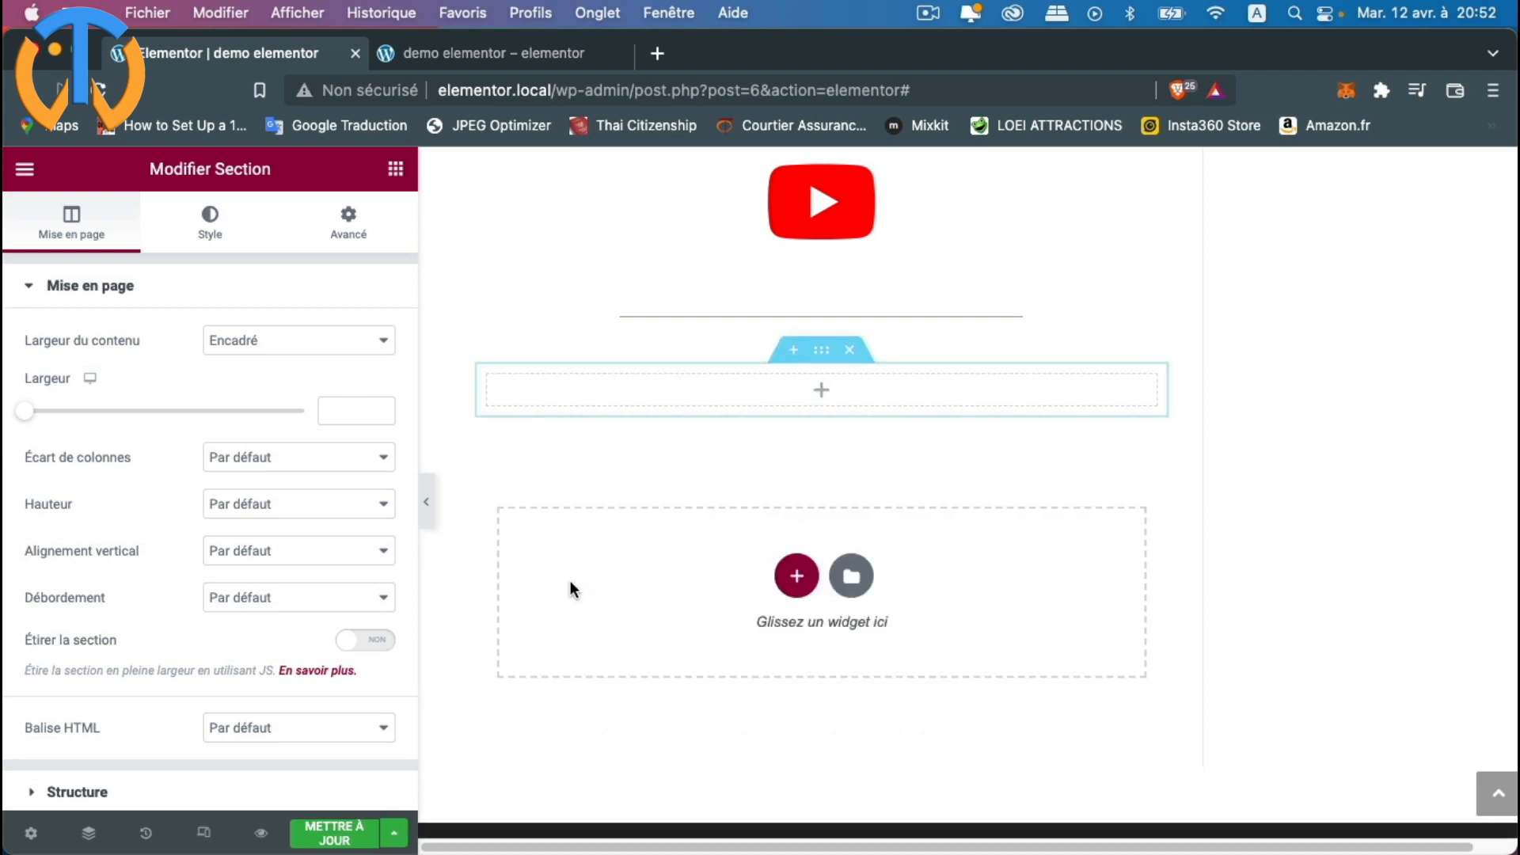
{"action": "left_click", "coordinate": [823, 394]}
{"action": "scroll", "coordinate": [282, 572], "scroll_direction": "down", "scroll_amount": 3}
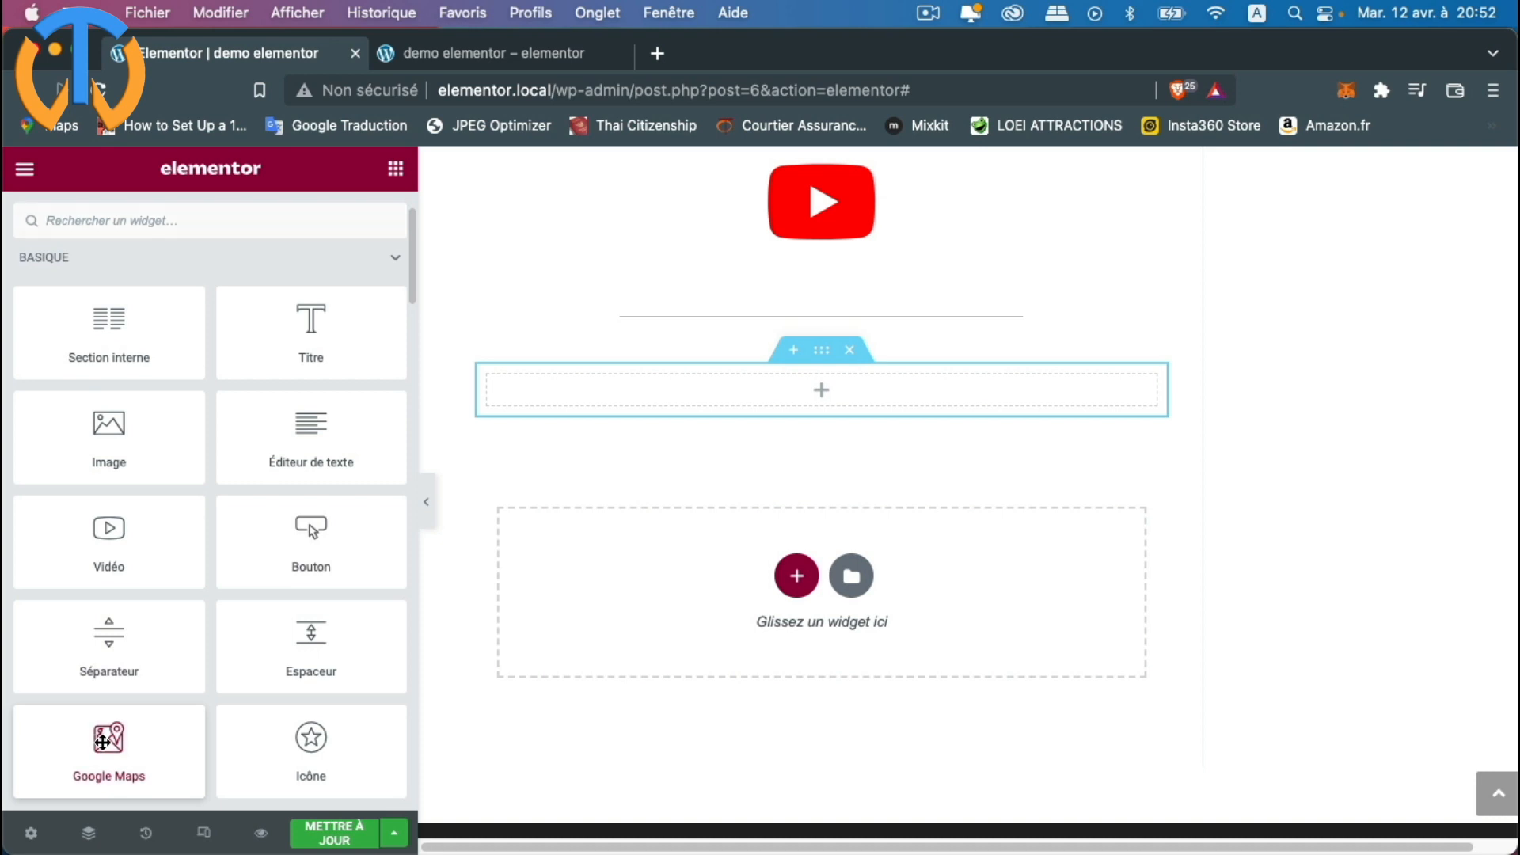
{"action": "left_click_drag", "start_coordinate": [102, 742], "coordinate": [820, 396]}
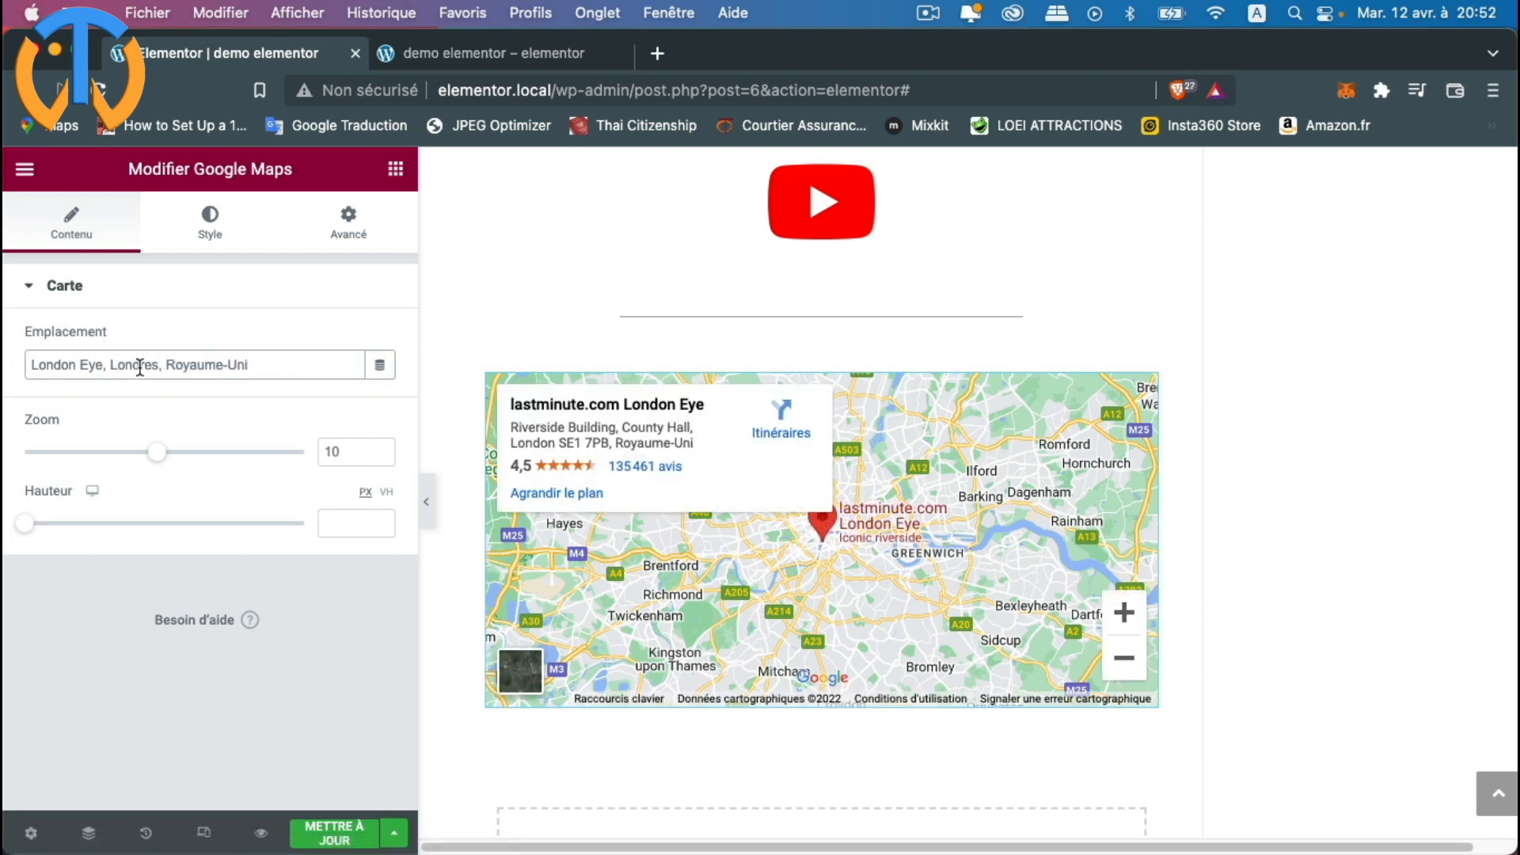
Step: Set the map's location (Emplacement) to "belgium embassy bangkok"
{"action": "left_click_drag", "start_coordinate": [268, 365], "coordinate": [7, 363]}
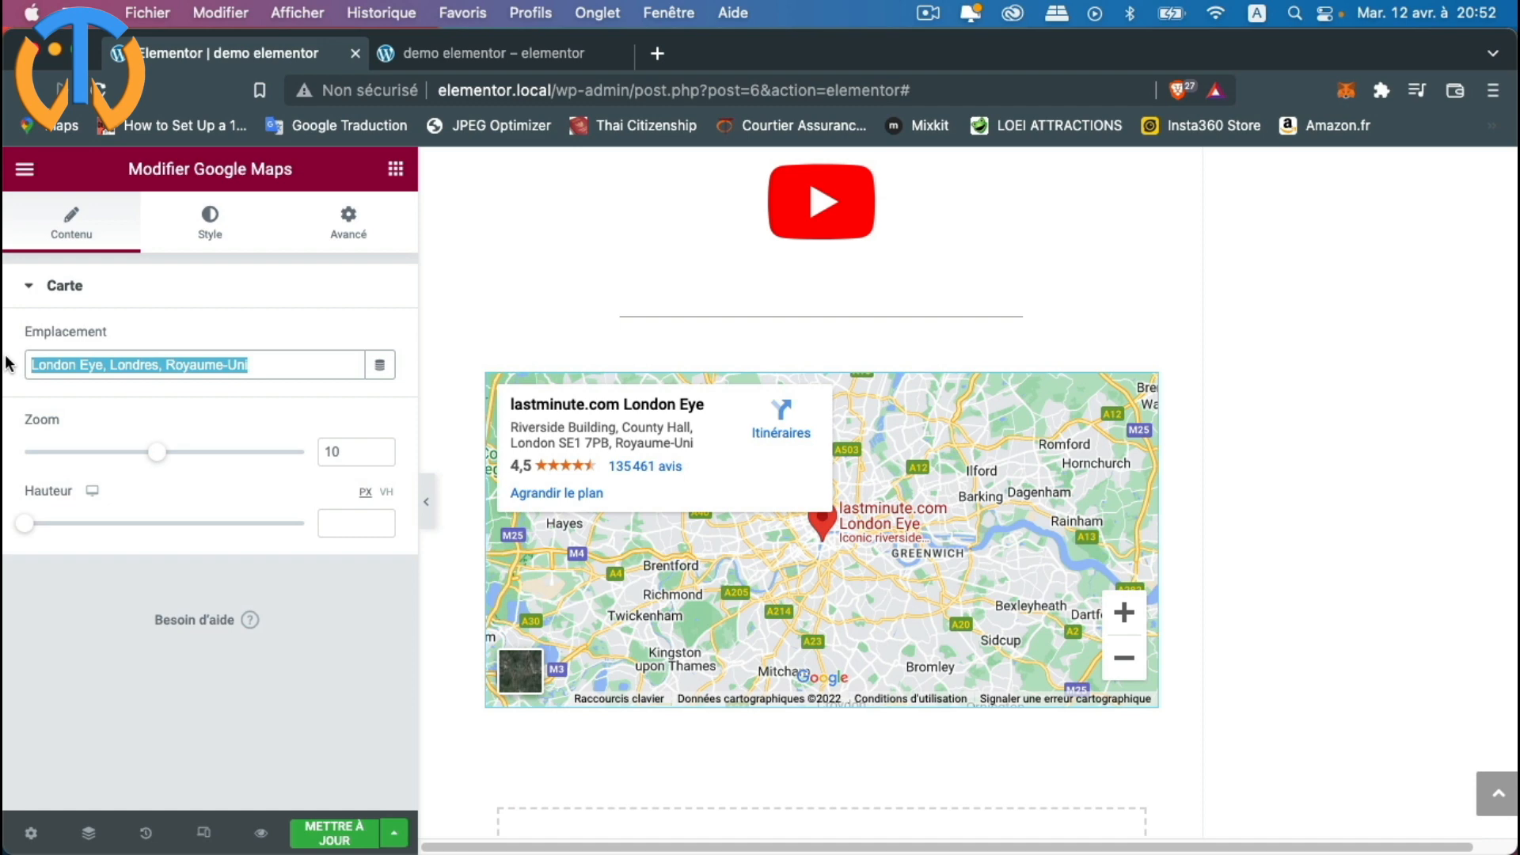
{"action": "type", "text": "bel"}
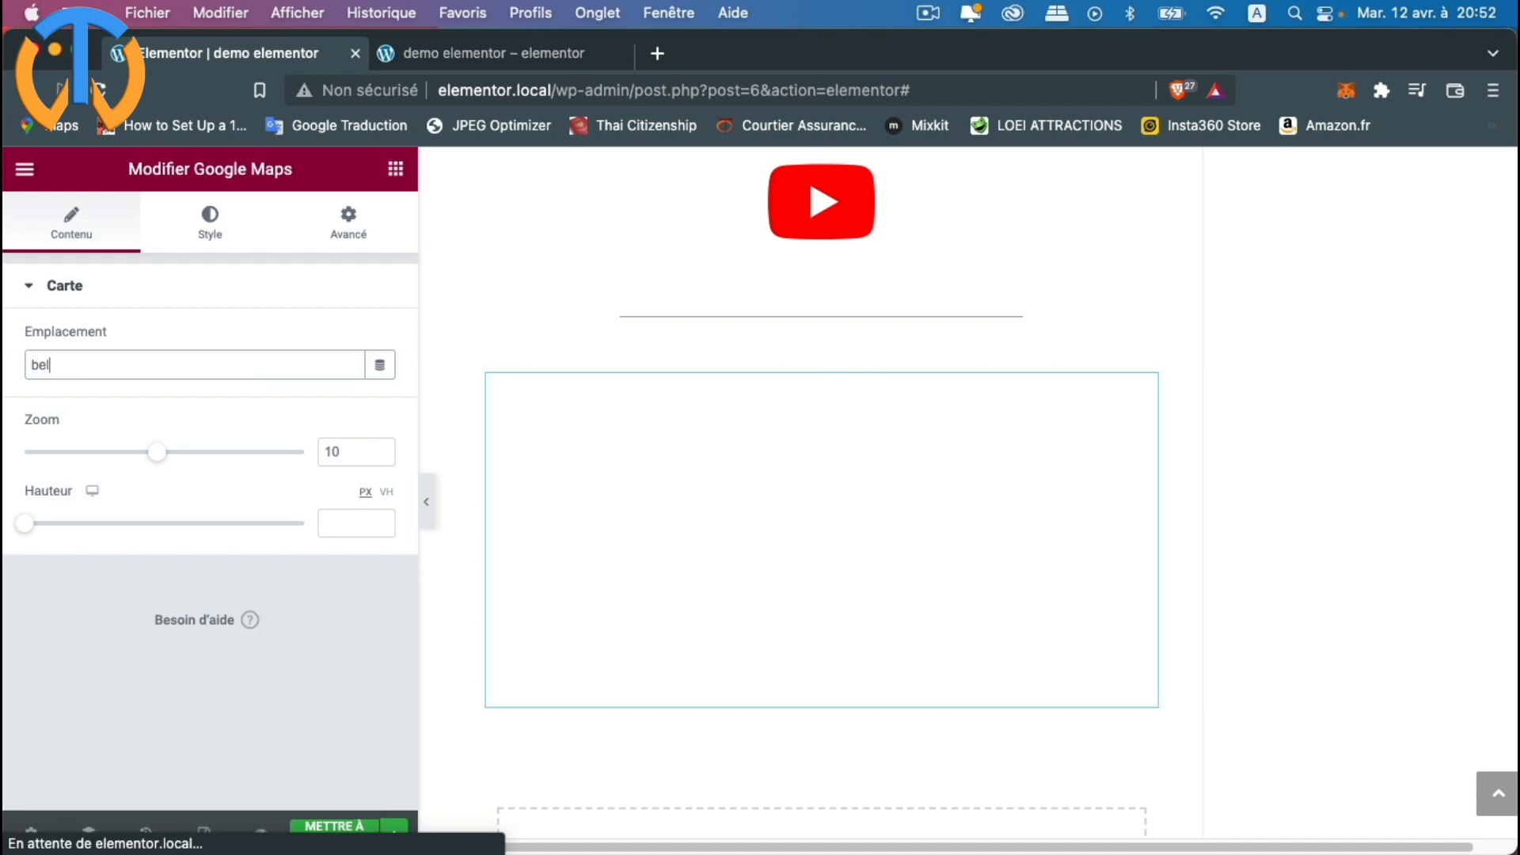
{"action": "type", "text": "gium"}
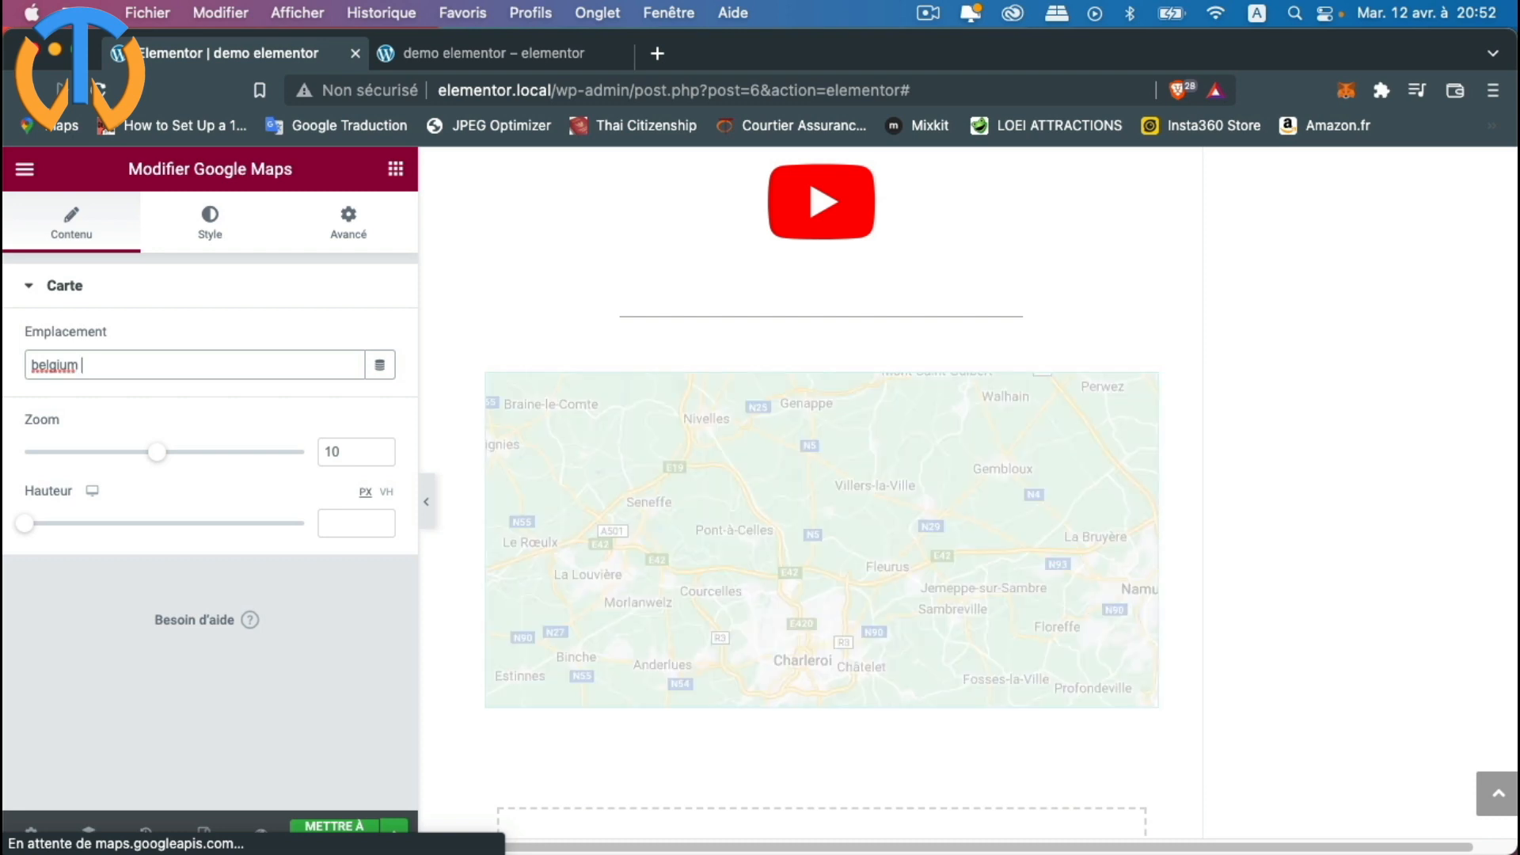
{"action": "type", "text": " embassy"}
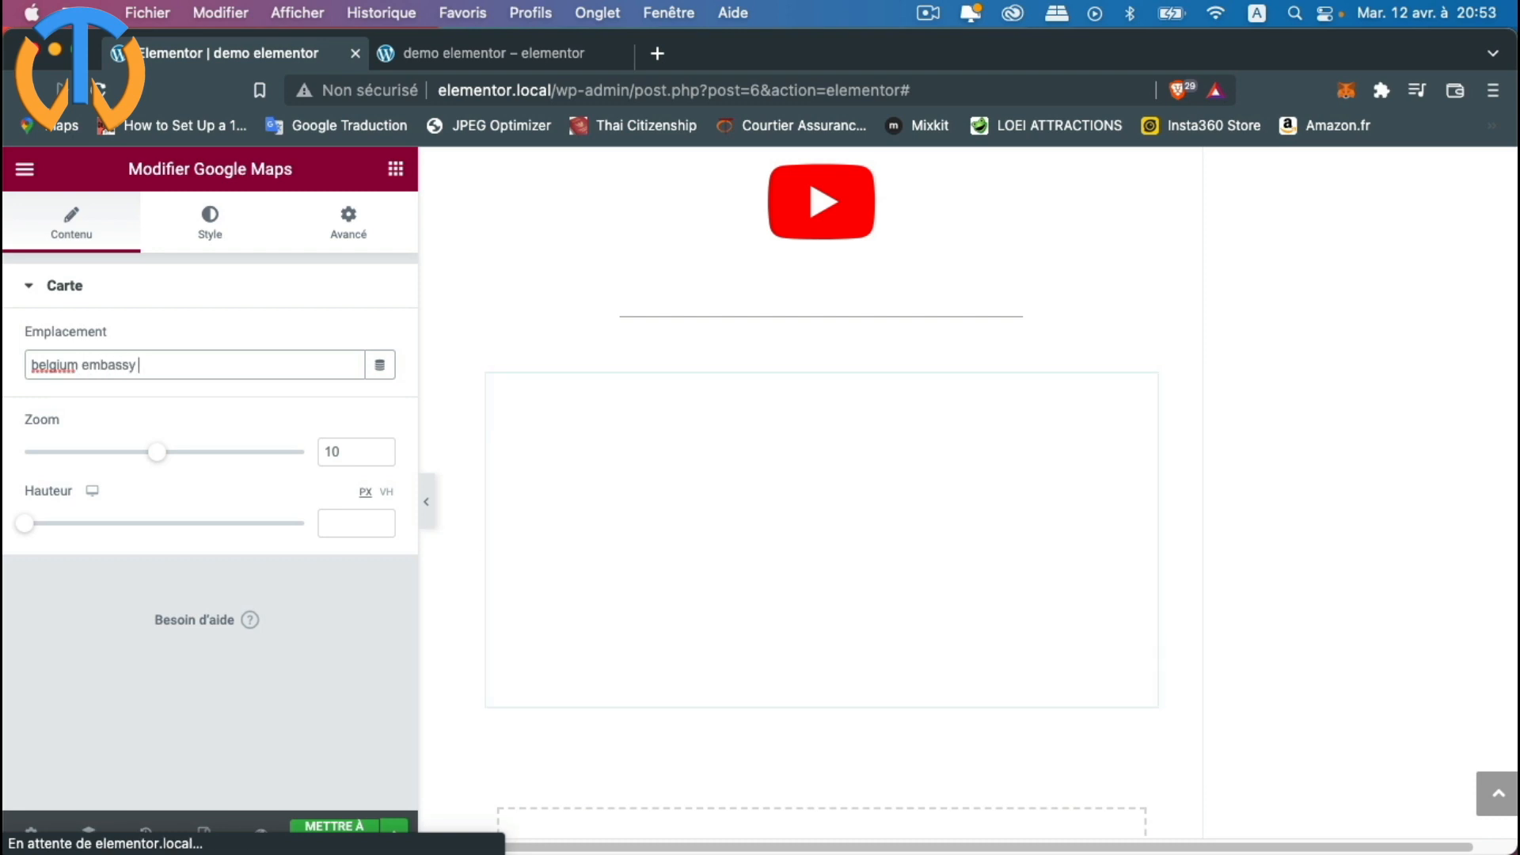
{"action": "type", "text": " bangkok"}
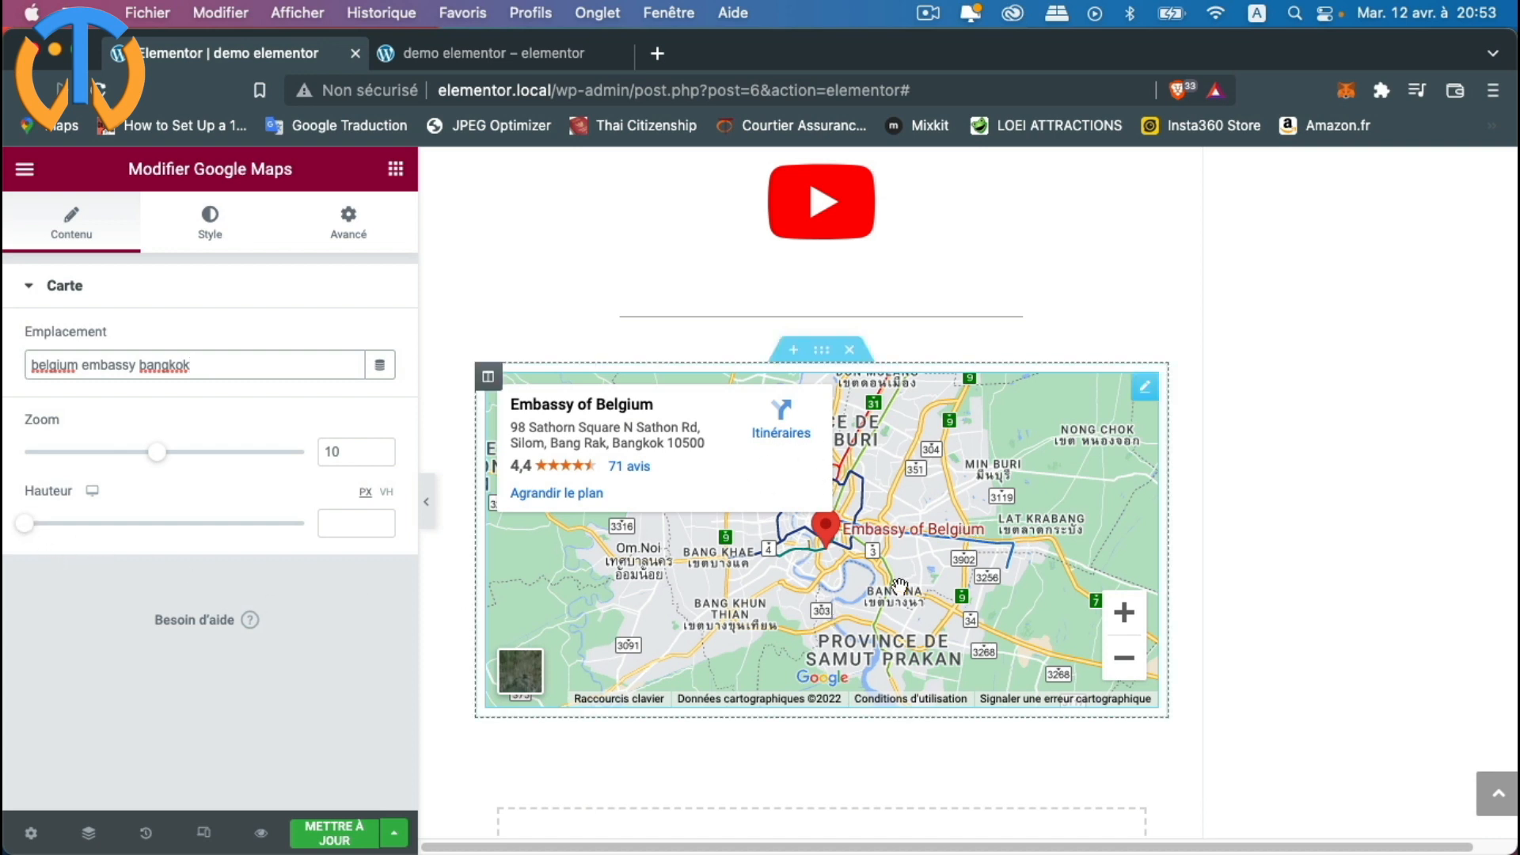
Step: Set the map's height (Hauteur) to 400 px
{"action": "left_click_drag", "start_coordinate": [25, 523], "coordinate": [103, 509]}
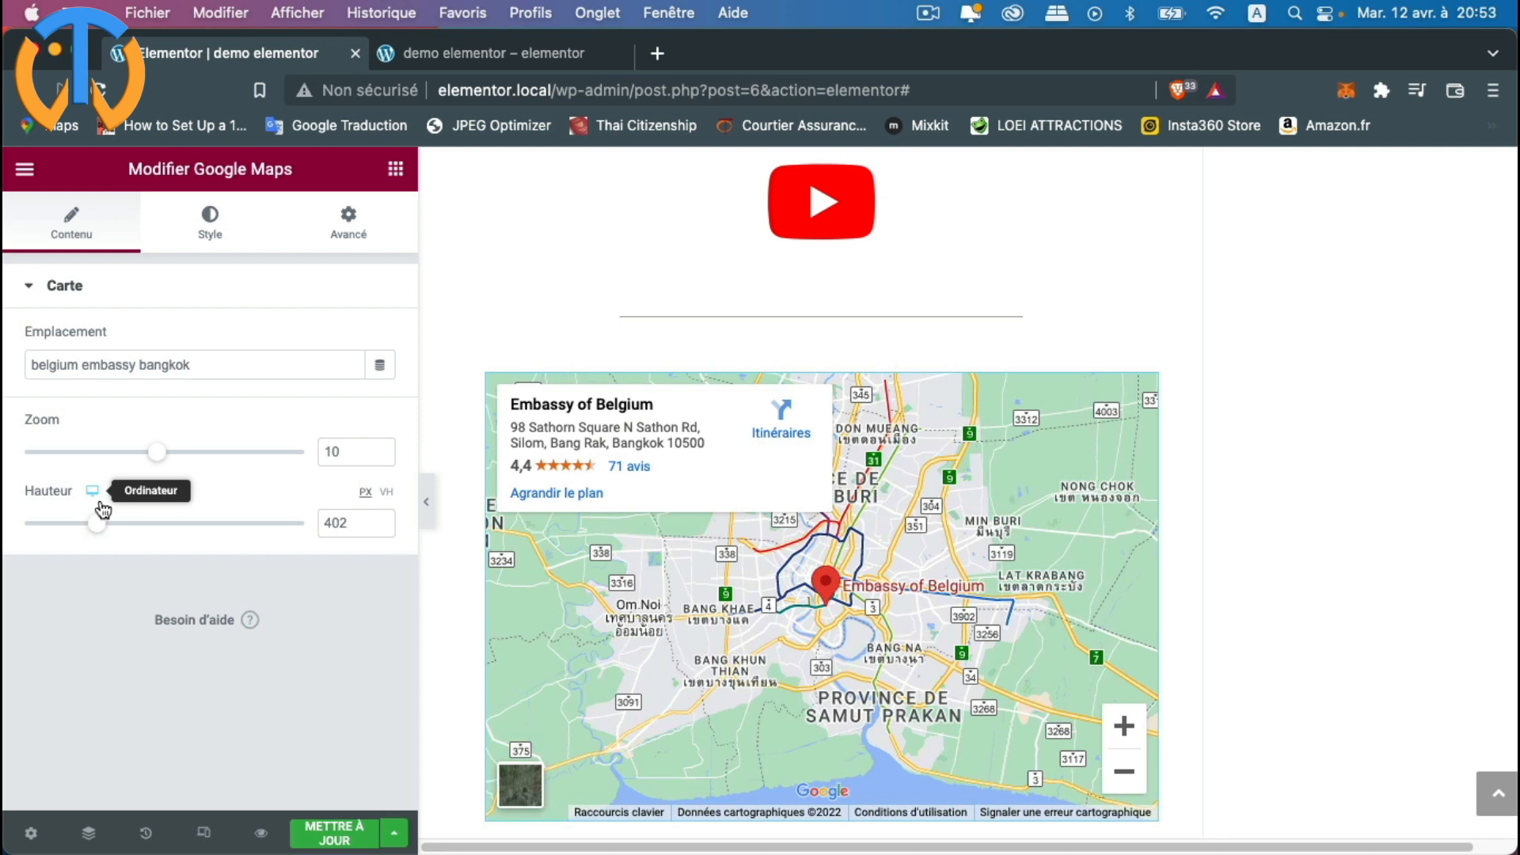
{"action": "left_click", "coordinate": [385, 526]}
{"action": "left_click", "coordinate": [385, 526]}
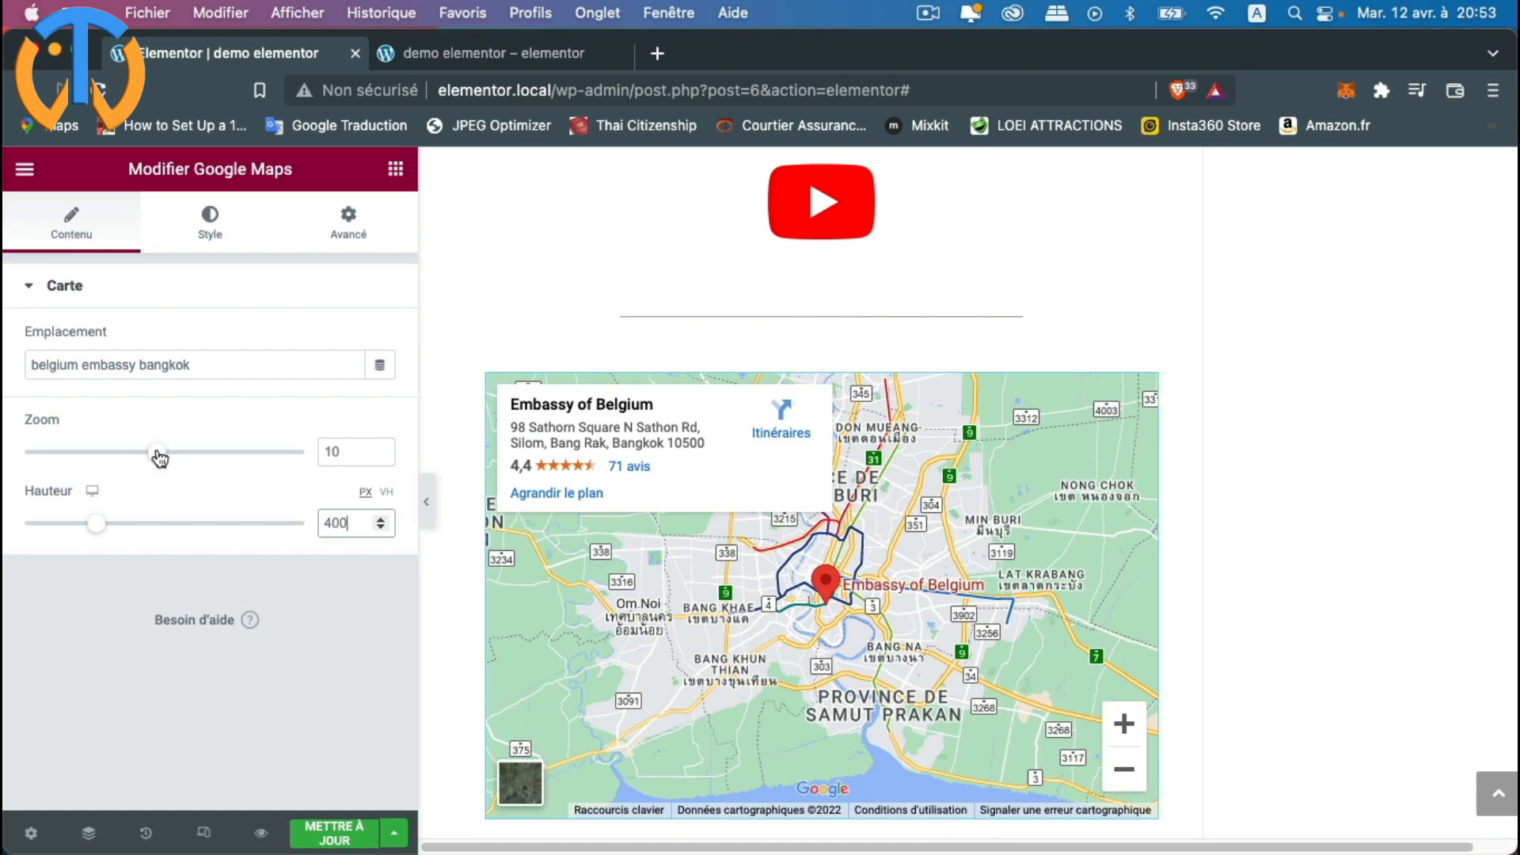
Step: Try several zoom levels on the map, including 11, 14, 17 and 3, and settle on 16
{"action": "left_click_drag", "start_coordinate": [159, 458], "coordinate": [181, 456]}
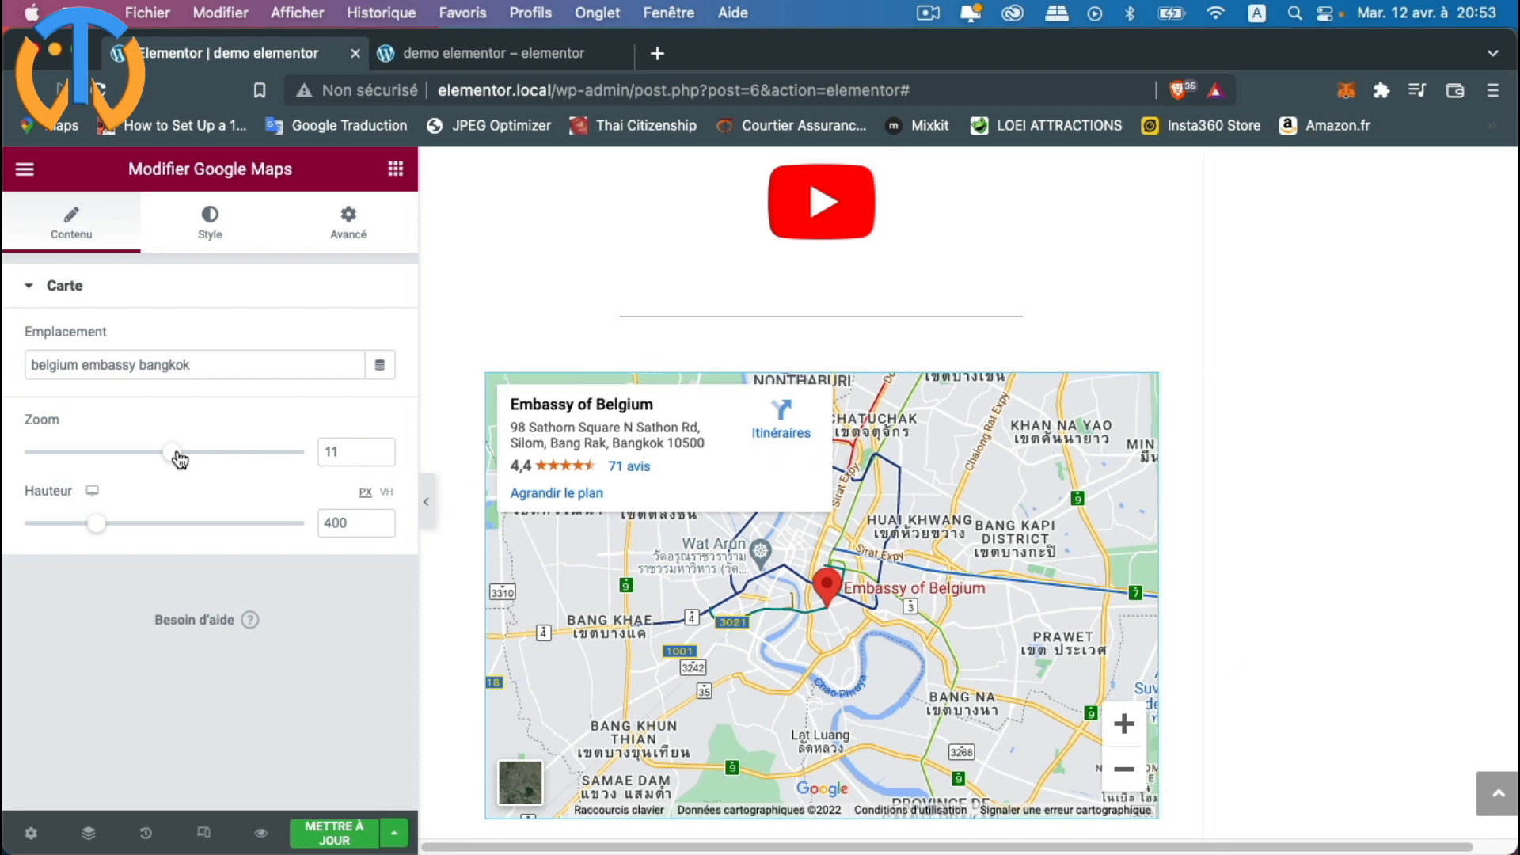
{"action": "left_click_drag", "start_coordinate": [177, 455], "coordinate": [217, 453]}
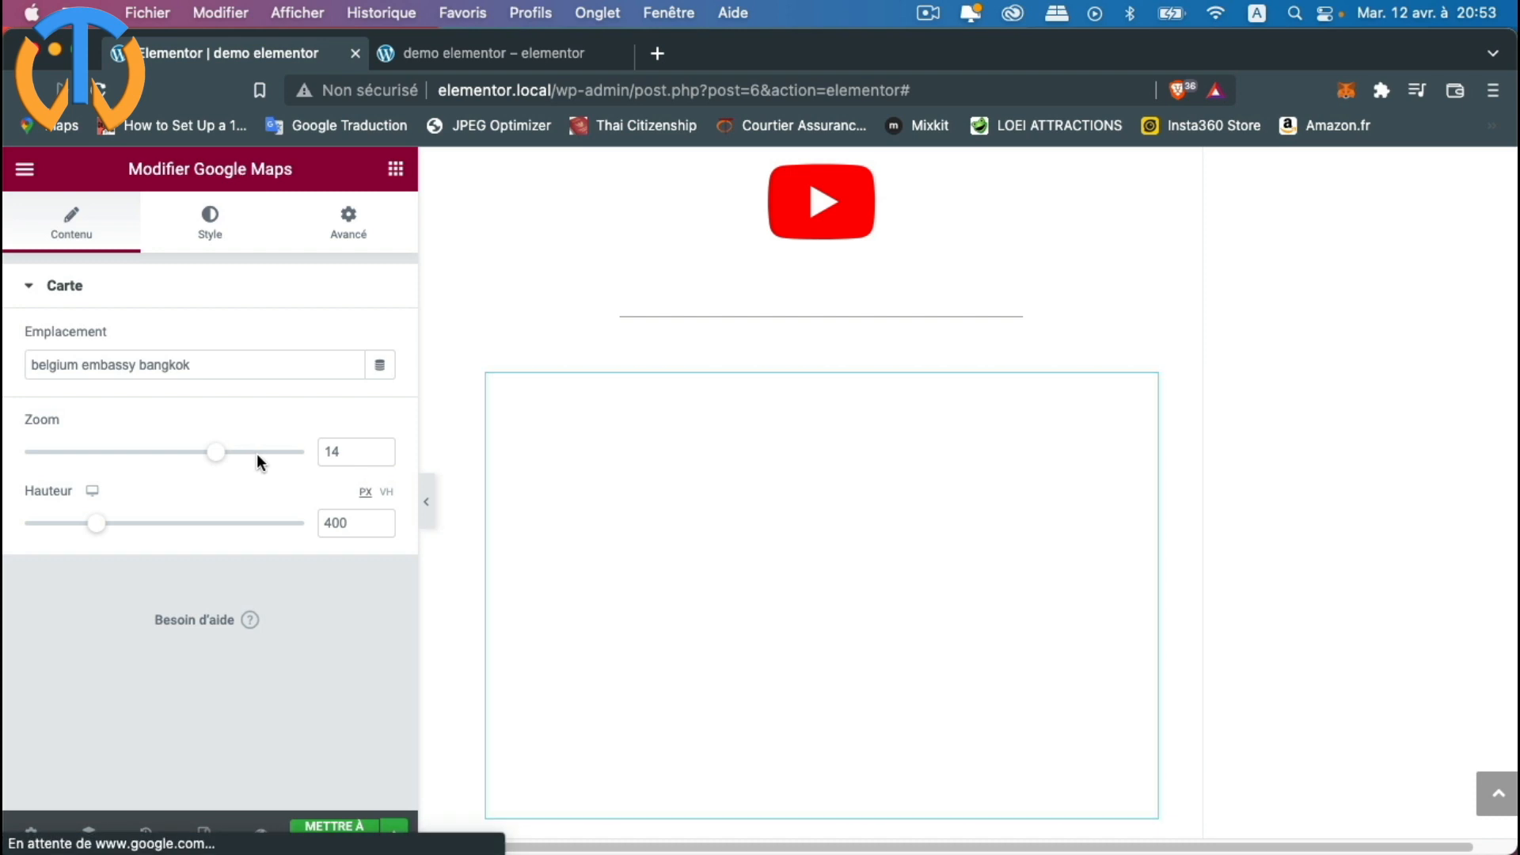
{"action": "left_click", "coordinate": [260, 453]}
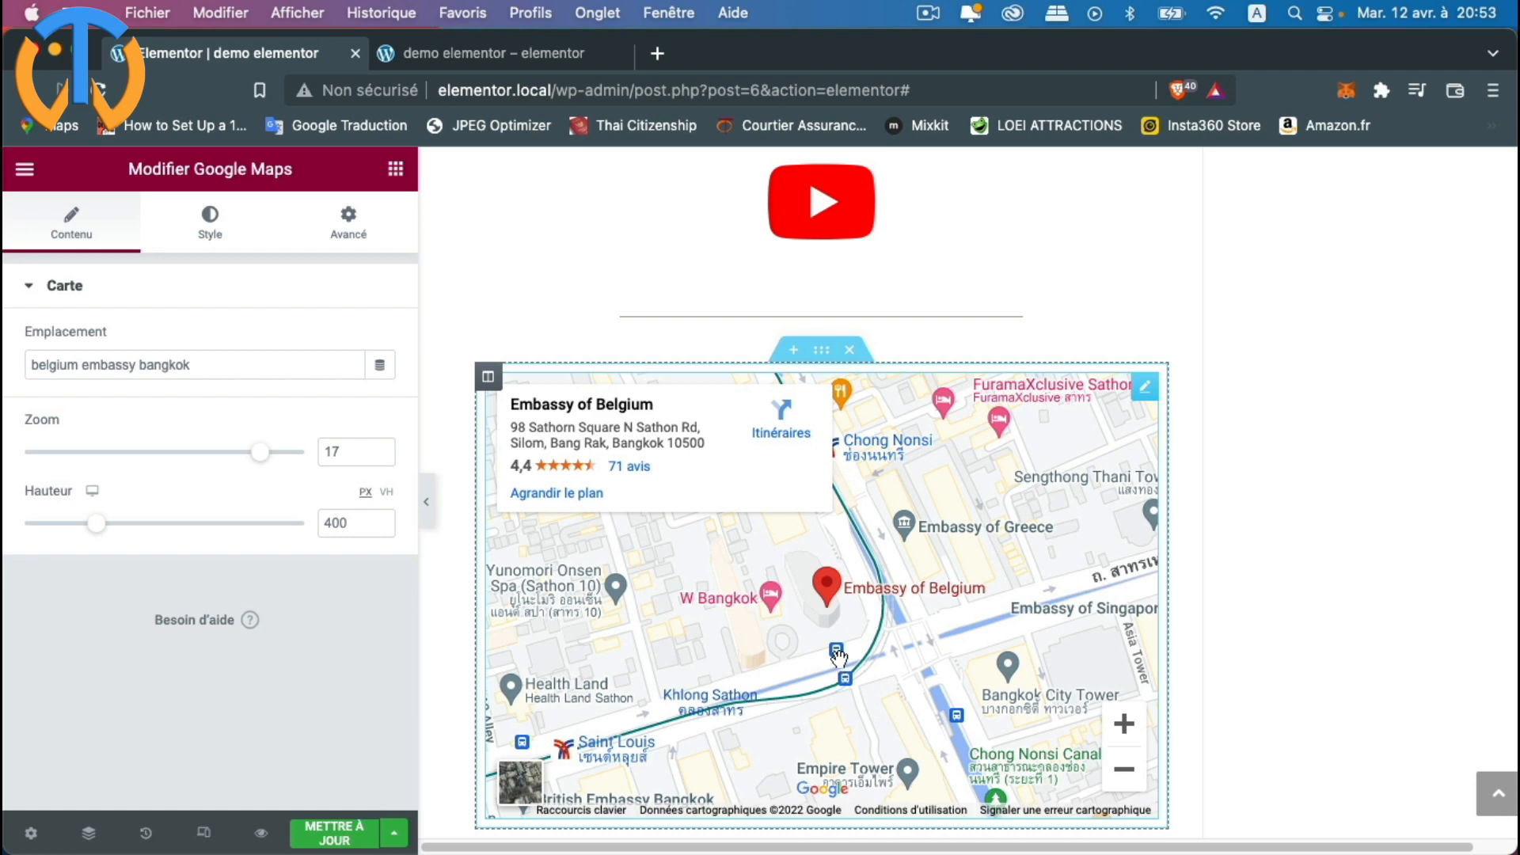
{"action": "left_click", "coordinate": [56, 454]}
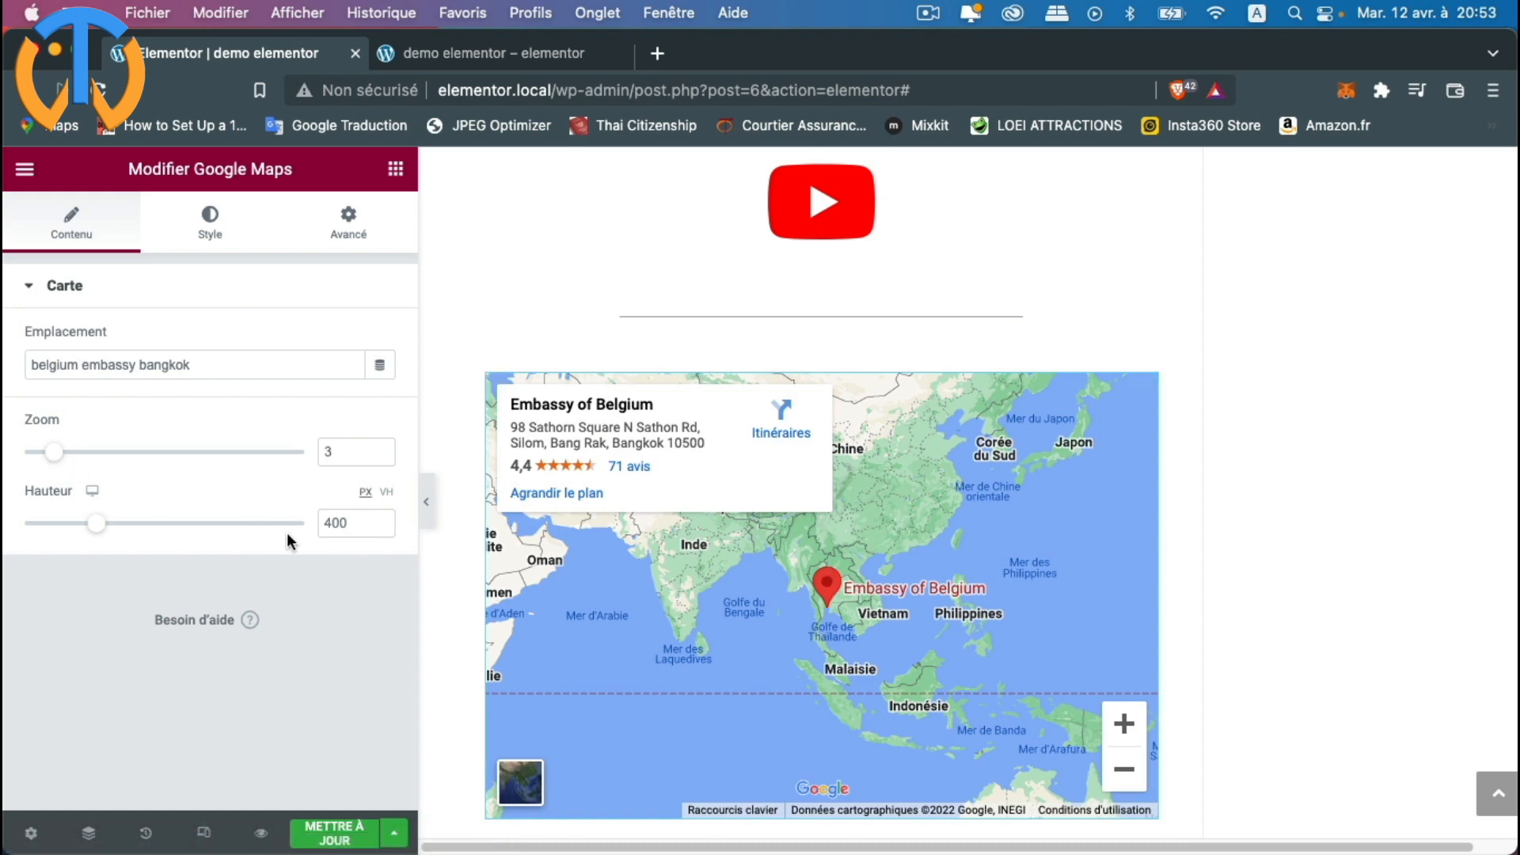
{"action": "left_click", "coordinate": [240, 453]}
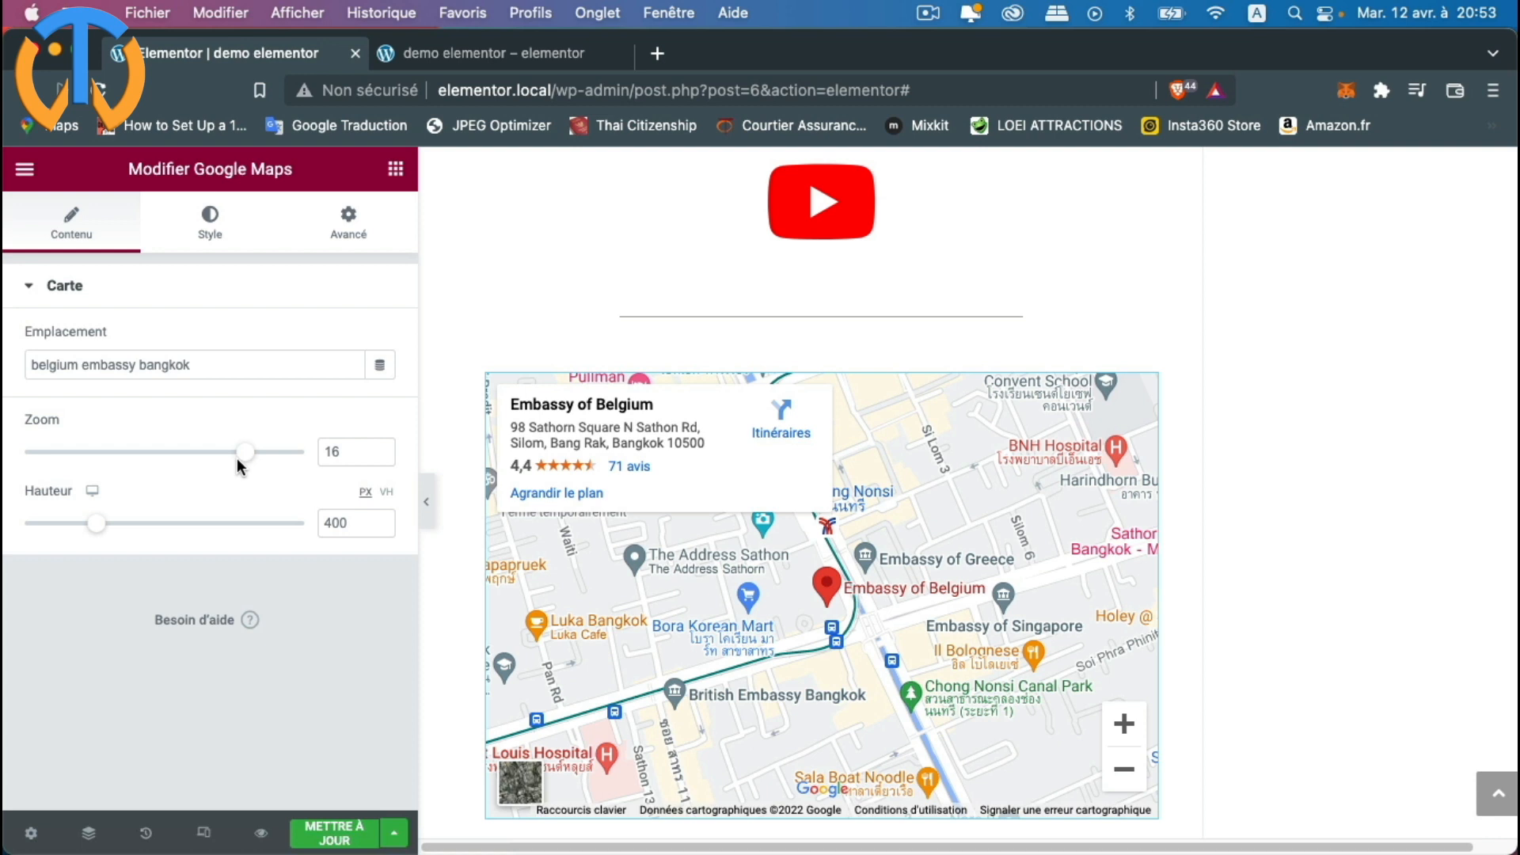
Step: Give the map a box shadow (Ombre de boîte) with horizontal 2, vertical 2 and blur (Flou) 4
{"action": "left_click", "coordinate": [211, 226]}
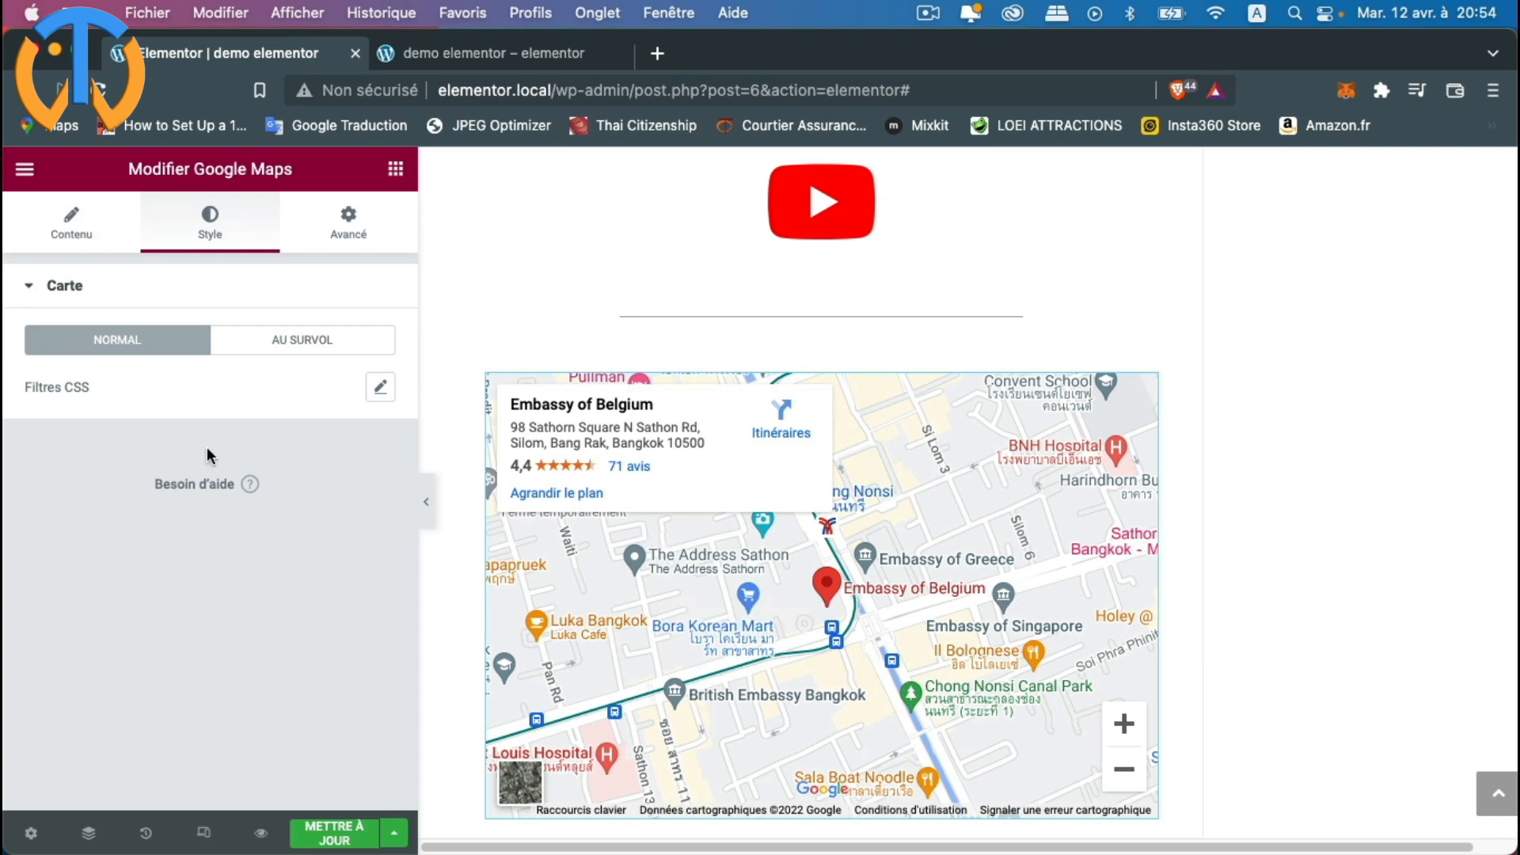
{"action": "left_click", "coordinate": [348, 224]}
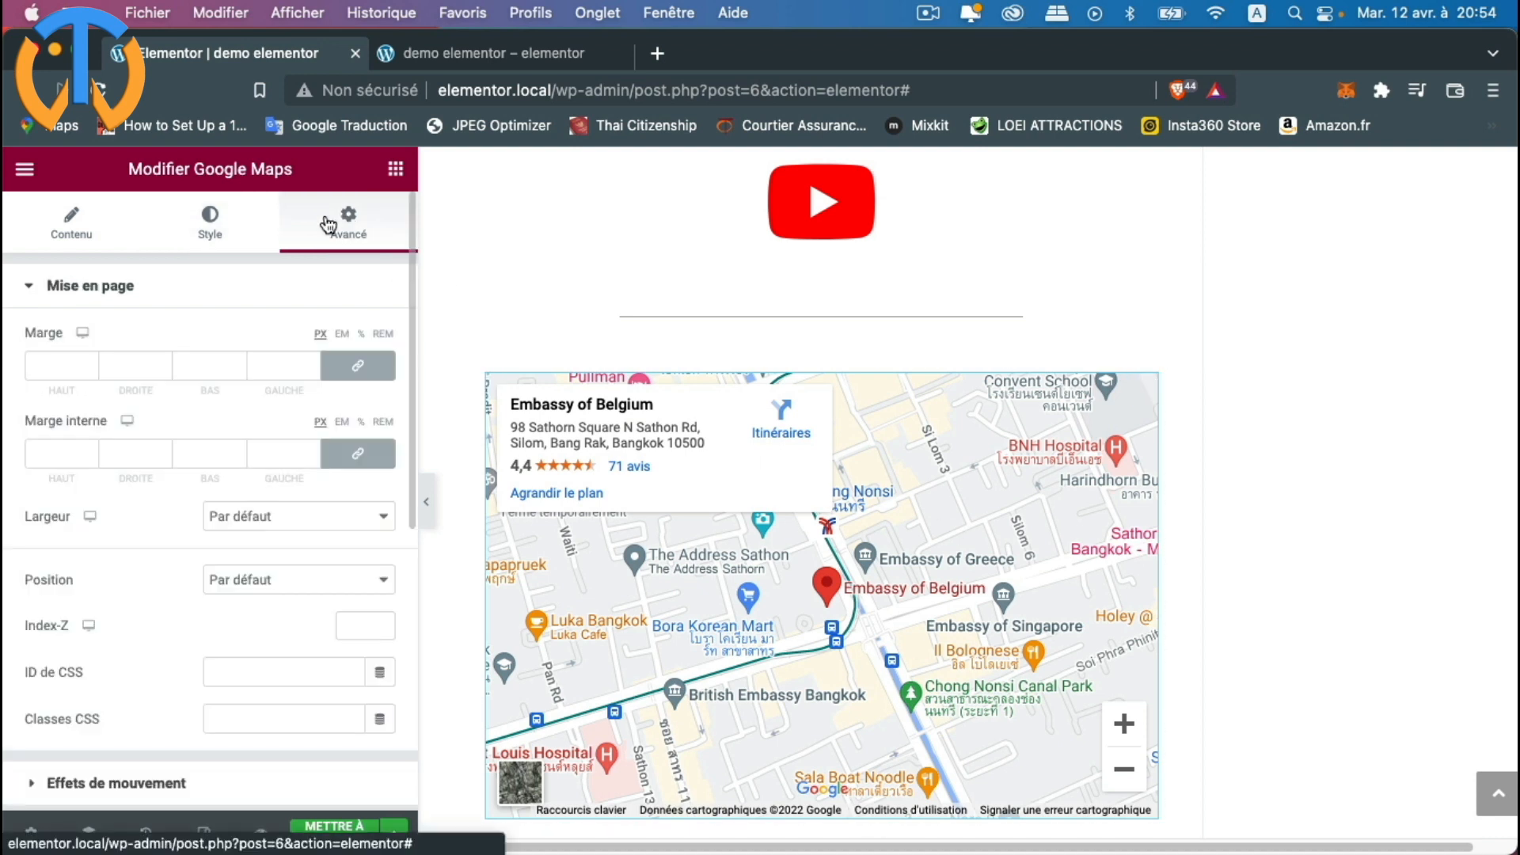
{"action": "scroll", "coordinate": [264, 584], "scroll_direction": "down", "scroll_amount": 6}
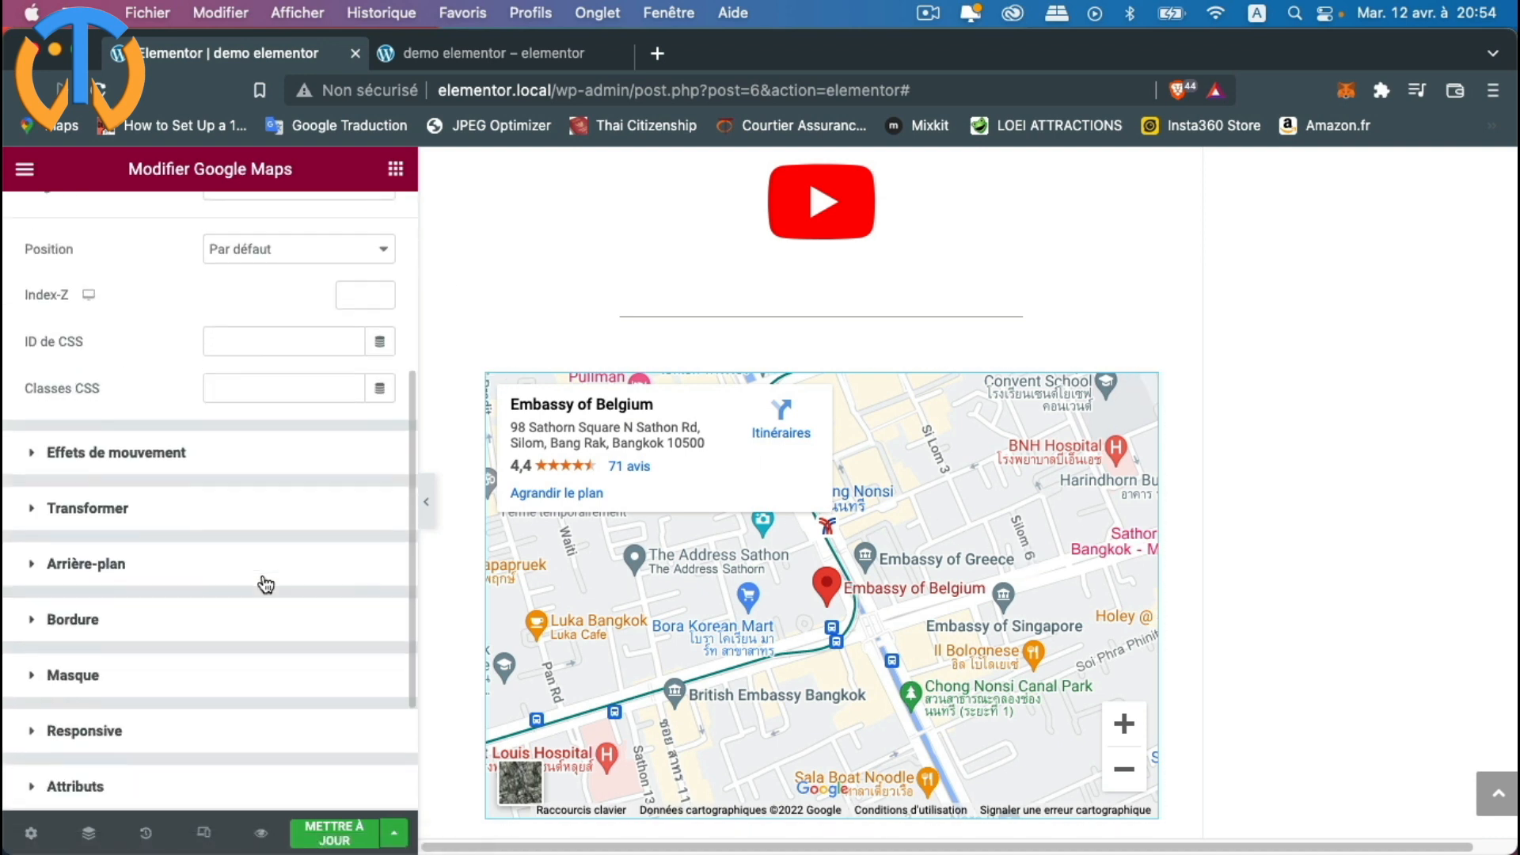
{"action": "left_click", "coordinate": [26, 508]}
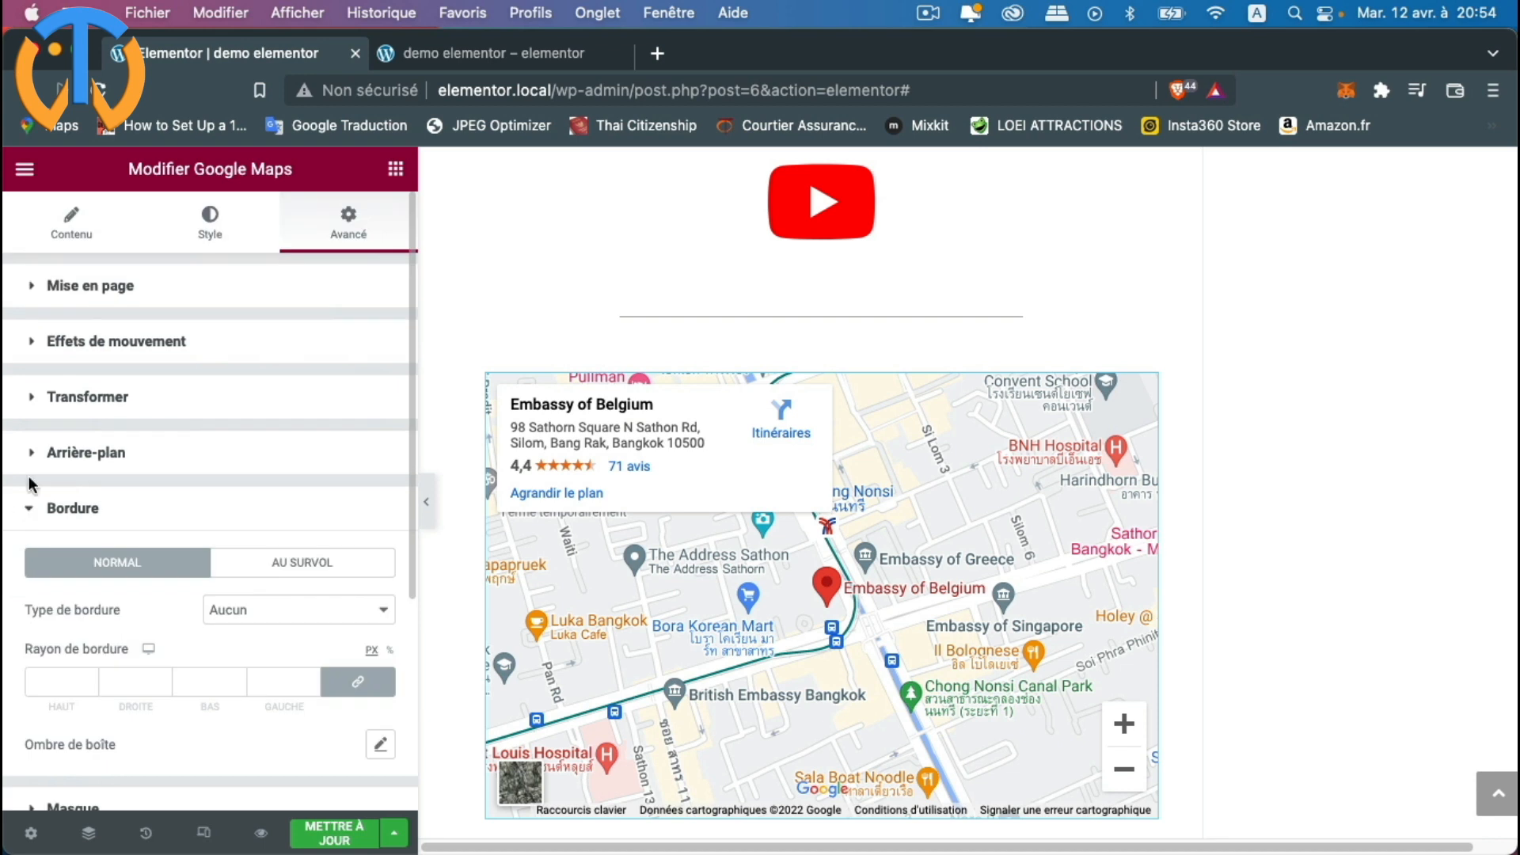
{"action": "scroll", "coordinate": [269, 657], "scroll_direction": "down", "scroll_amount": 1}
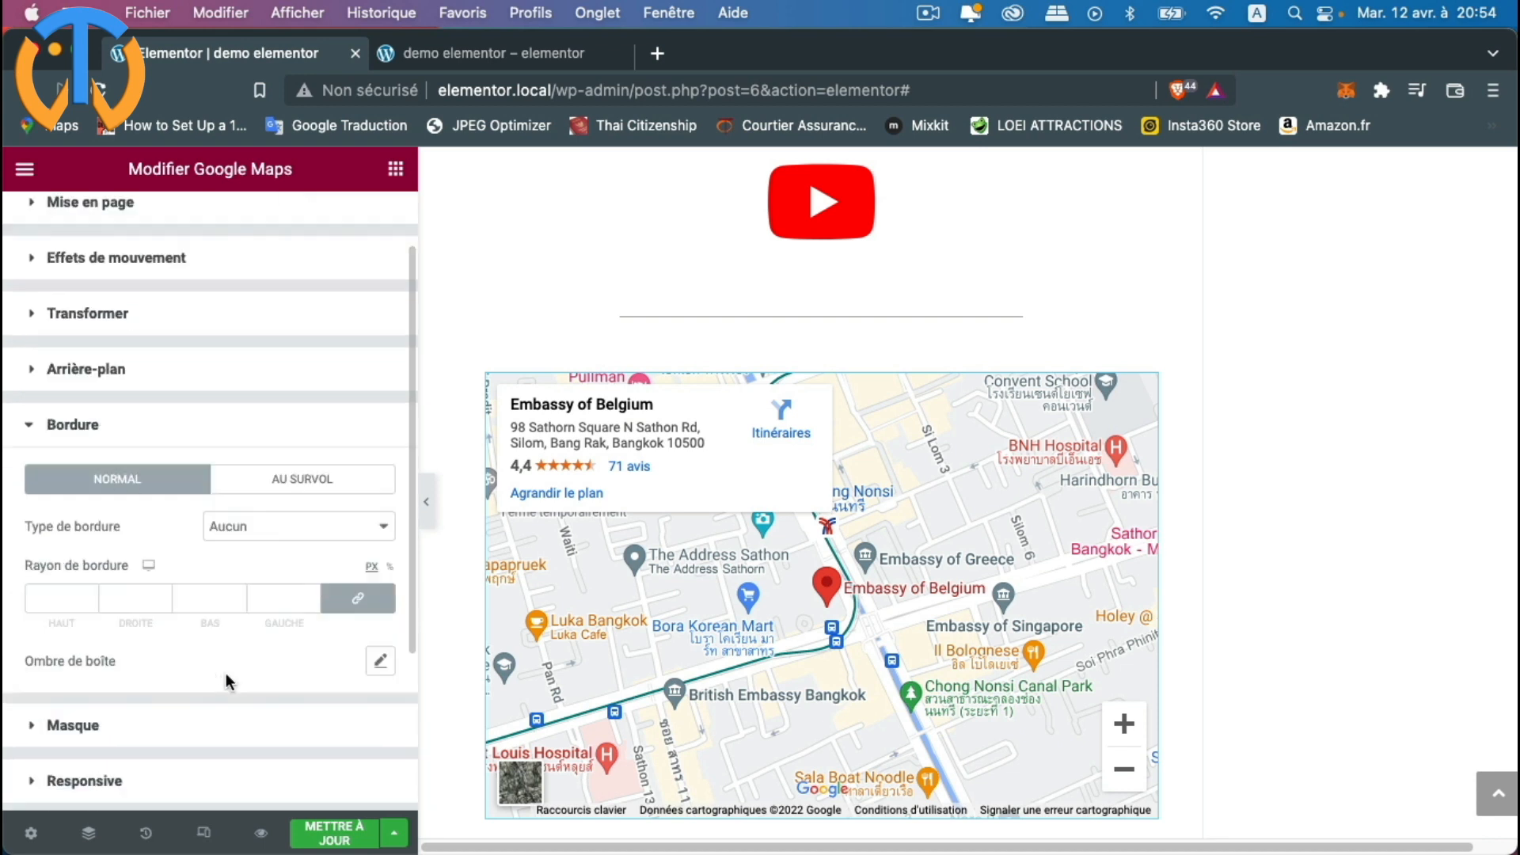
{"action": "left_click", "coordinate": [380, 660]}
{"action": "scroll", "coordinate": [309, 701], "scroll_direction": "down", "scroll_amount": 1}
{"action": "scroll", "coordinate": [308, 700], "scroll_direction": "down", "scroll_amount": 2}
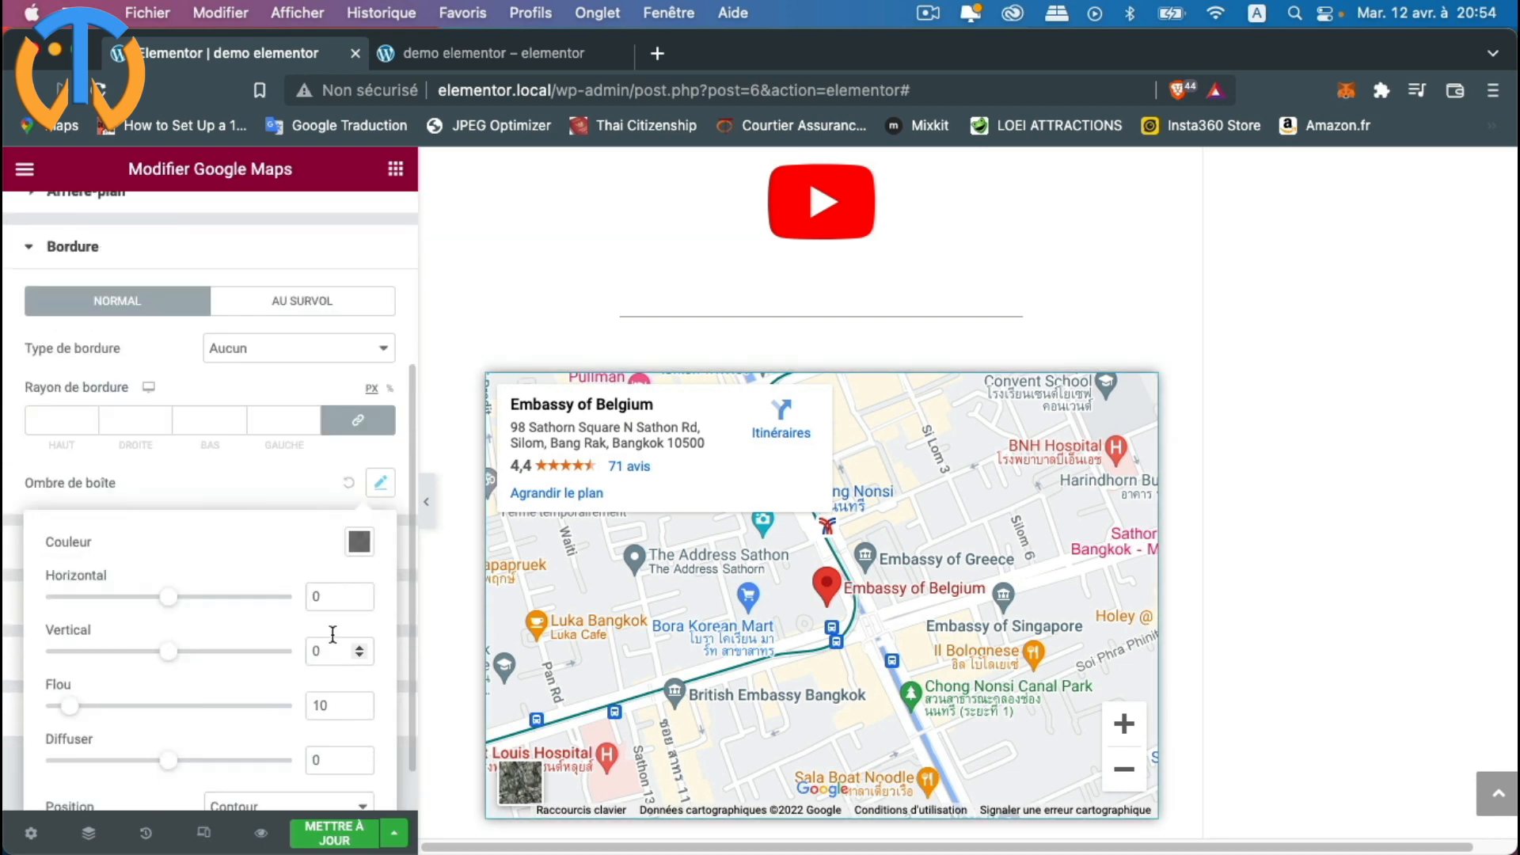
{"action": "double_click", "coordinate": [359, 592]}
{"action": "double_click", "coordinate": [359, 646]}
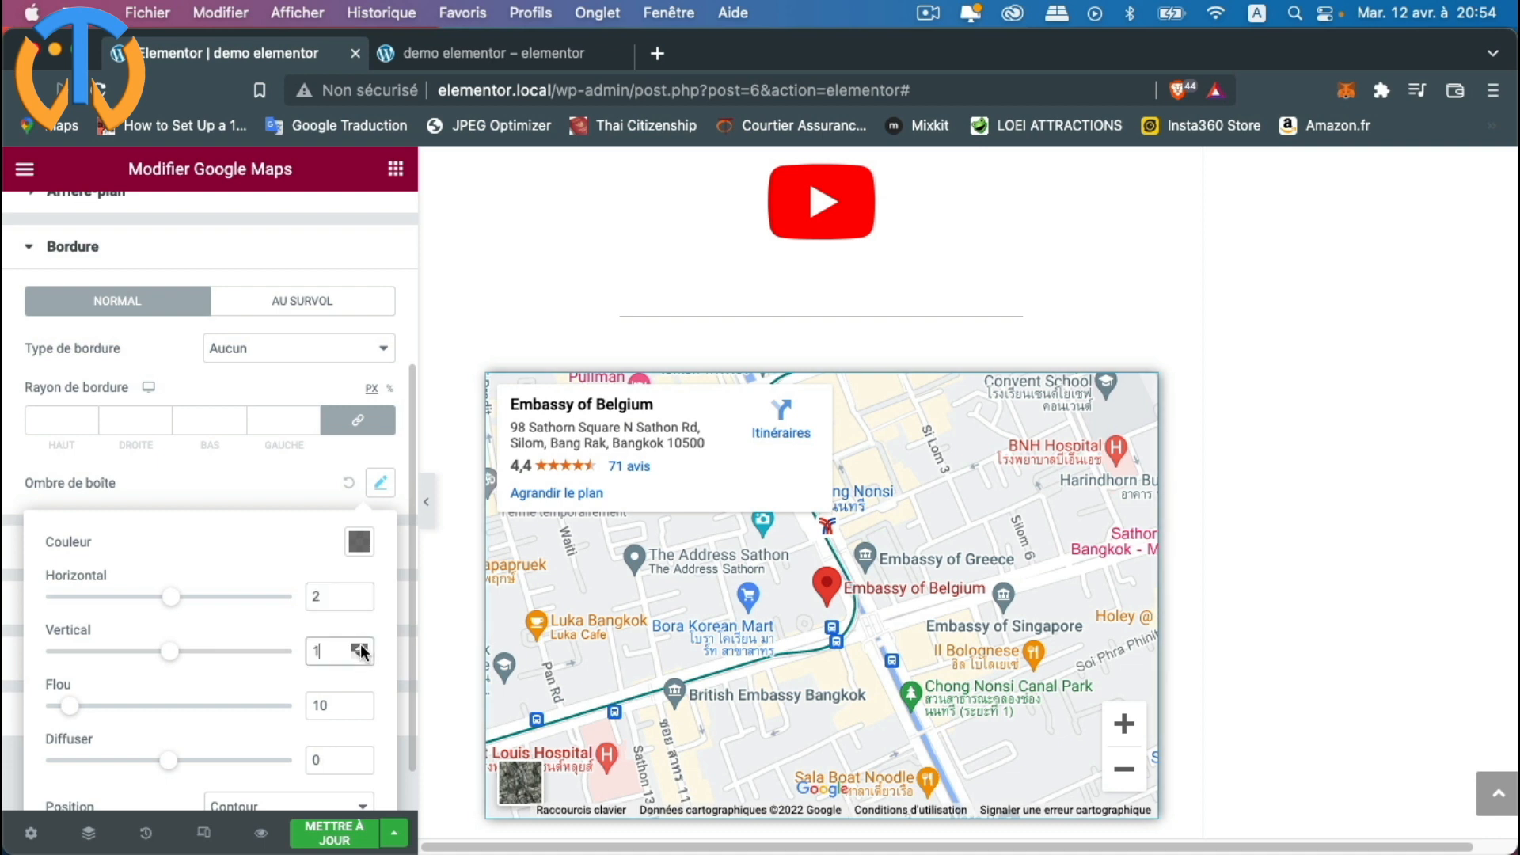
{"action": "left_click", "coordinate": [358, 711]}
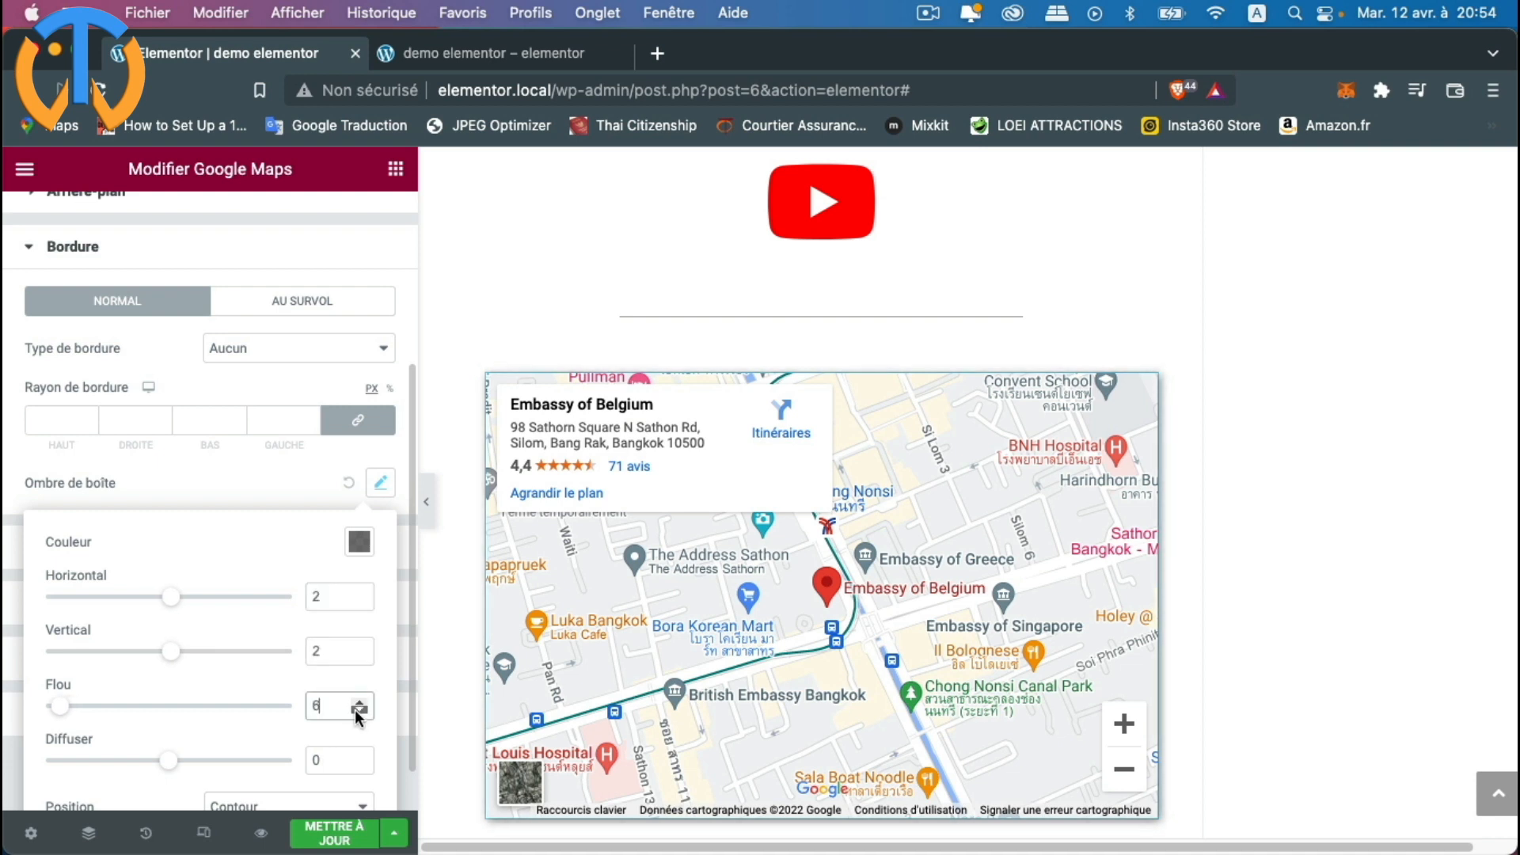
{"action": "double_click", "coordinate": [359, 711]}
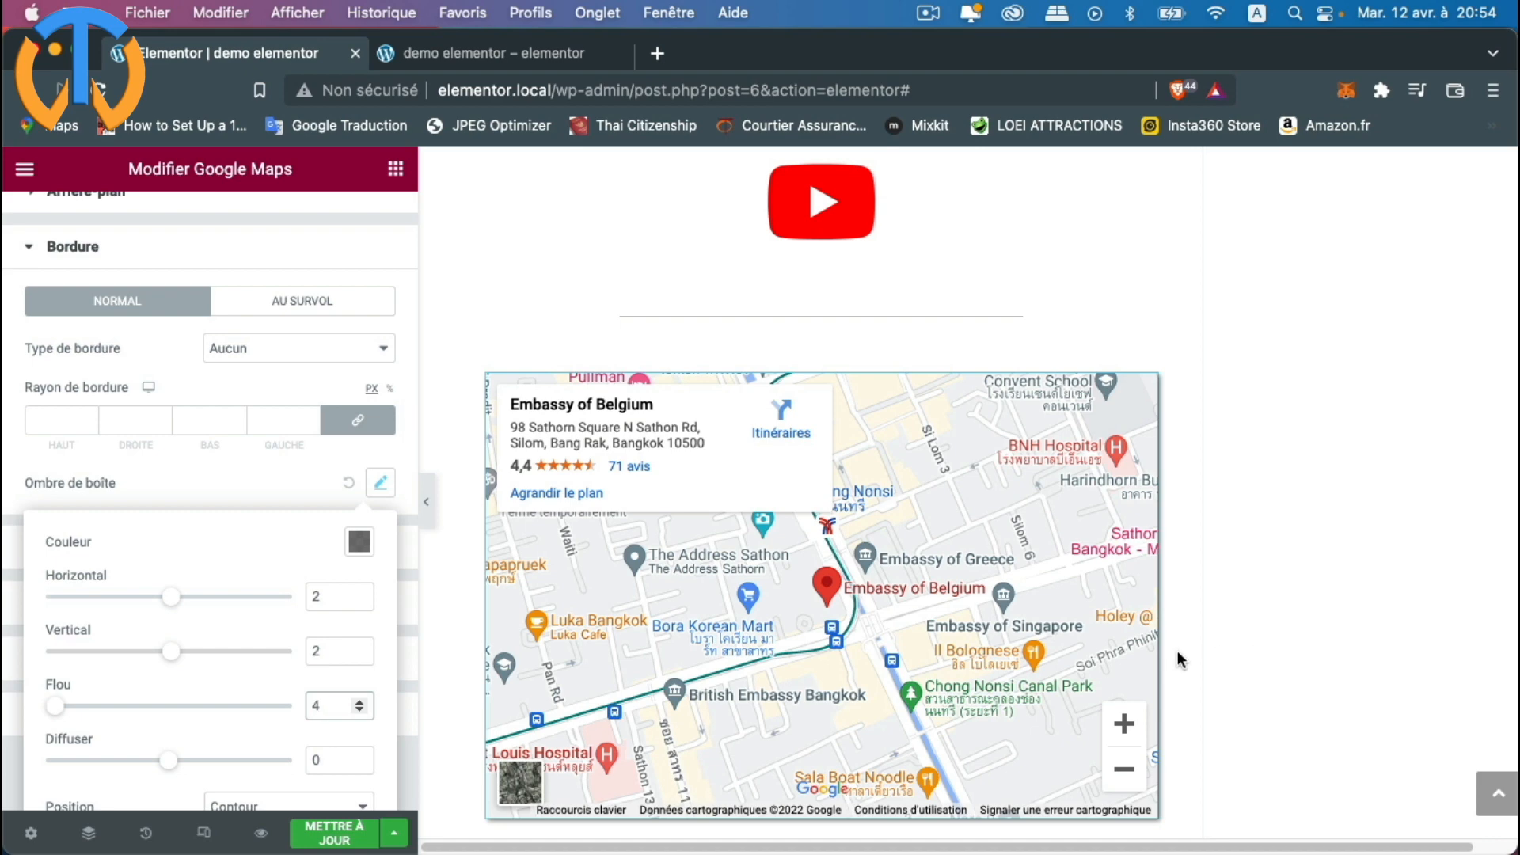
Step: Save the page with the shadowed map by updating it
{"action": "scroll", "coordinate": [1235, 584], "scroll_direction": "up", "scroll_amount": 7}
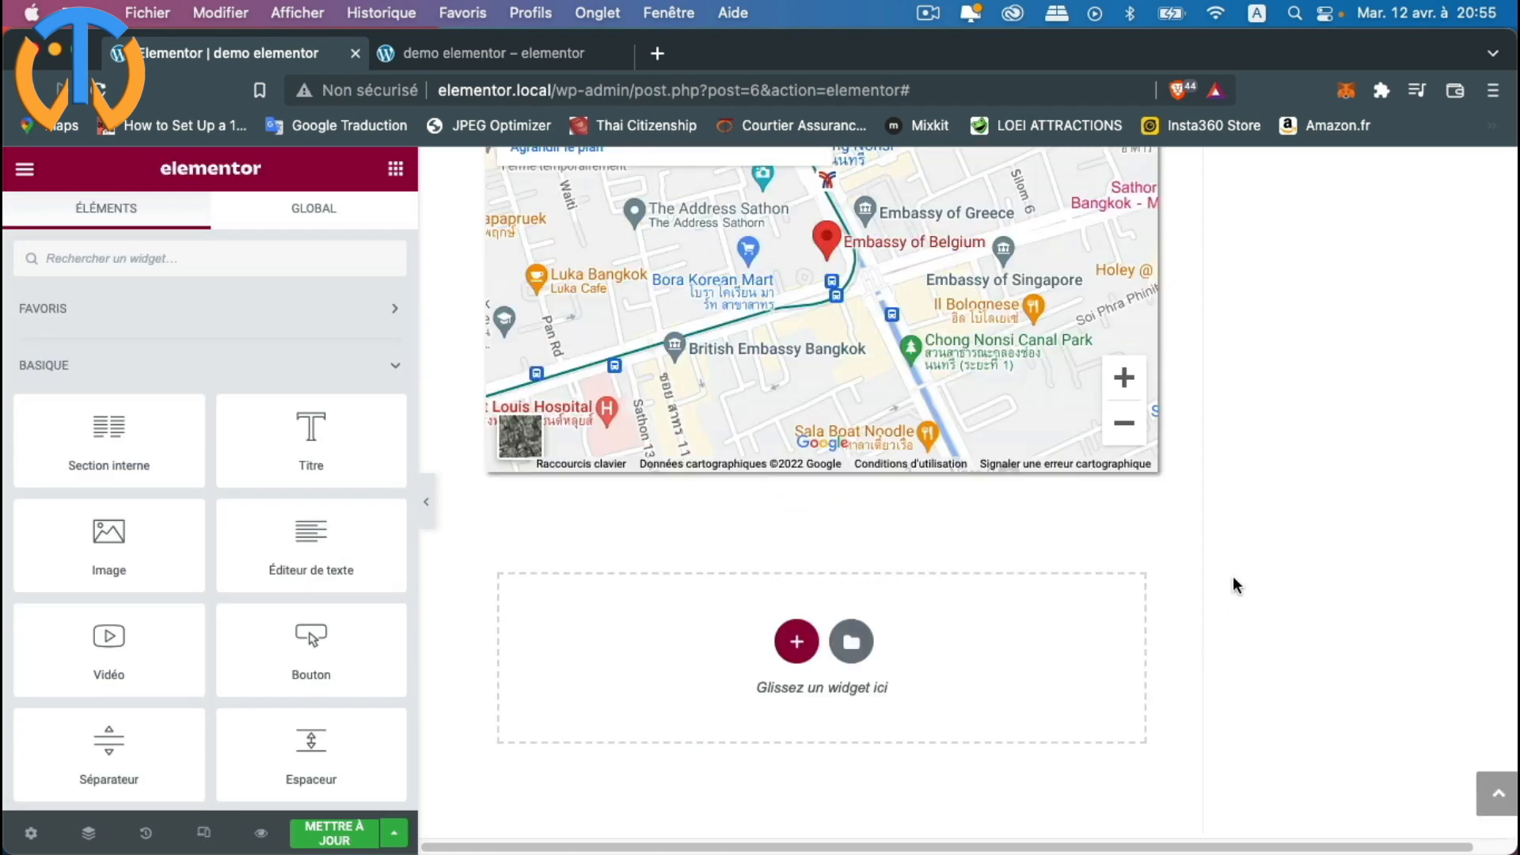
{"action": "scroll", "coordinate": [1237, 586], "scroll_direction": "down", "scroll_amount": 1}
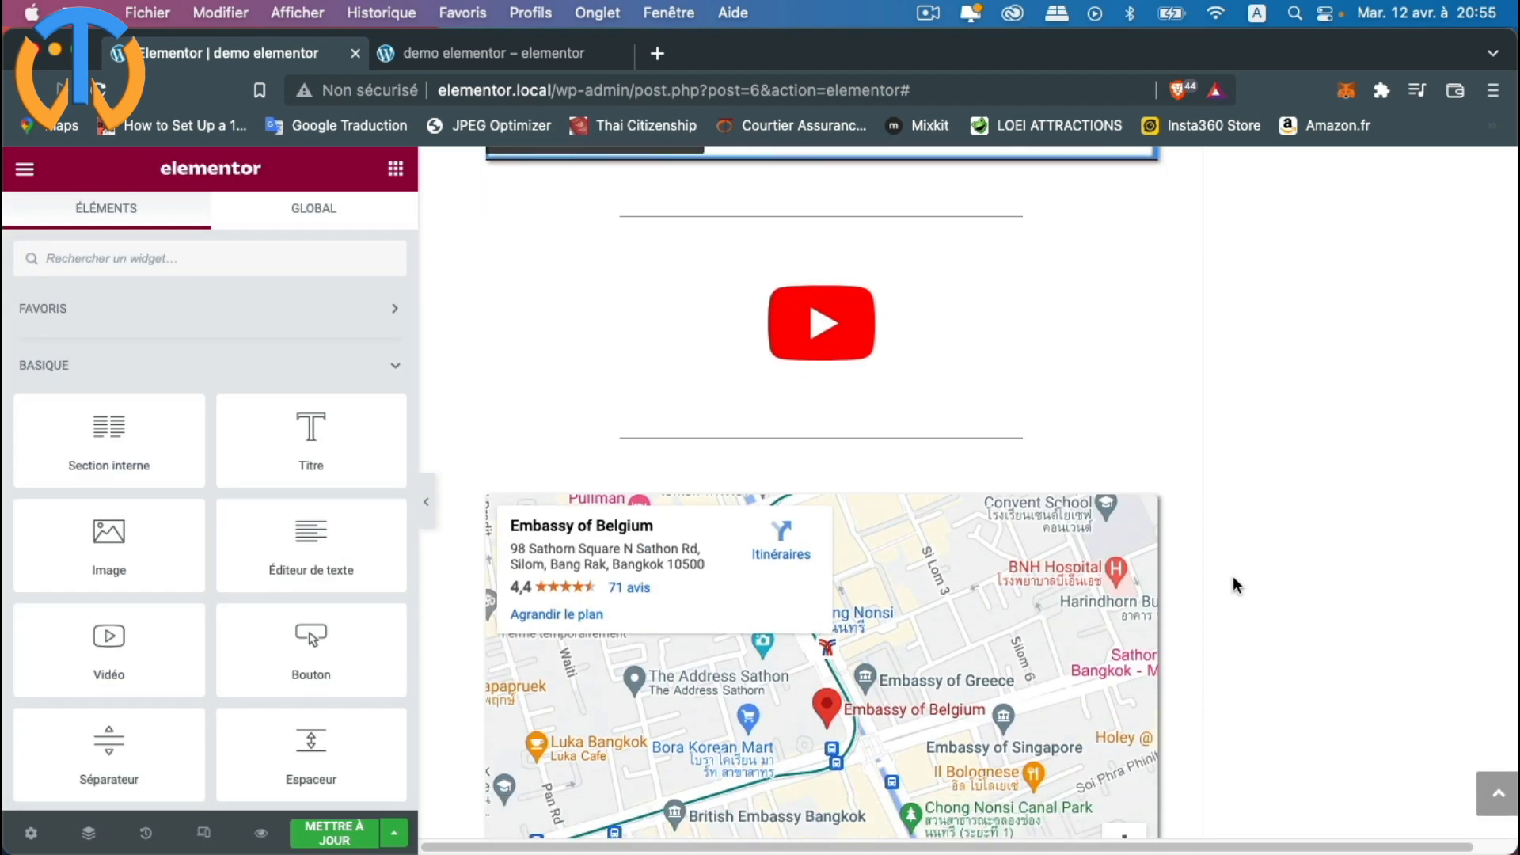
{"action": "scroll", "coordinate": [1237, 586], "scroll_direction": "down", "scroll_amount": 3}
{"action": "scroll", "coordinate": [1237, 586], "scroll_direction": "up", "scroll_amount": 4}
{"action": "scroll", "coordinate": [1237, 585], "scroll_direction": "down", "scroll_amount": 2}
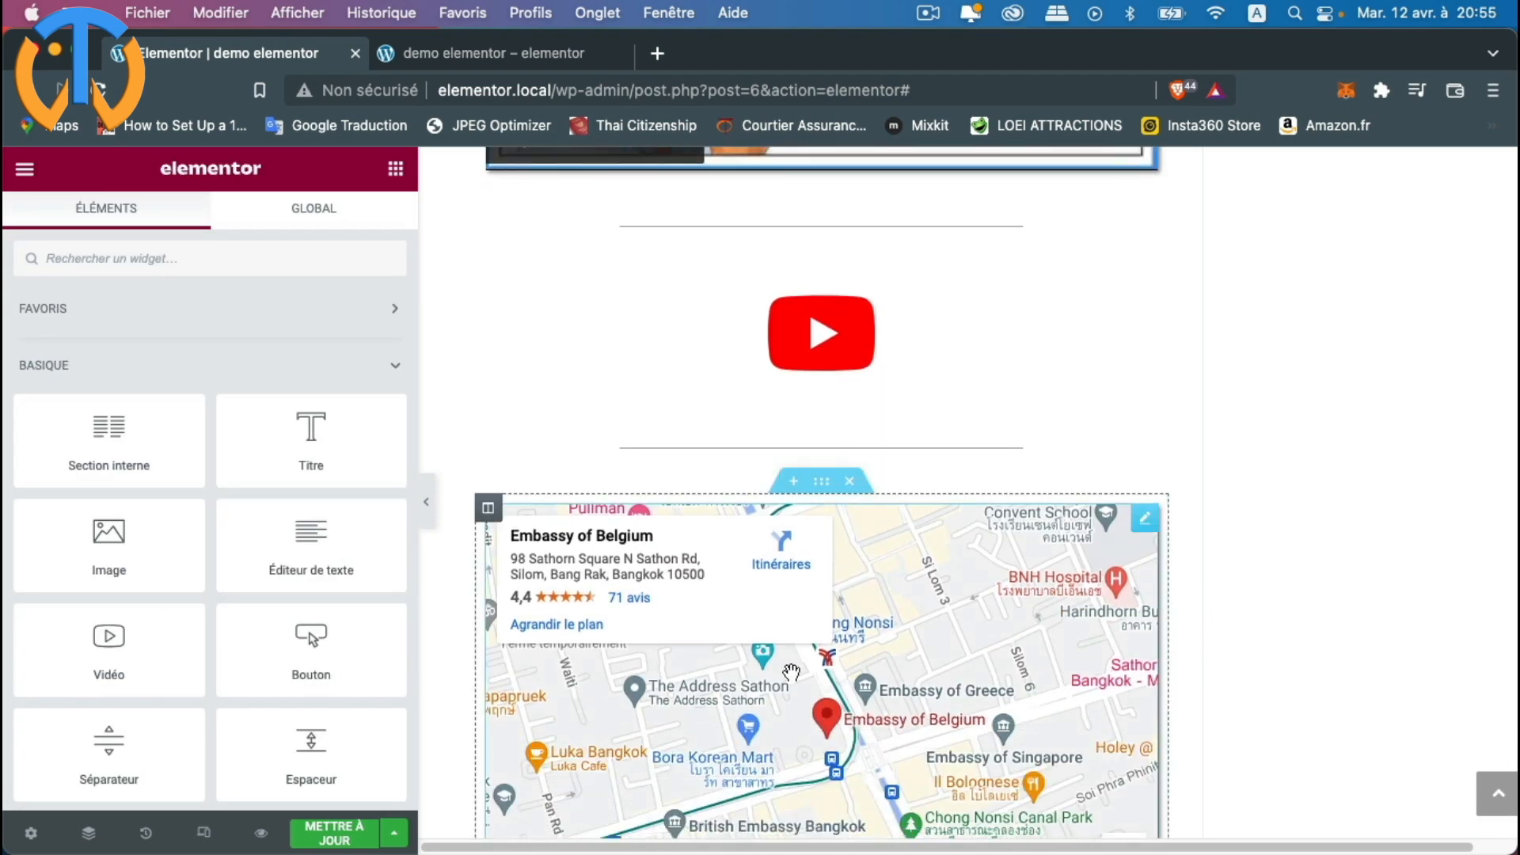
{"action": "left_click", "coordinate": [331, 835]}
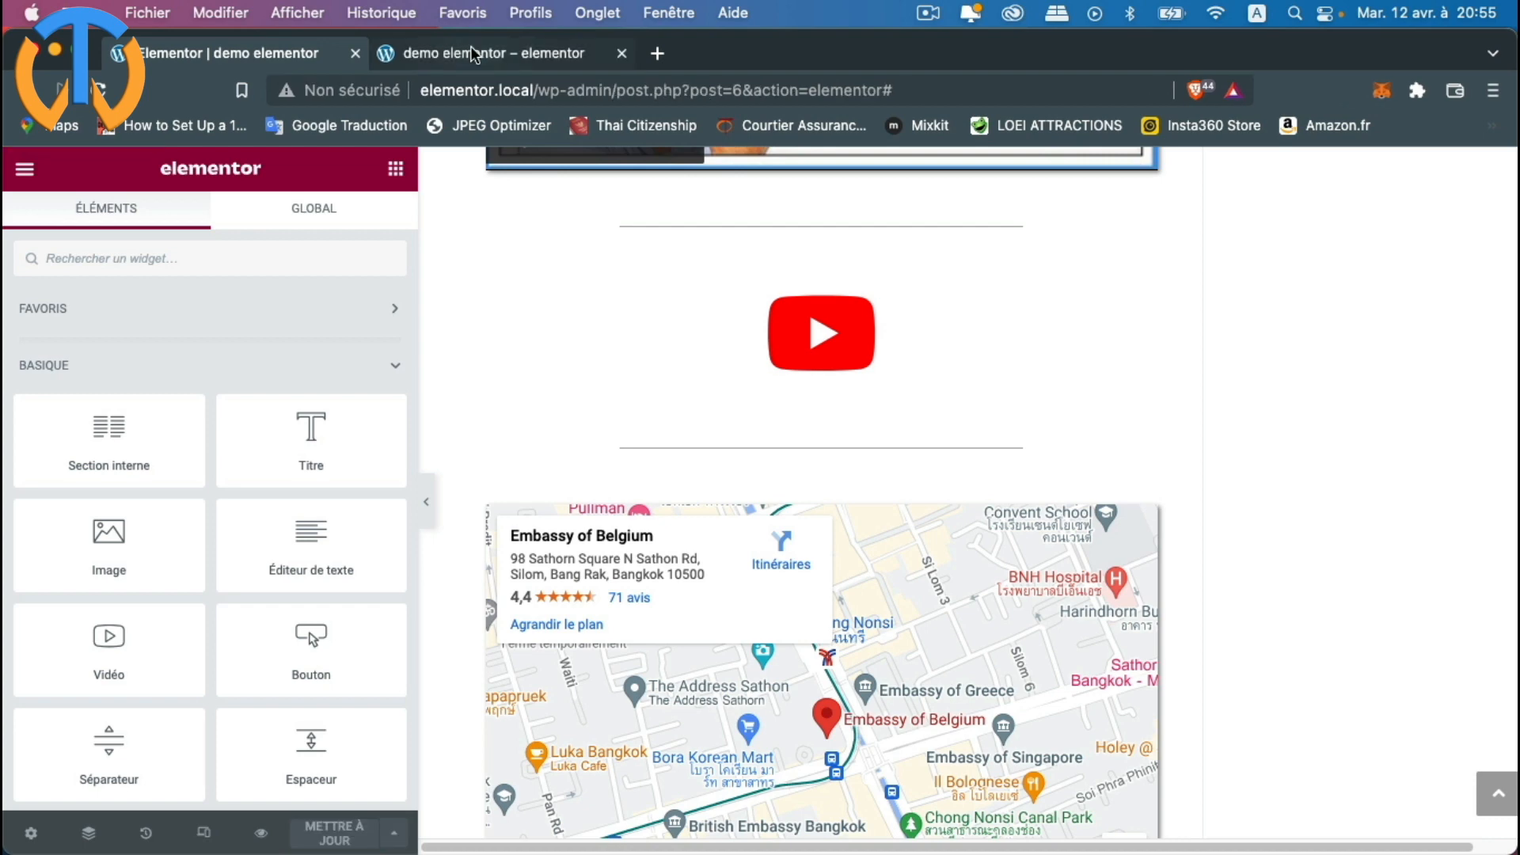
Step: Review the demo elementor preview page from the Bienvenue sur Toptutoweb title down to the Google map
{"action": "left_click", "coordinate": [471, 49]}
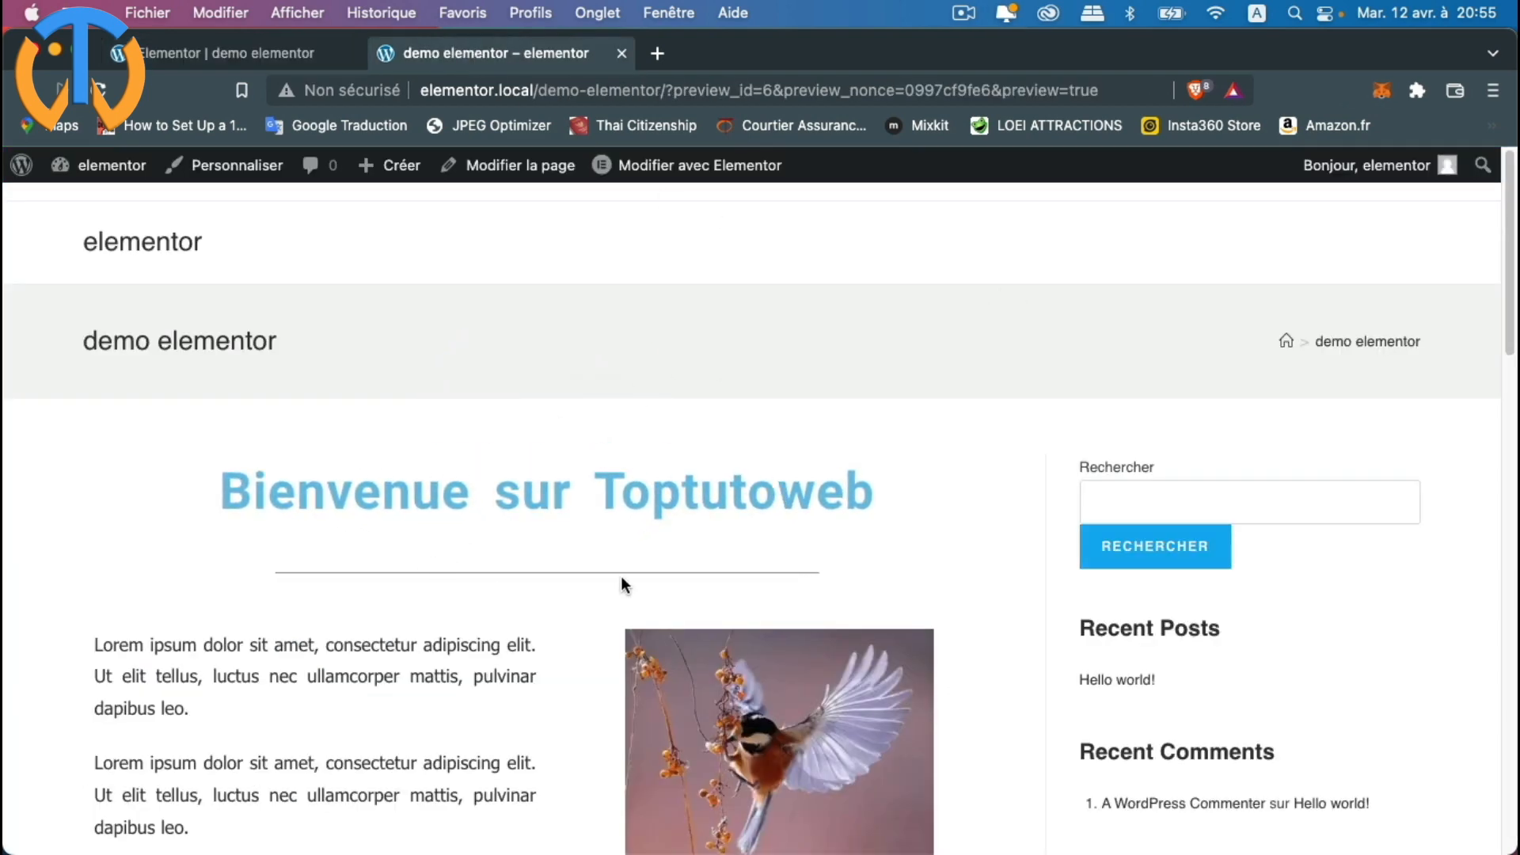
{"action": "scroll", "coordinate": [662, 577], "scroll_direction": "down", "scroll_amount": 5}
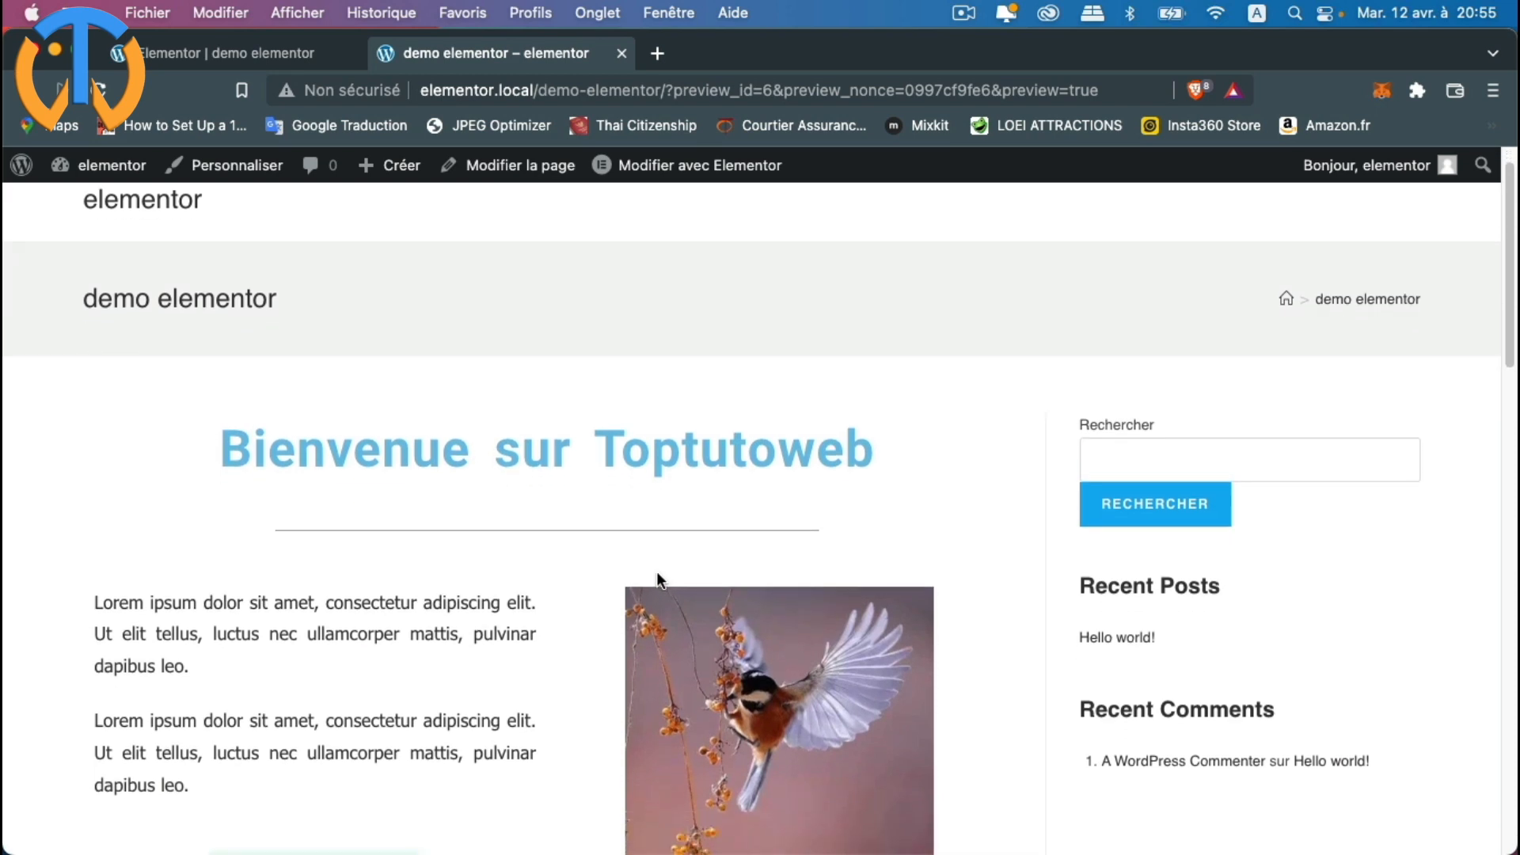
{"action": "scroll", "coordinate": [654, 569], "scroll_direction": "down", "scroll_amount": 2}
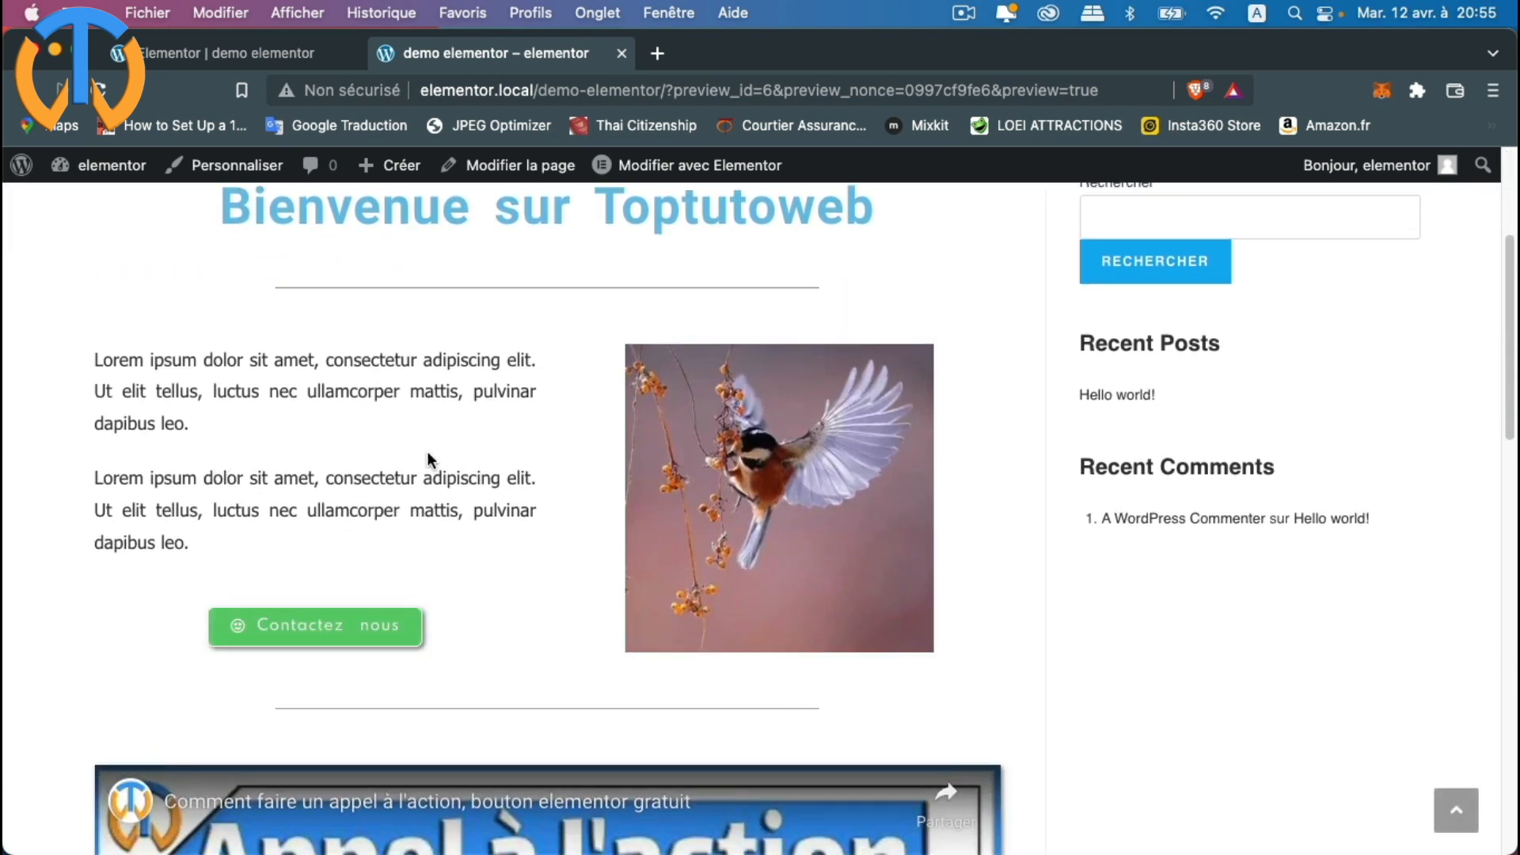
{"action": "scroll", "coordinate": [540, 645], "scroll_direction": "down", "scroll_amount": 7}
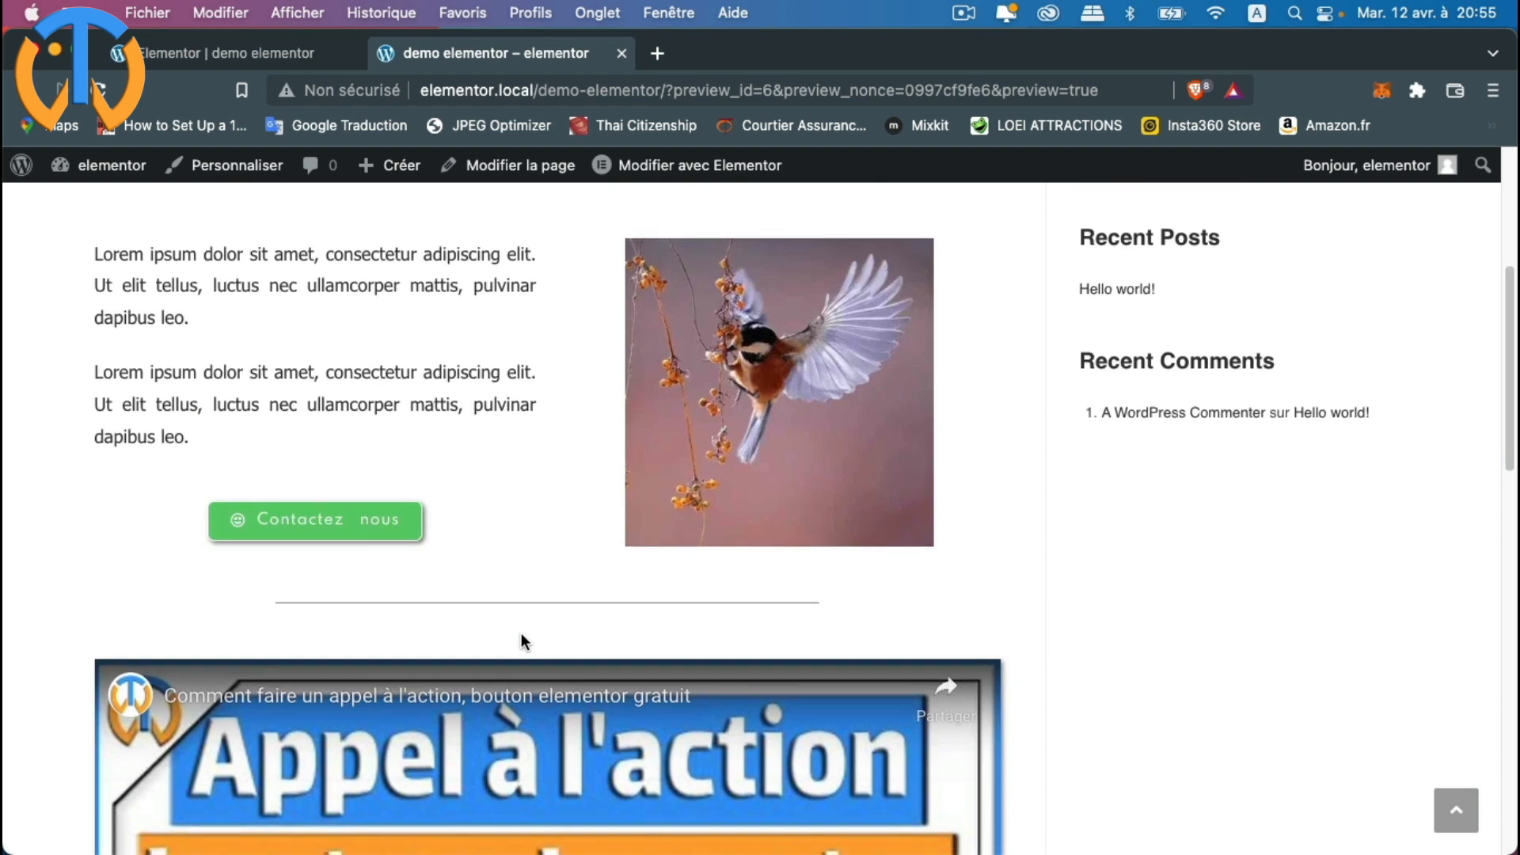
{"action": "scroll", "coordinate": [578, 617], "scroll_direction": "down", "scroll_amount": 11}
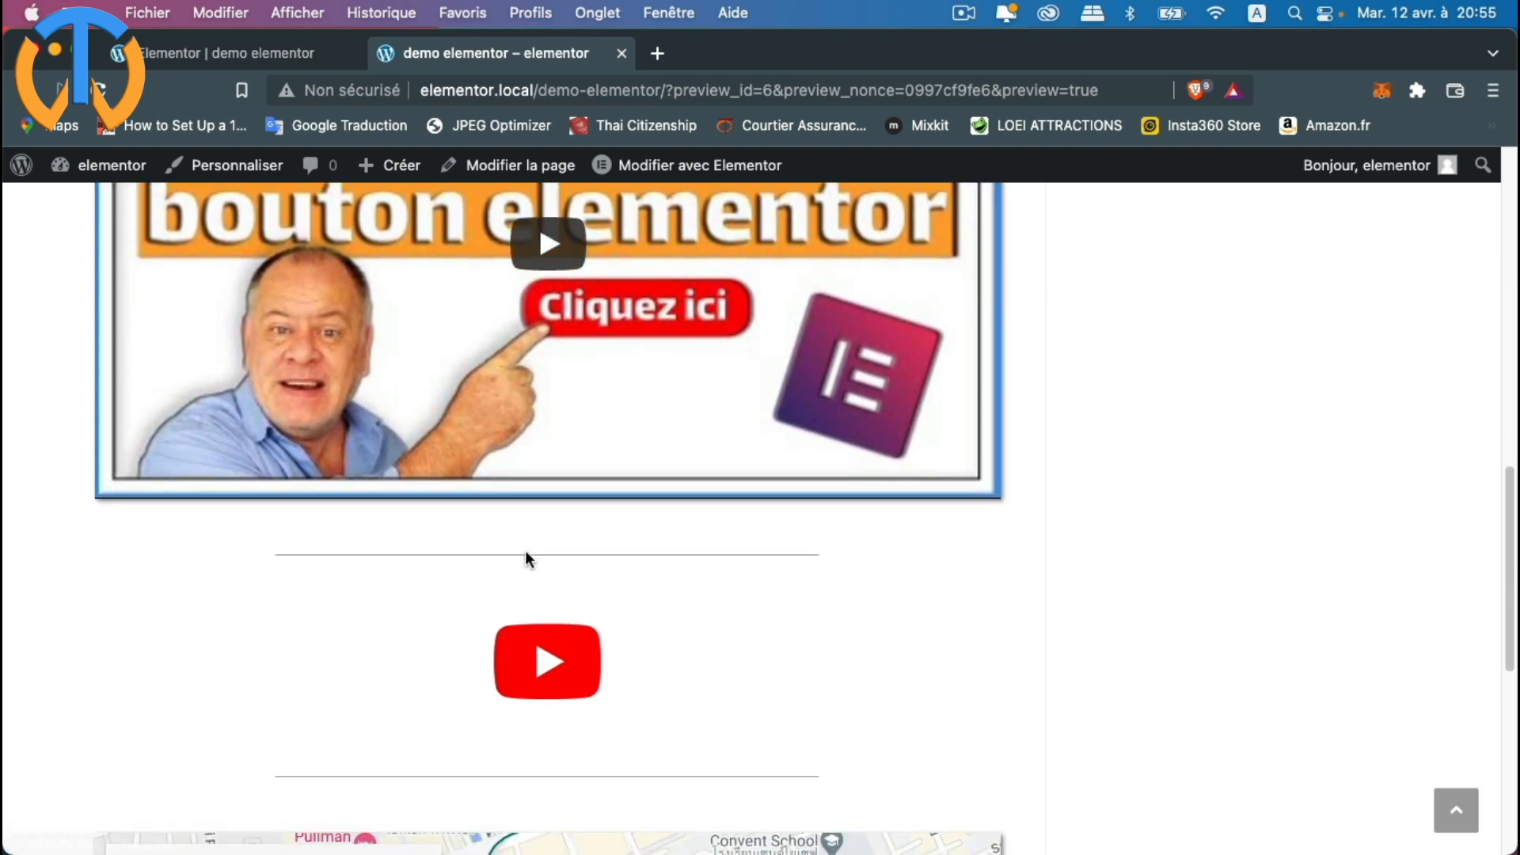
{"action": "scroll", "coordinate": [762, 692], "scroll_direction": "down", "scroll_amount": 8}
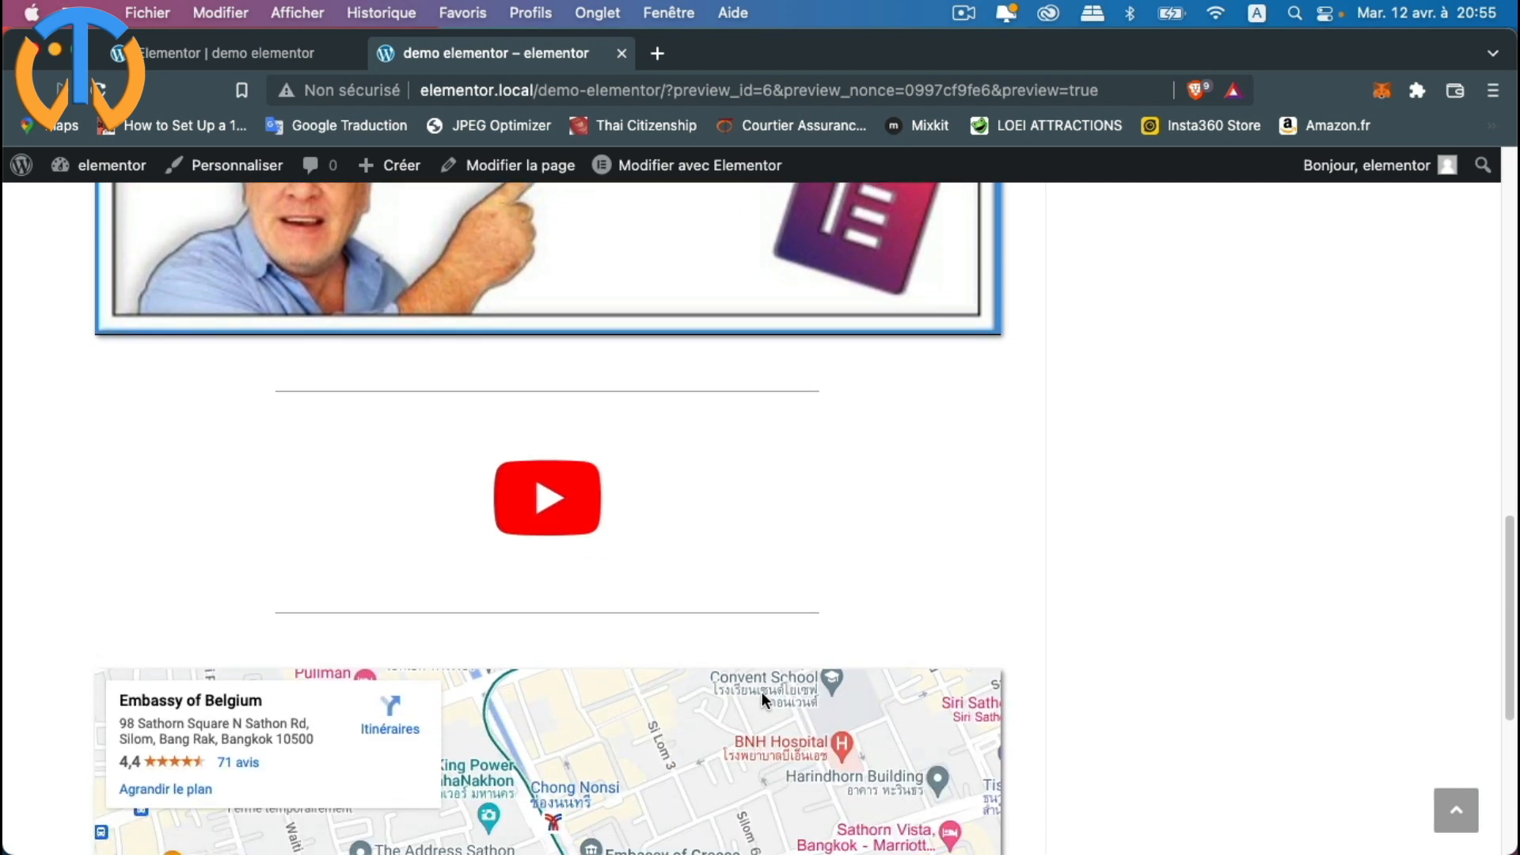
{"action": "scroll", "coordinate": [763, 694], "scroll_direction": "down", "scroll_amount": 5}
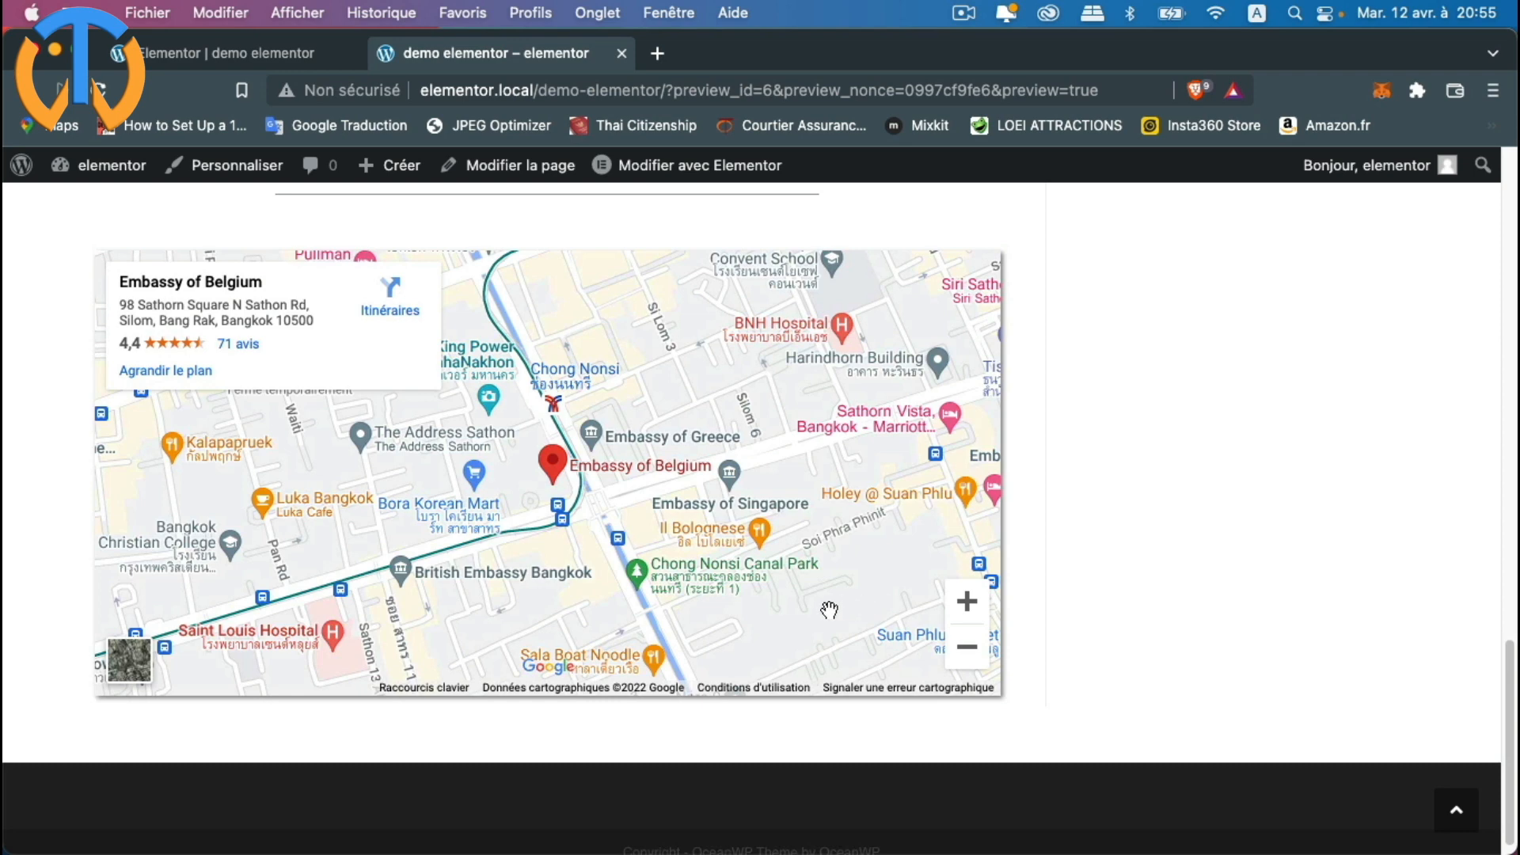
Step: Test the previewed map's navigation by zooming in, zooming back out and shifting the map around the embassy marker
{"action": "left_click", "coordinate": [967, 605]}
{"action": "left_click", "coordinate": [974, 610]}
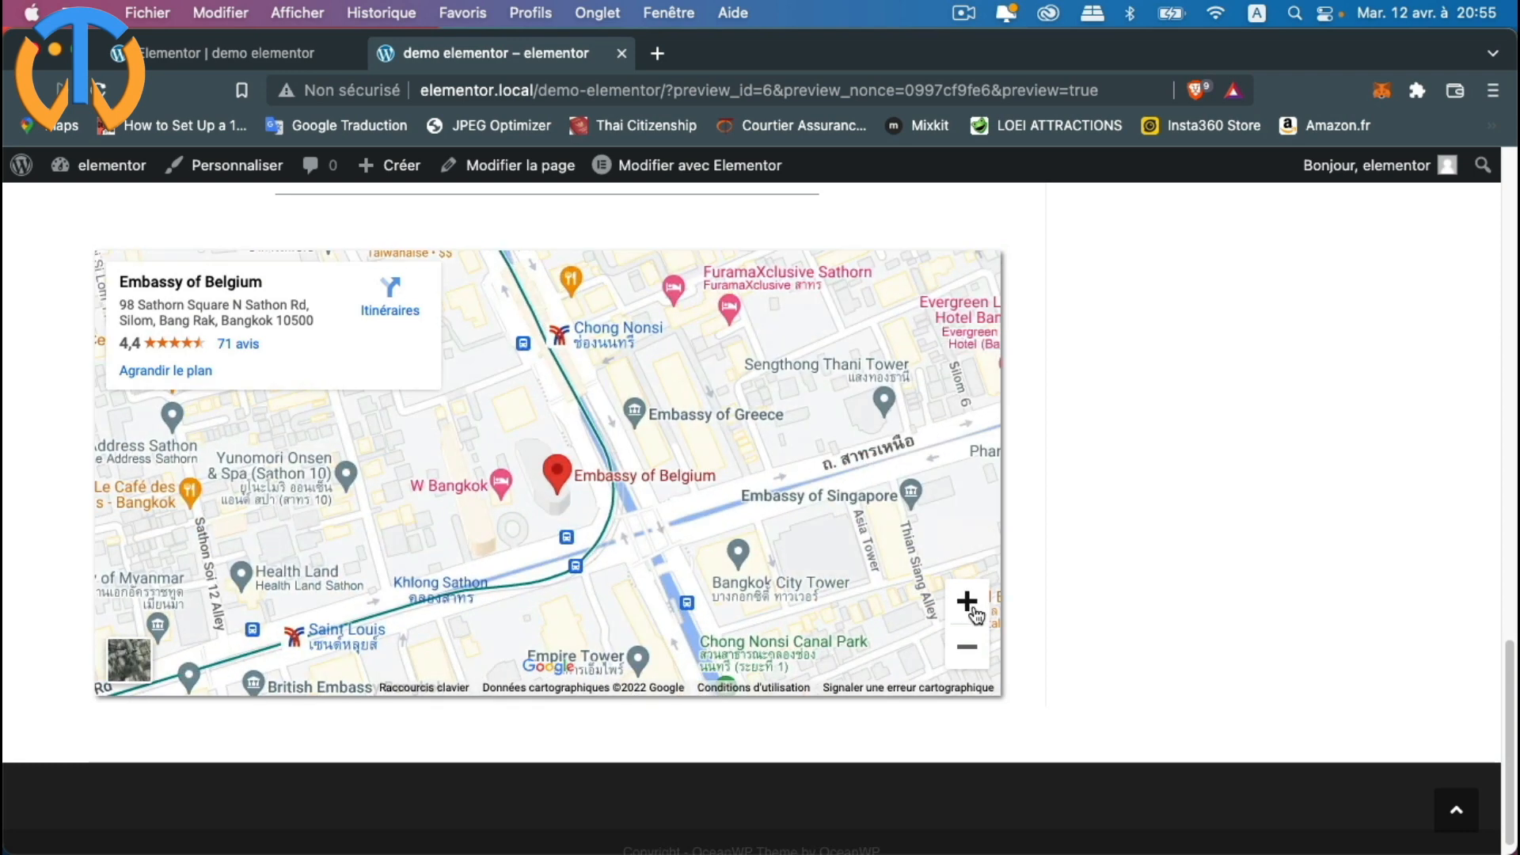
{"action": "left_click", "coordinate": [967, 648]}
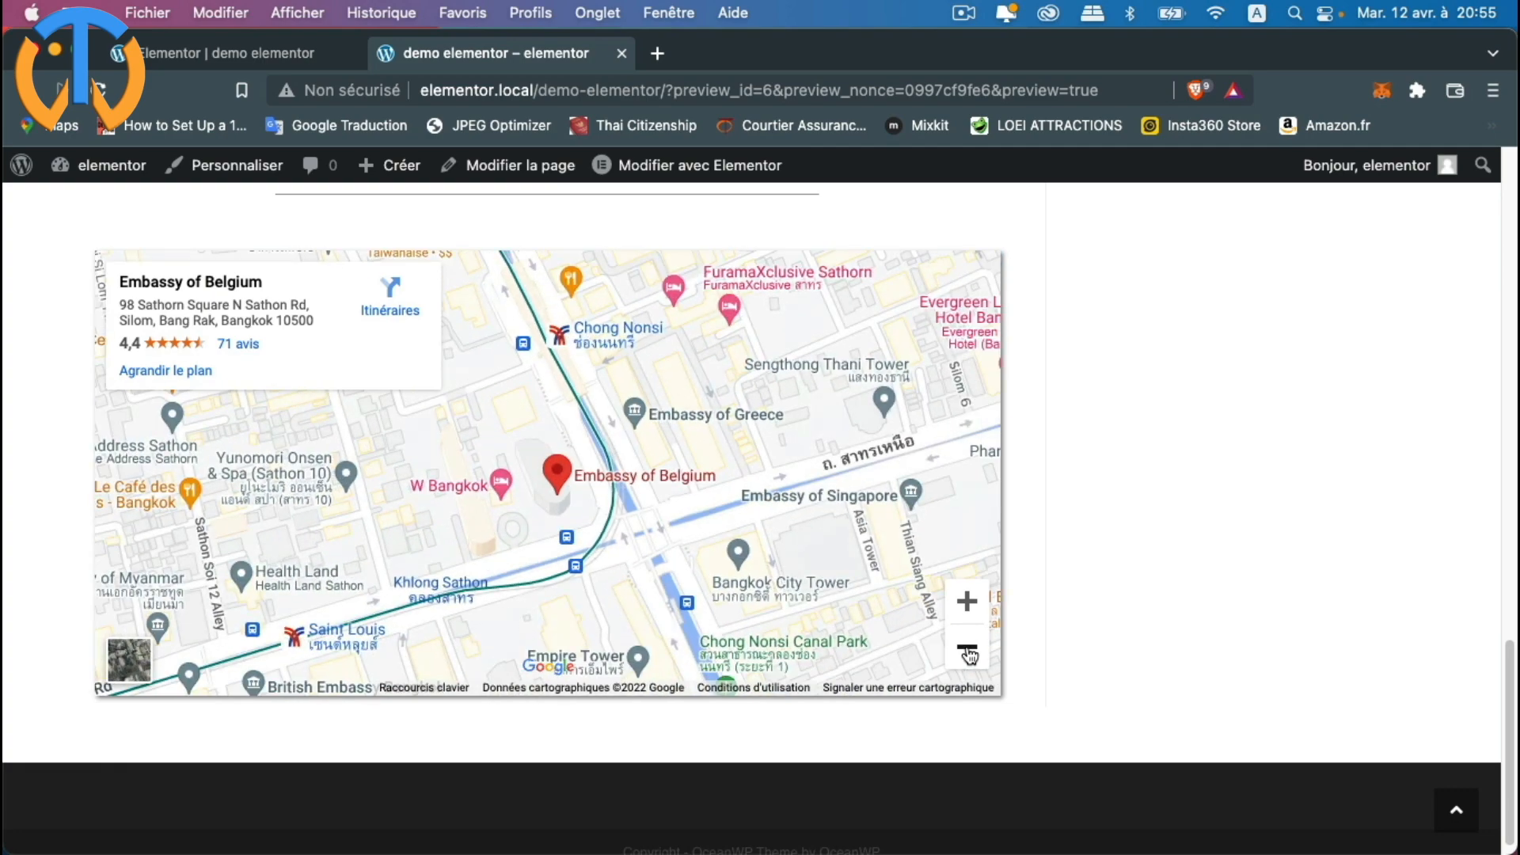
{"action": "left_click", "coordinate": [968, 647]}
{"action": "left_click", "coordinate": [968, 648]}
{"action": "left_click_drag", "start_coordinate": [732, 475], "coordinate": [764, 513]}
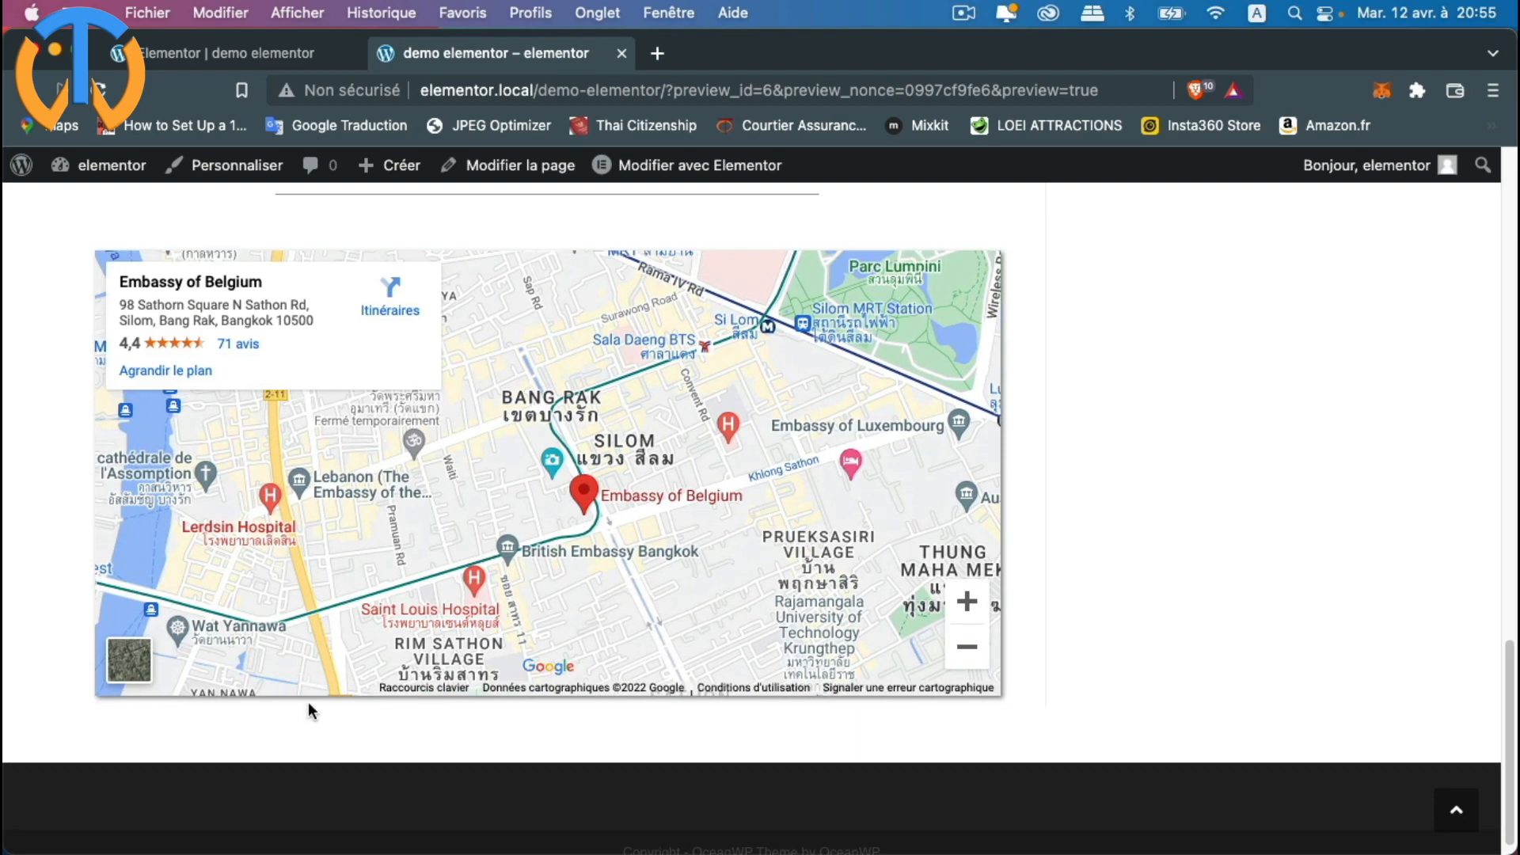
Step: Switch the previewed map to satellite imagery and examine the area around the Embassy of Belgium up close
{"action": "left_click", "coordinate": [127, 669]}
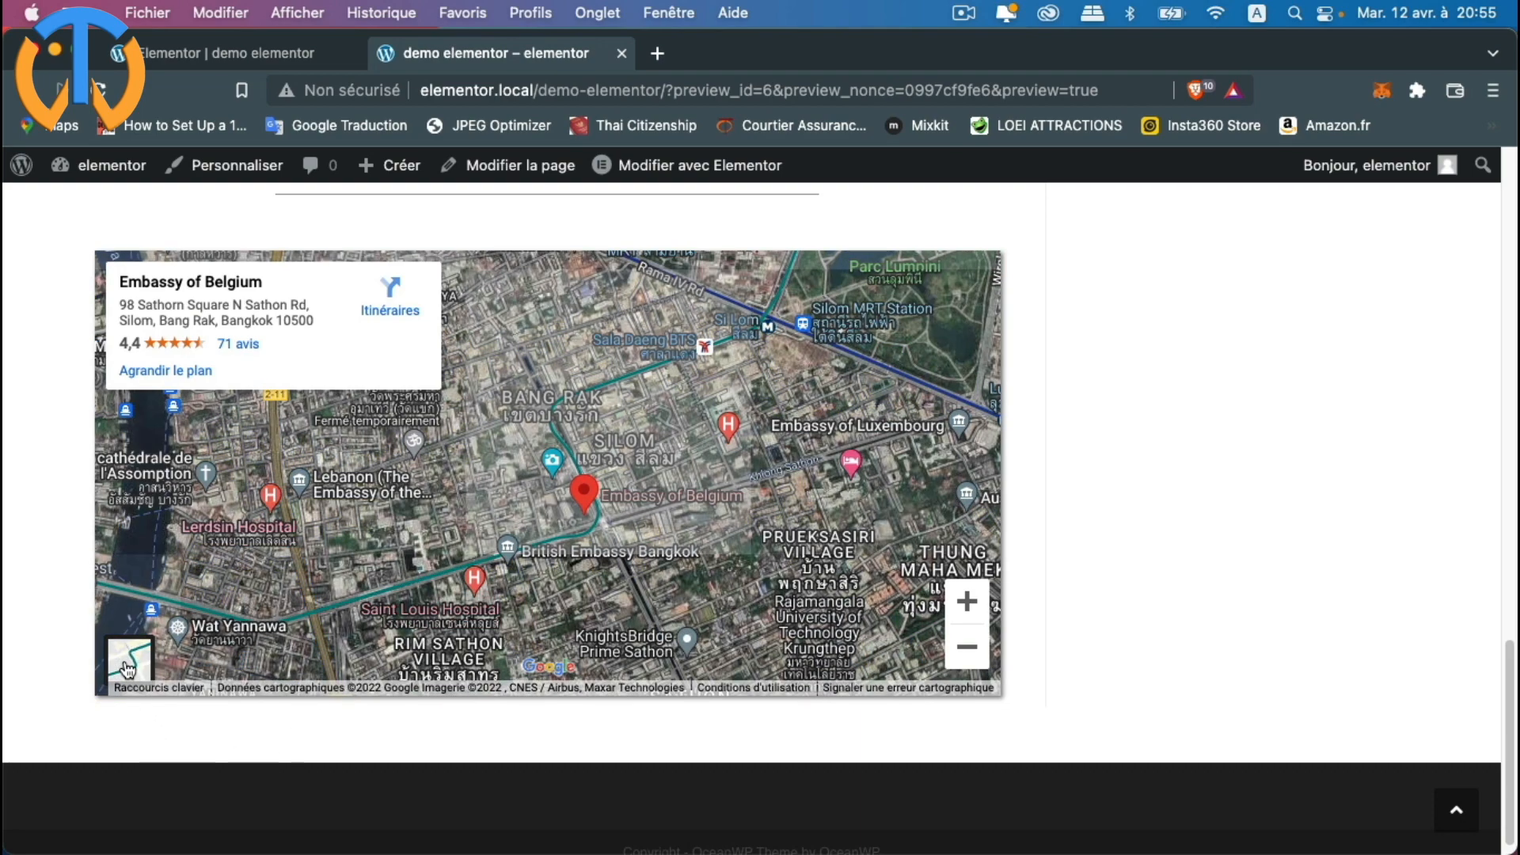
{"action": "scroll", "coordinate": [723, 640], "scroll_direction": "down", "scroll_amount": 3}
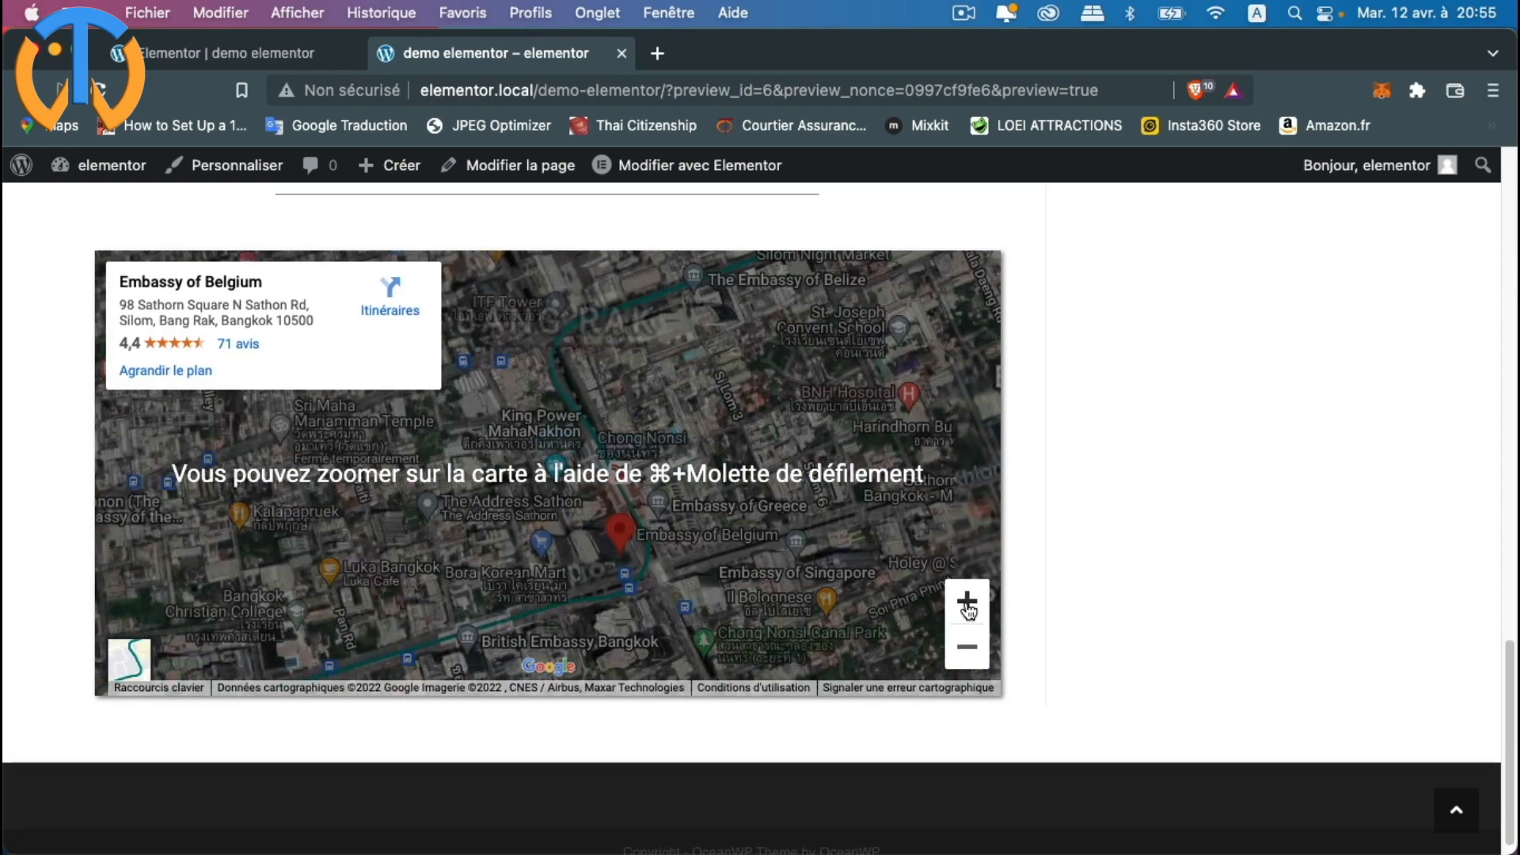
{"action": "left_click", "coordinate": [967, 601]}
{"action": "left_click", "coordinate": [967, 602]}
{"action": "left_click_drag", "start_coordinate": [860, 552], "coordinate": [664, 294]}
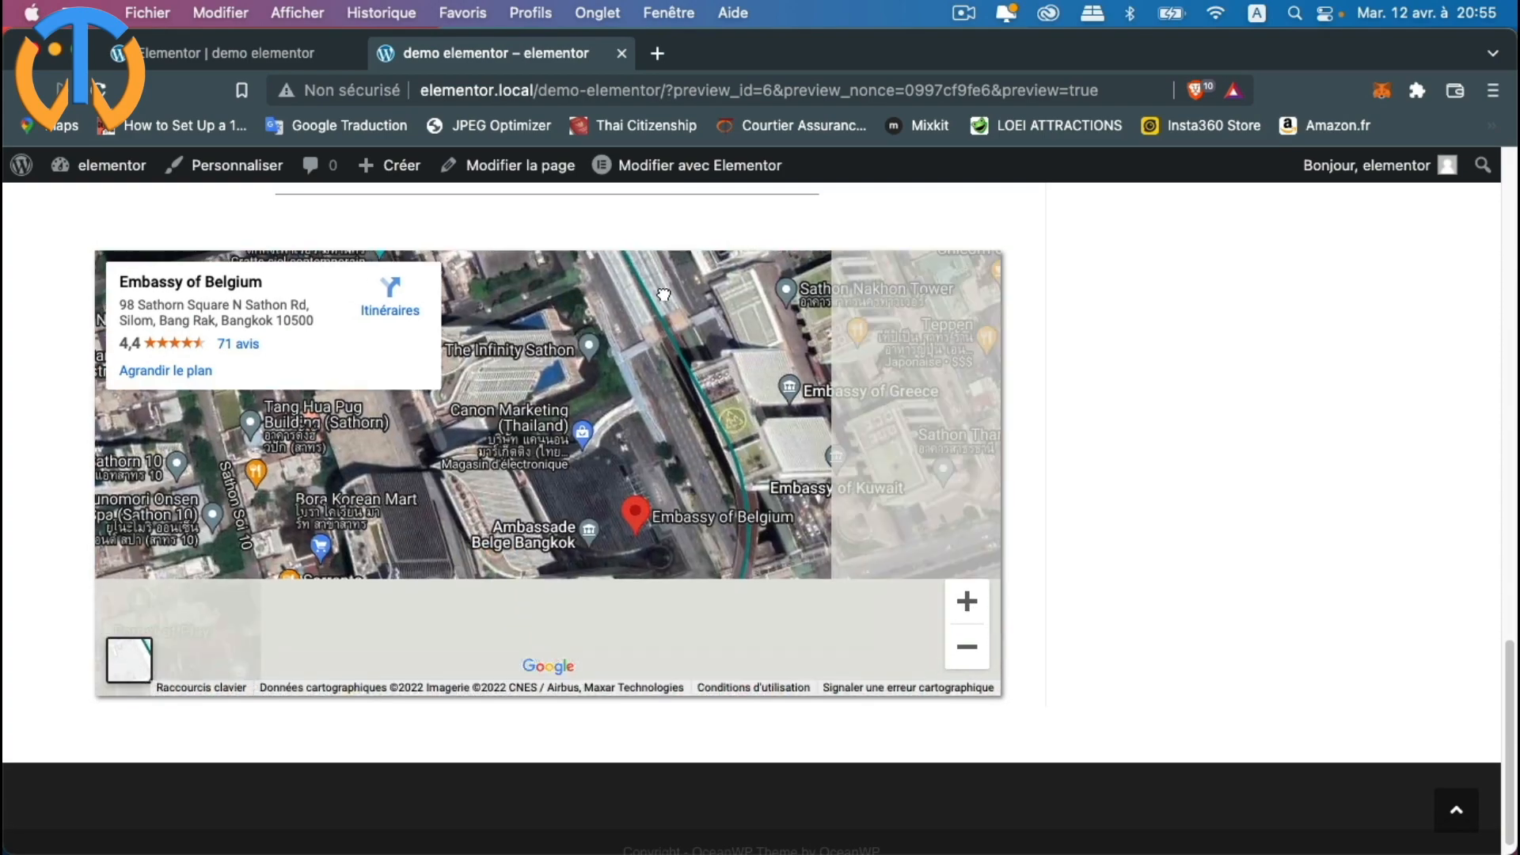
{"action": "left_click", "coordinate": [968, 604]}
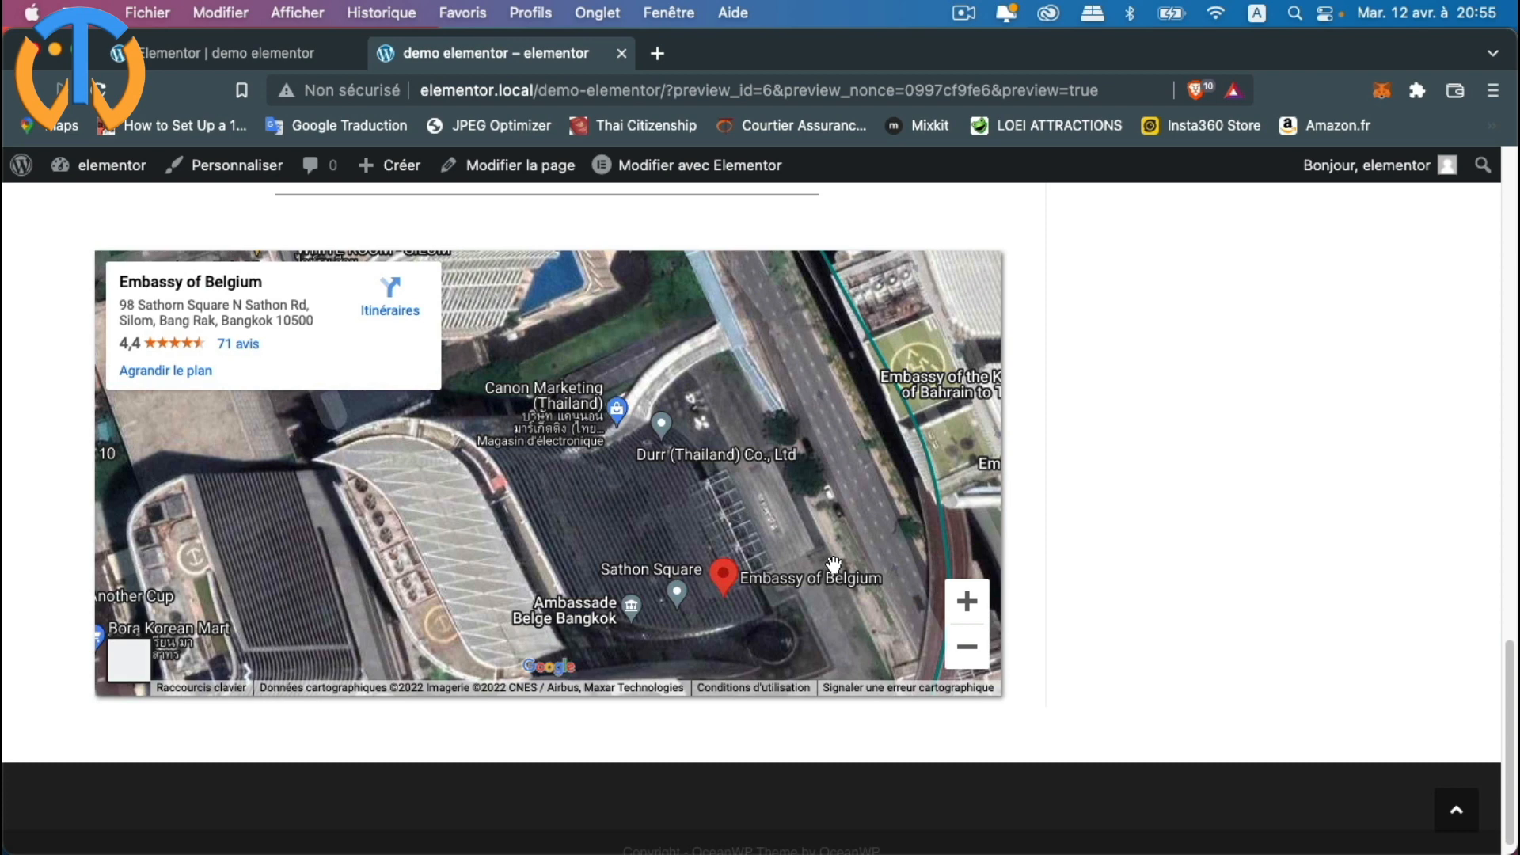